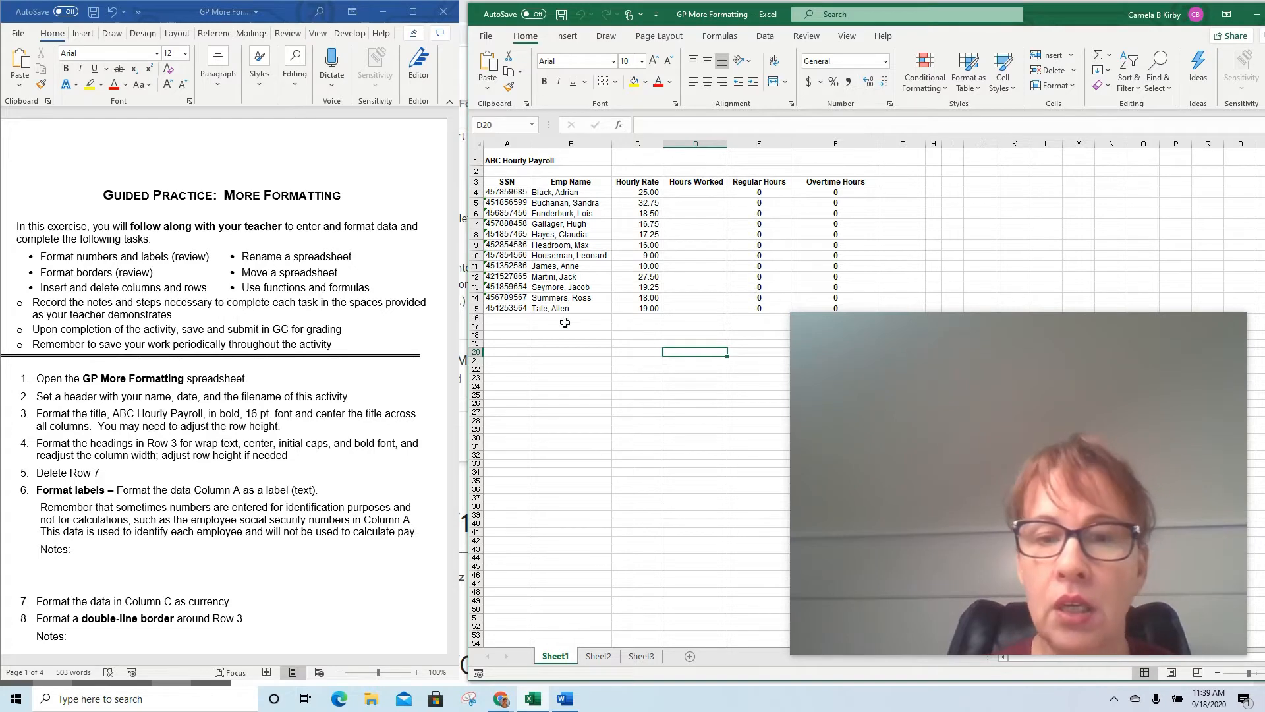
Add a page header to Sheet1 and enter the author's last name in its left section
scroll(234, 507, "down", 5)
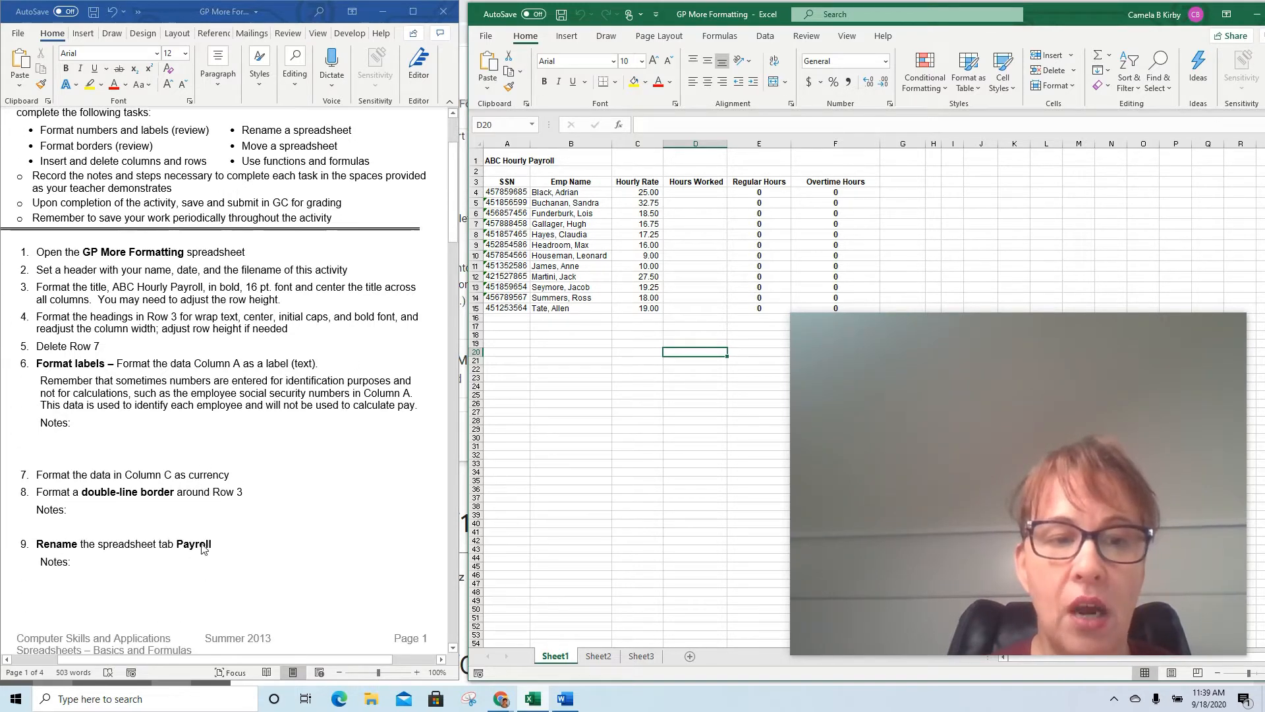
scroll(203, 547, "down", 7)
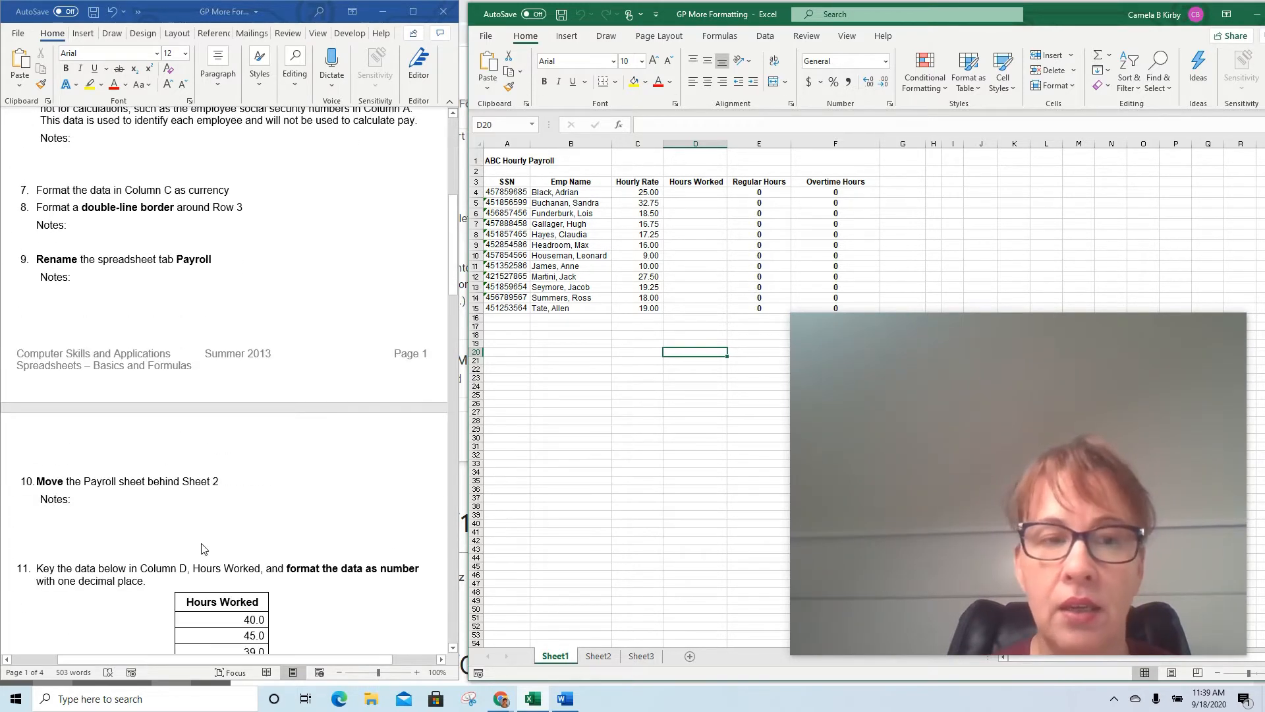
scroll(205, 540, "up", 9)
scroll(206, 533, "up", 3)
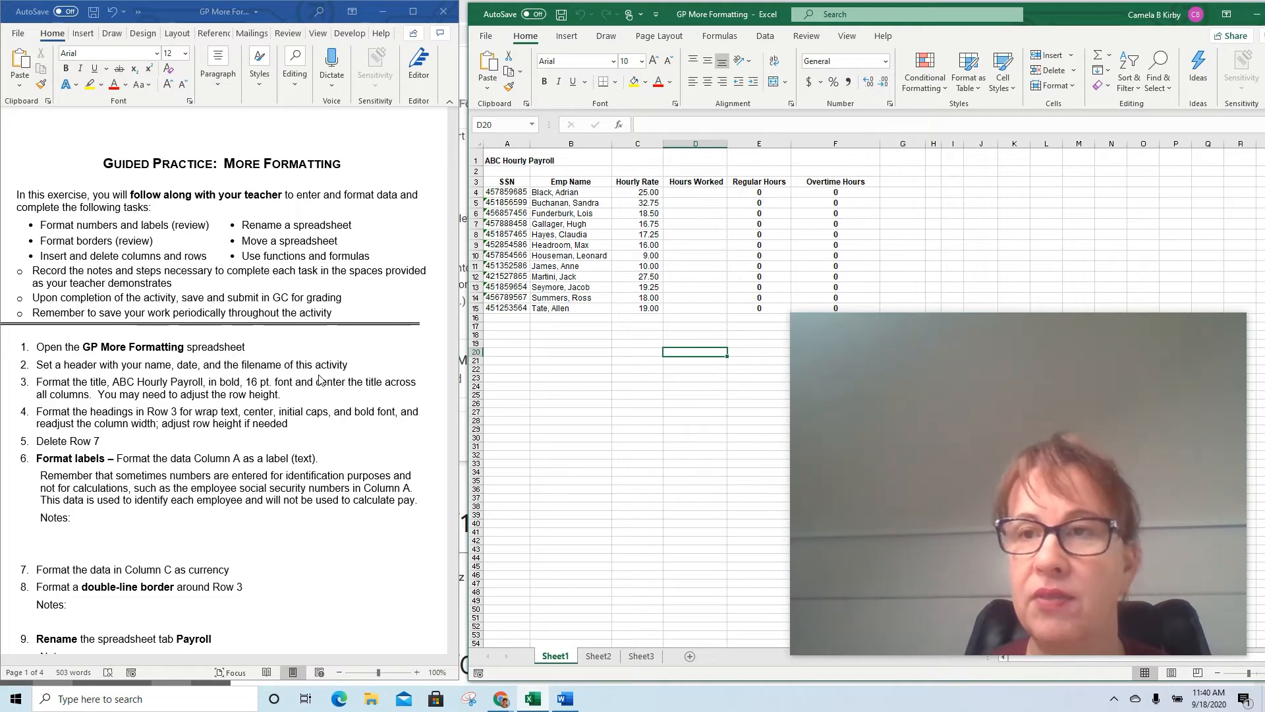
left_click(565, 37)
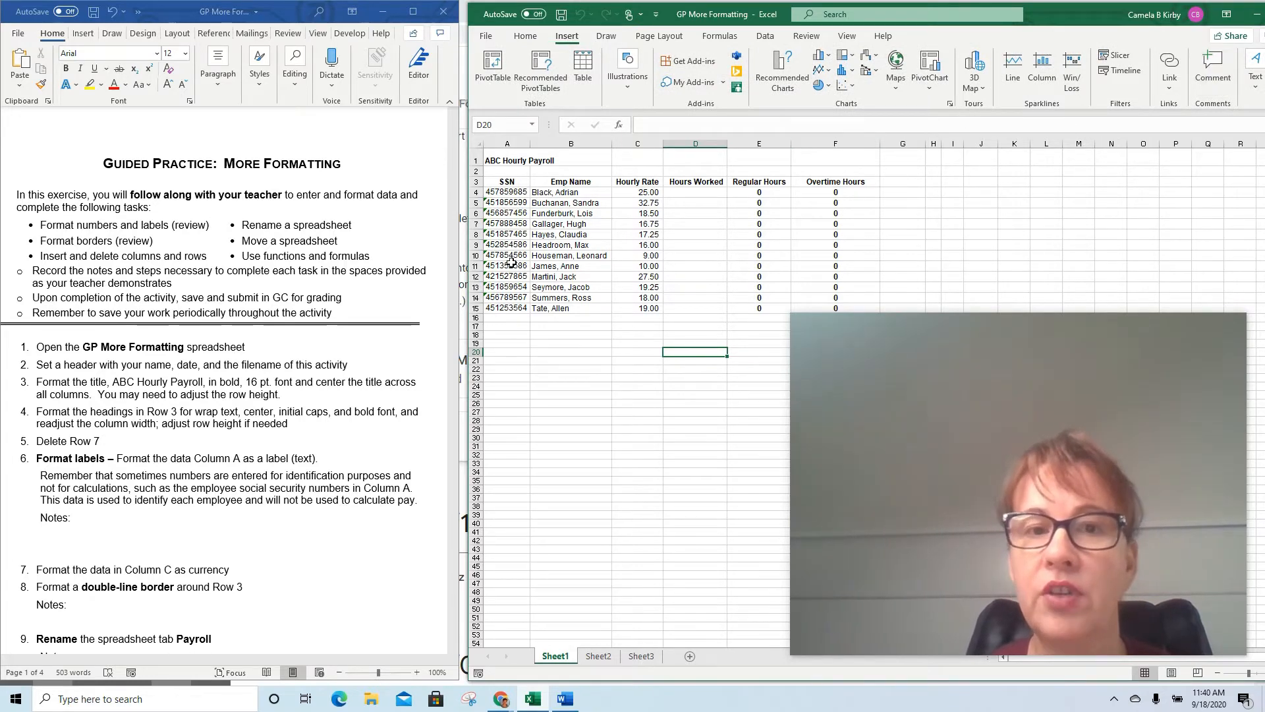
left_click_drag(463, 283, 234, 323)
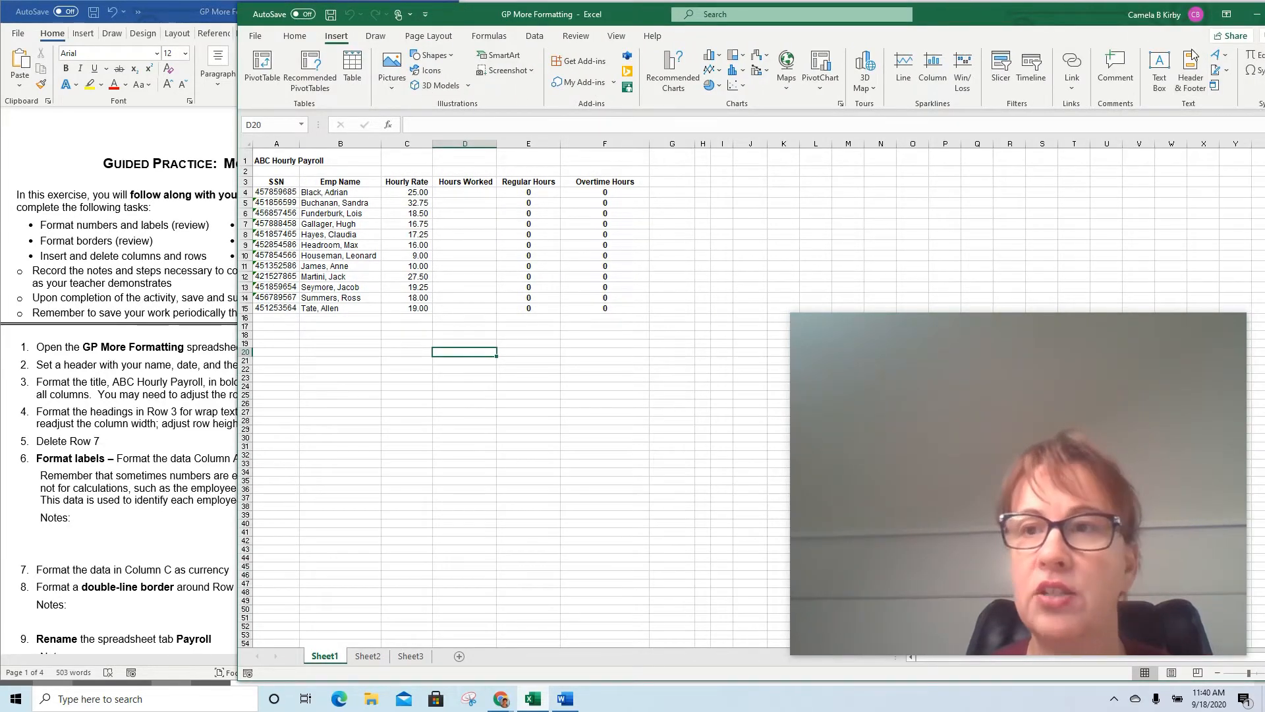
left_click(1191, 78)
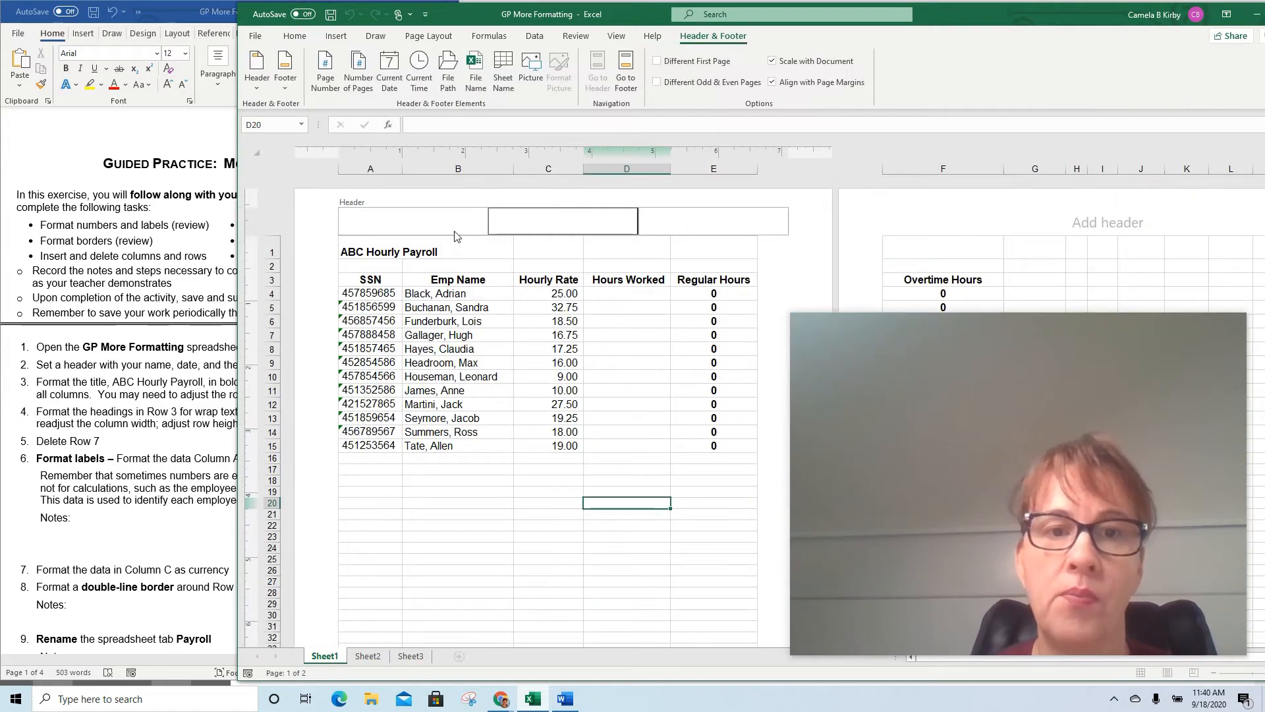
left_click(453, 228)
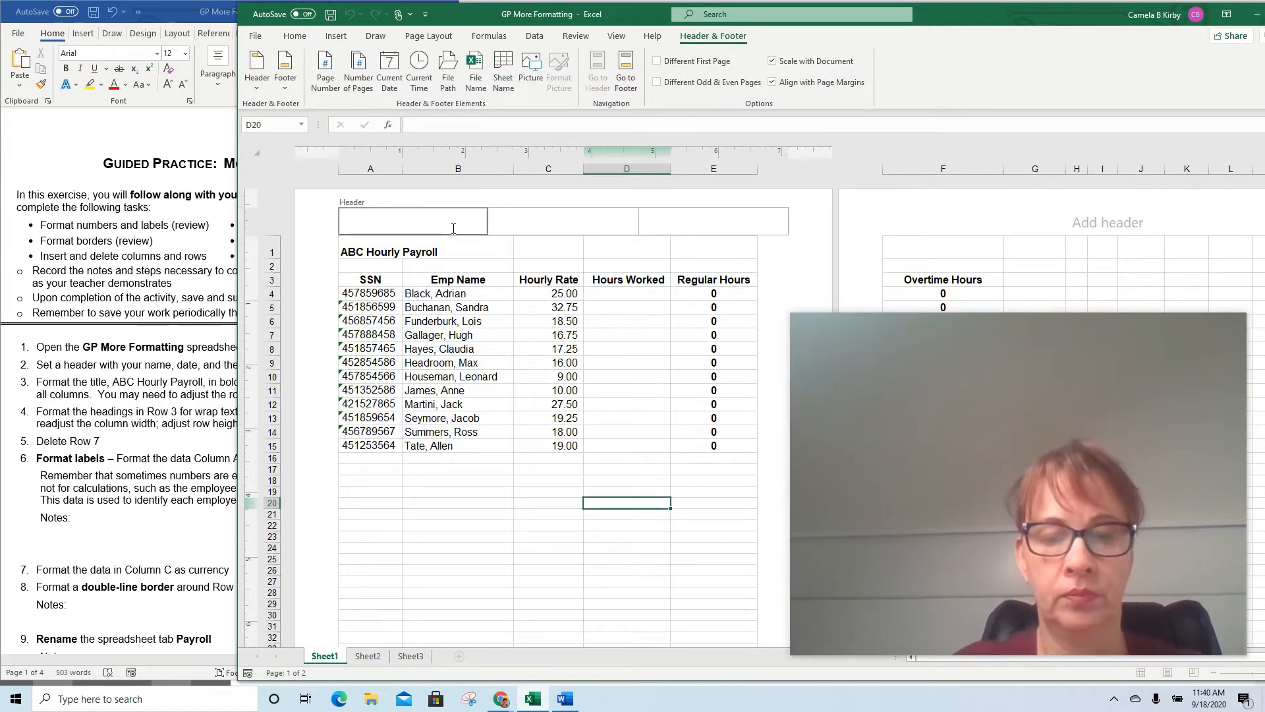
type("Kirby")
key("Tab")
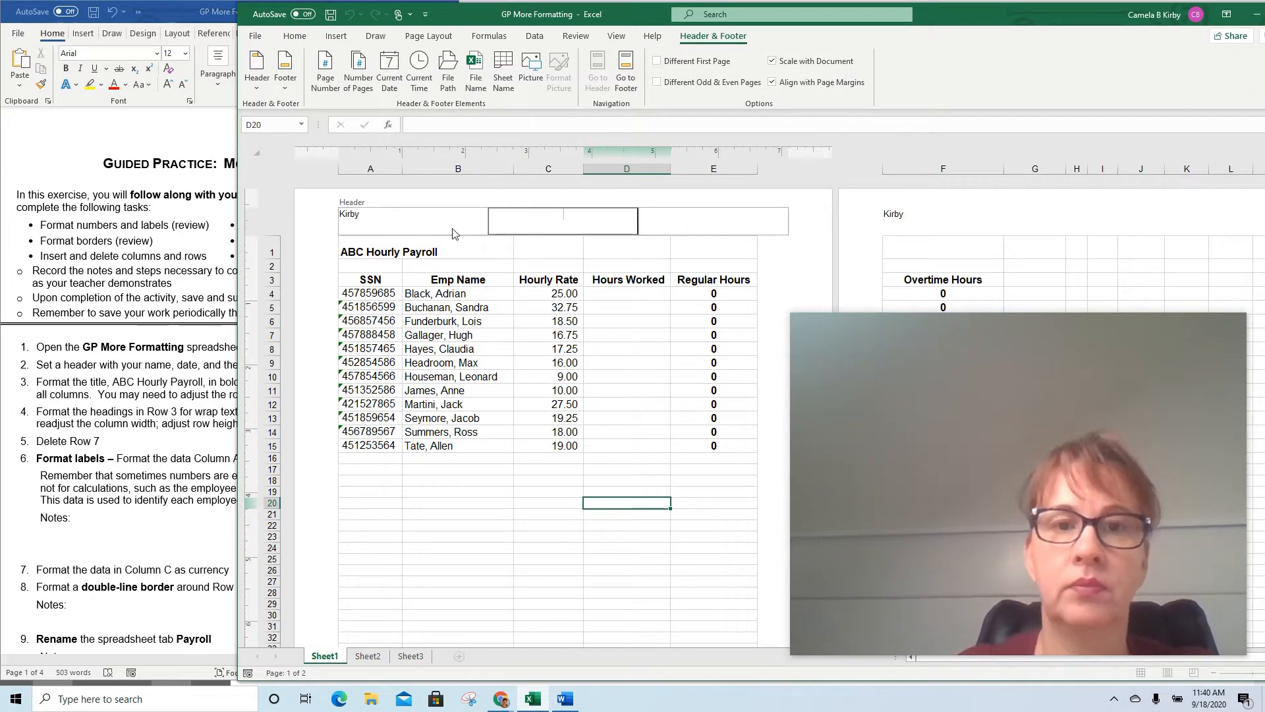
Insert the current date in the header's center section and the file name in its right section
left_click(389, 71)
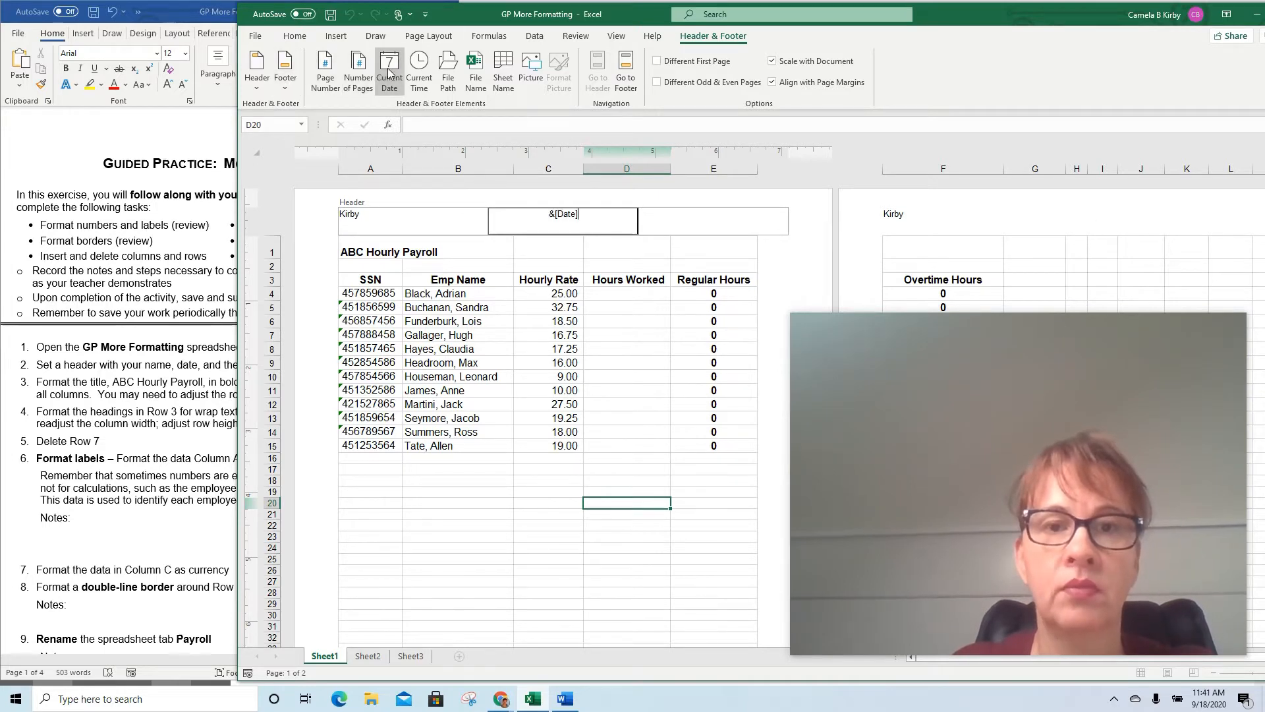
left_click(701, 217)
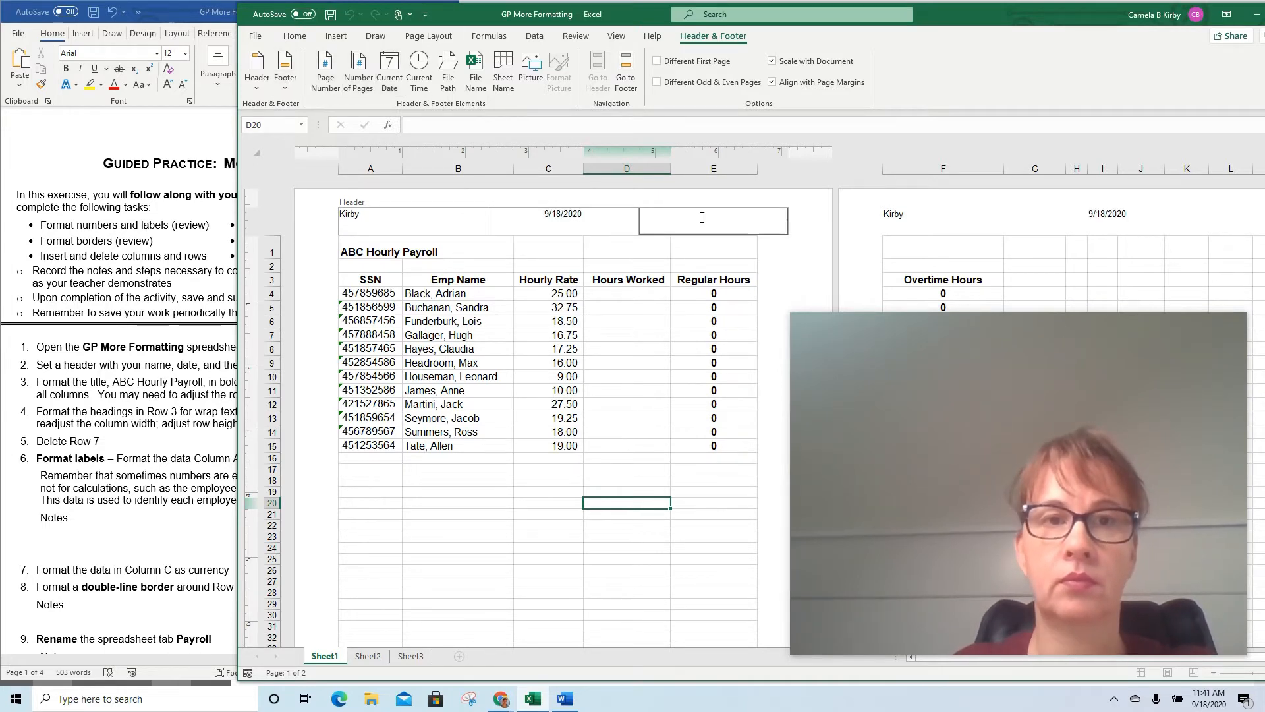
left_click(474, 70)
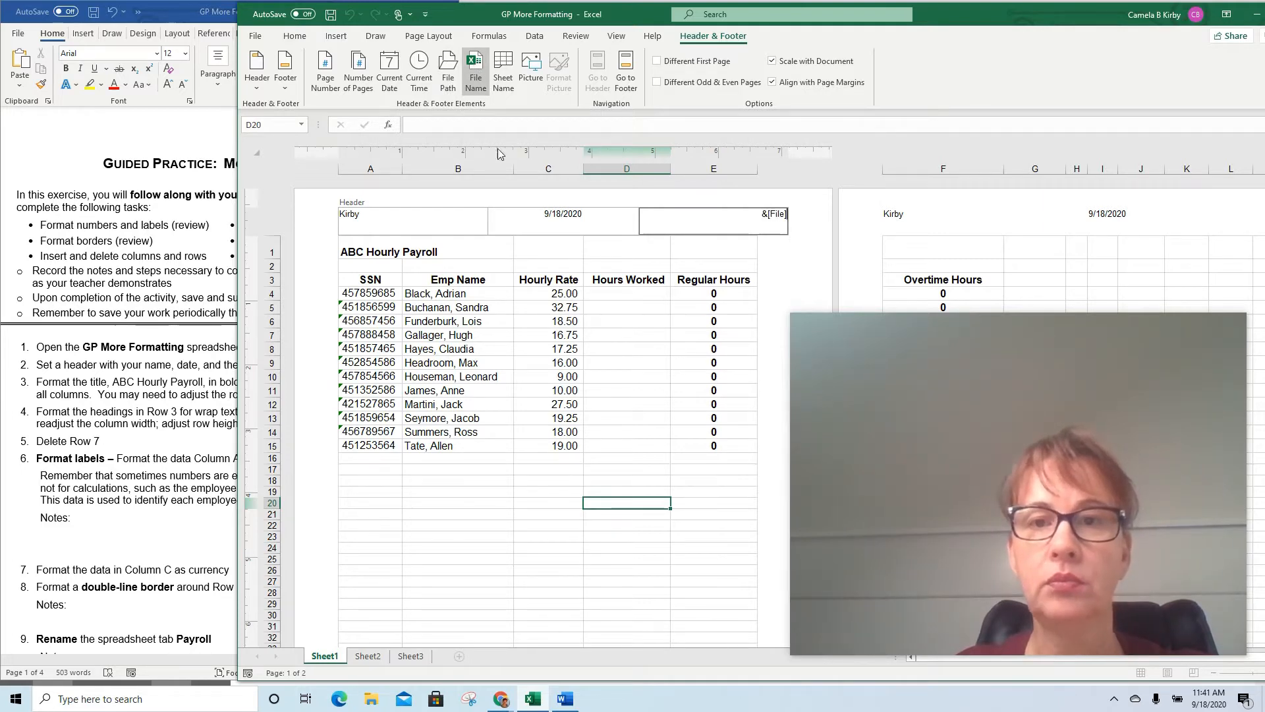
left_click(372, 290)
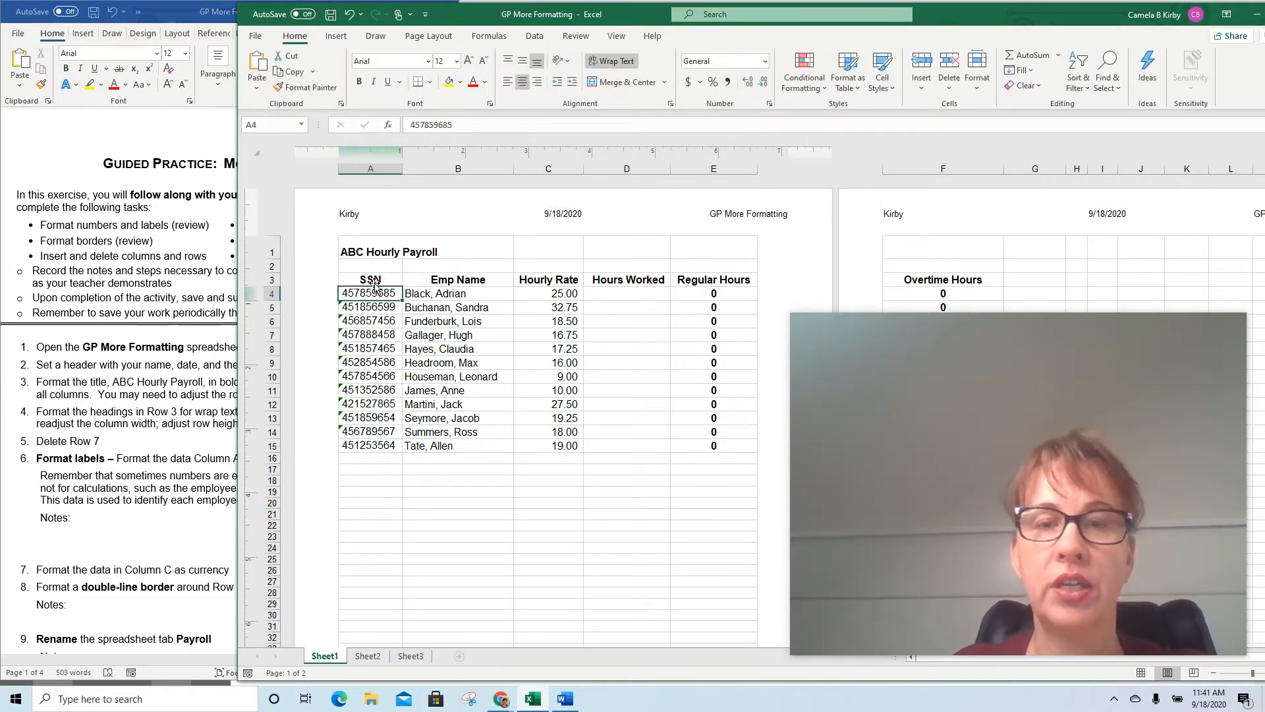
Return the worksheet to Normal view and narrow the spreadsheet window so the full instructions show beside it
left_click(616, 37)
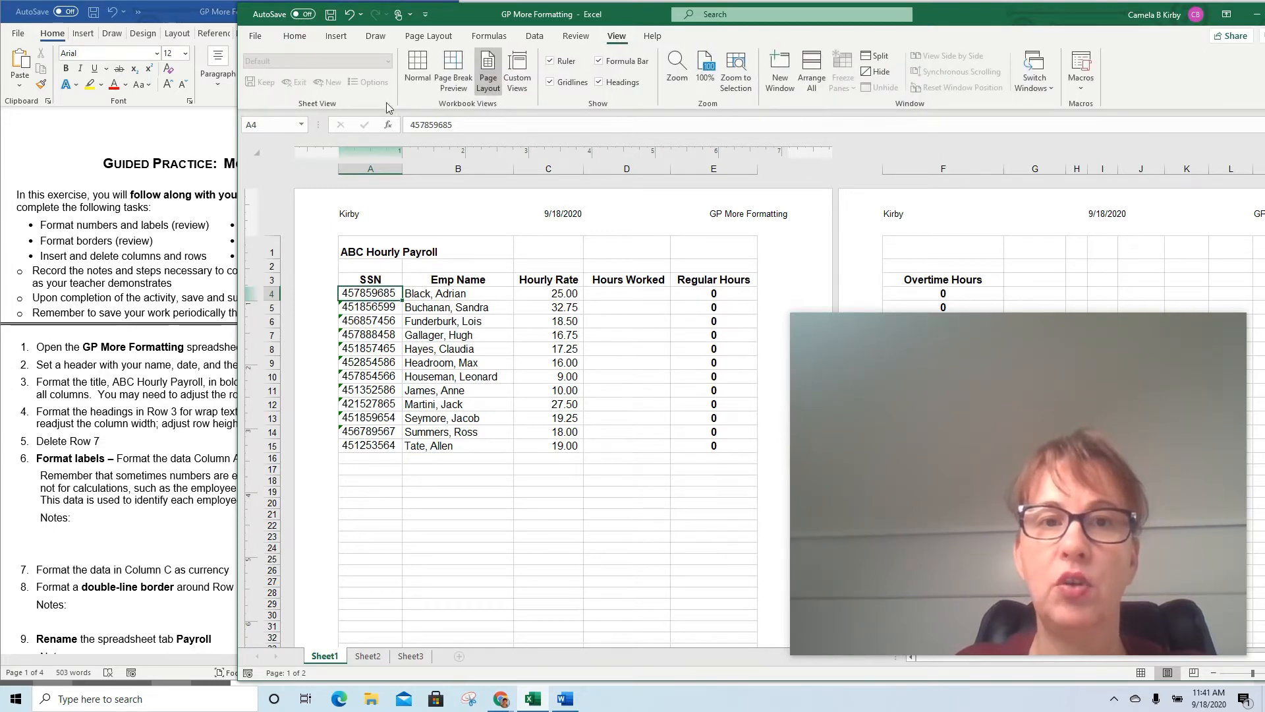
left_click(416, 69)
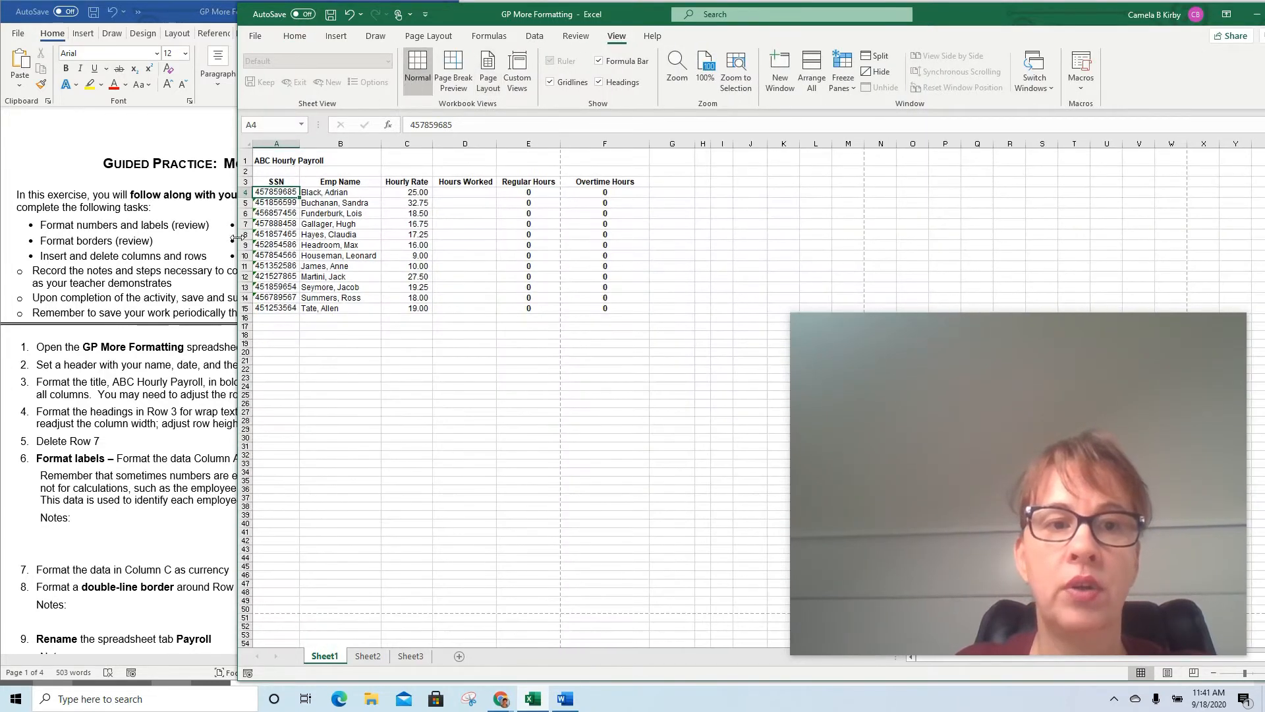
left_click_drag(236, 239, 463, 235)
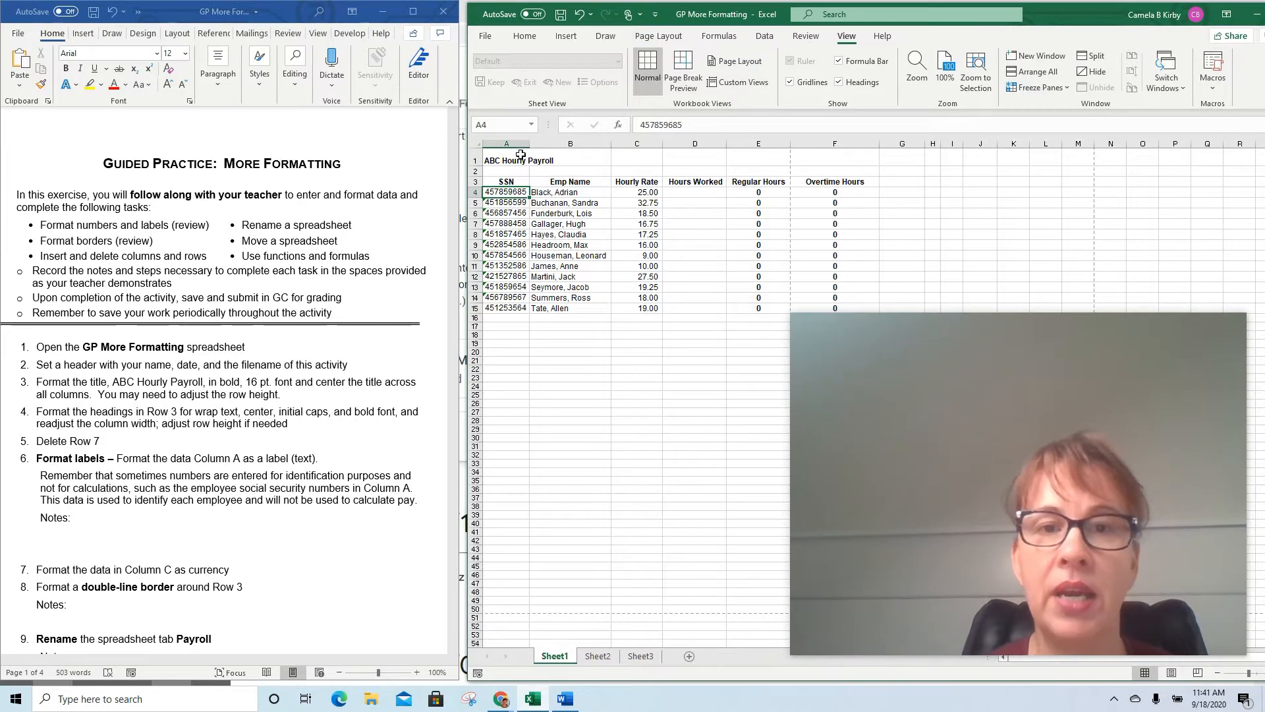
Merge and center the title ABC Hourly Payroll across A1:F1 and set its font size to 16
left_click_drag(507, 160, 825, 160)
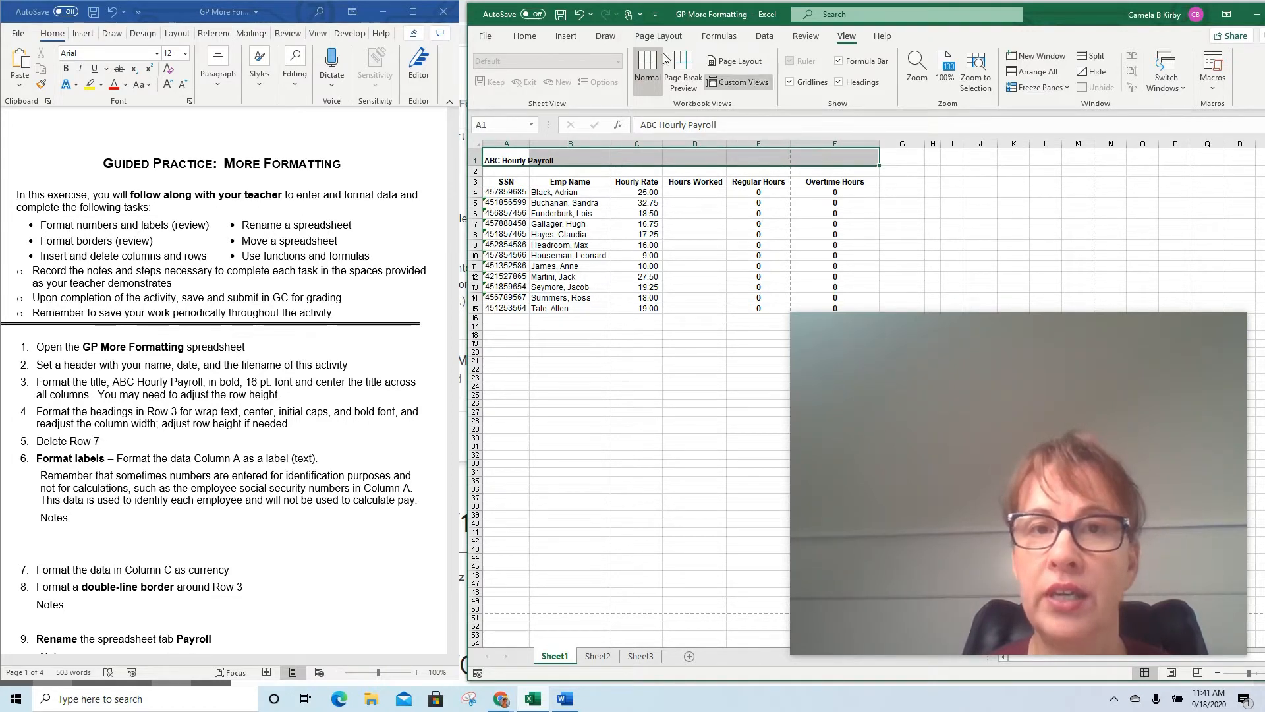
left_click(527, 38)
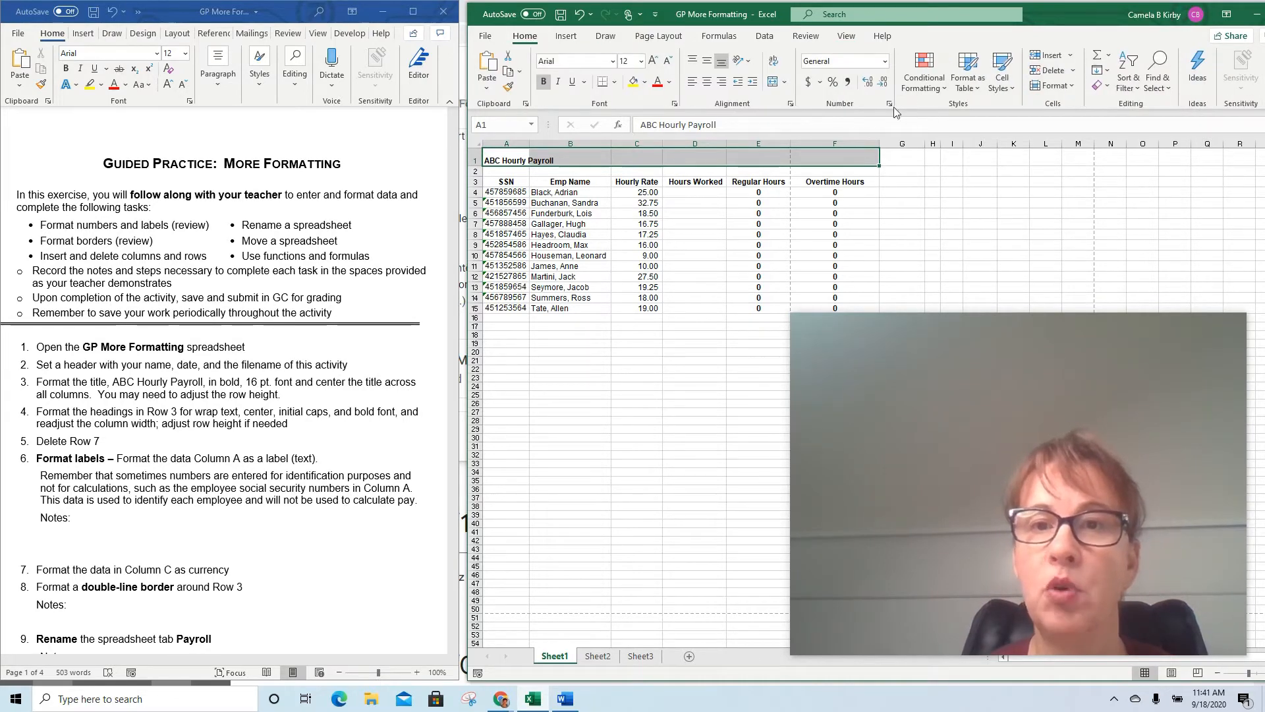
left_click(773, 82)
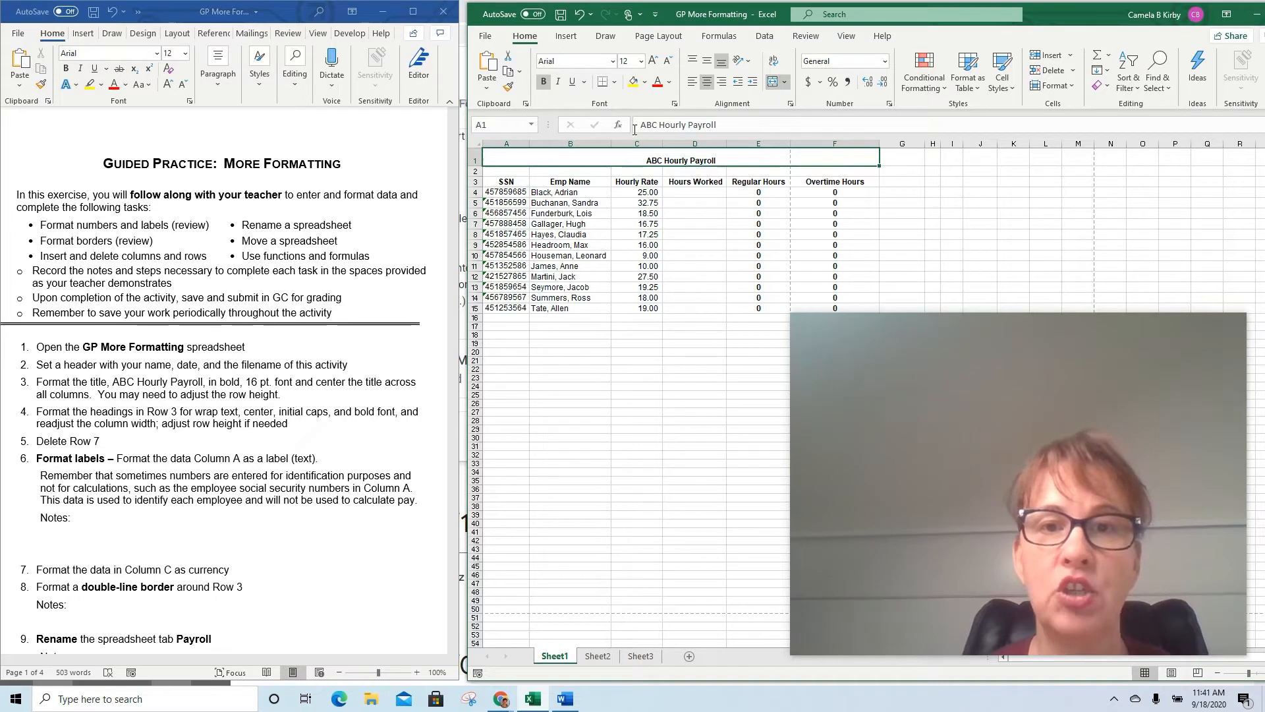
left_click(639, 62)
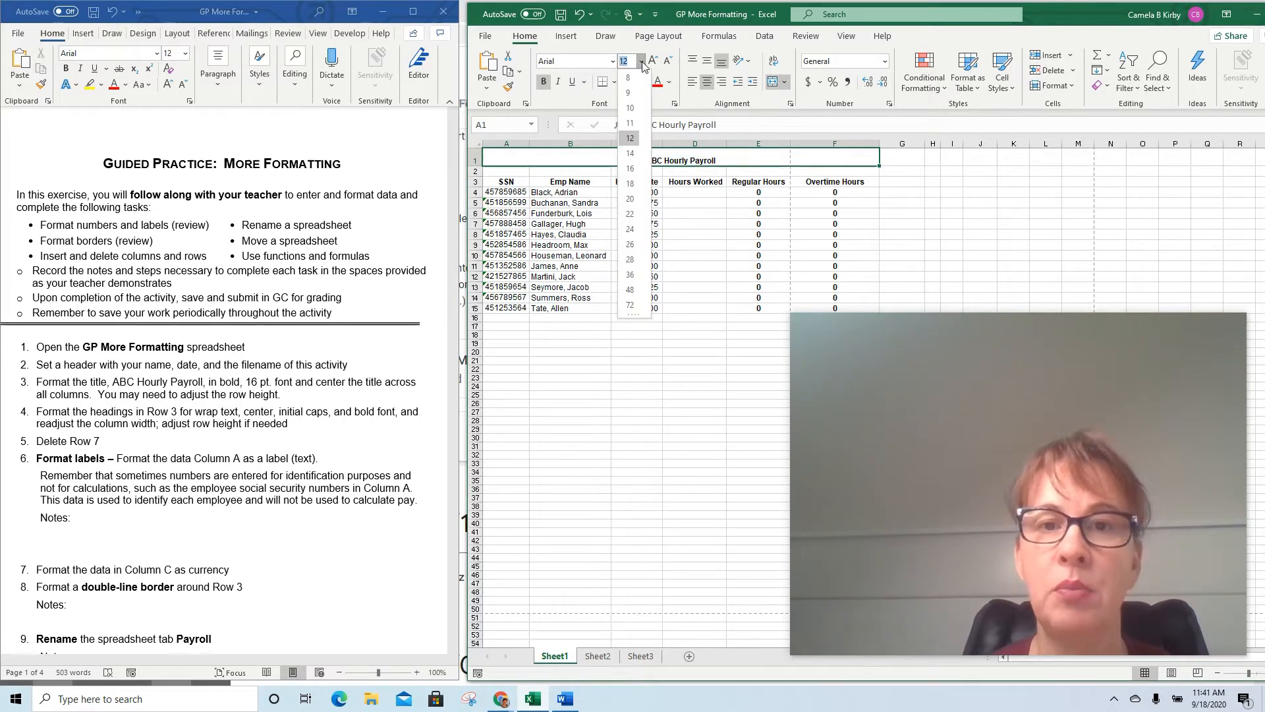
left_click(630, 169)
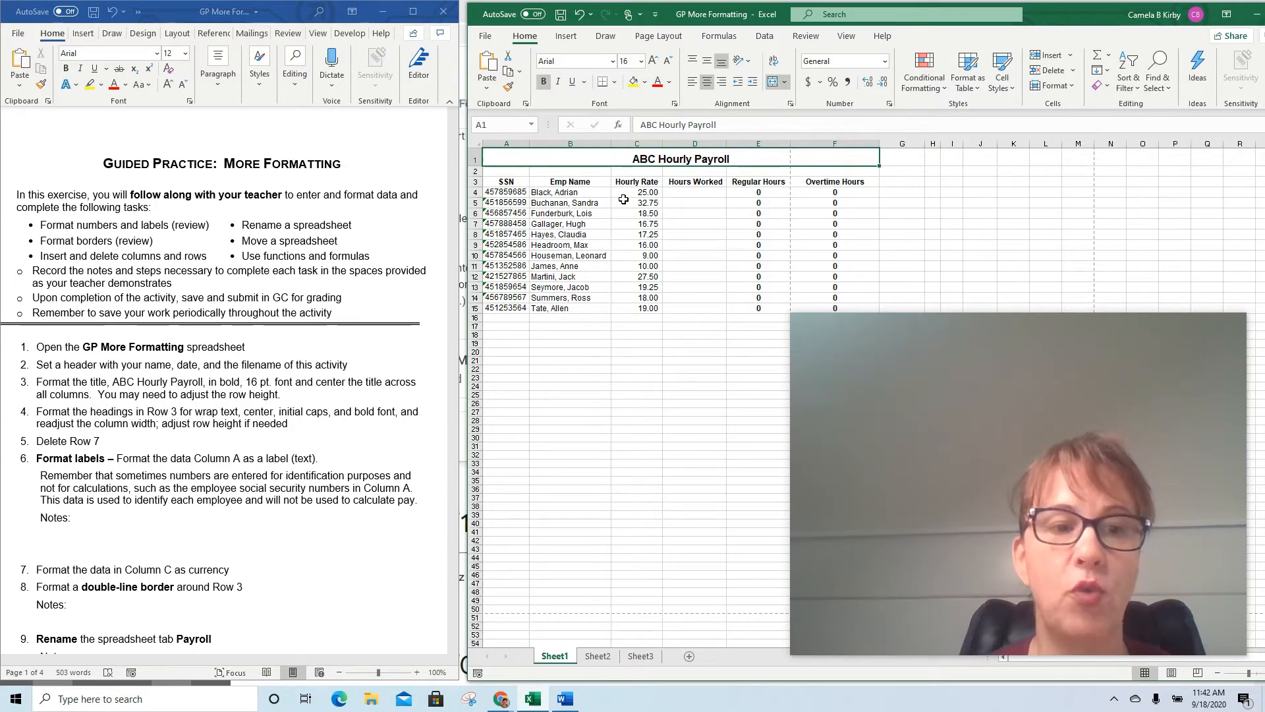
Apply Wrap Text to the row 3 headings, narrow column F and autofit row 3's height so Overtime Hours fits on two lines
left_click(473, 181)
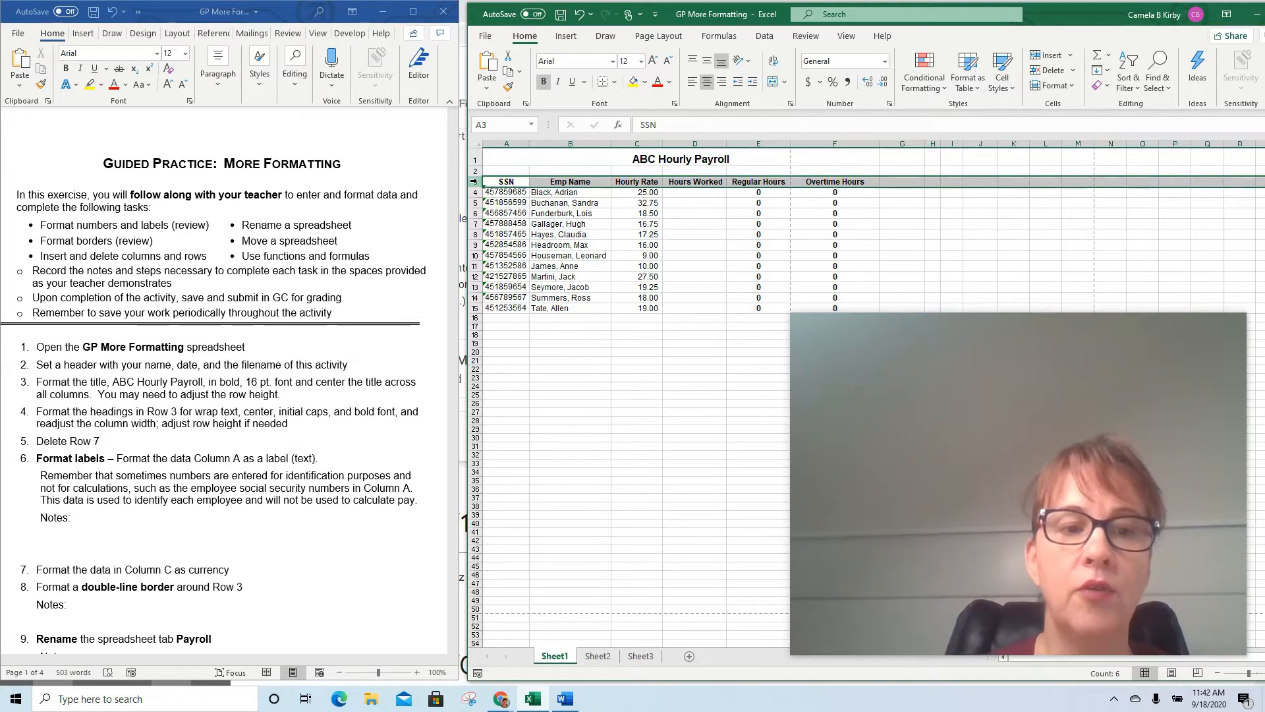
left_click(775, 64)
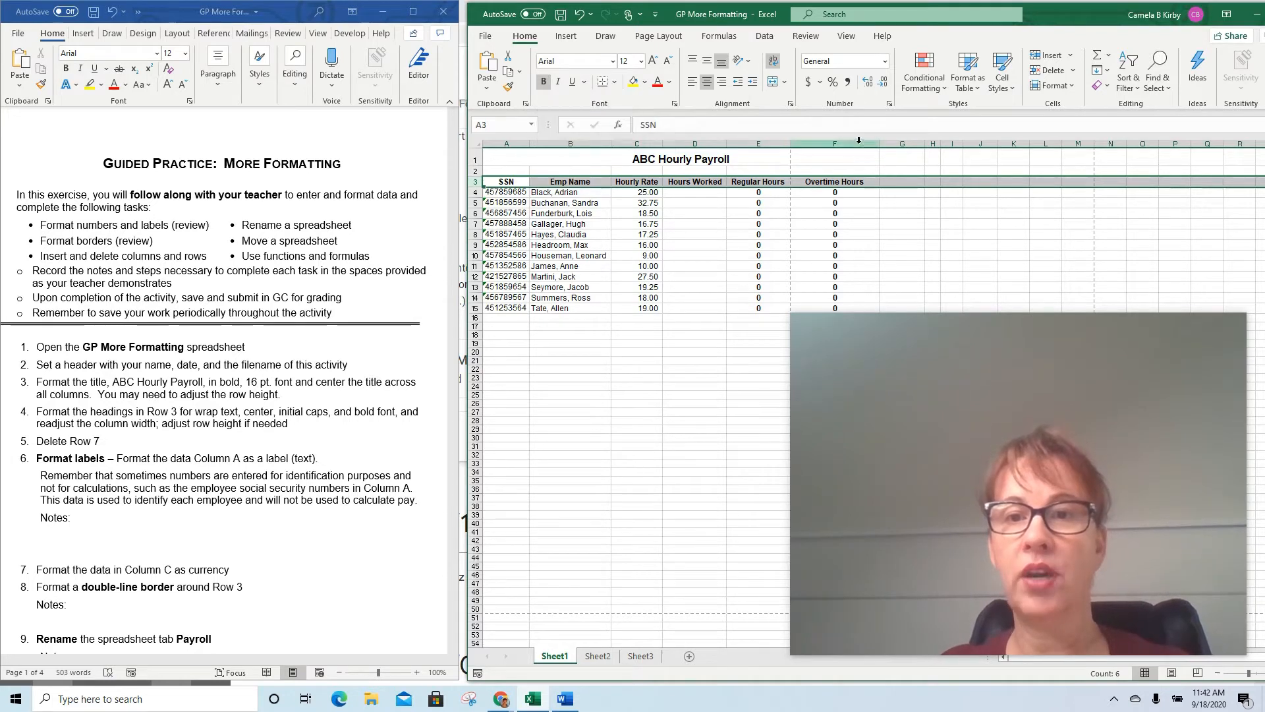
left_click_drag(878, 143, 837, 143)
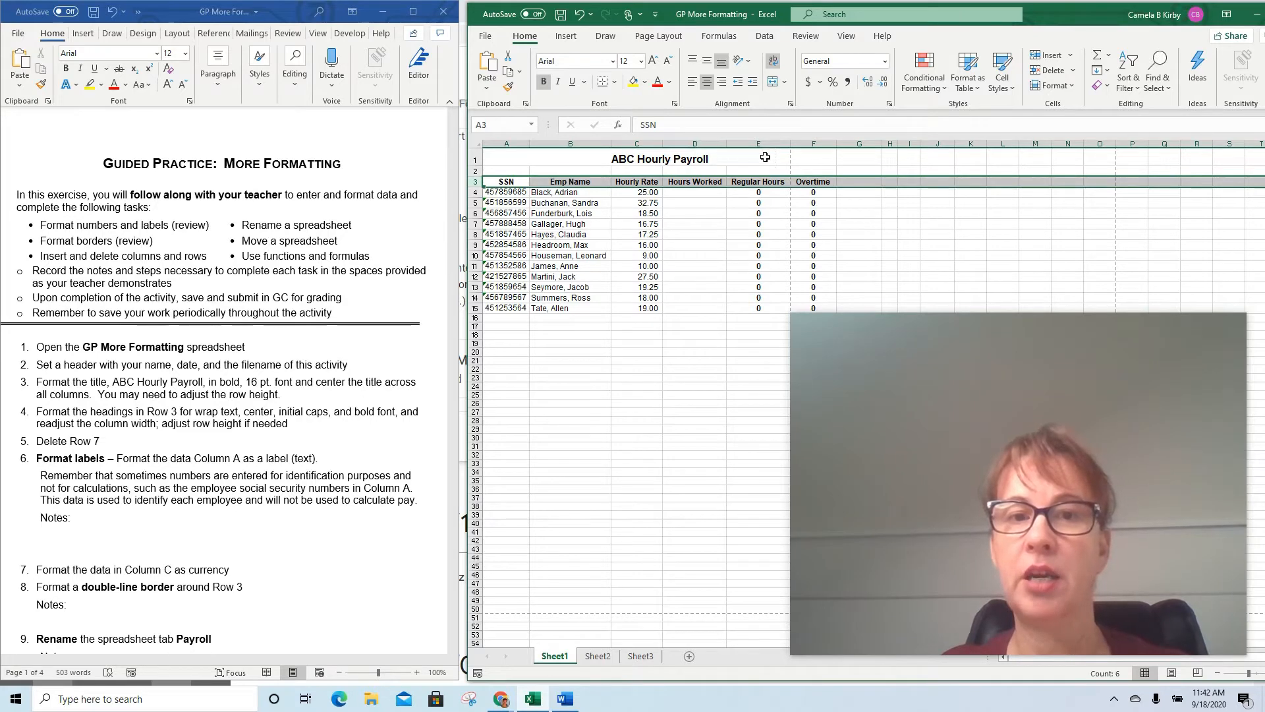
double_click(475, 188)
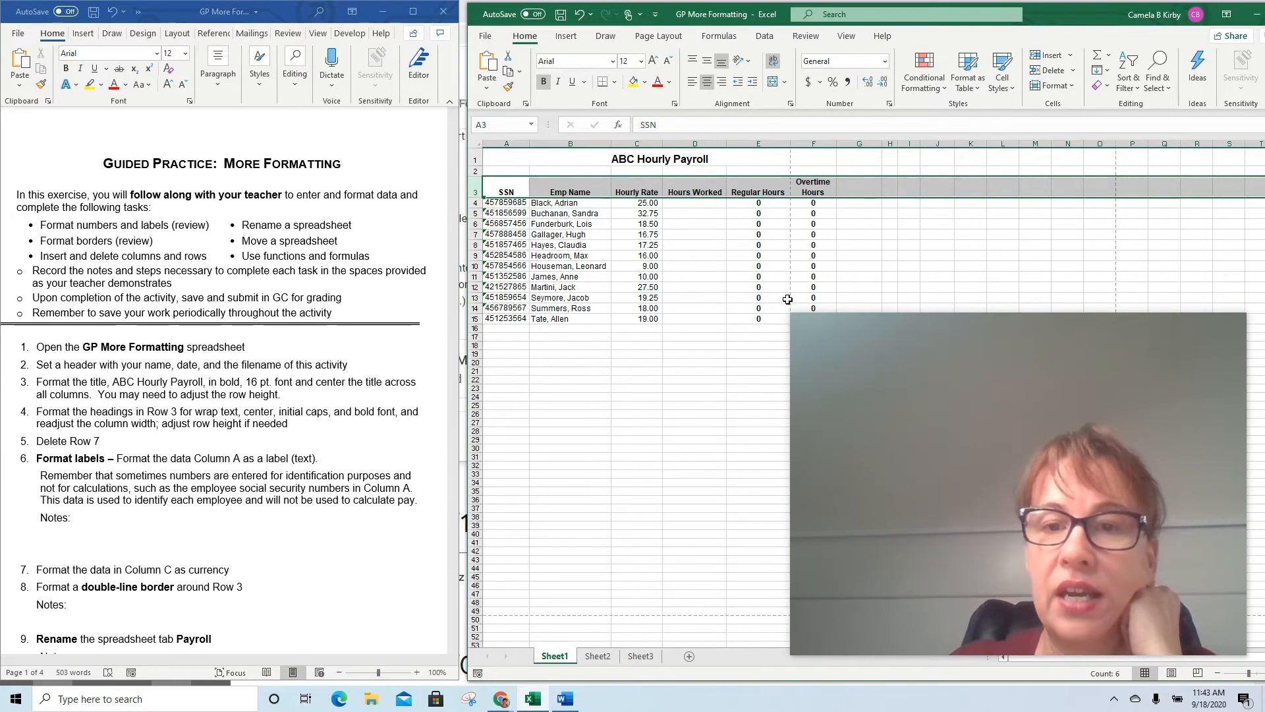
left_click_drag(792, 315, 1075, 525)
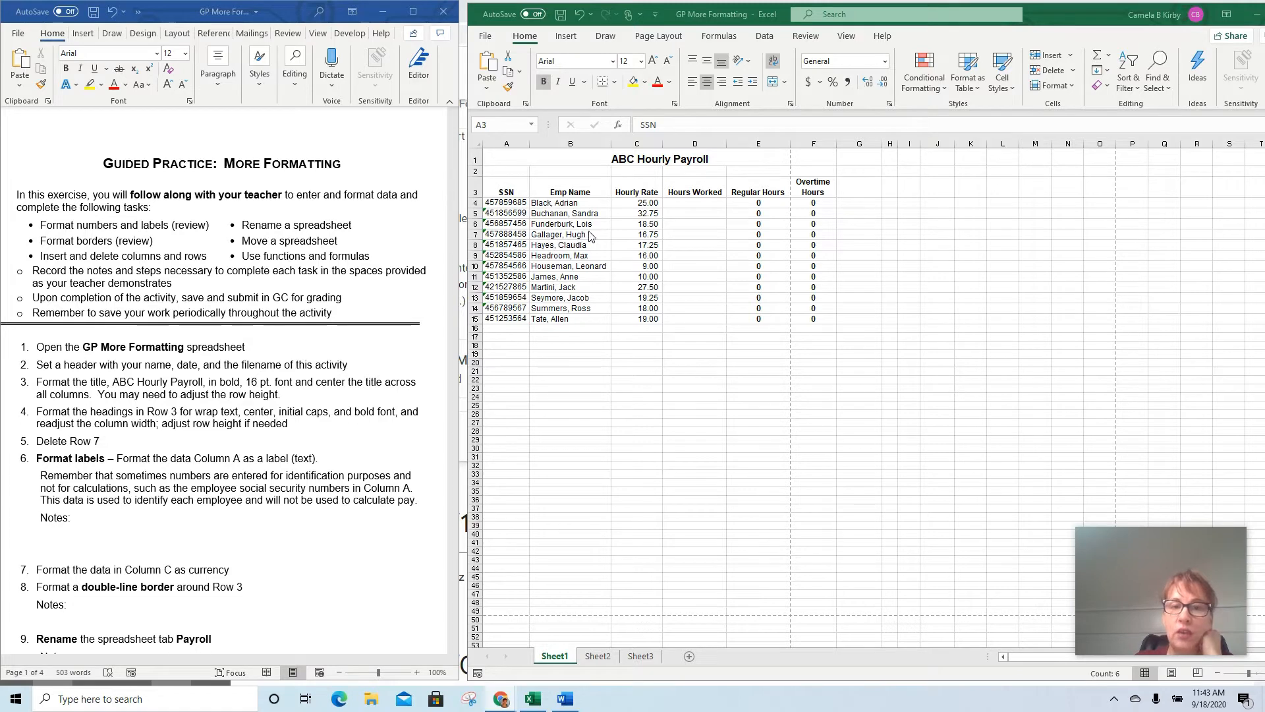
Delete row 7 from the payroll sheet and undo that deletion
left_click(475, 236)
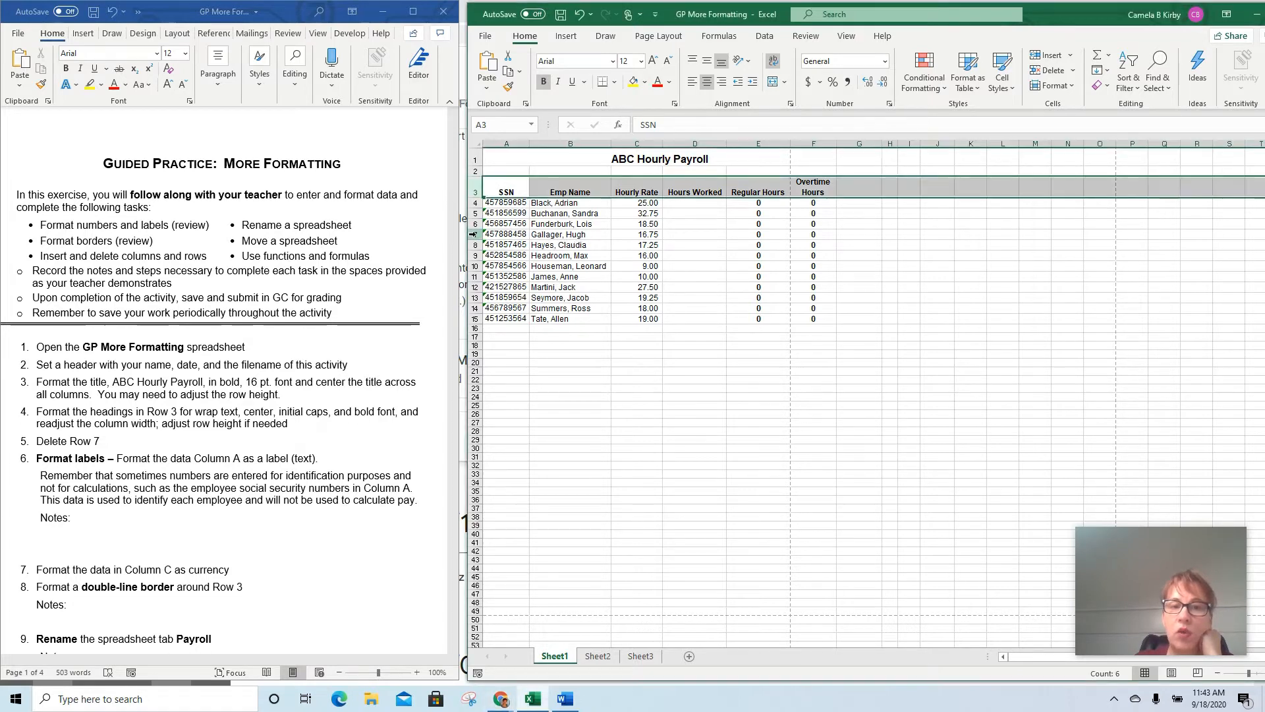
left_click(473, 235)
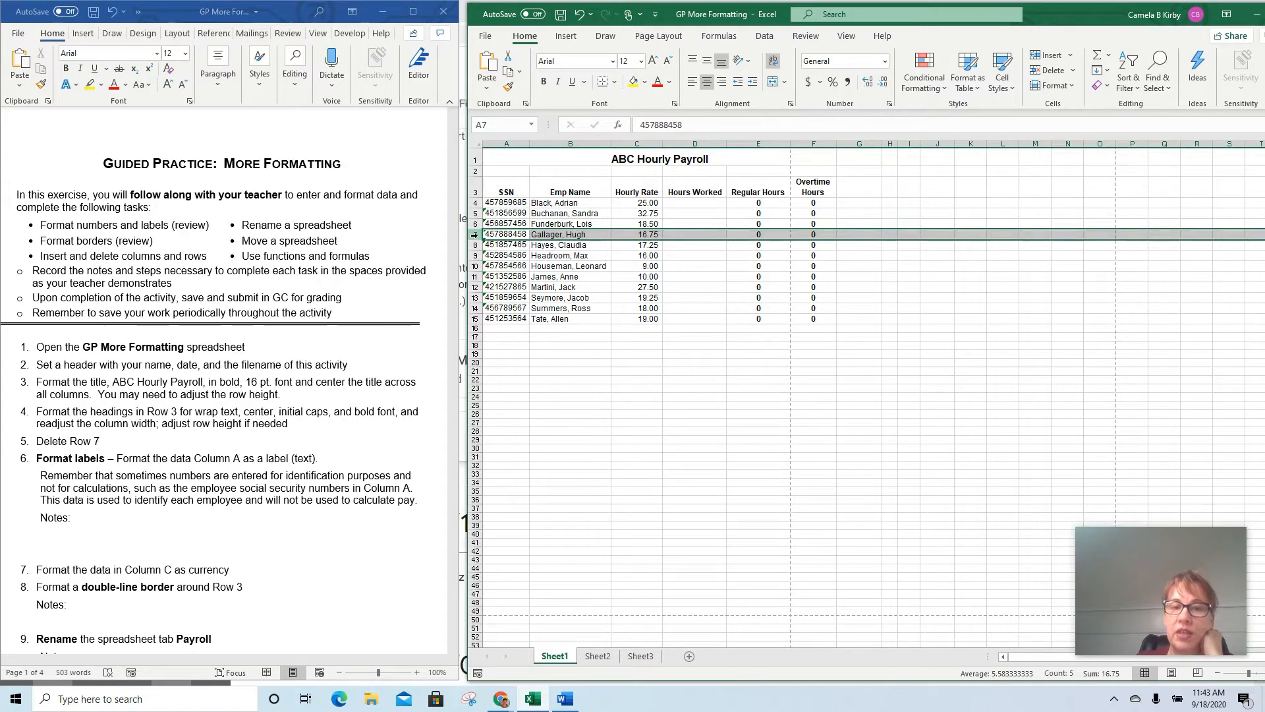
right_click(478, 237)
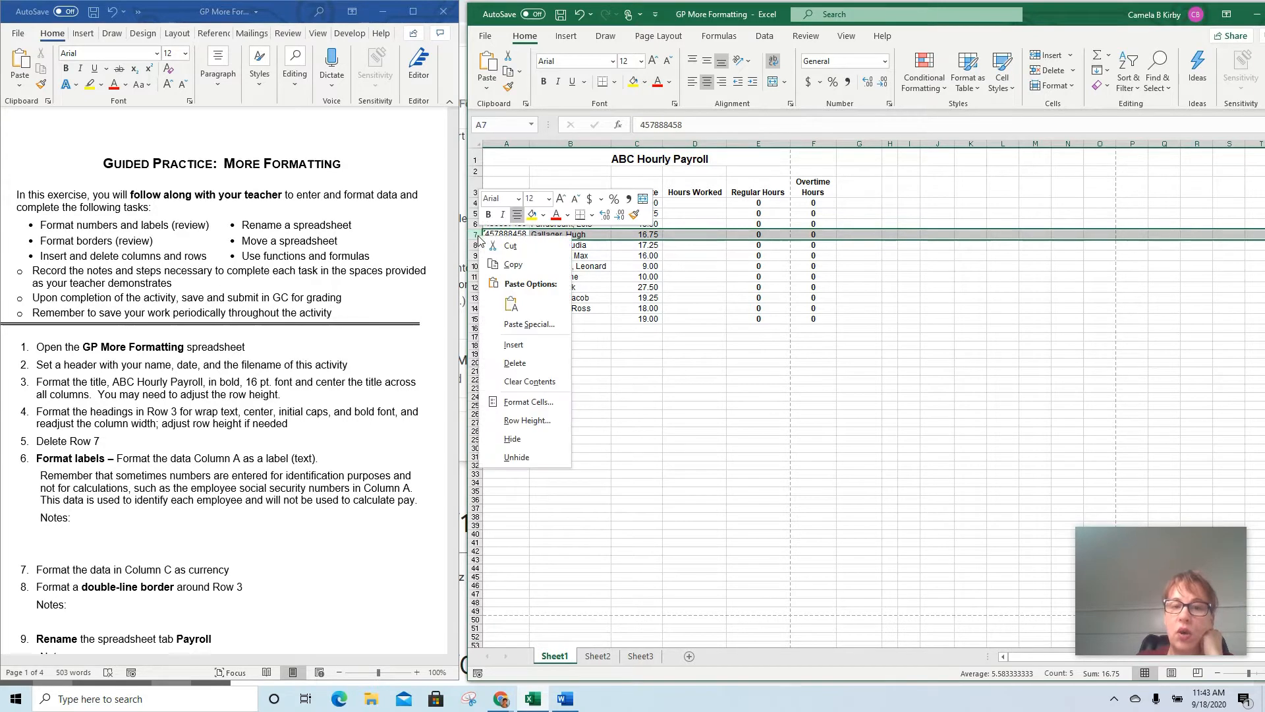
left_click(514, 363)
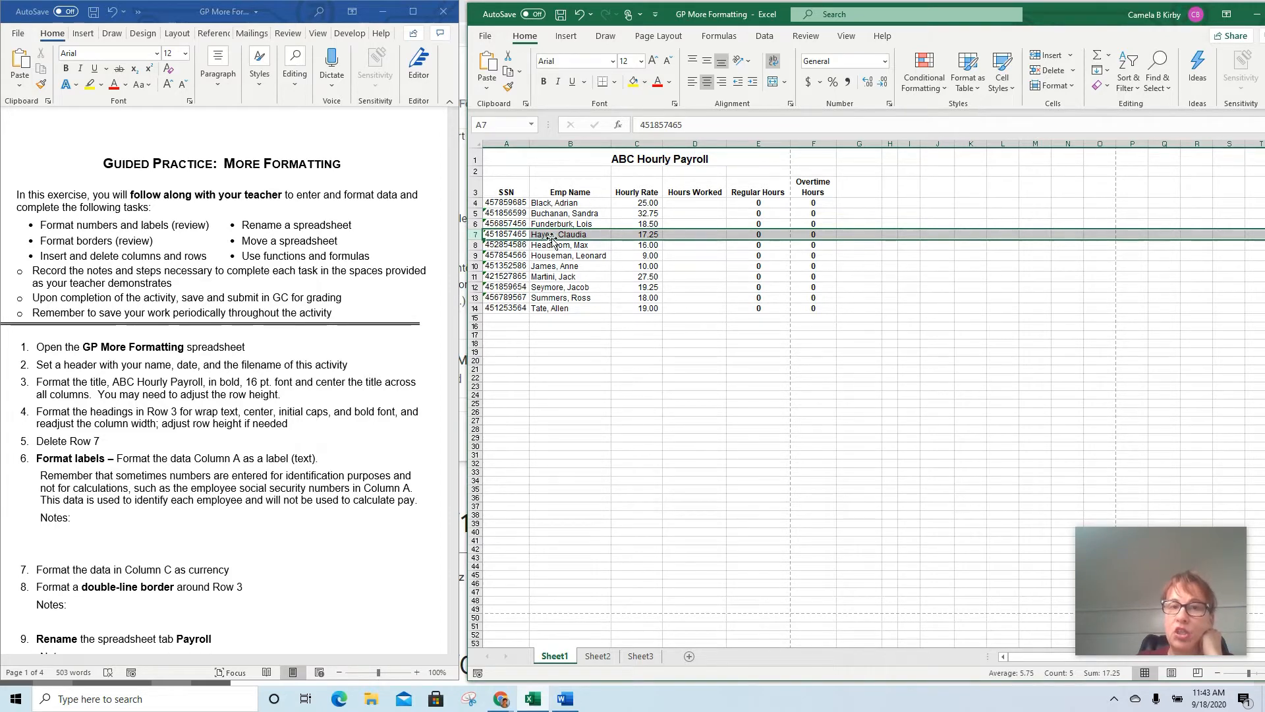
left_click(578, 20)
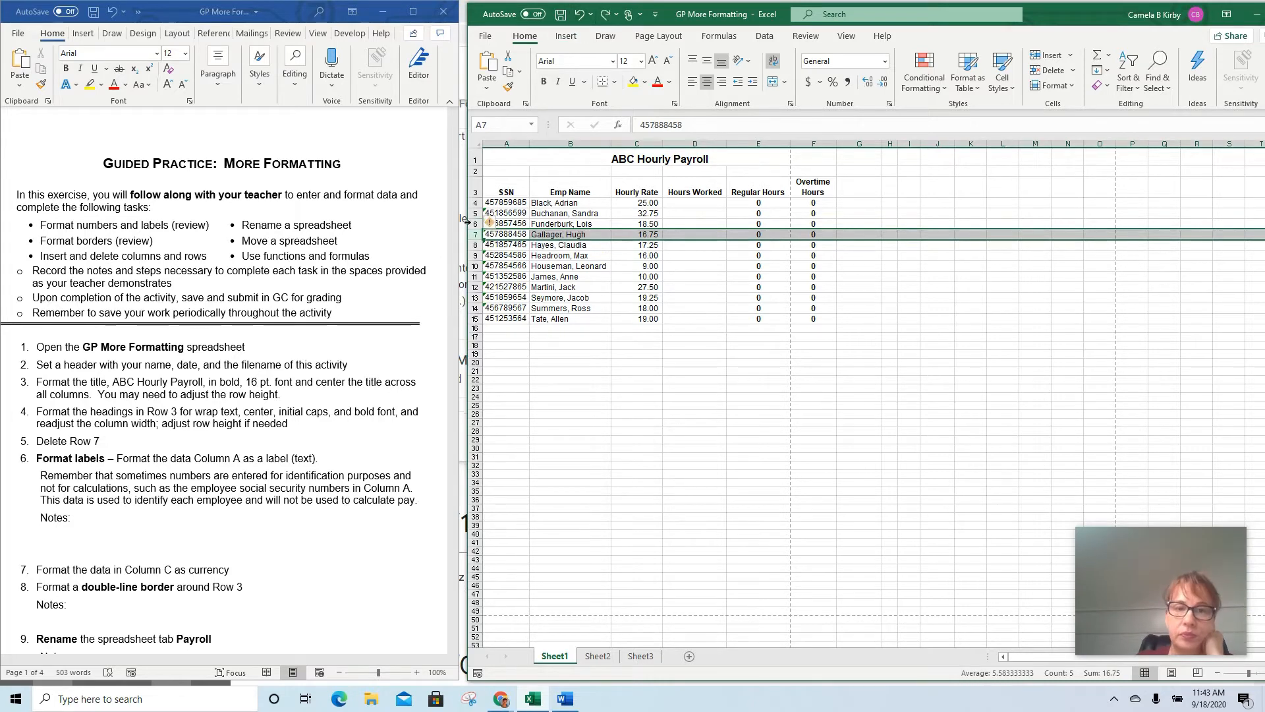
Widen the spreadsheet window and delete the entire sheet row 7 from the payroll data
left_click_drag(463, 224, 248, 228)
left_click(307, 236)
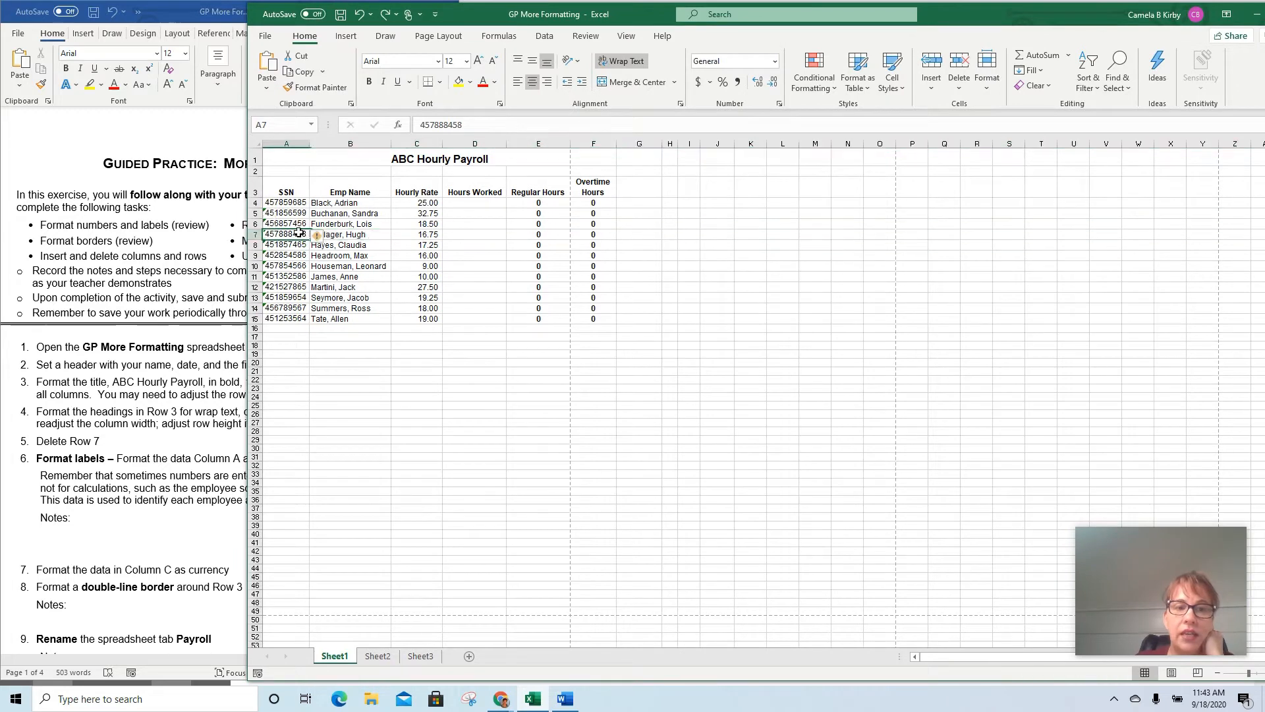
left_click(342, 232)
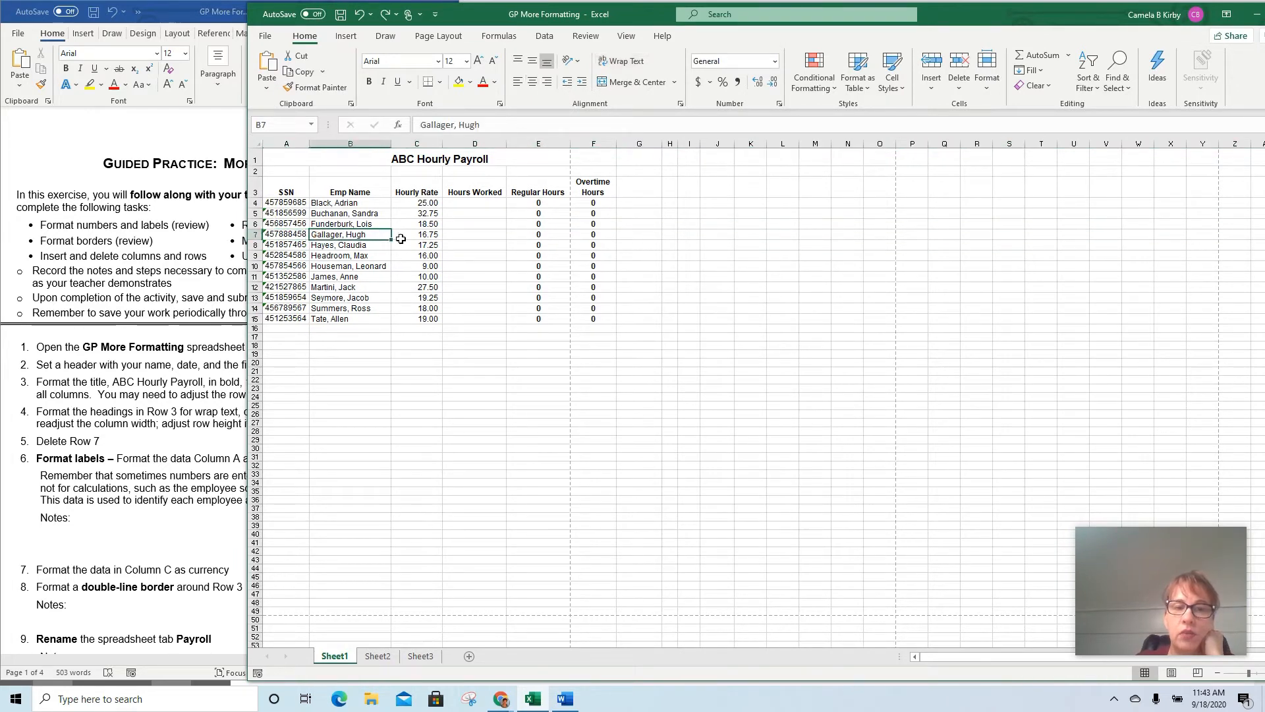
left_click(412, 236)
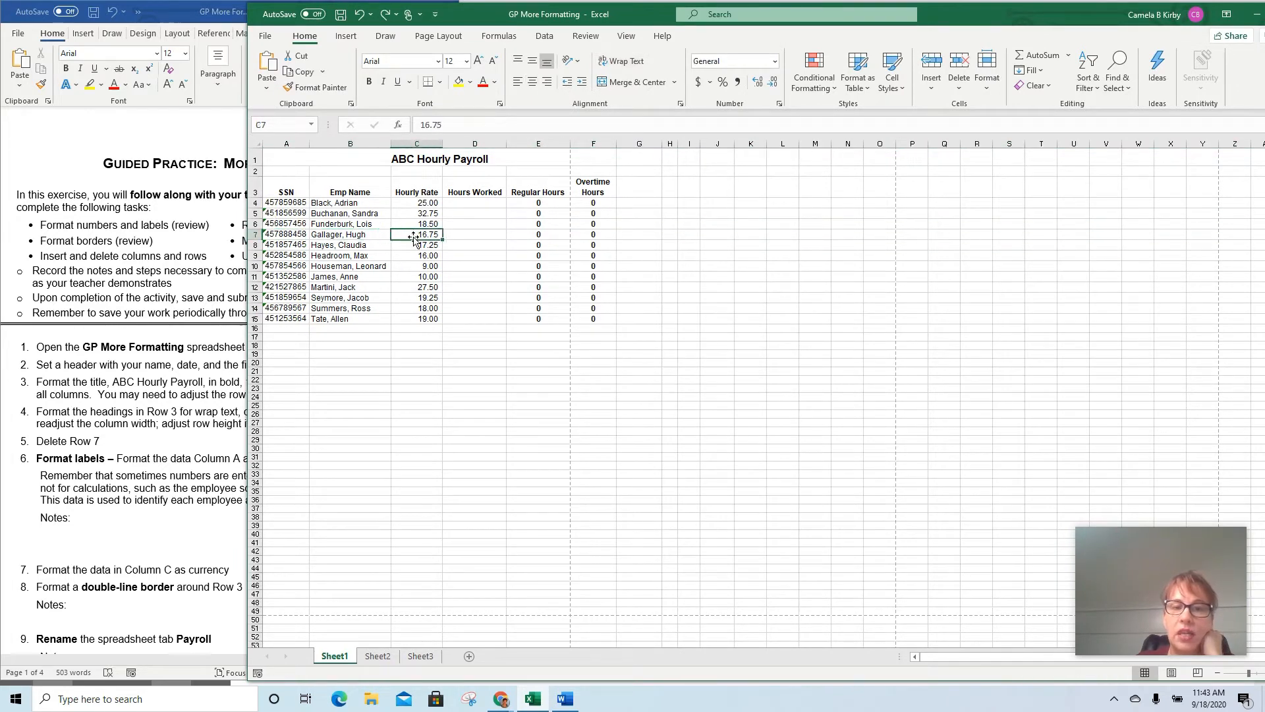
left_click(253, 234)
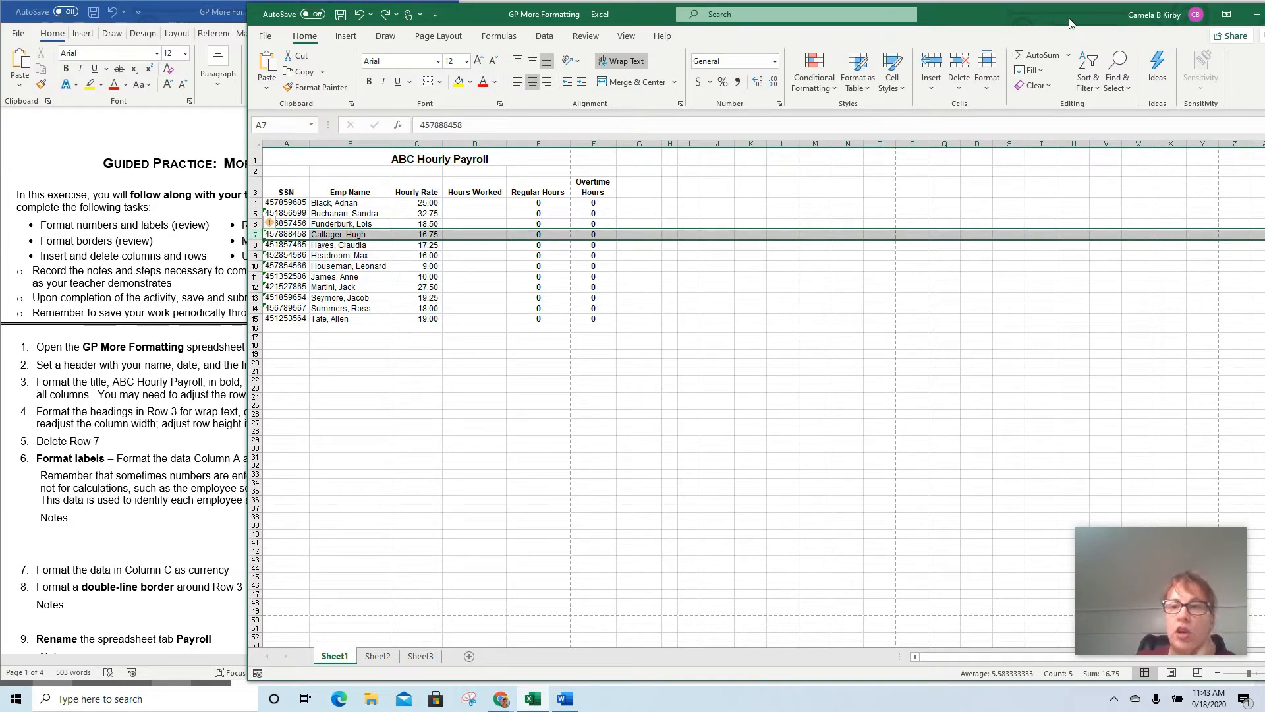
left_click(957, 90)
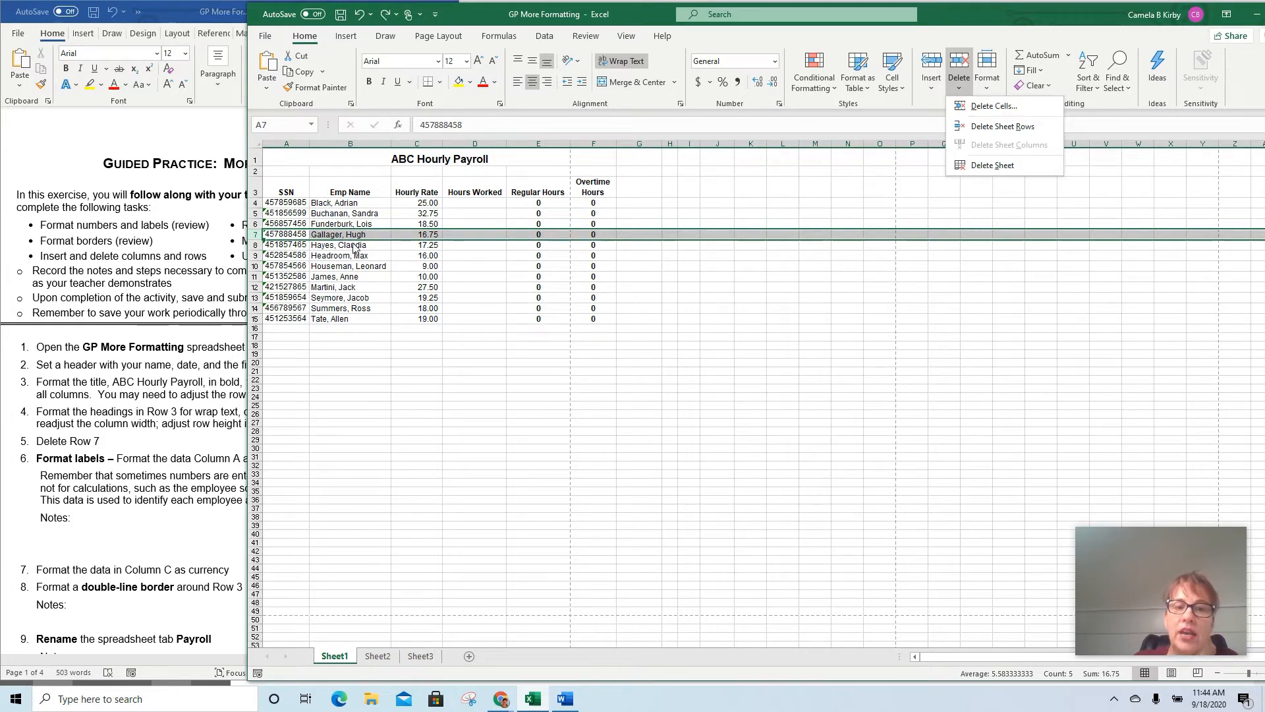
left_click(1002, 126)
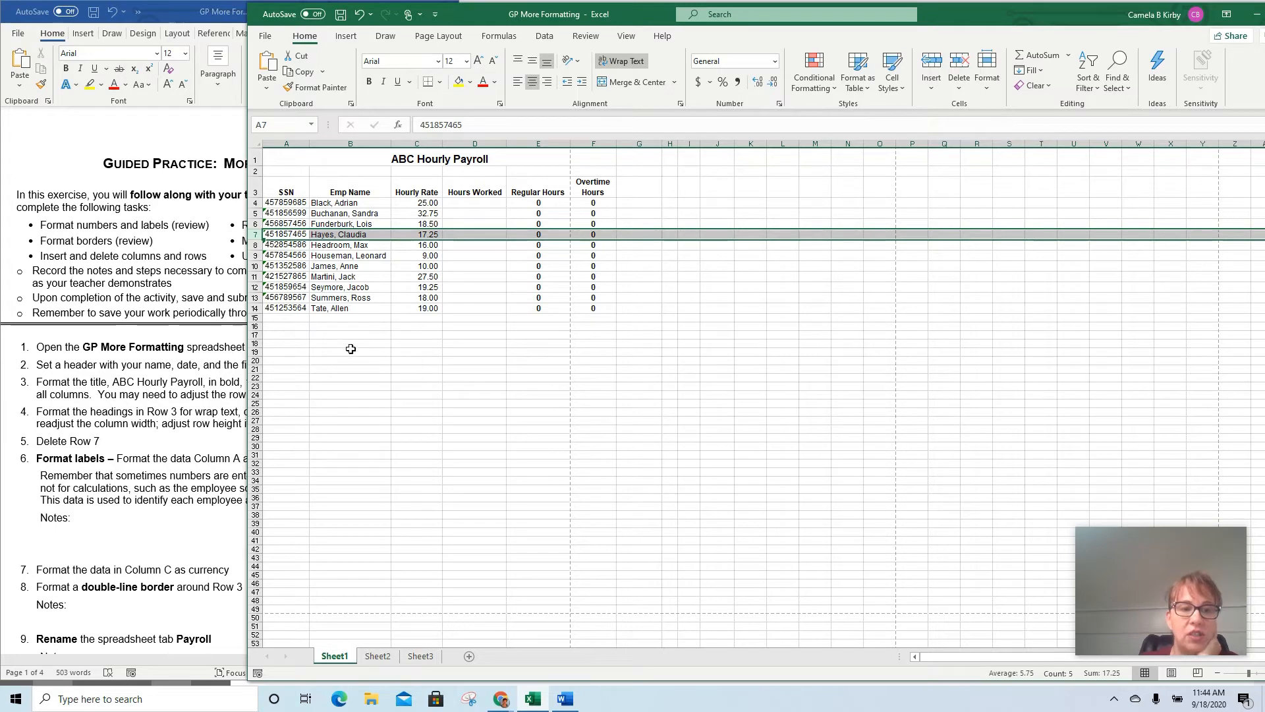
Narrow the spreadsheet window so the practice instructions are uncovered beside it, down to the Format labels task
left_click_drag(255, 357, 430, 332)
left_click_drag(242, 354, 479, 335)
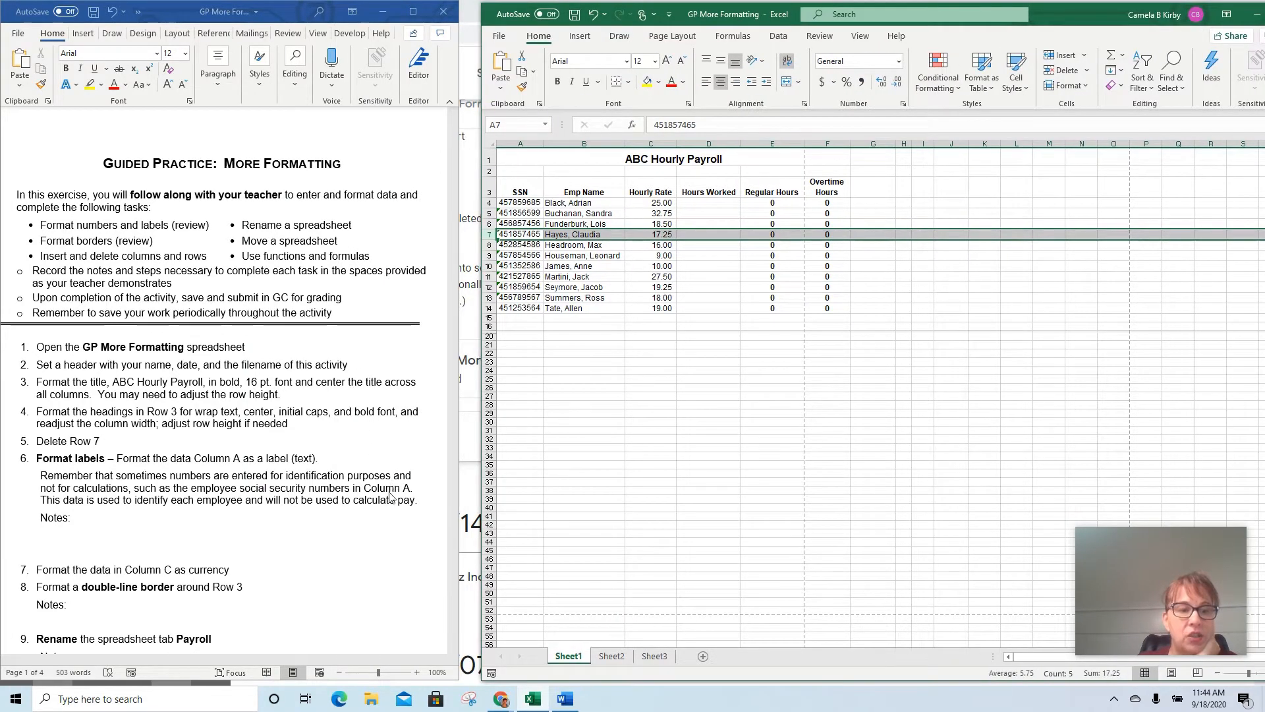
scroll(388, 501, "down", 1)
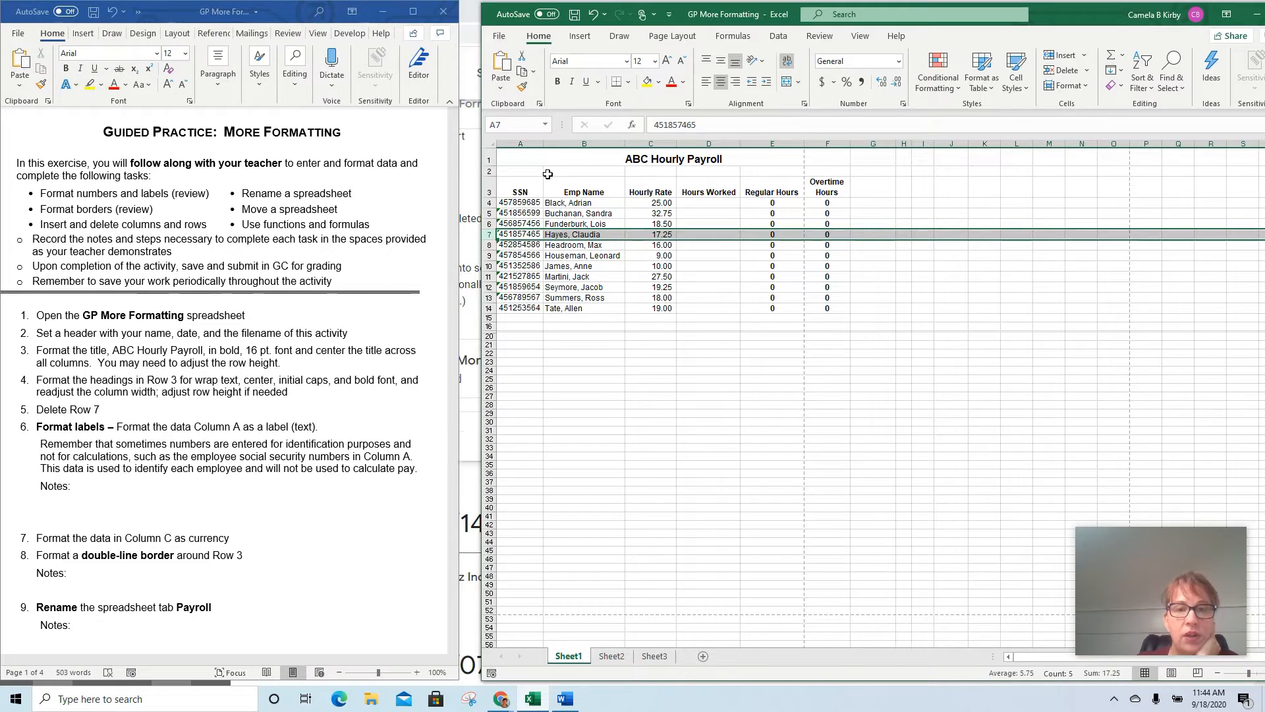
Format the SSN data in A4:A14 as Text
left_click_drag(525, 202, 524, 311)
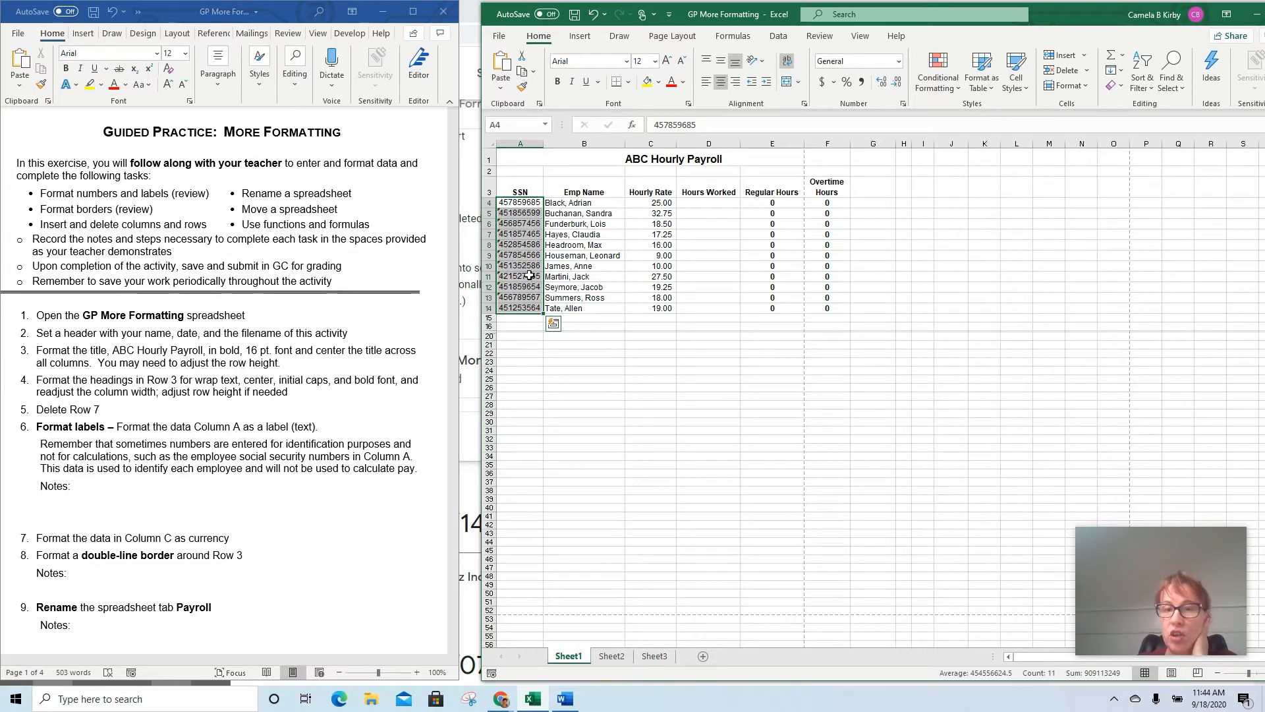
left_click(519, 202)
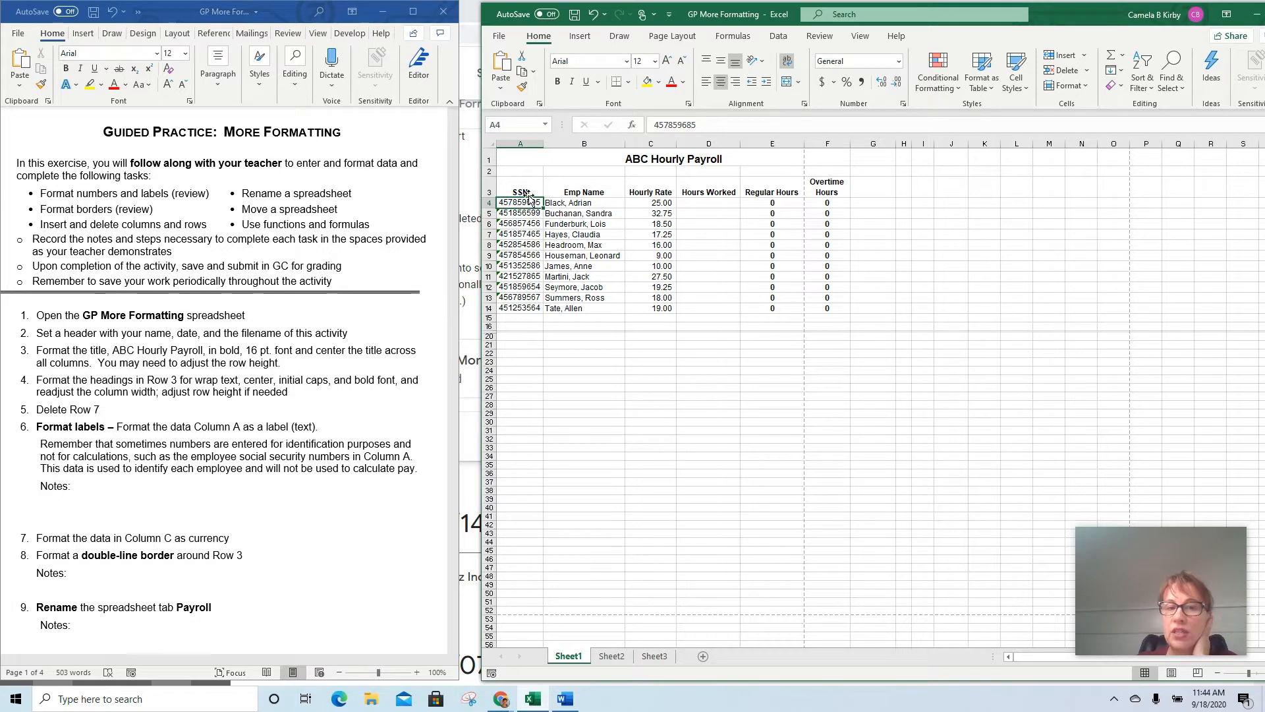
left_click(566, 205)
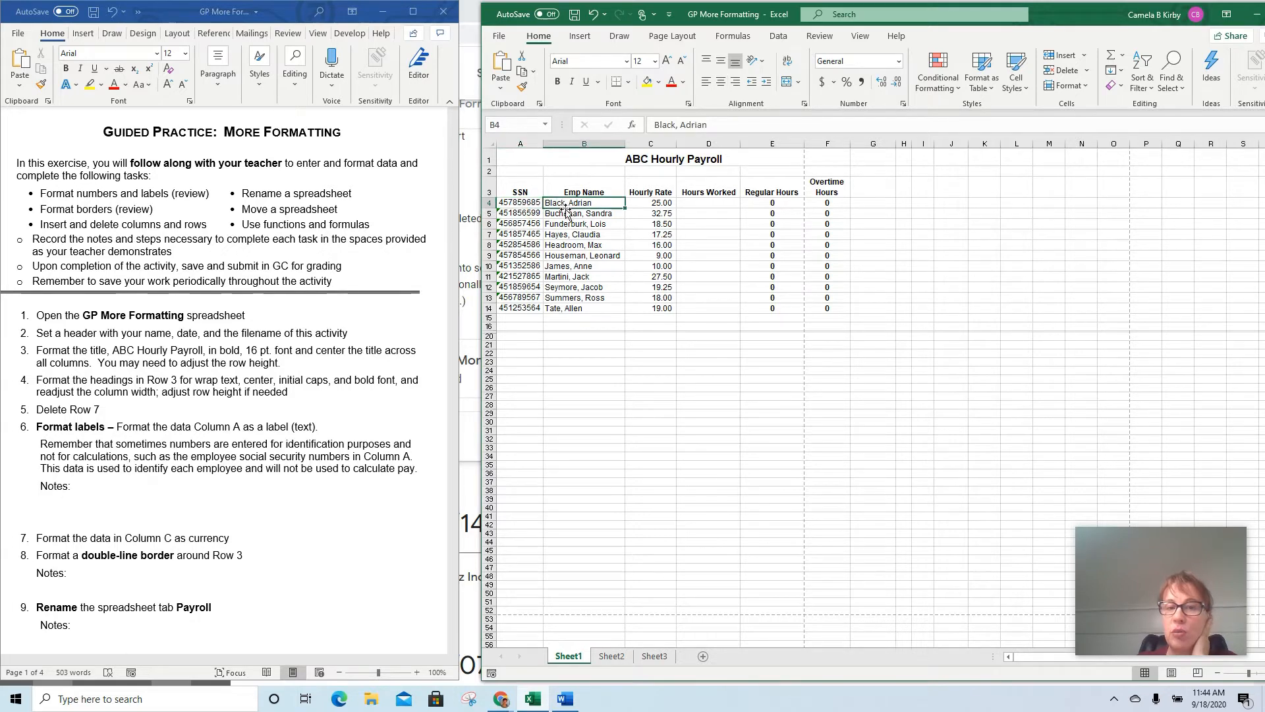
left_click(517, 214)
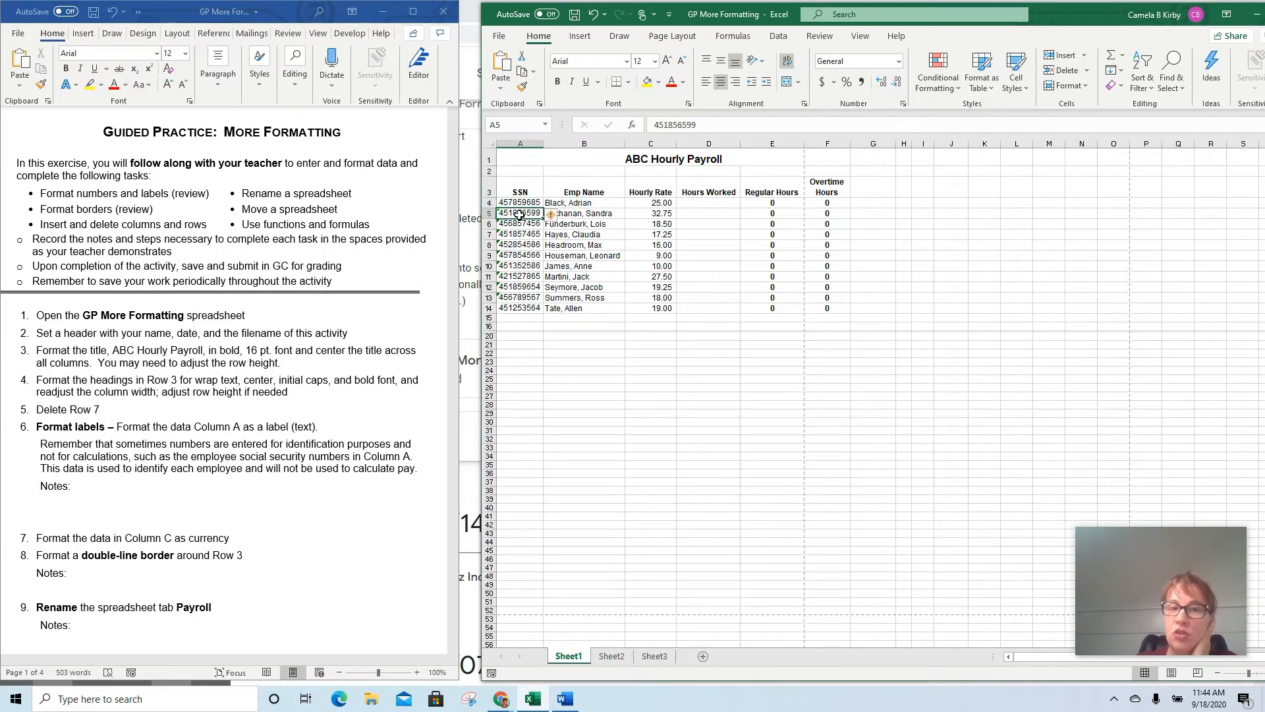
left_click(580, 215)
scroll(916, 287, "up", 5)
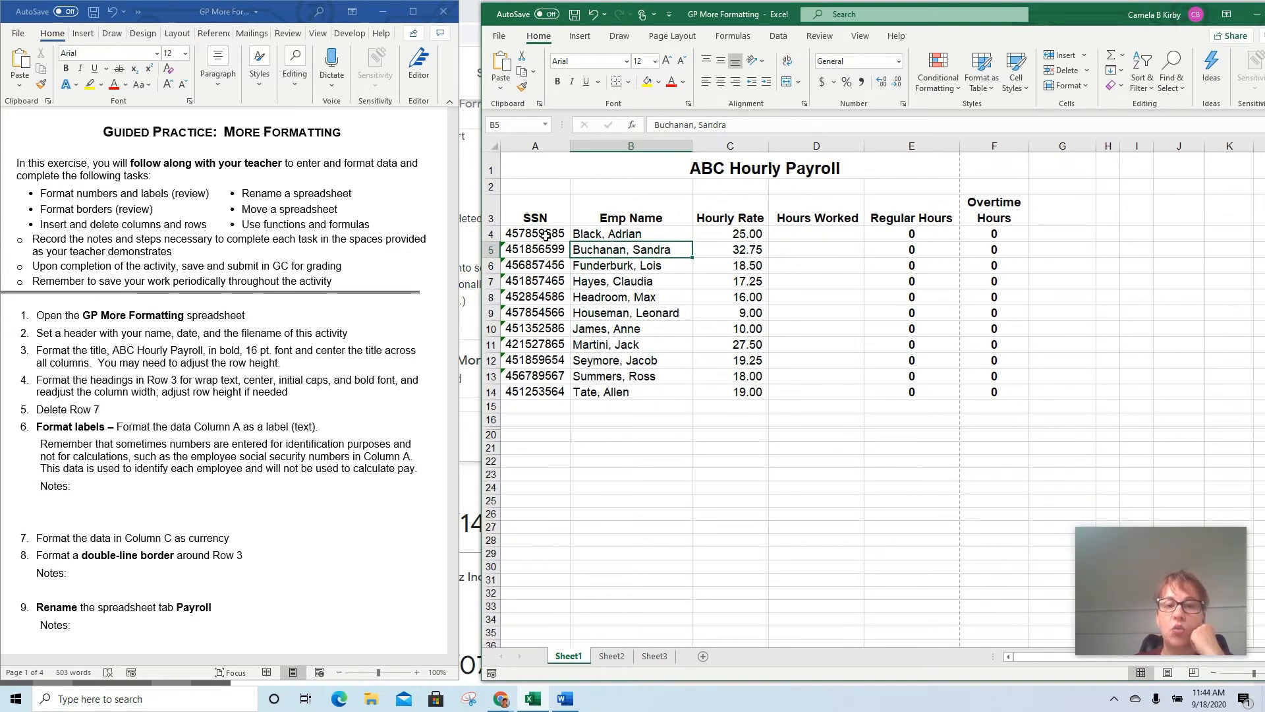
left_click_drag(548, 235, 535, 390)
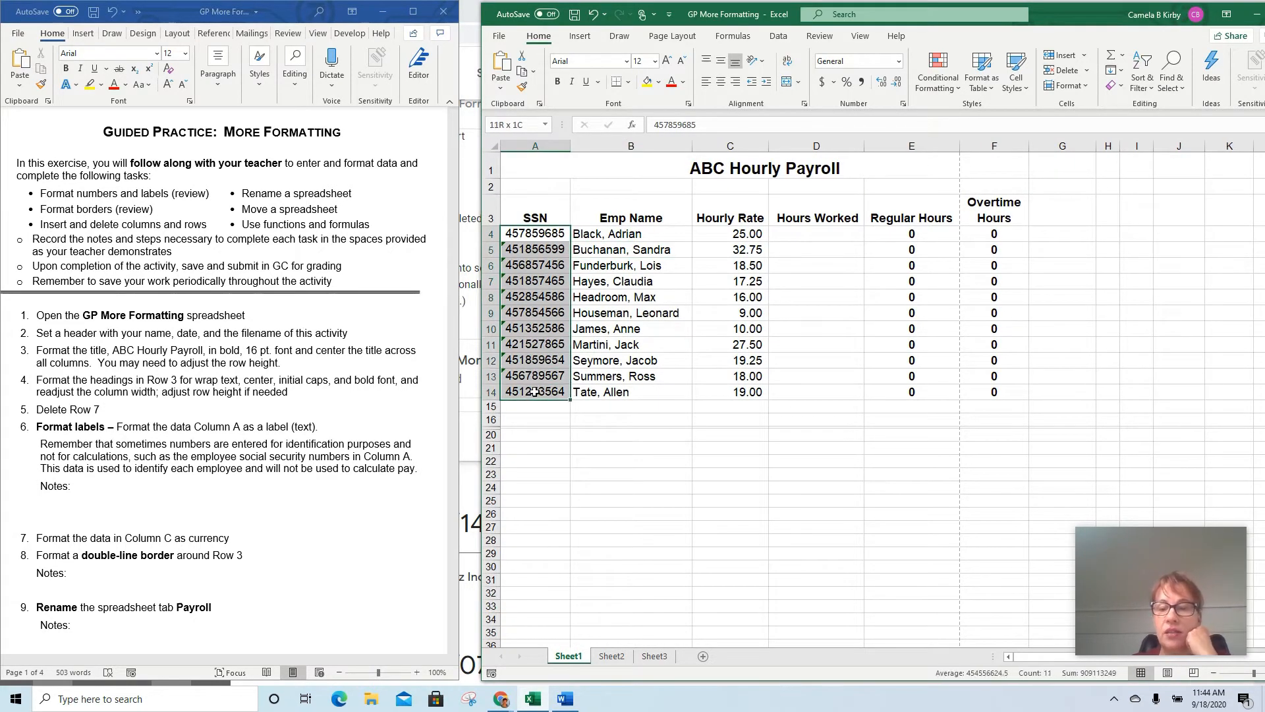
key("ctrl+v")
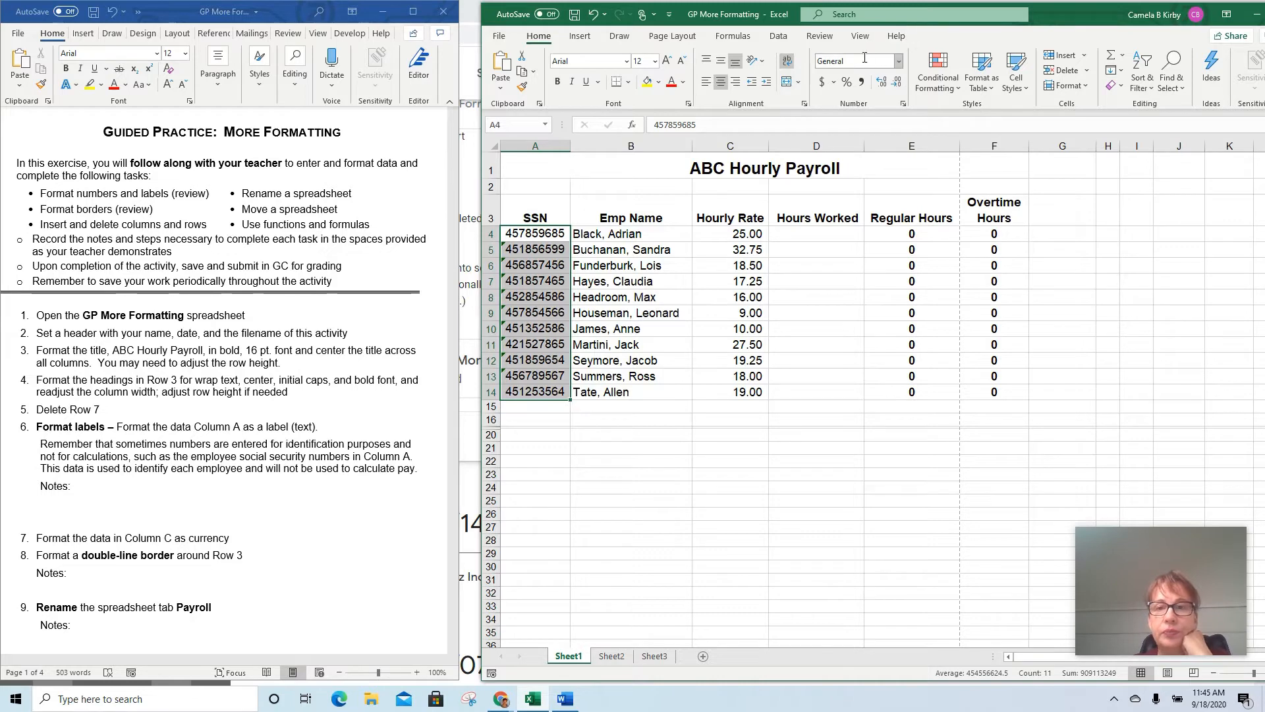
left_click(899, 61)
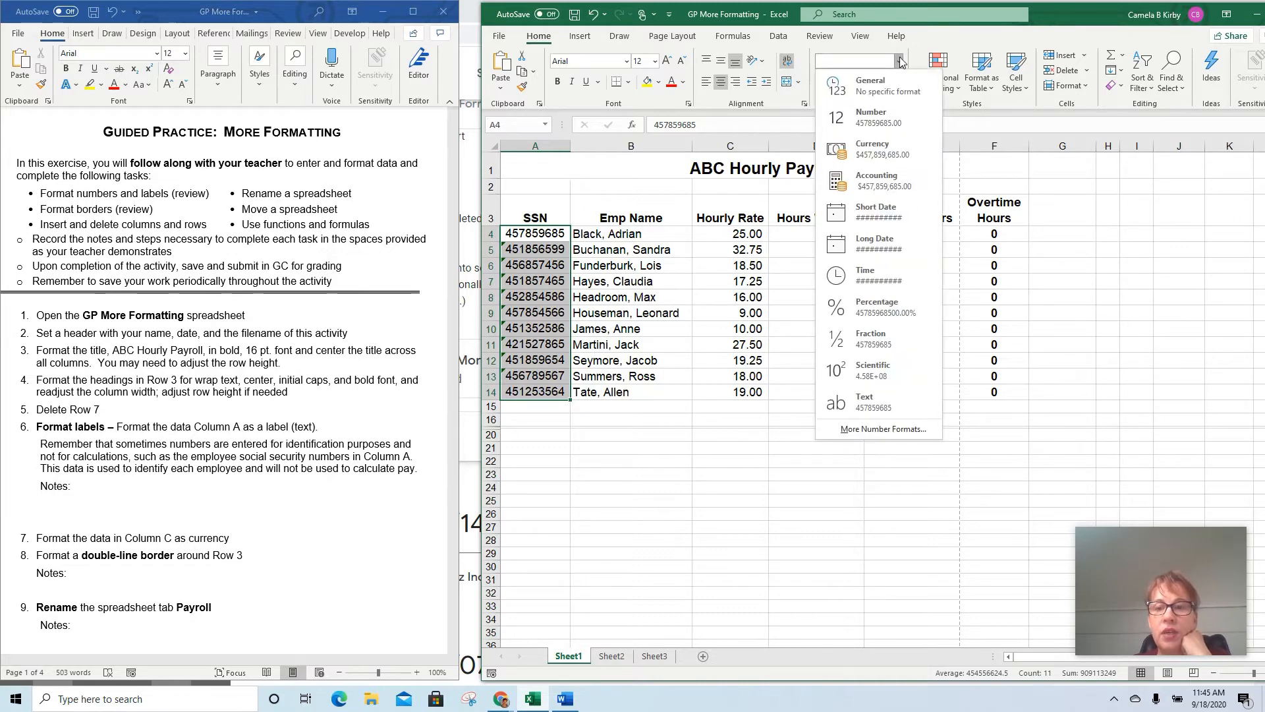
left_click(858, 408)
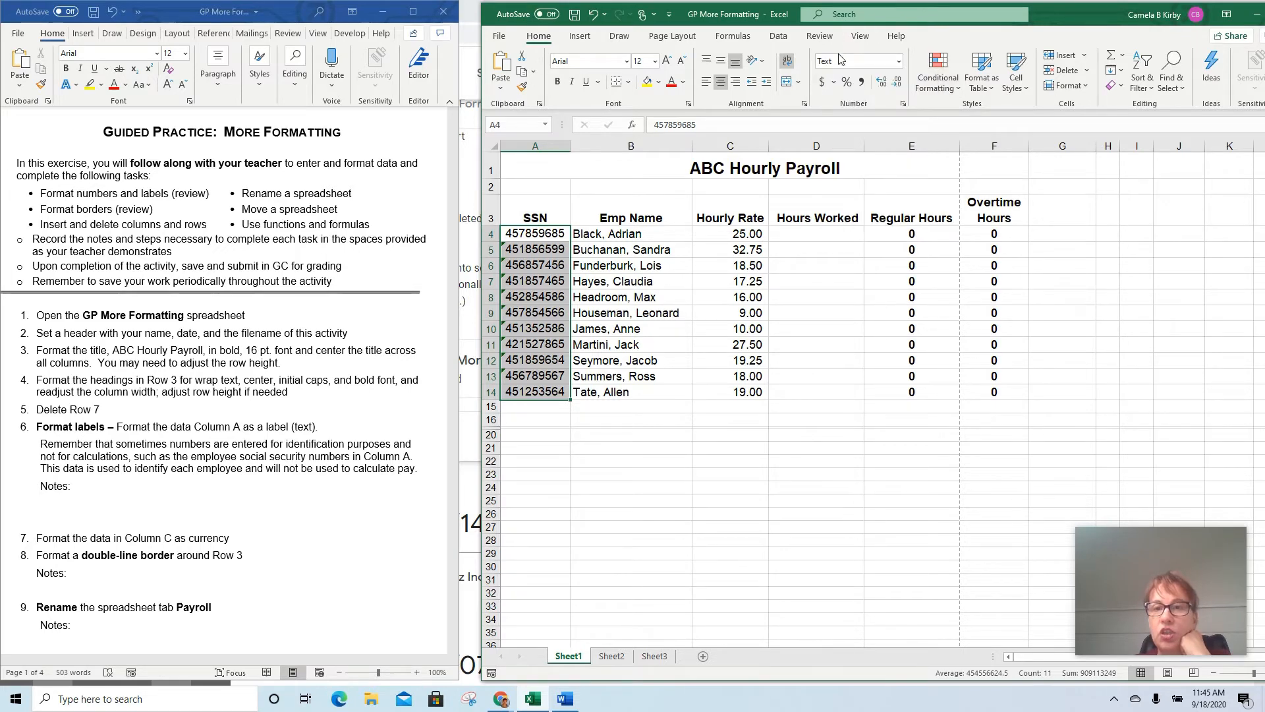
Ignore the Number Stored as Text error on the SSN in cell A5
left_click(533, 247)
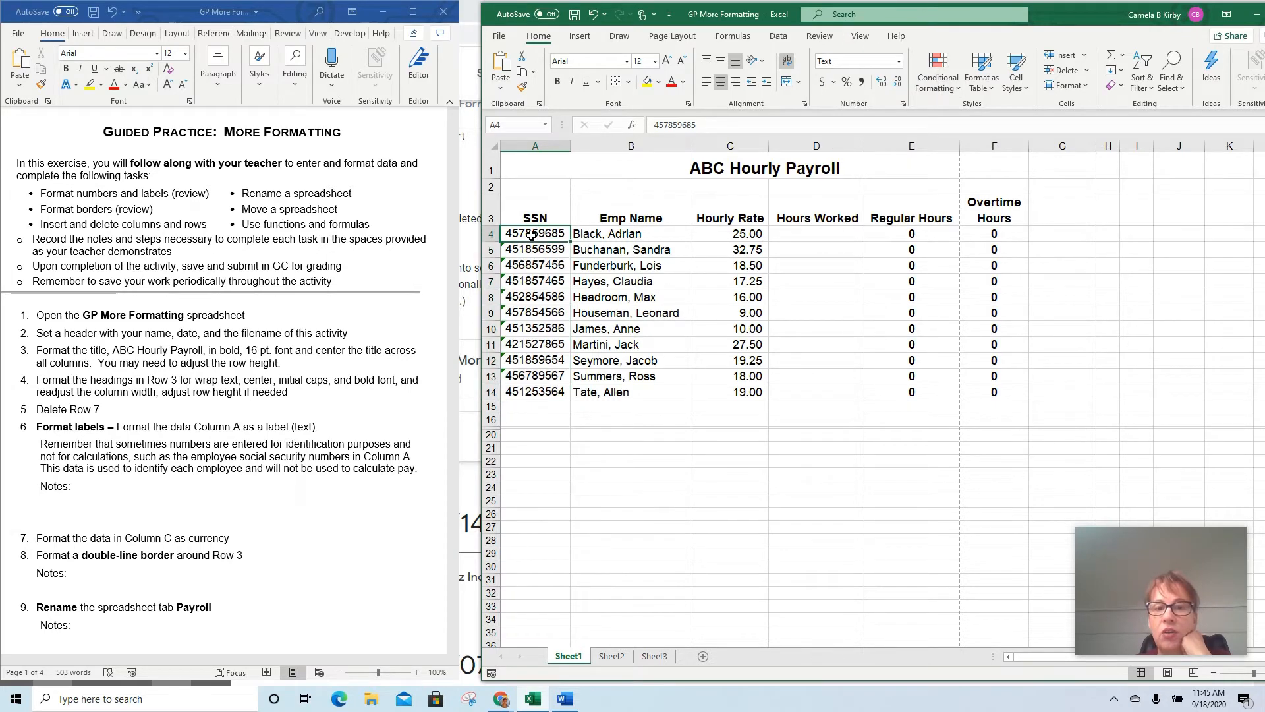
left_click(513, 266)
left_click(510, 250)
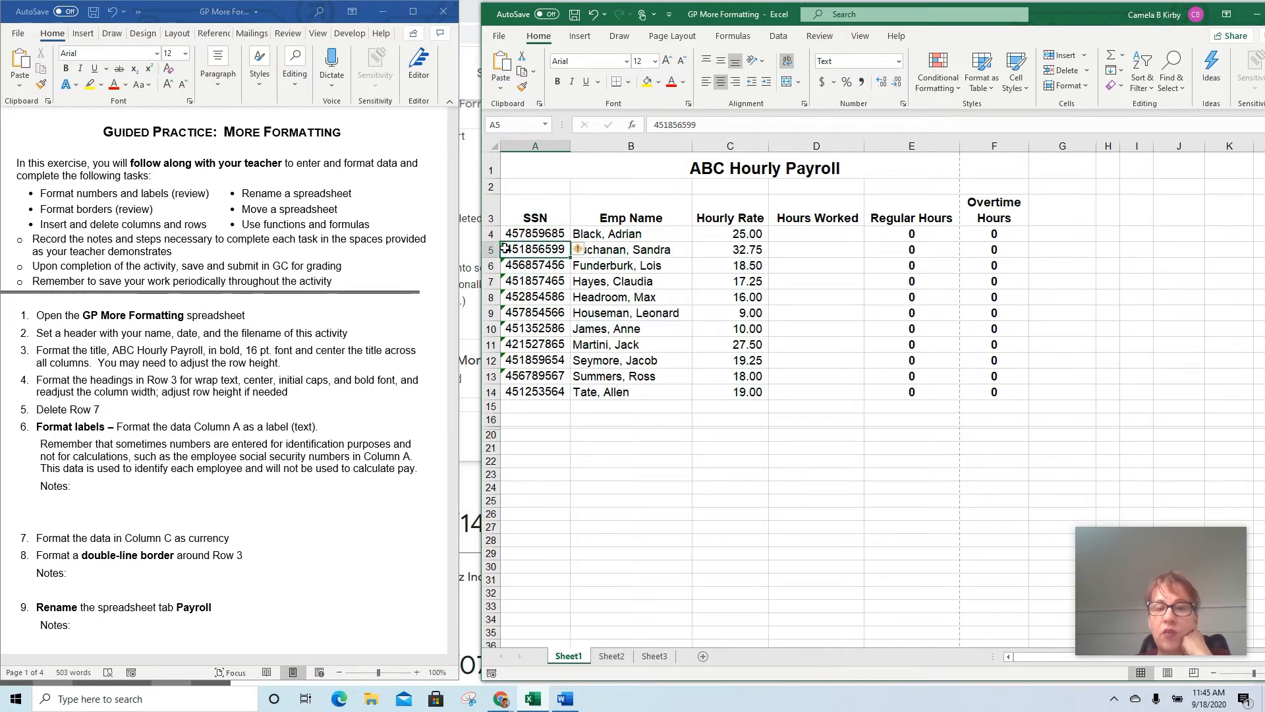
left_click(590, 251)
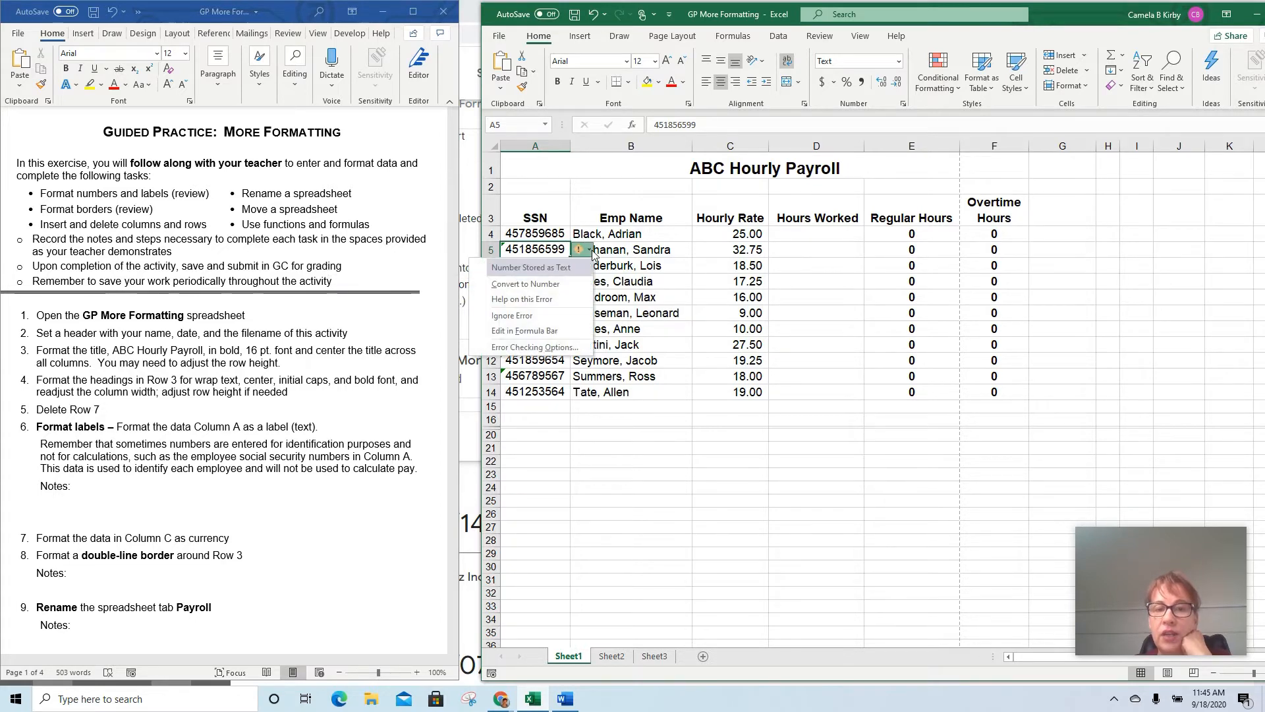
left_click(549, 316)
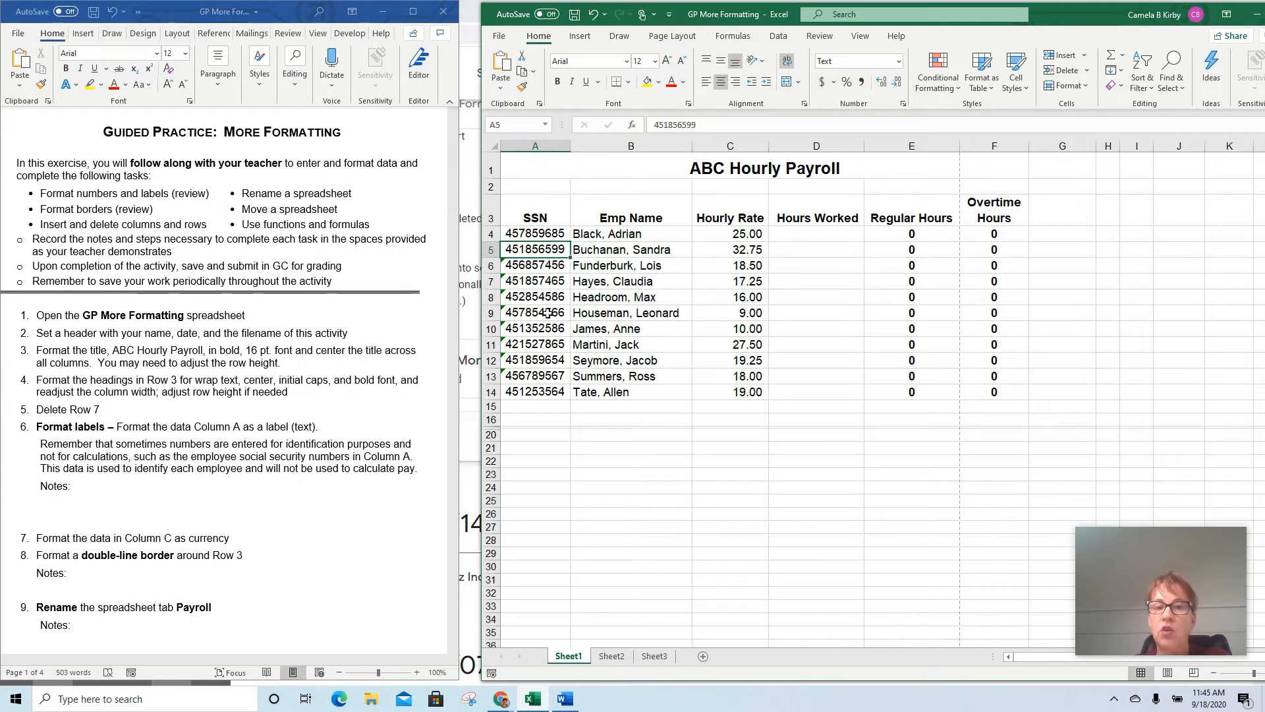
left_click(545, 266)
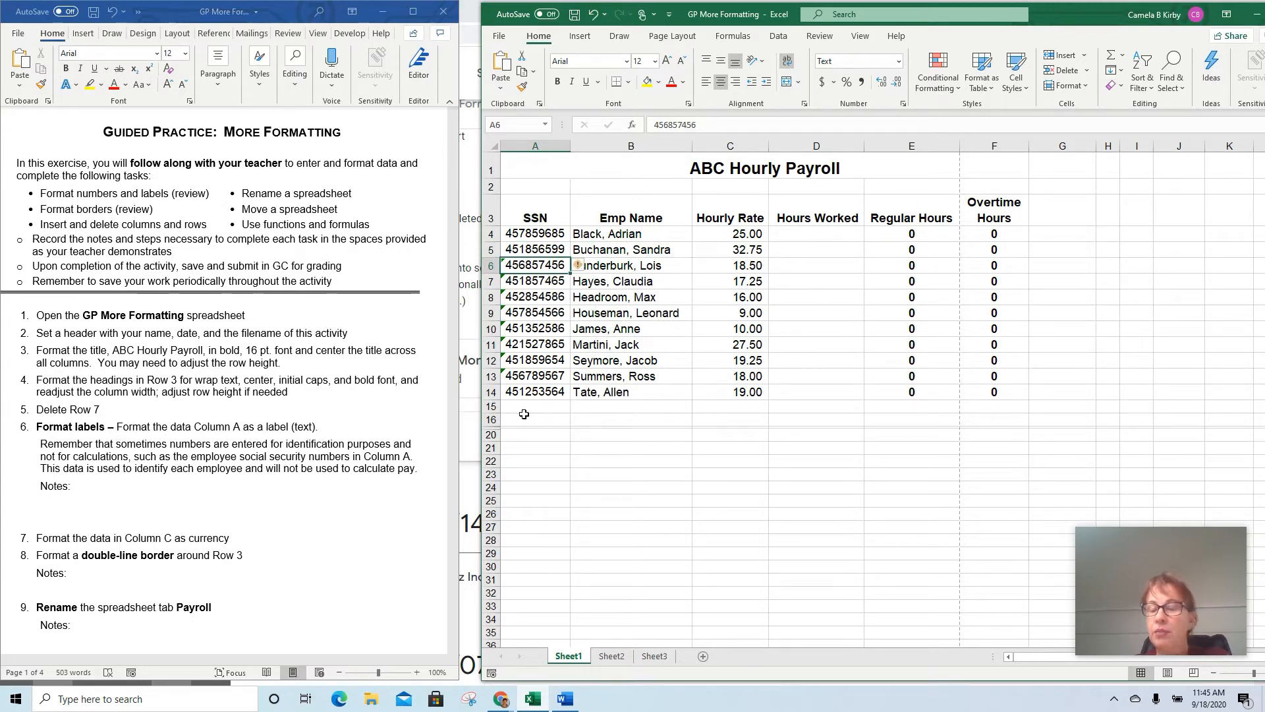
Format column C, Hourly Rate, as Currency, following task 7 of the instructions
scroll(181, 514, "down", 1)
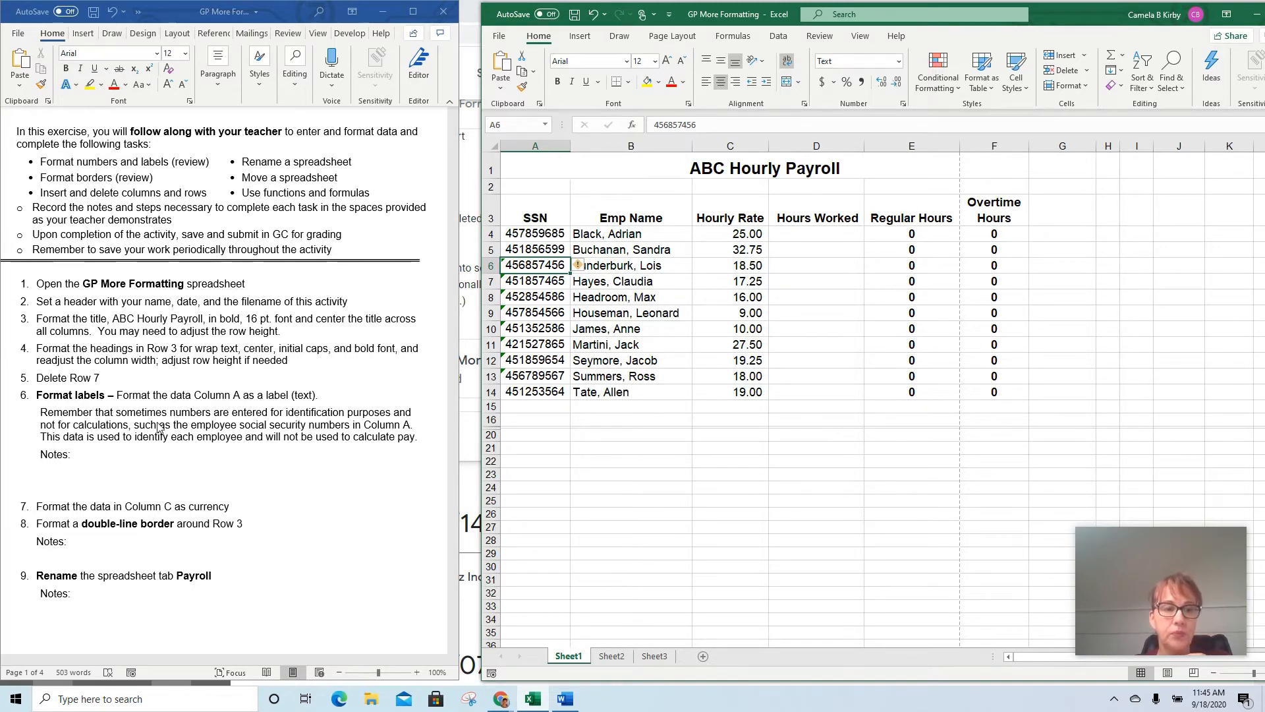
scroll(159, 429, "down", 5)
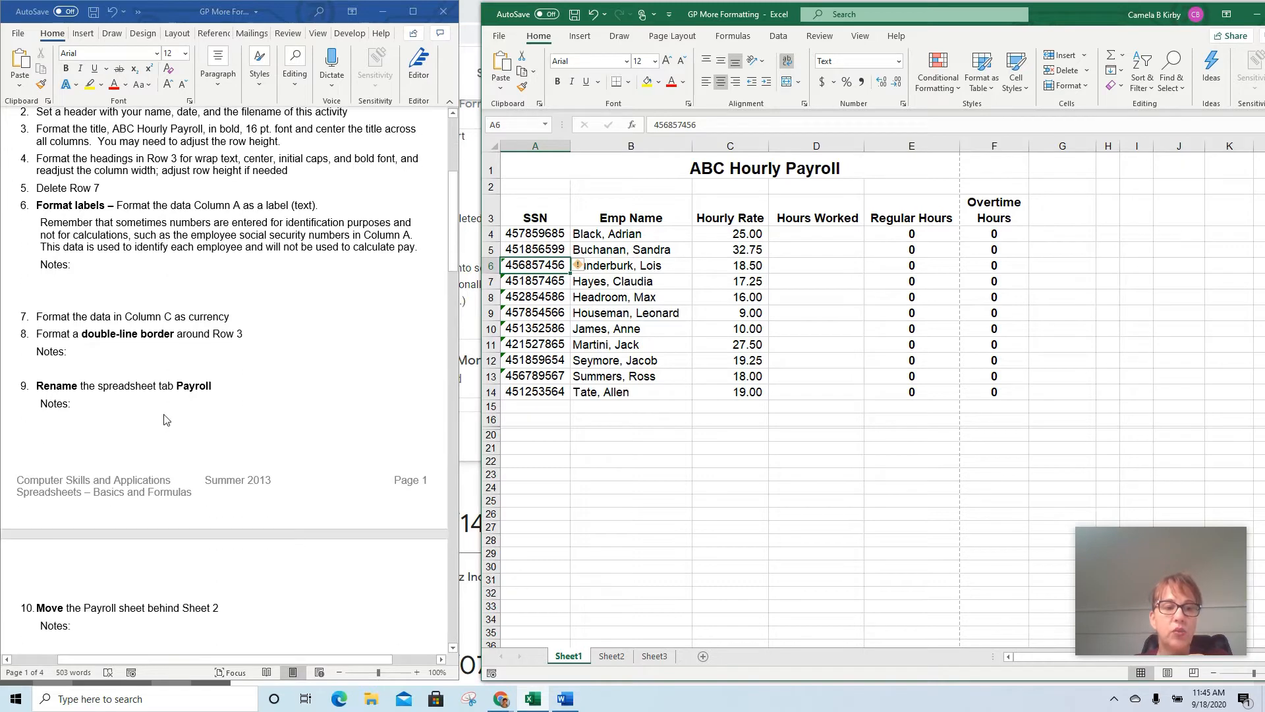
scroll(165, 417, "down", 3)
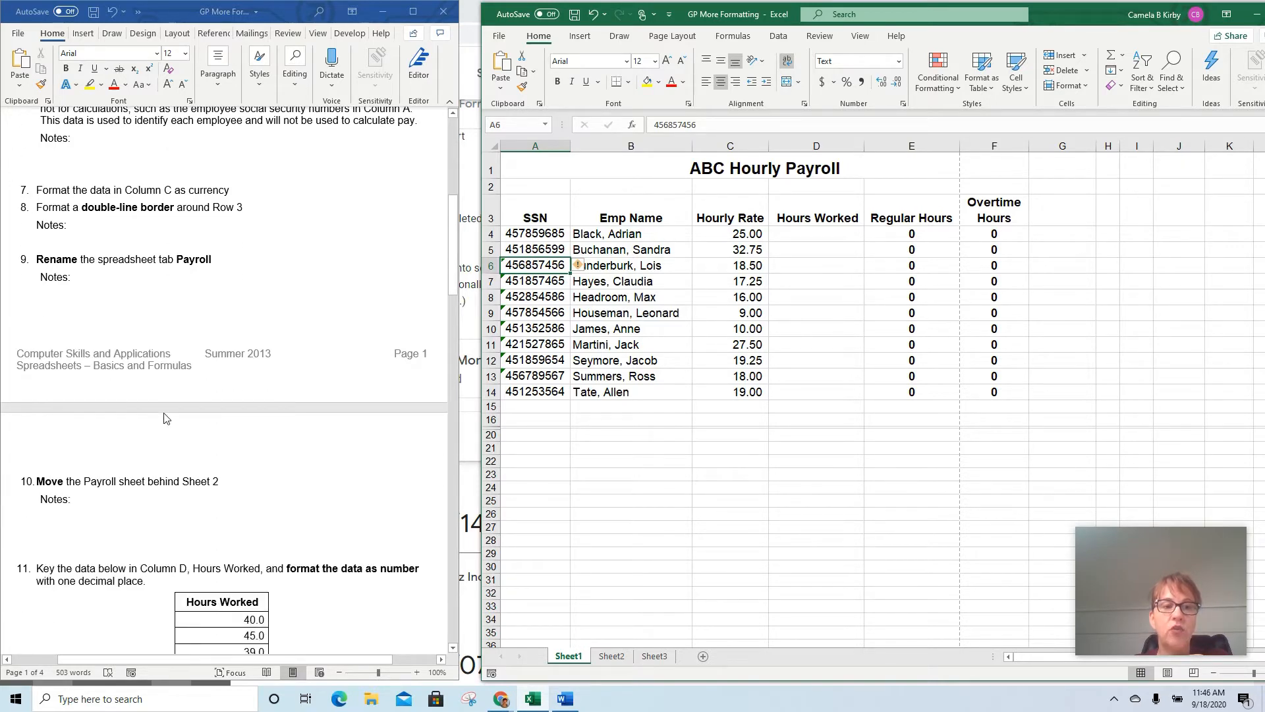
left_click(729, 145)
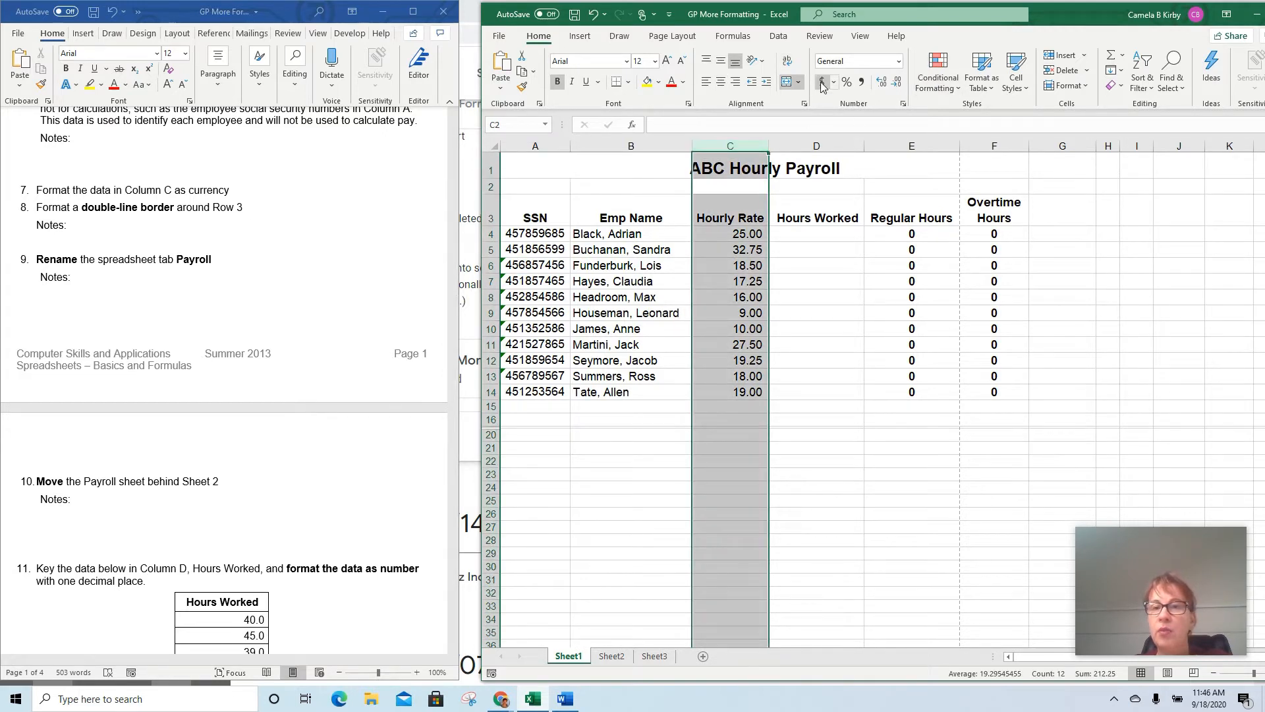
left_click(899, 61)
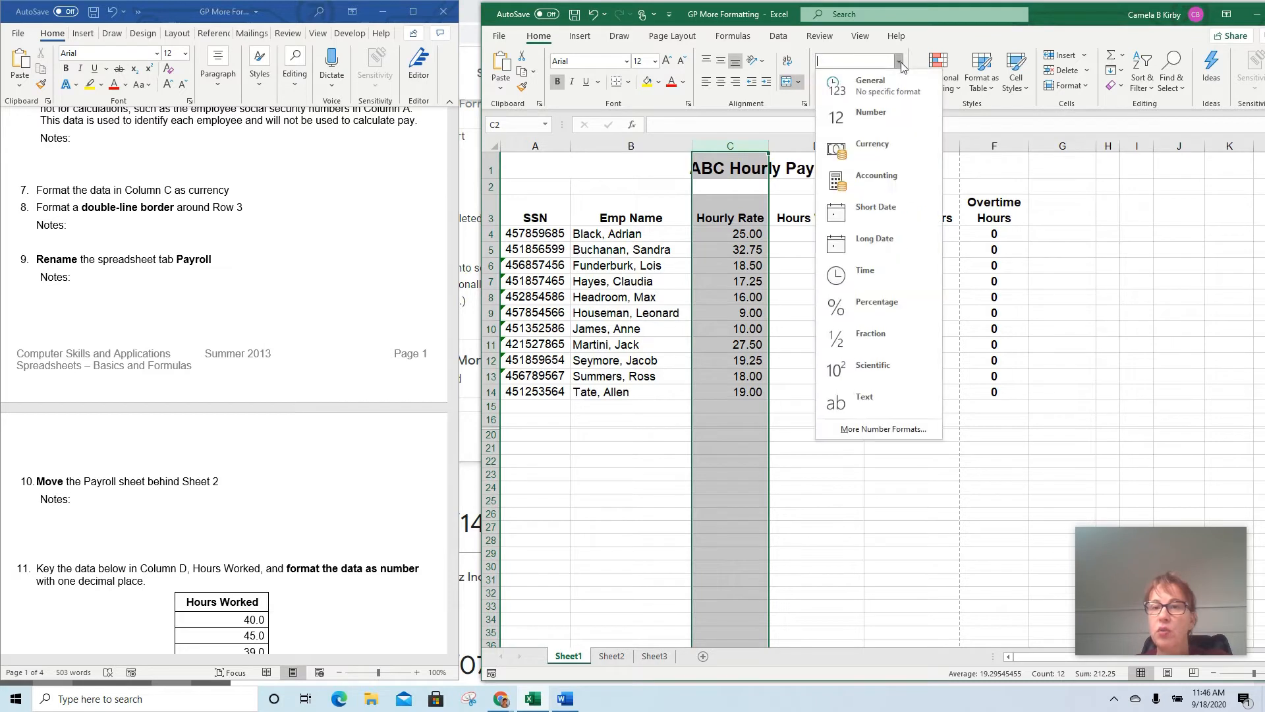
left_click(867, 153)
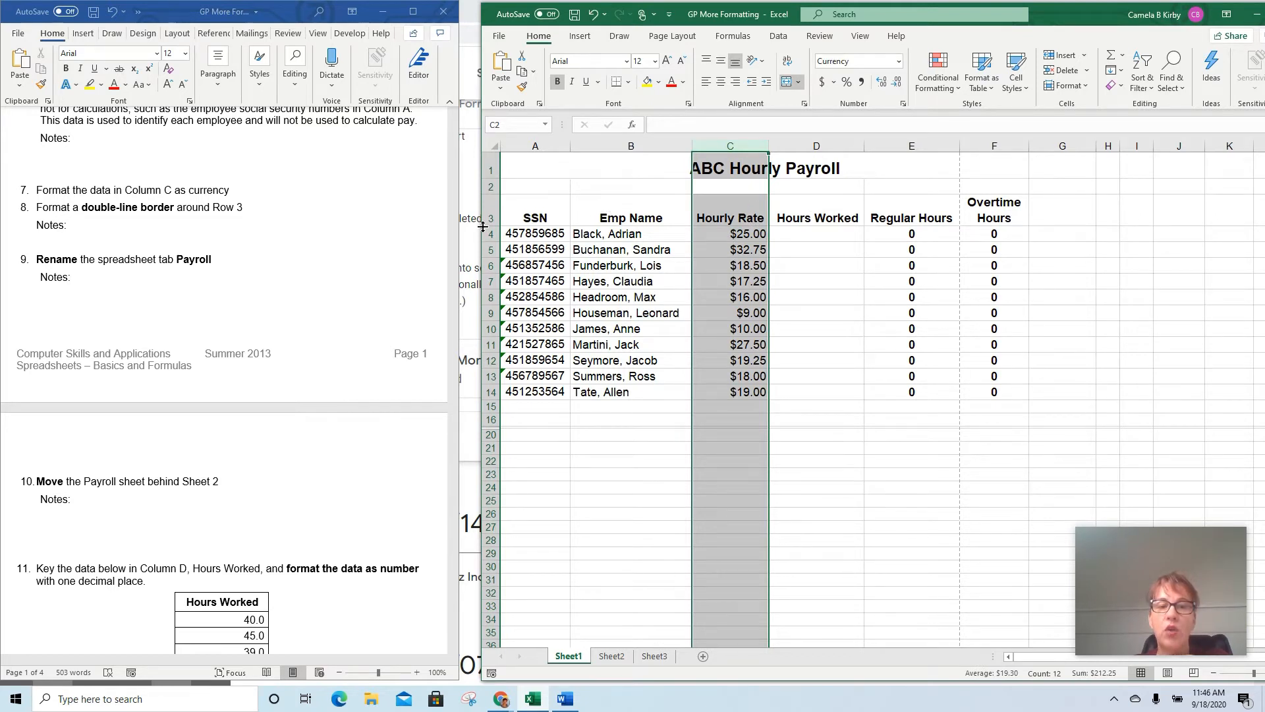
Set a double-line outline border for the row 3 headings A3:F3 in the Format Cells border settings
left_click(515, 206)
left_click_drag(515, 206, 992, 214)
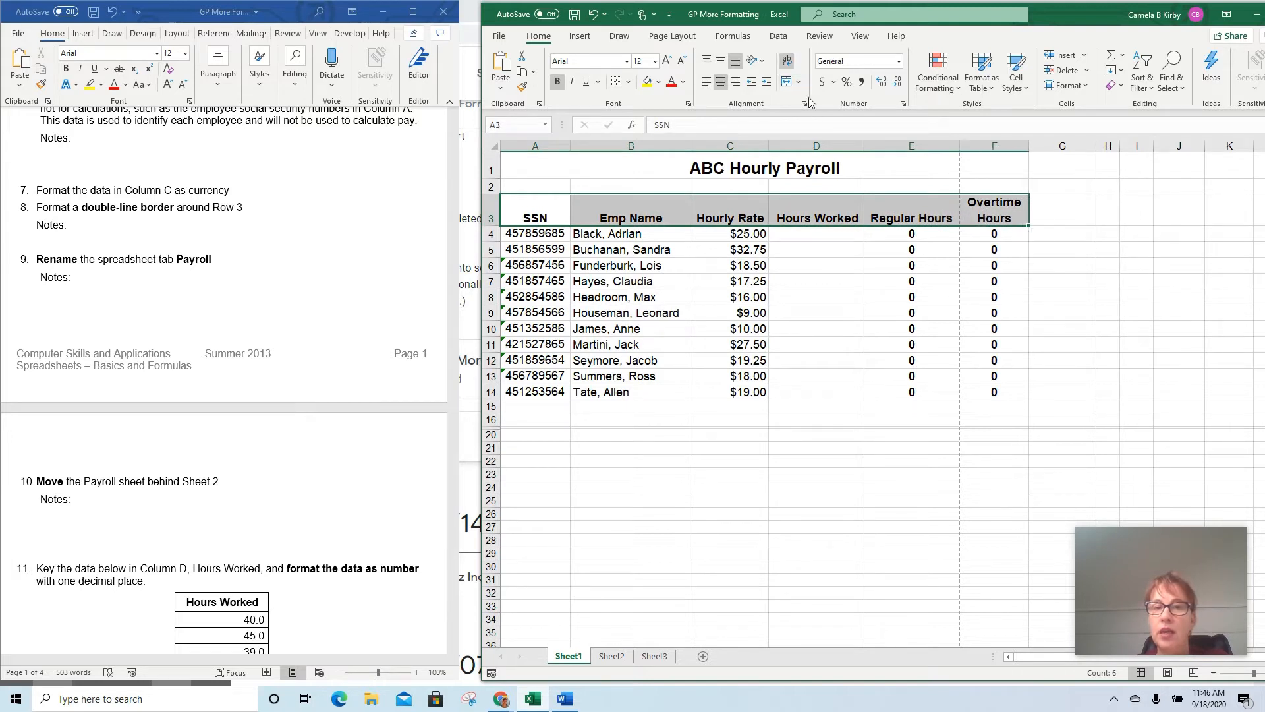
left_click(630, 82)
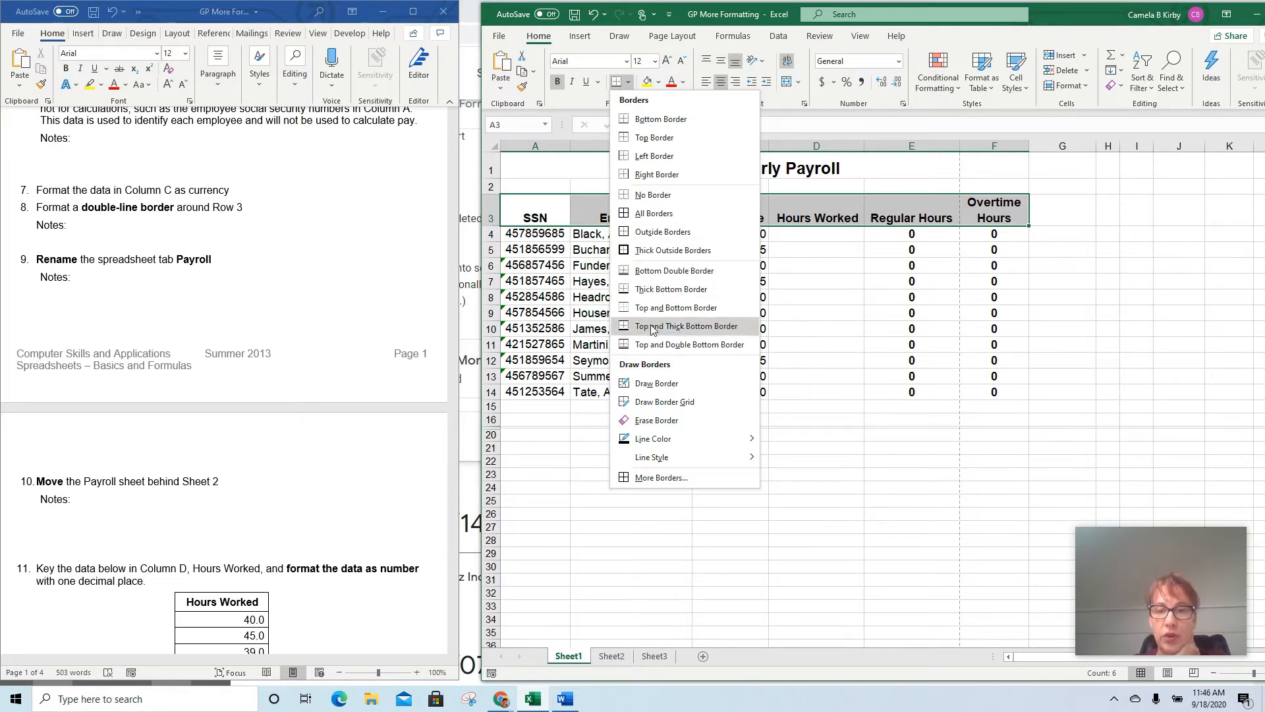
left_click(659, 481)
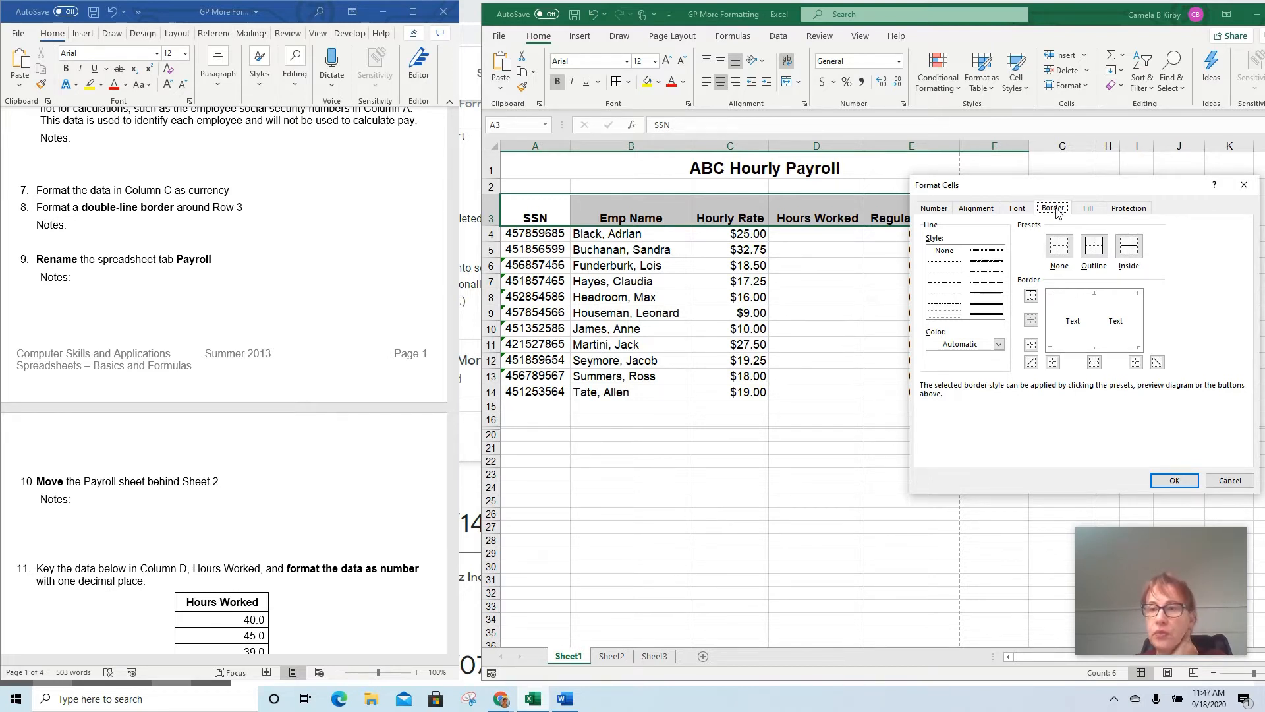
left_click(990, 314)
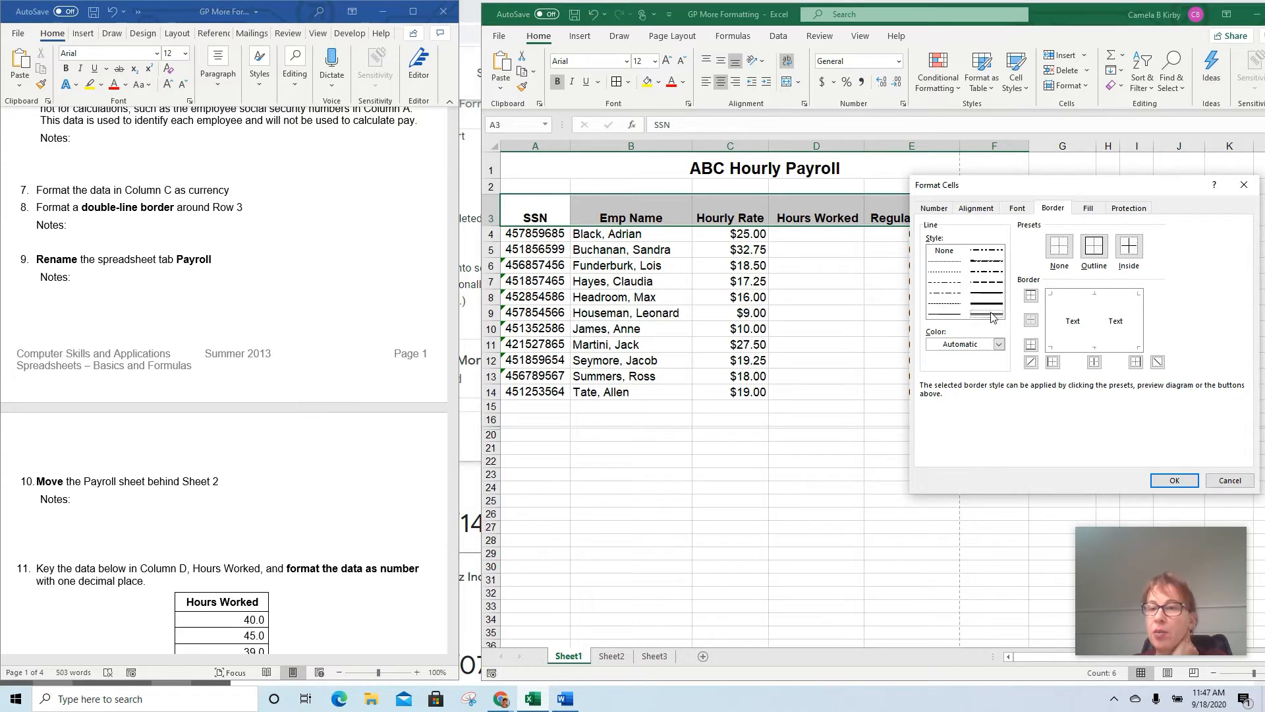
left_click(1093, 247)
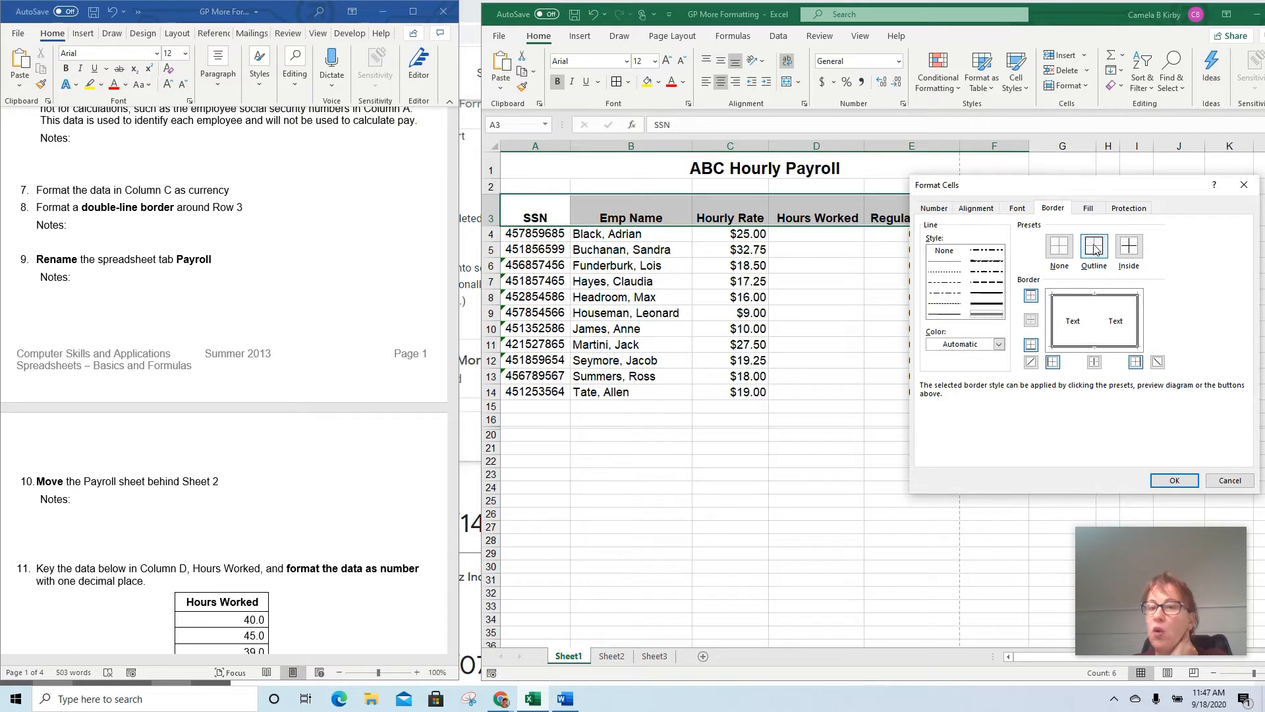
Remove and re-add each side of the double-line border in the preview, and apply the full outline to headings A3:F3
left_click(1086, 298)
left_click(1095, 345)
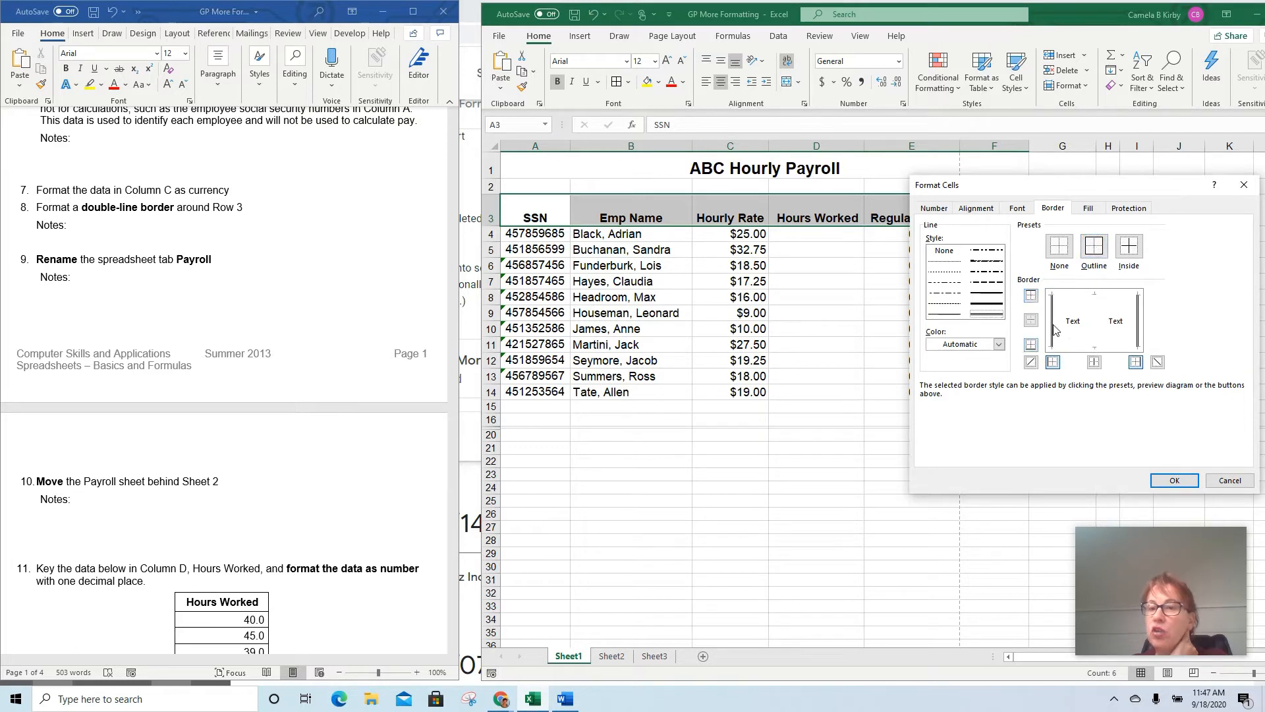
left_click(1053, 326)
left_click(1139, 333)
left_click(1113, 296)
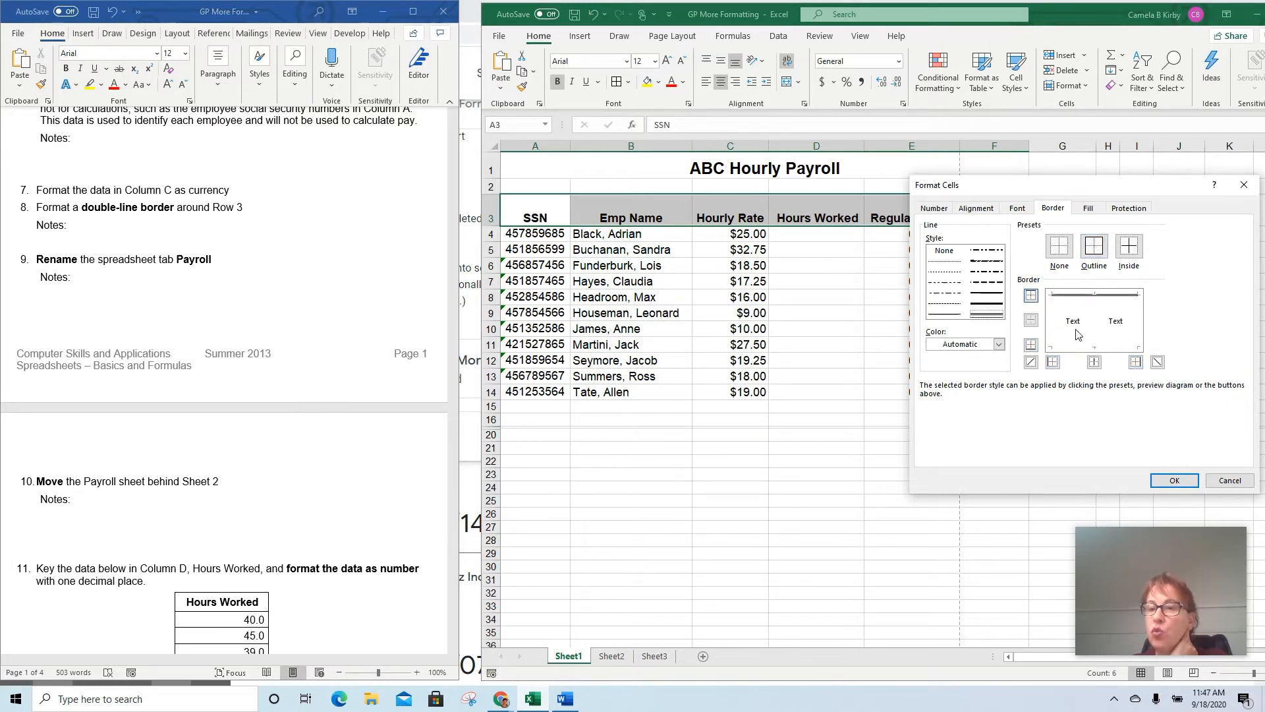
left_click(1088, 344)
left_click(1051, 323)
left_click(1137, 319)
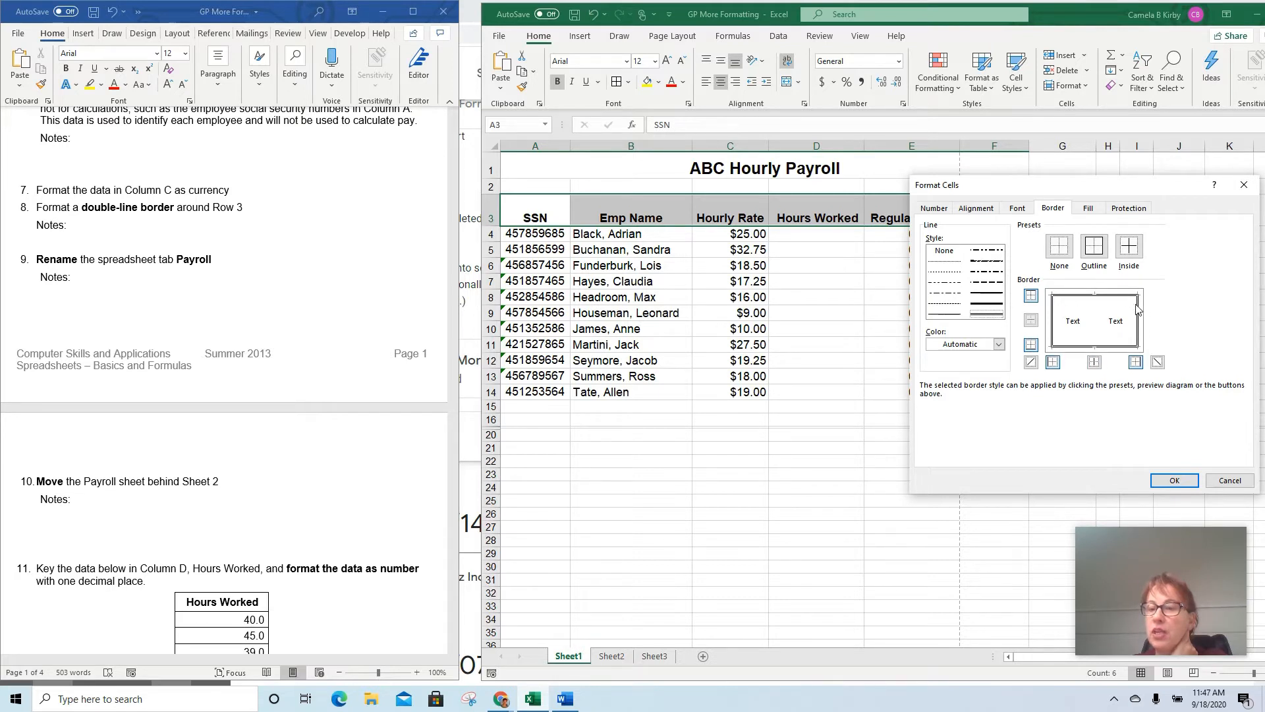
left_click(1174, 479)
left_click(841, 301)
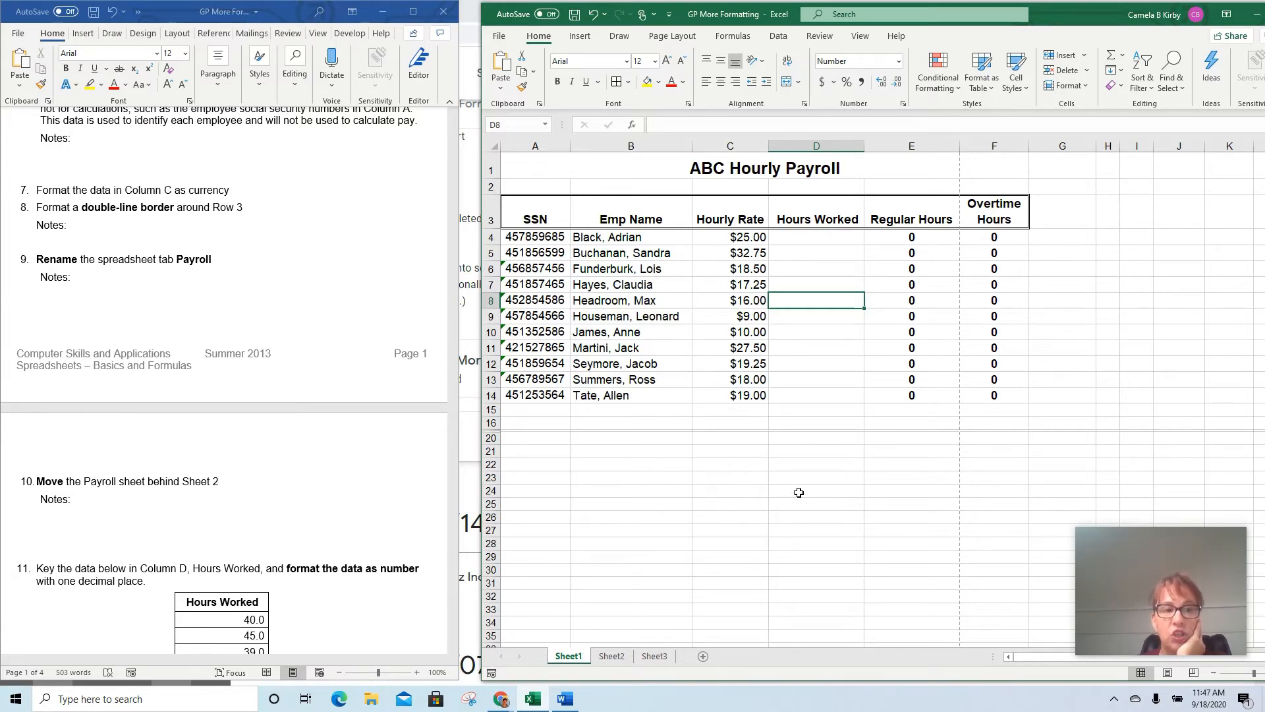
Rename the Sheet1 worksheet as Payroll
right_click(570, 659)
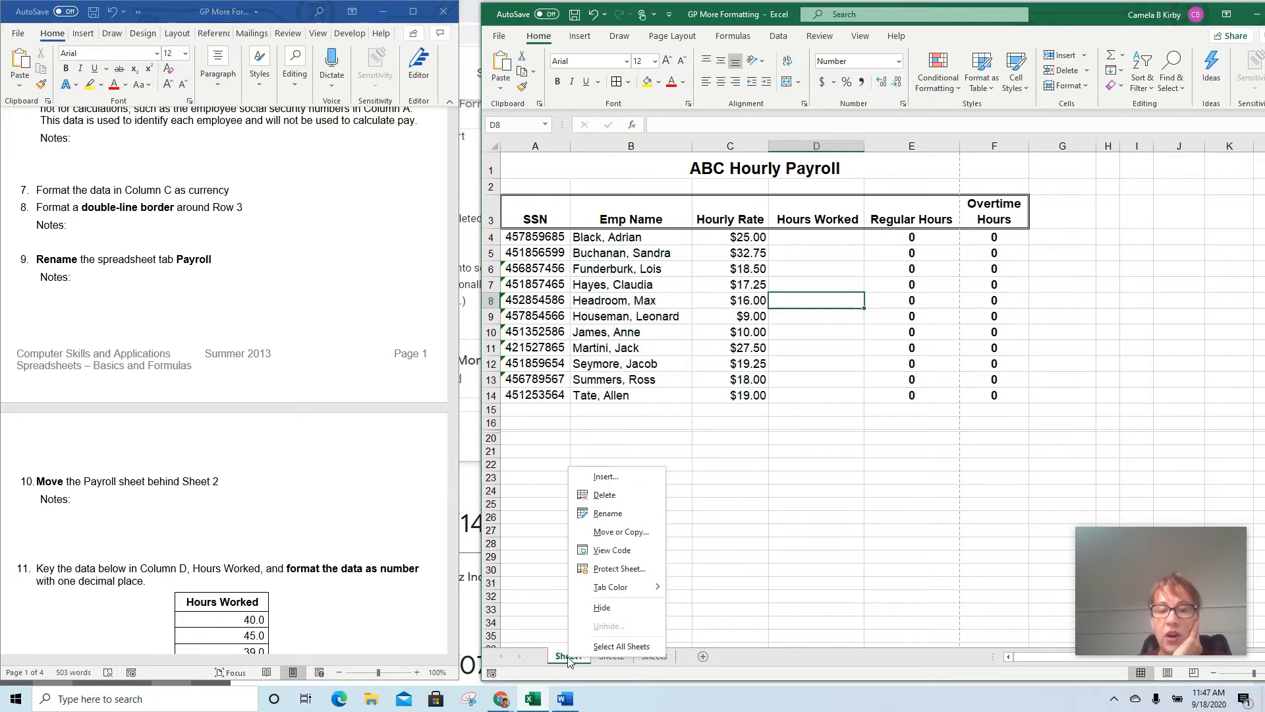
left_click(815, 541)
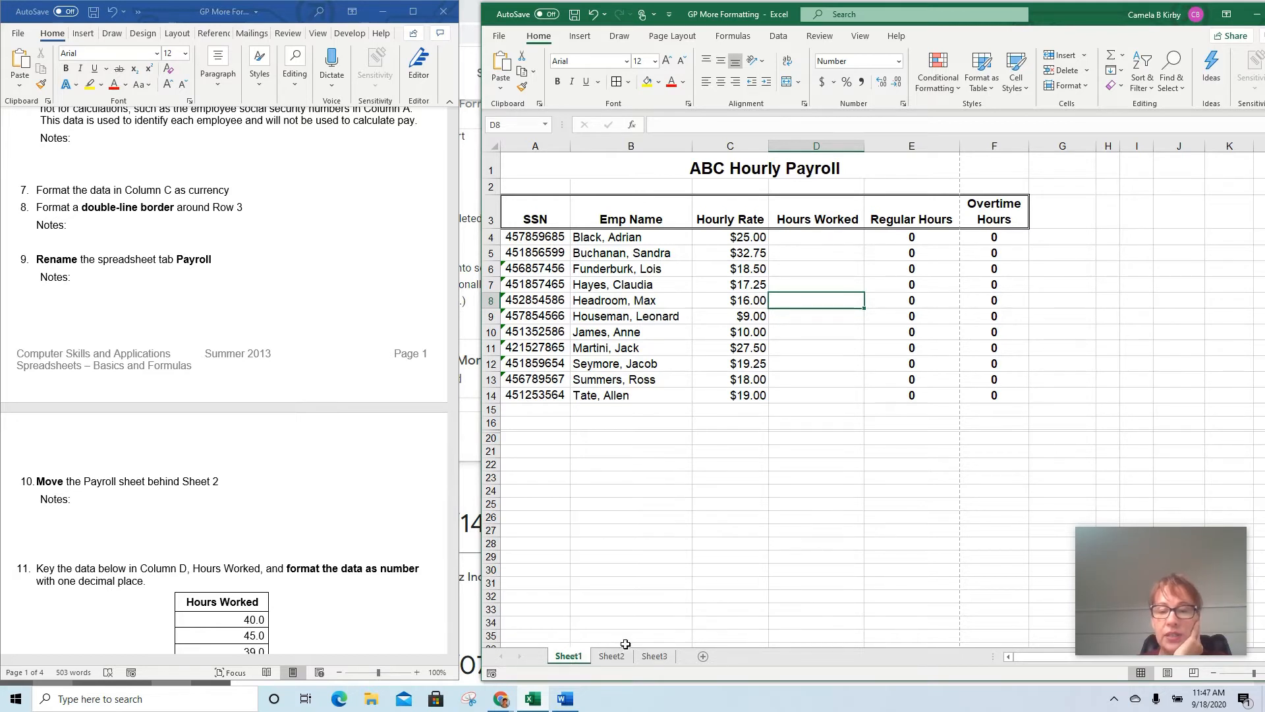
right_click(570, 660)
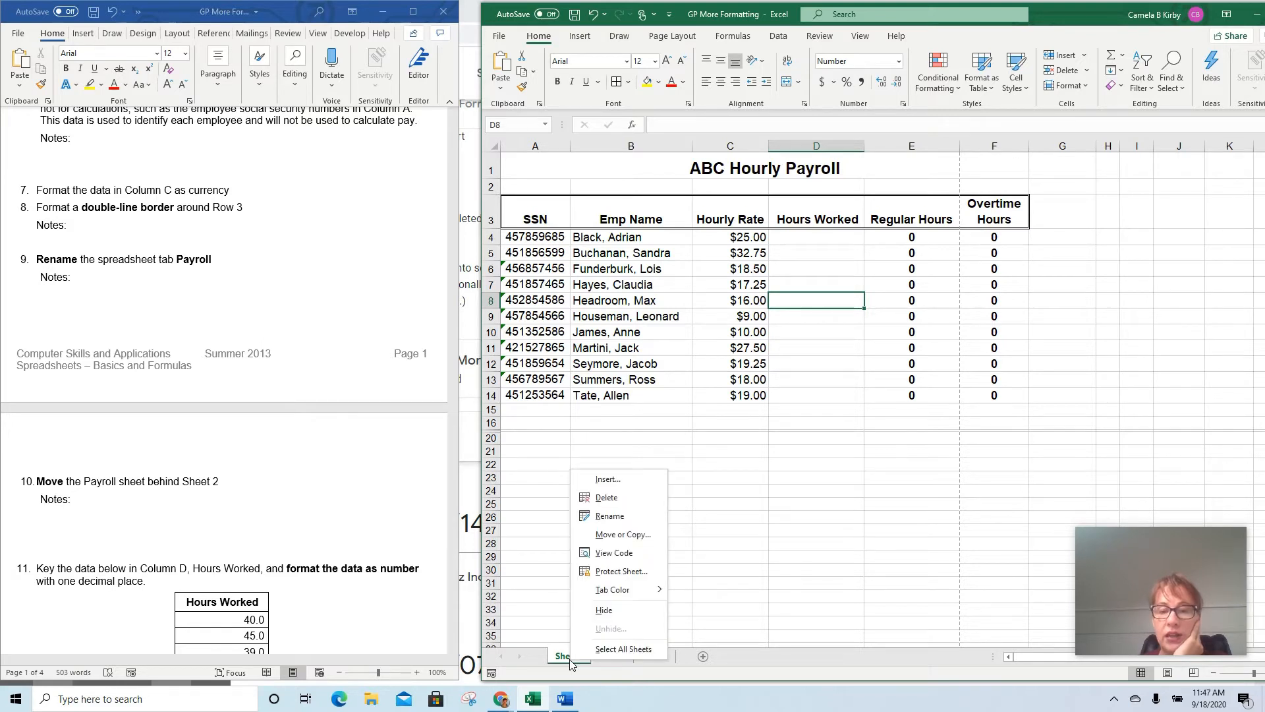
left_click(639, 520)
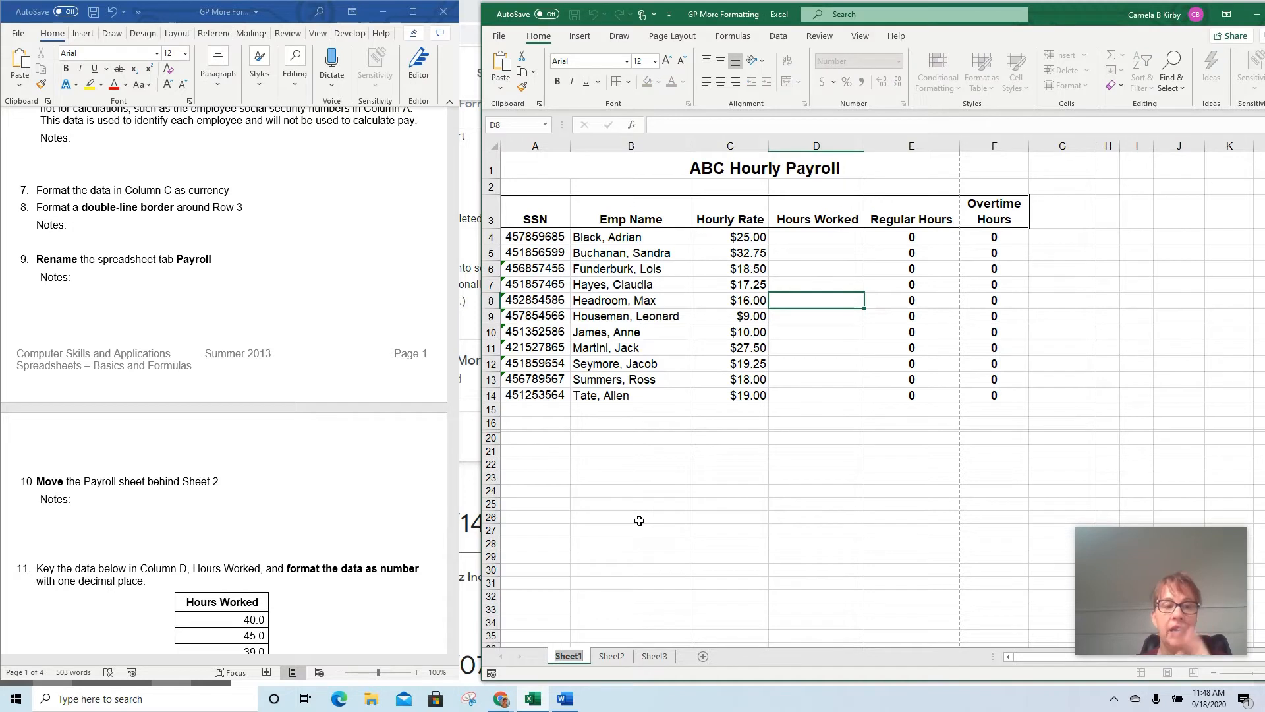
type("Payroll")
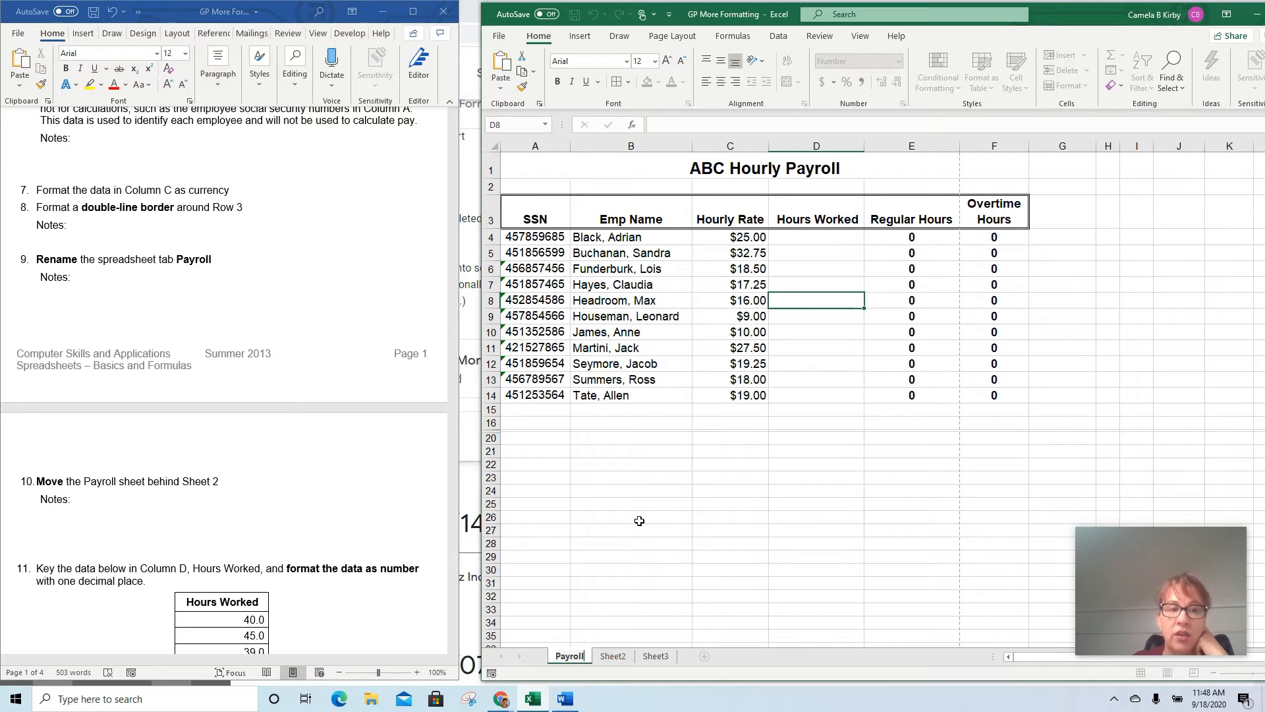
key("Return")
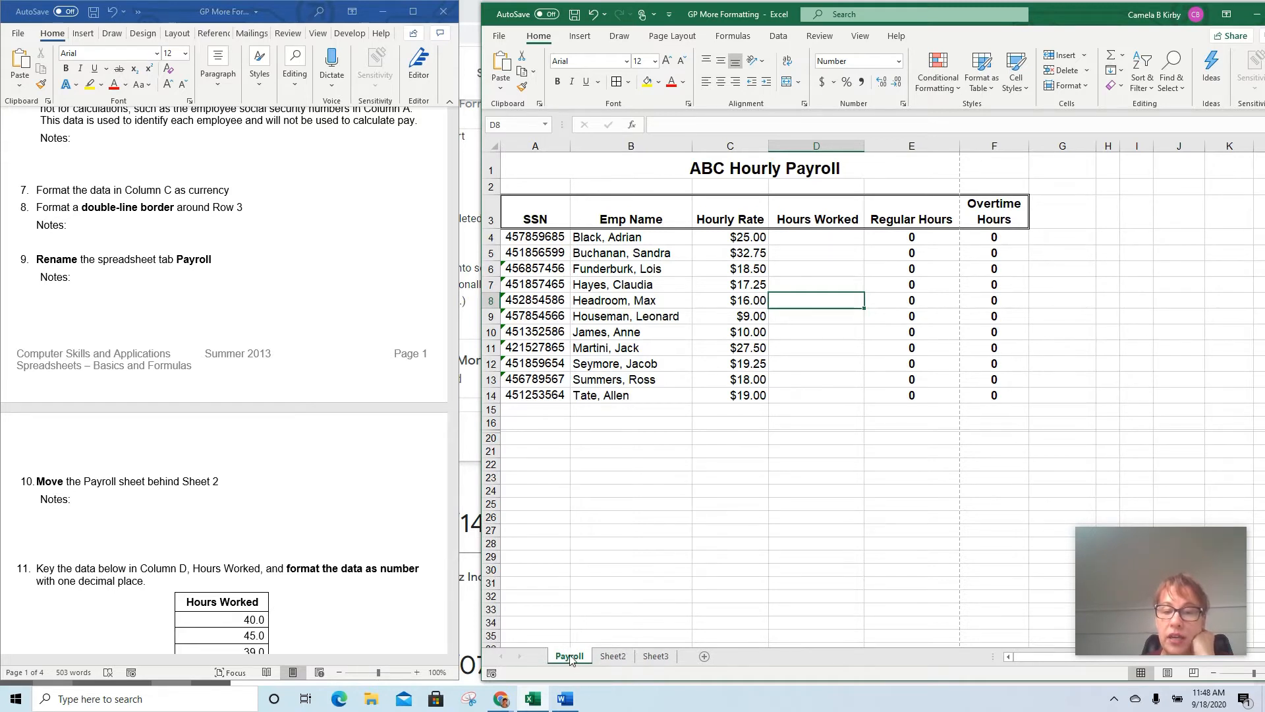
Move the Payroll sheet behind Sheet2, so it sits between Sheet2 and Sheet3
mouse_move(570, 657)
left_mouse_down()
mouse_move(684, 662)
mouse_move(607, 662)
mouse_move(641, 658)
left_mouse_up()
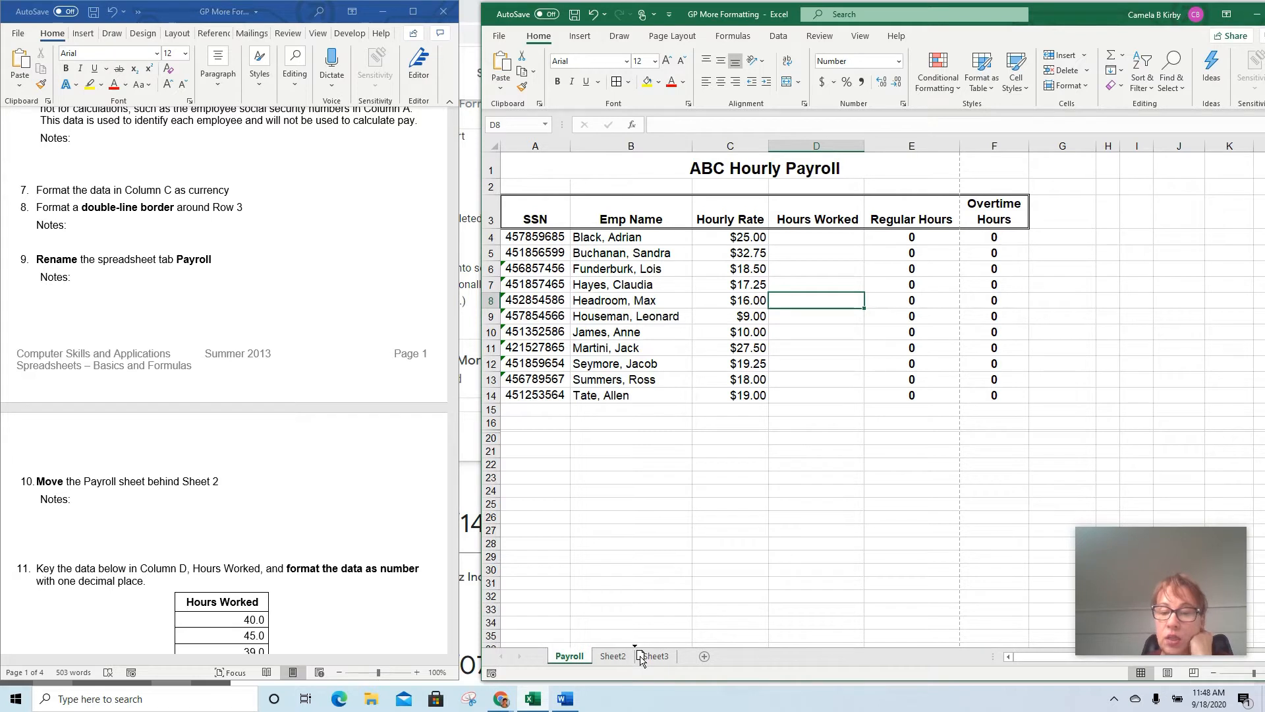
left_click_drag(639, 659, 641, 659)
left_click_drag(640, 659, 641, 659)
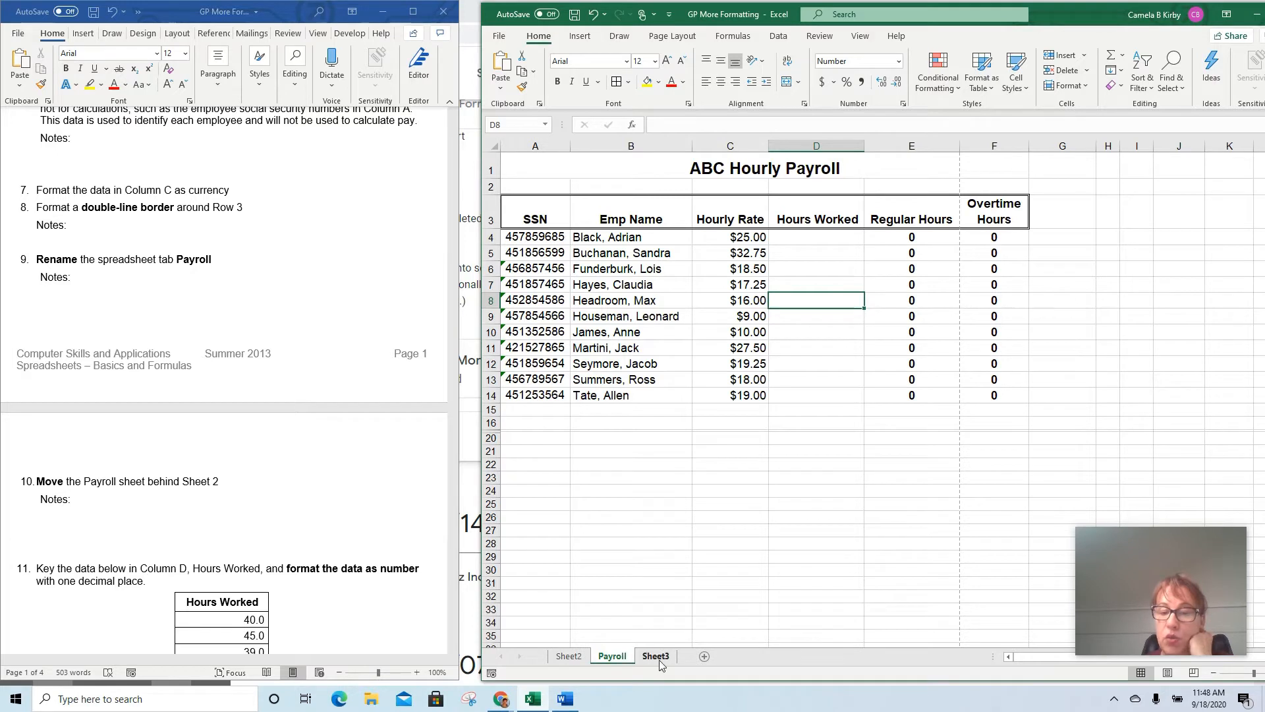
Move the Payroll sheet behind Sheet3 and return it to its place between Sheet2 and Sheet3
scroll(361, 520, "down", 7)
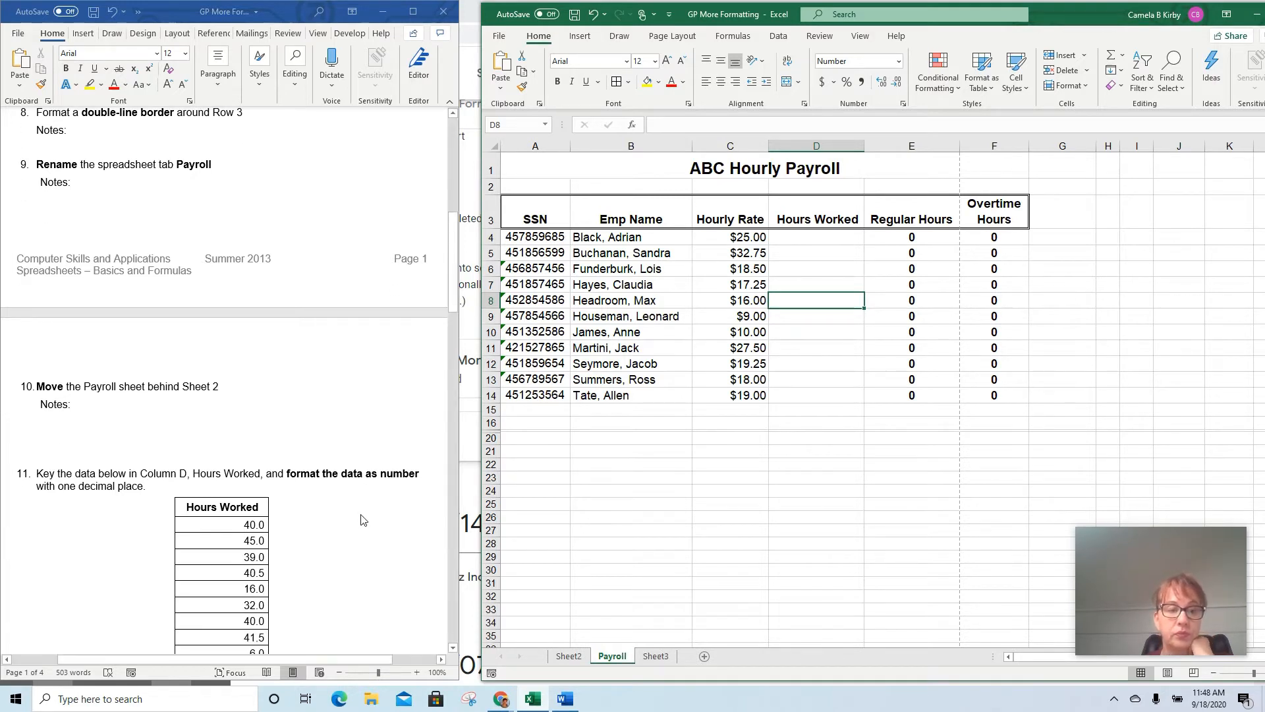
scroll(361, 520, "down", 4)
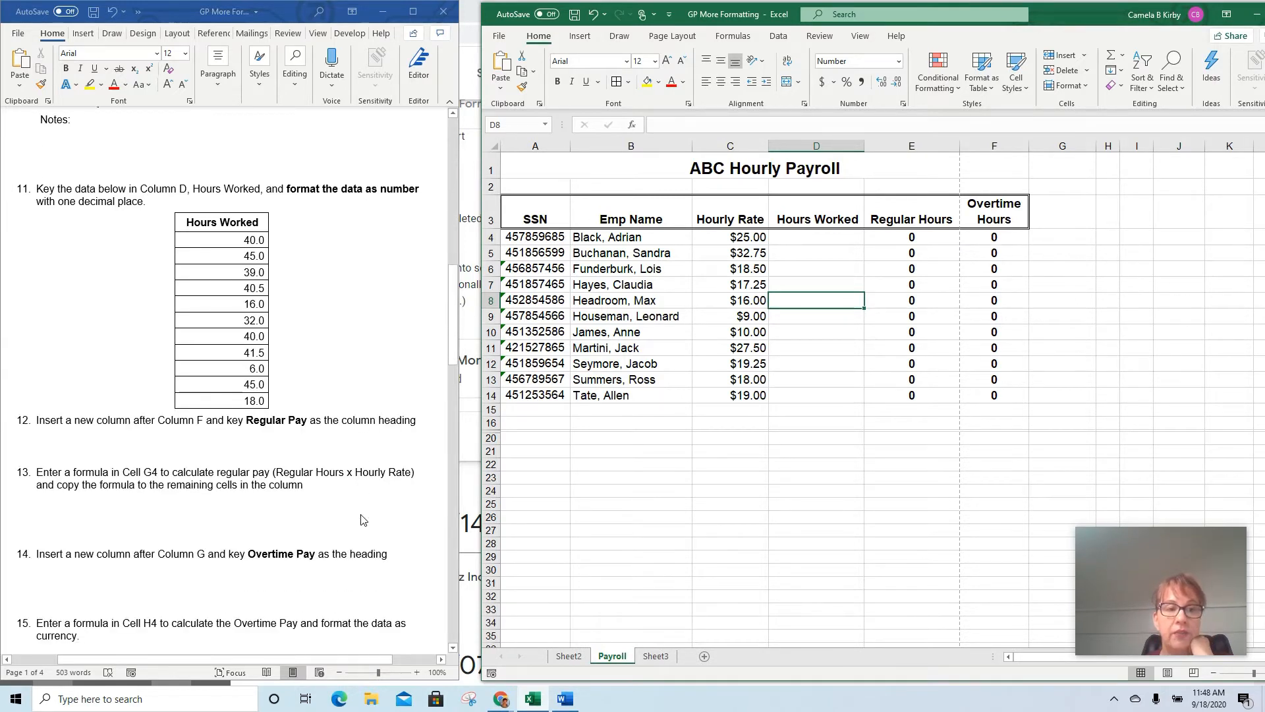
left_click_drag(625, 654, 685, 656)
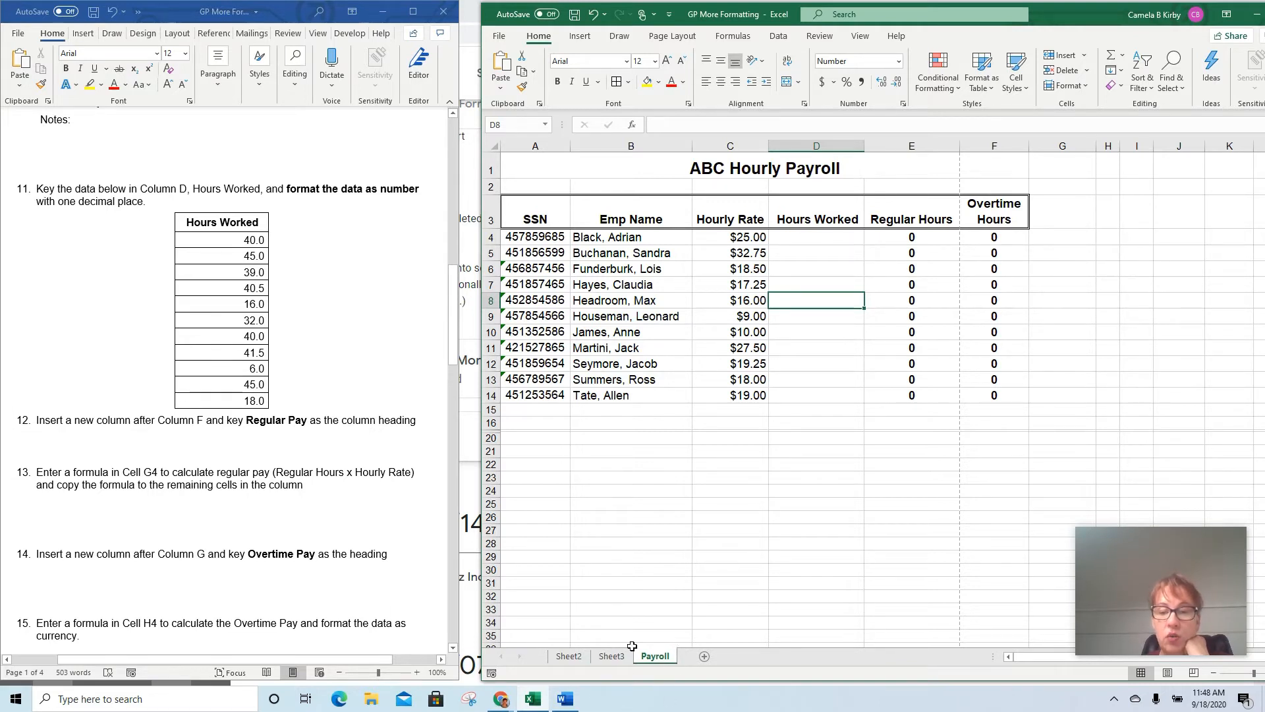
left_click_drag(651, 660, 596, 658)
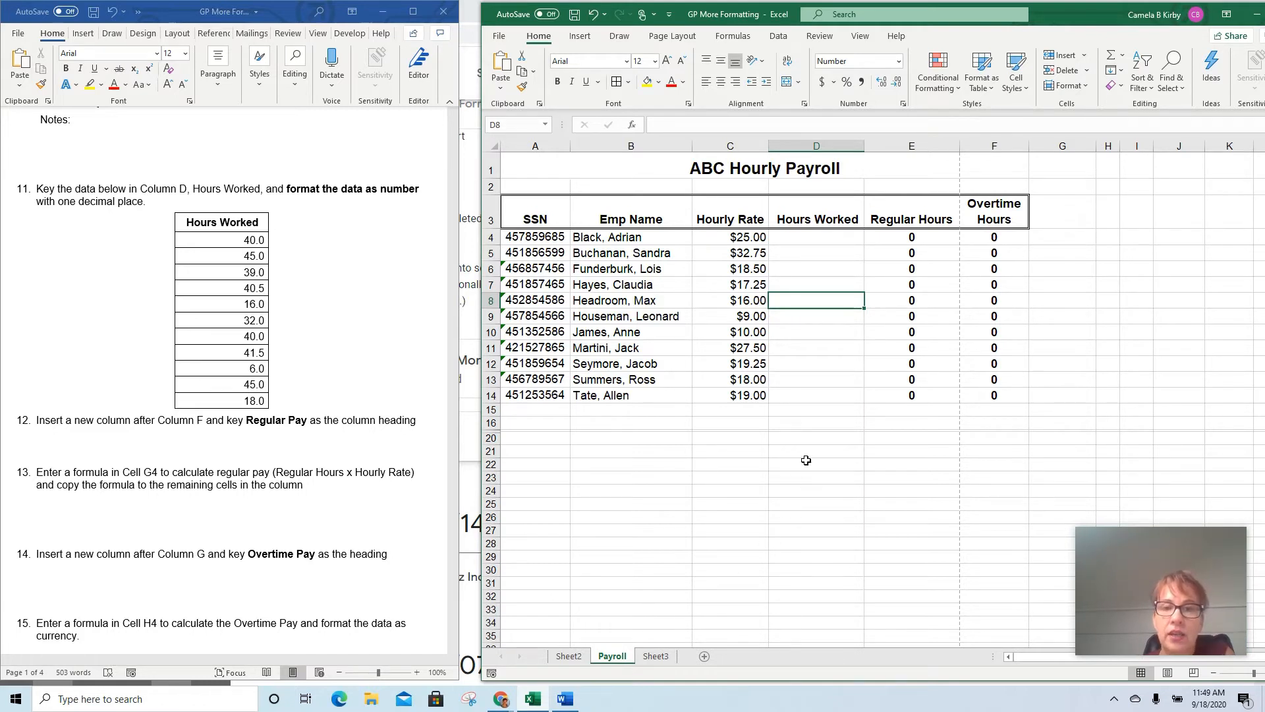
Enter the Hours Worked data in D4:D14: 40, 45, 39, 40.5, 16, 32, 40, 41.5, 6, 45 and 18
left_click(820, 240)
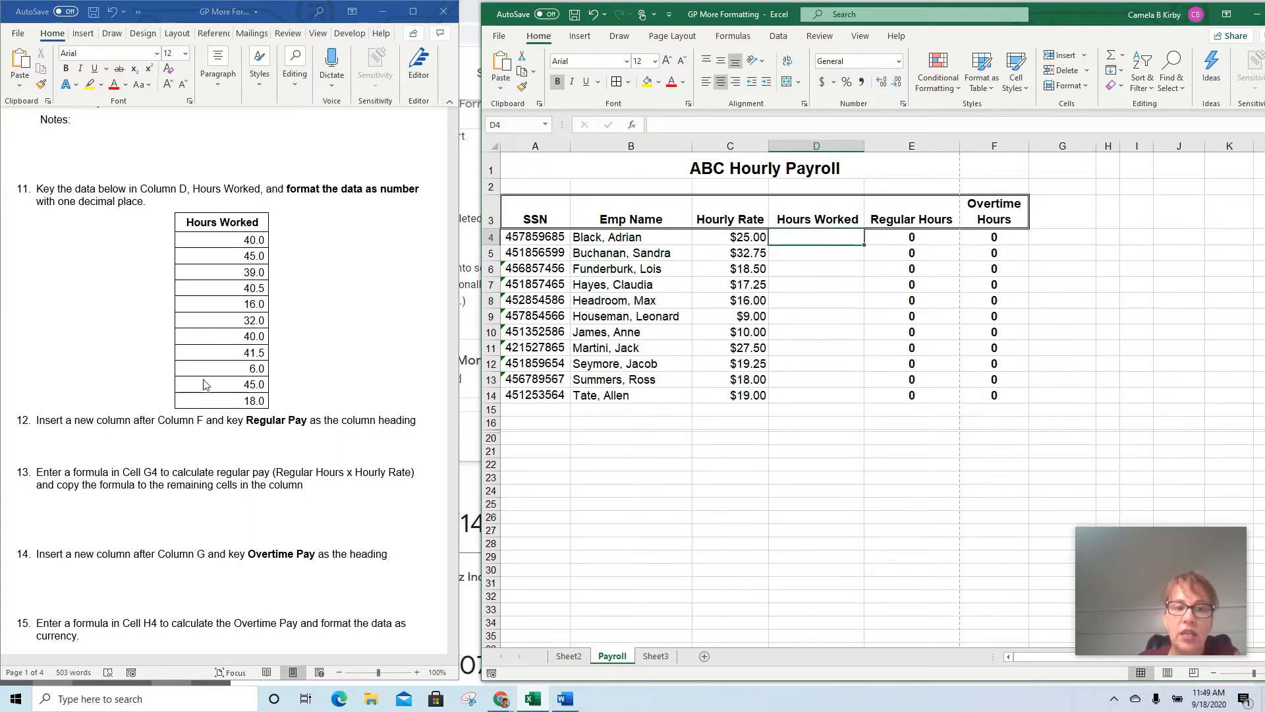
type("40")
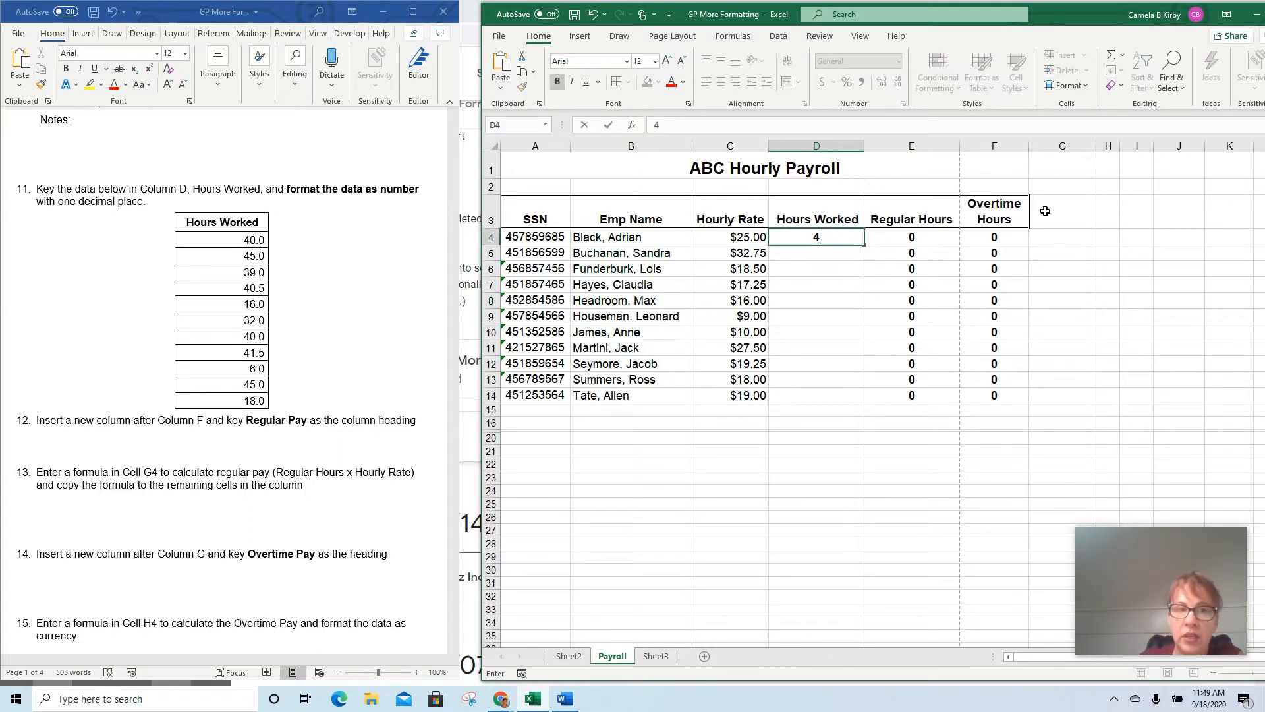
key("Return")
type("45")
key("Return")
type("39")
key("Return")
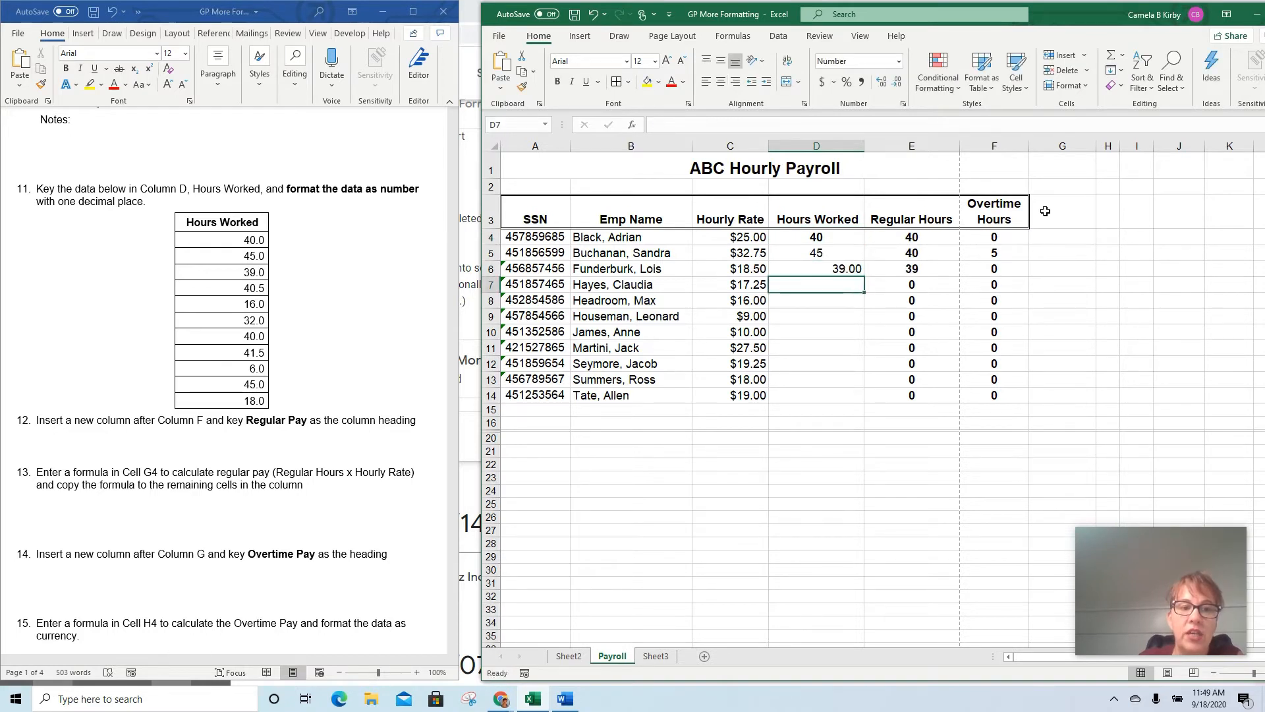
type("40.5")
key("Return")
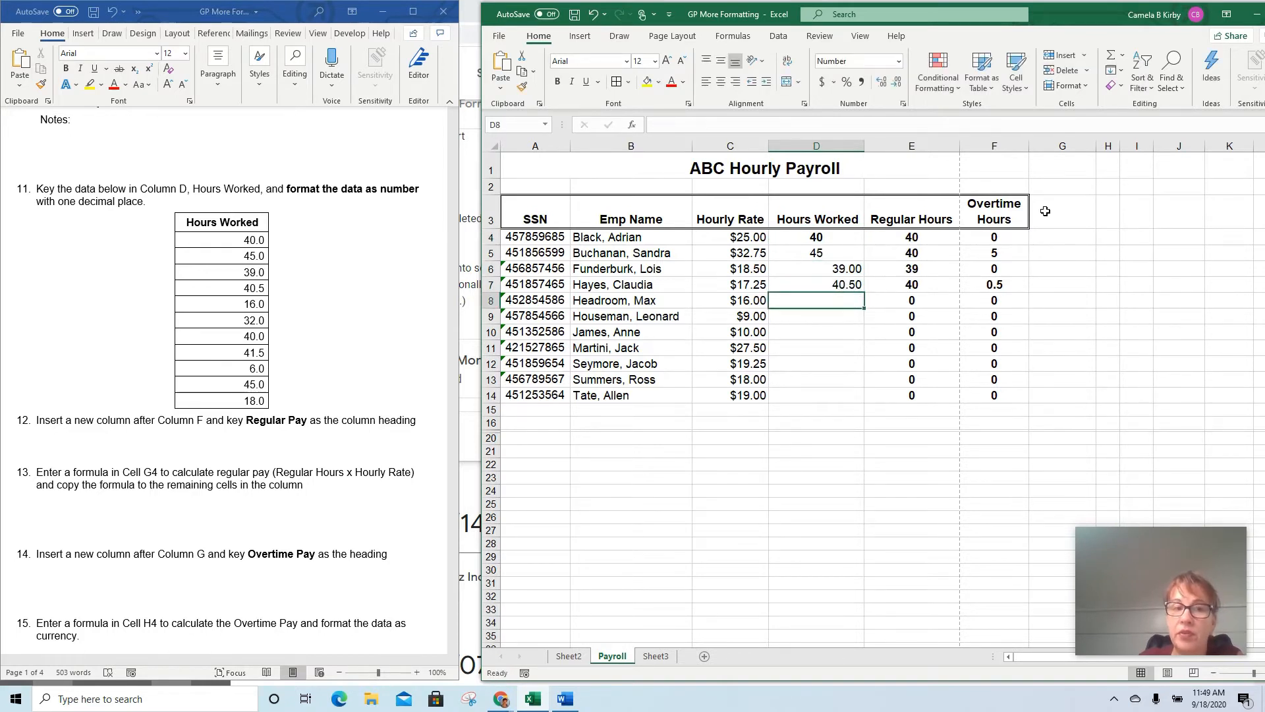
type("16")
key("Return")
type("32")
key("Return")
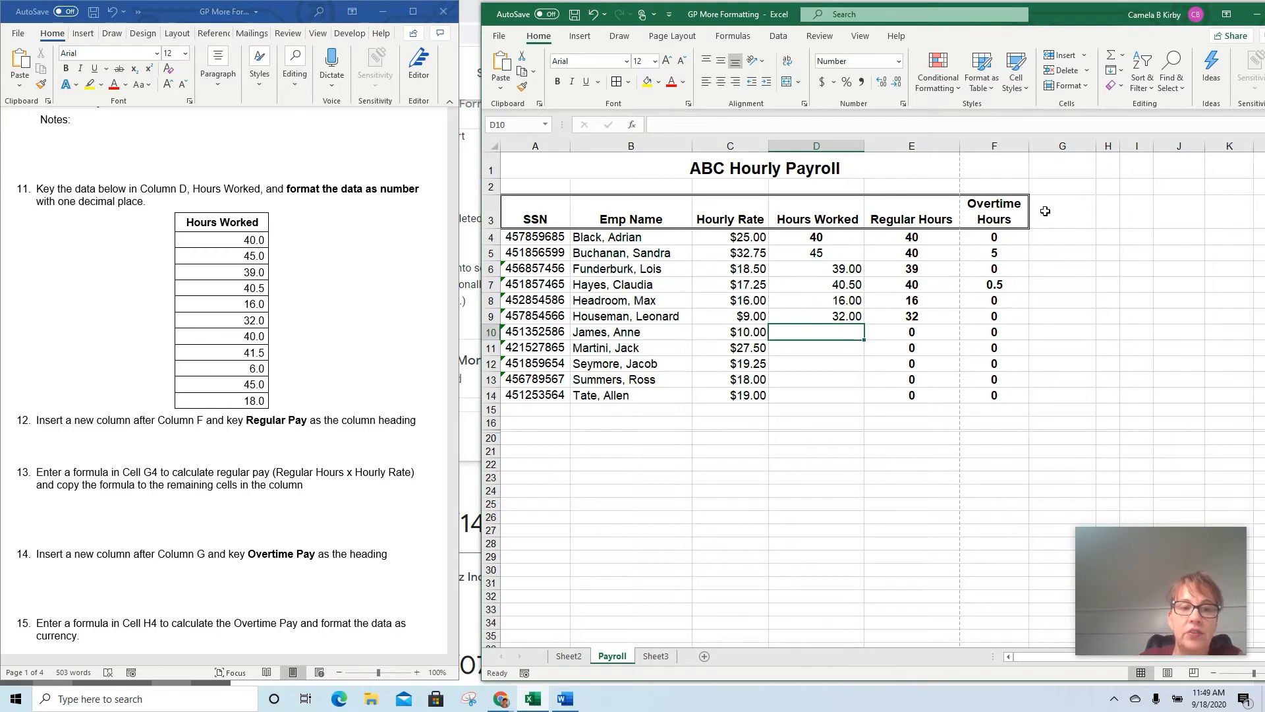
type("40")
key("Return")
type("41.5")
key("Return")
type("6")
key("Return")
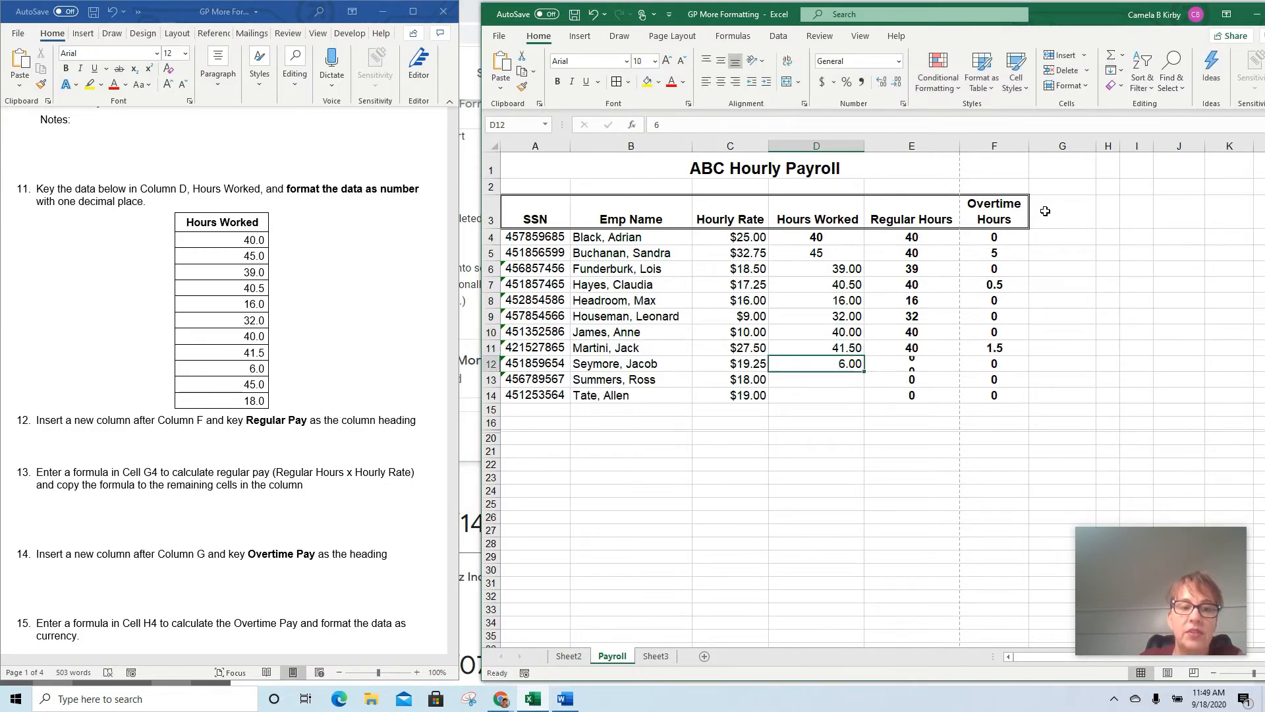
type("45")
key("Return")
type("18")
key("Return")
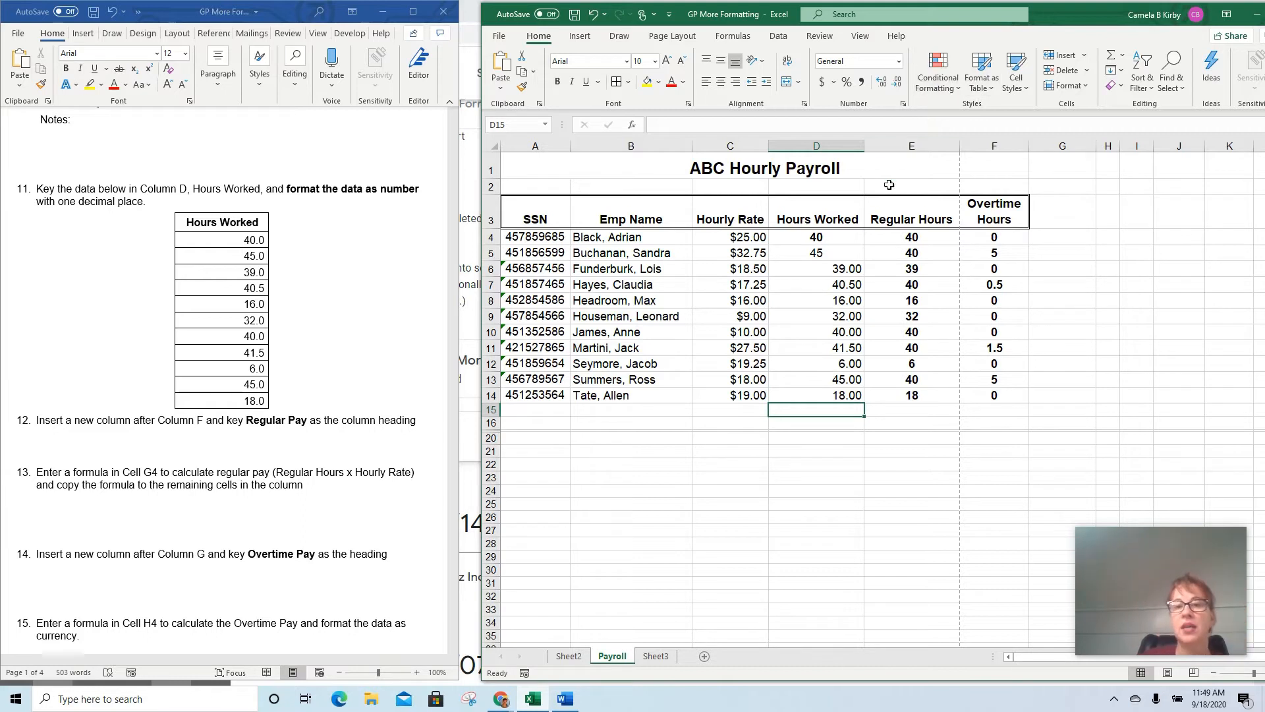
Examine the number format, alignment and bold styling of the Hours Worked entries in D4:D14
left_click(846, 349)
left_click(838, 287)
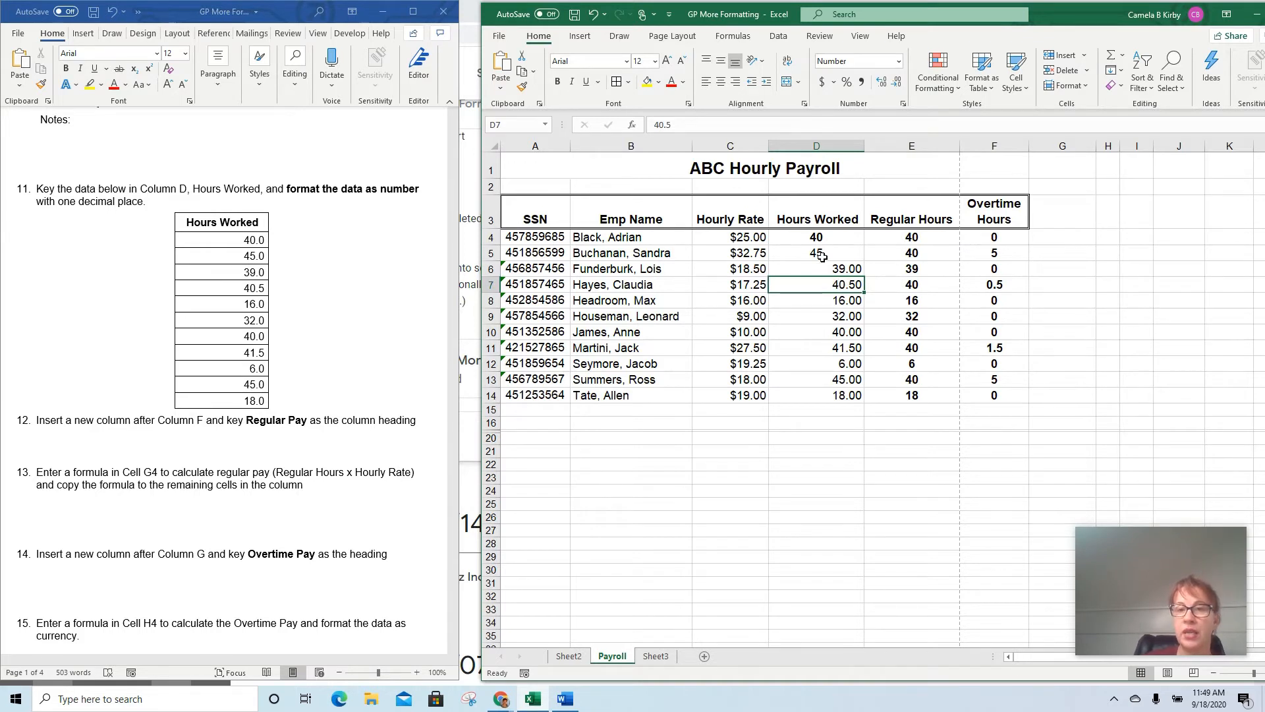
left_click_drag(809, 237, 827, 394)
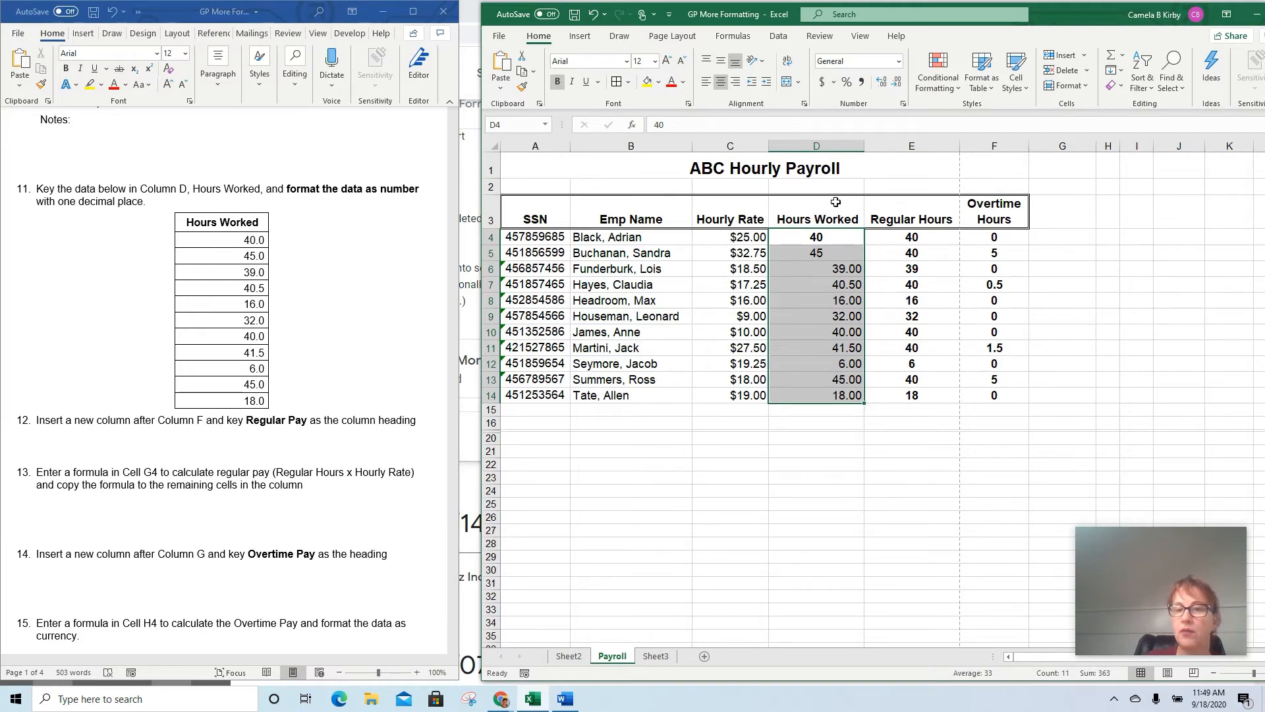
left_click(808, 236)
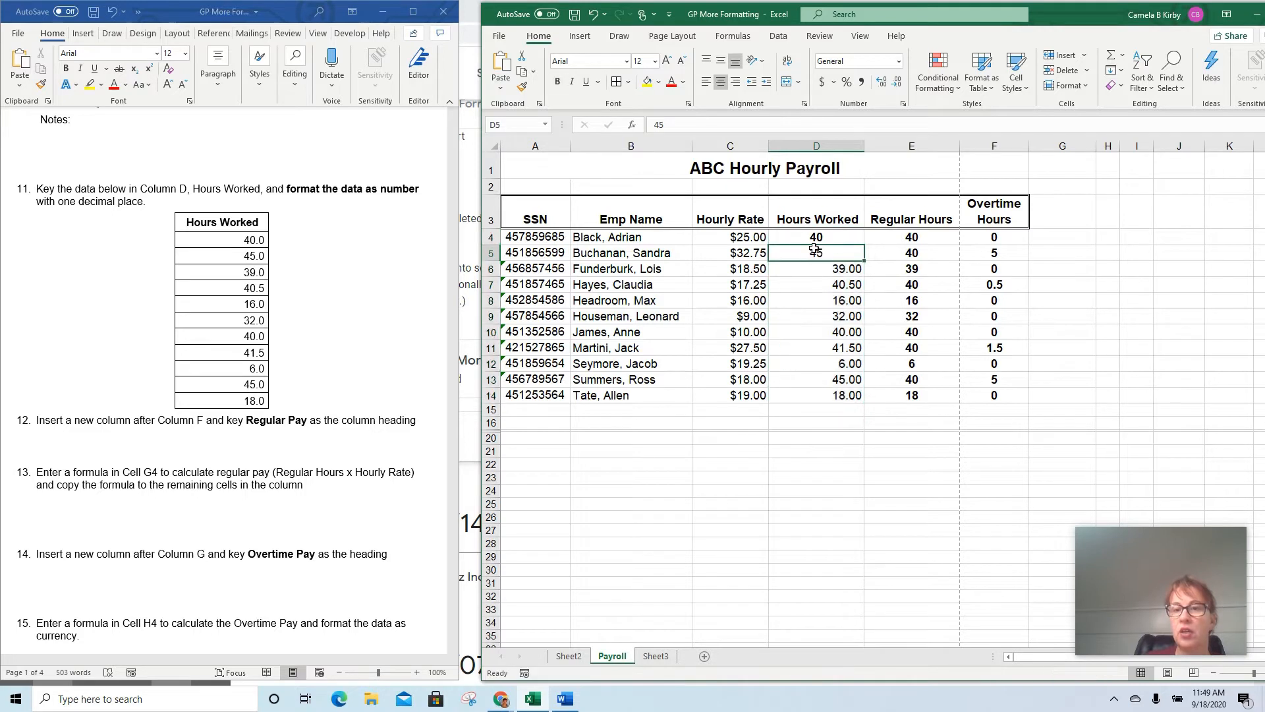
key("ctrl+b")
left_click_drag(842, 266, 839, 394)
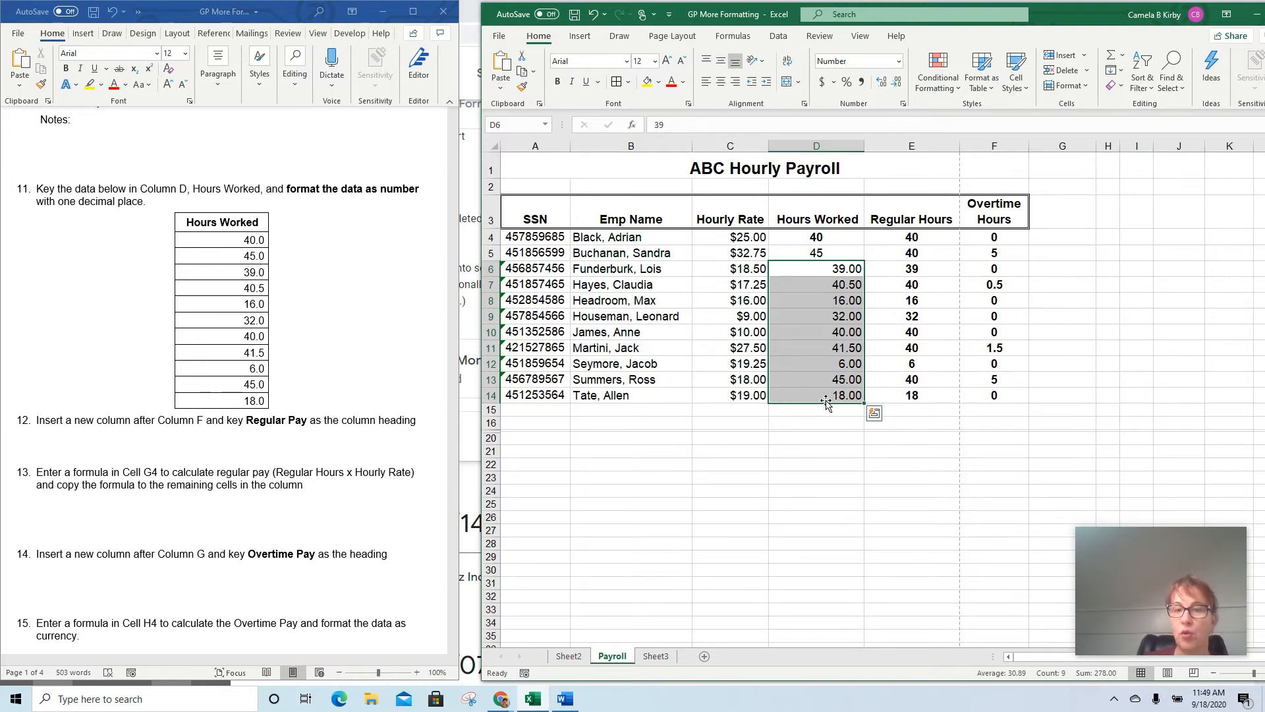
left_click(803, 226)
Enter Regular Pay as the column heading in cell G3, following task 12 of the instructions
scroll(455, 422, "down", 3)
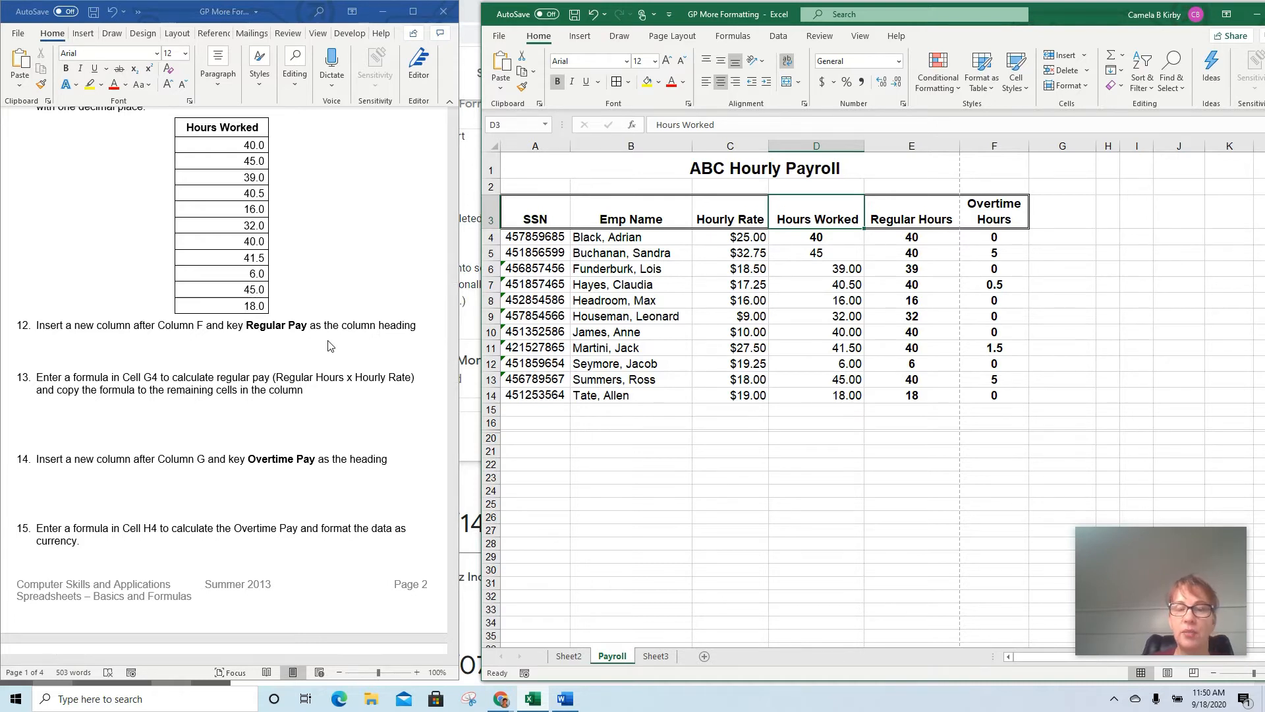
left_click(1058, 214)
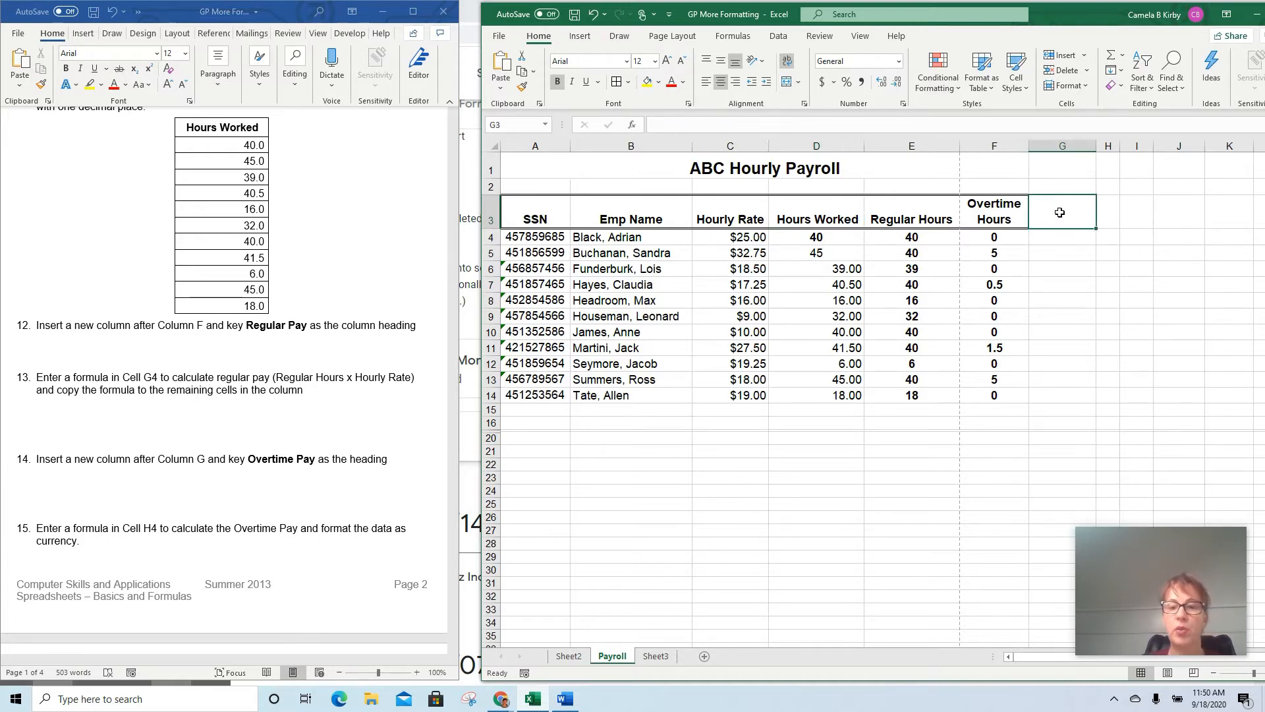
type("Re")
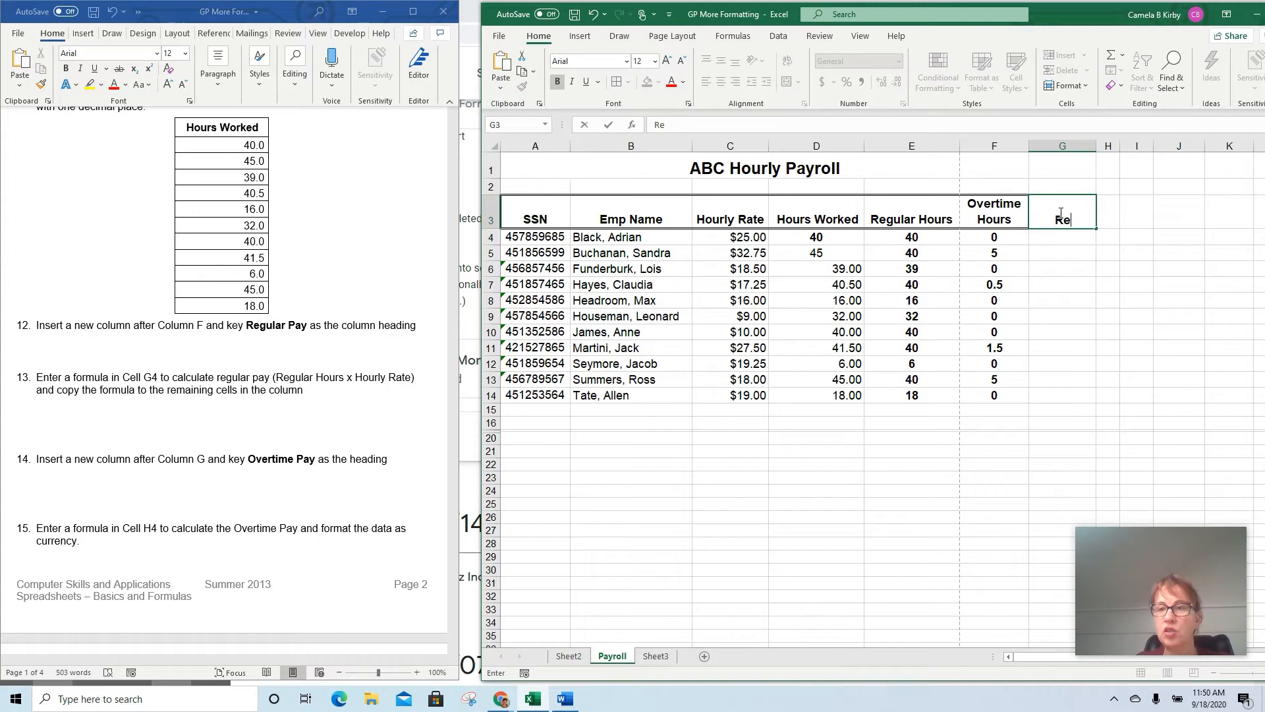
type("gular Pay")
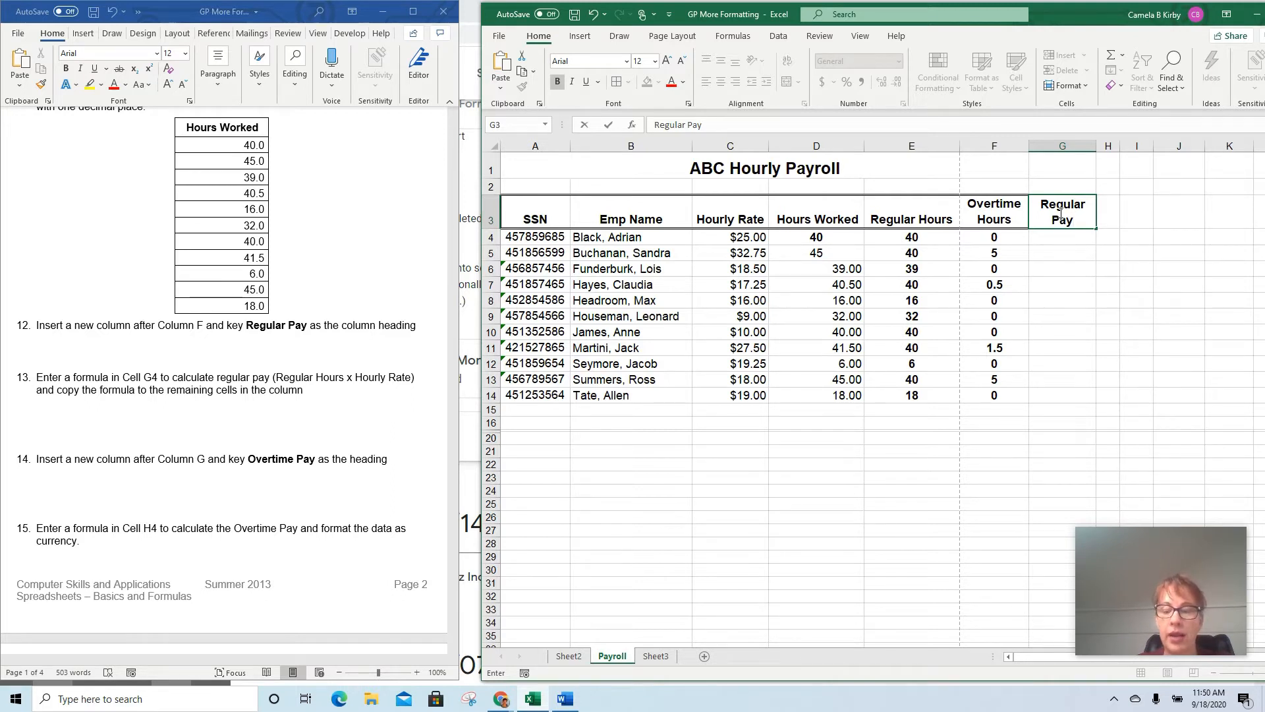
key("Return")
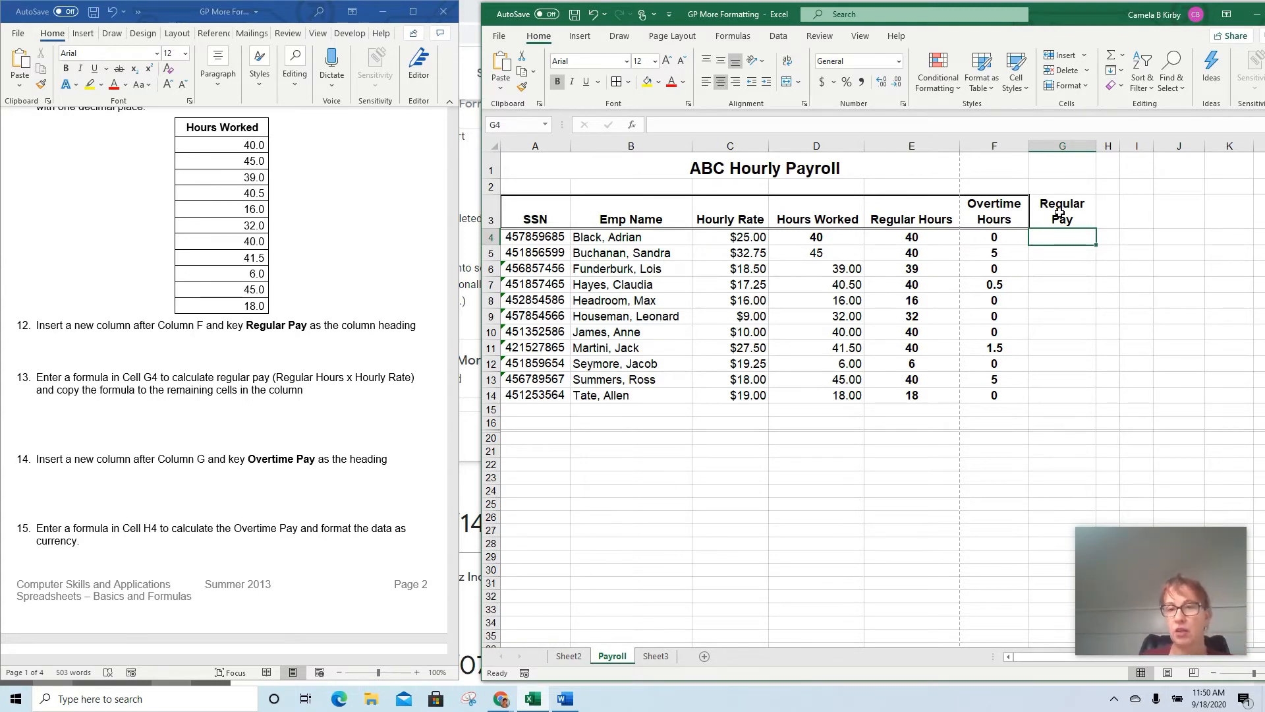
Inspect the Regular Hours formulas in cells E5, E6 and E12
left_click(921, 249)
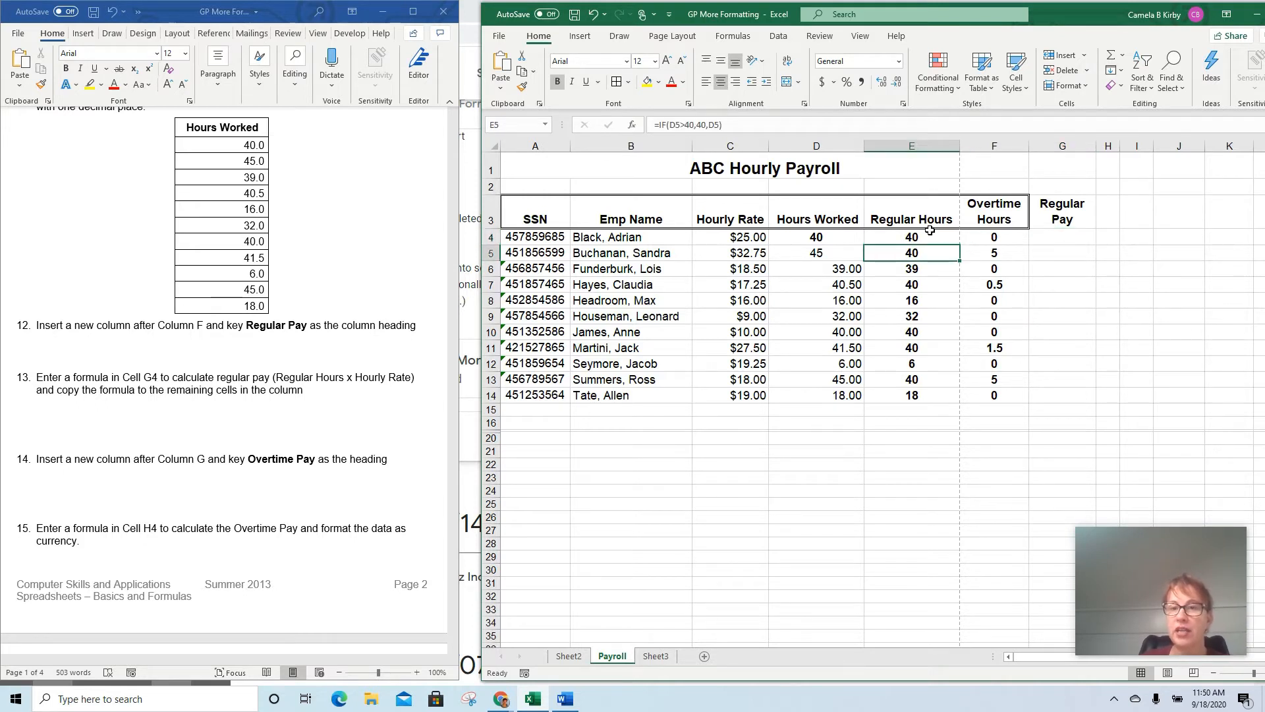
left_click(922, 269)
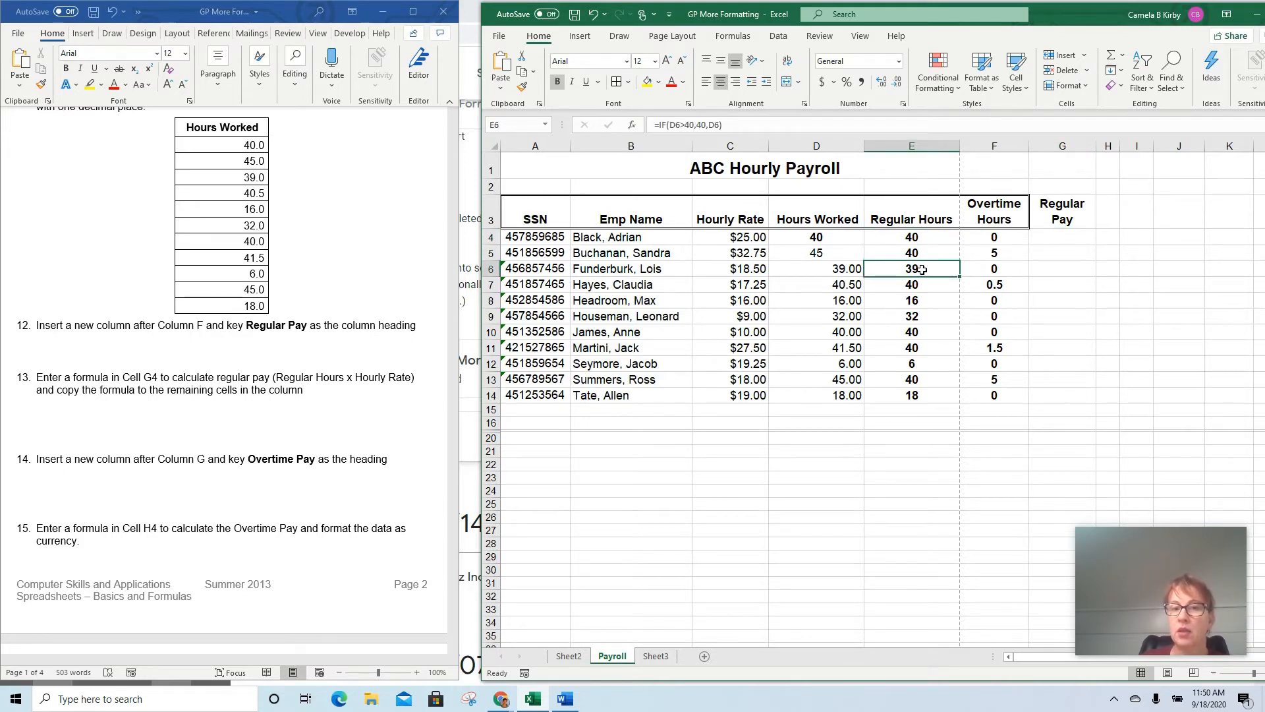
left_click(931, 357)
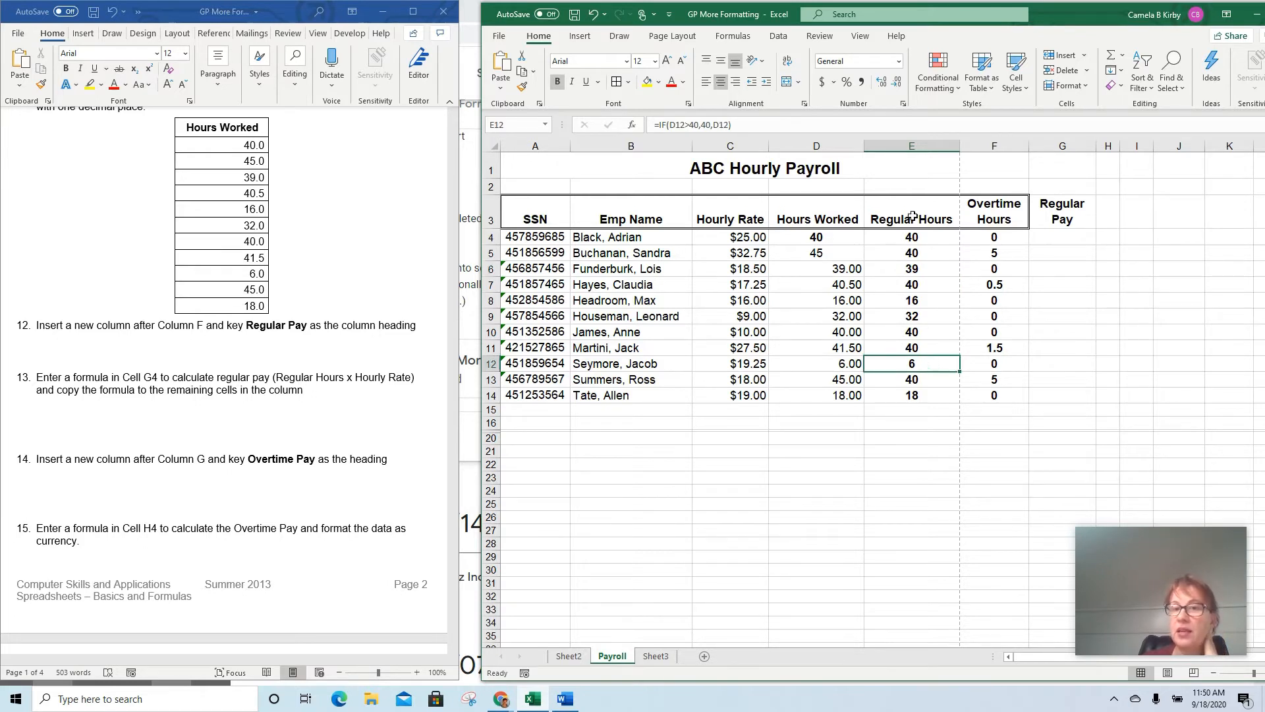
Compare the Regular Hours column with the Hours Worked entries, checking D4, D5 and the formula in E5
left_click_drag(912, 216, 918, 399)
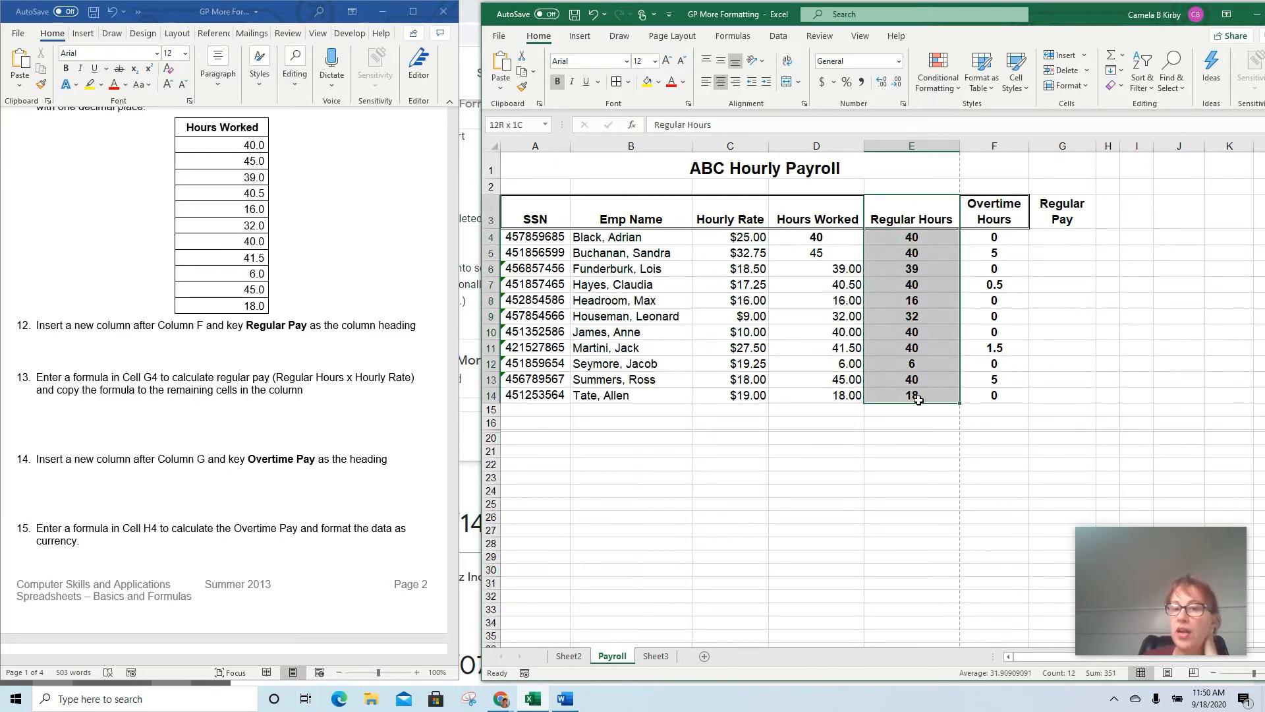
mouse_move(816, 217)
left_mouse_down()
mouse_move(839, 404)
mouse_move(824, 236)
left_mouse_up()
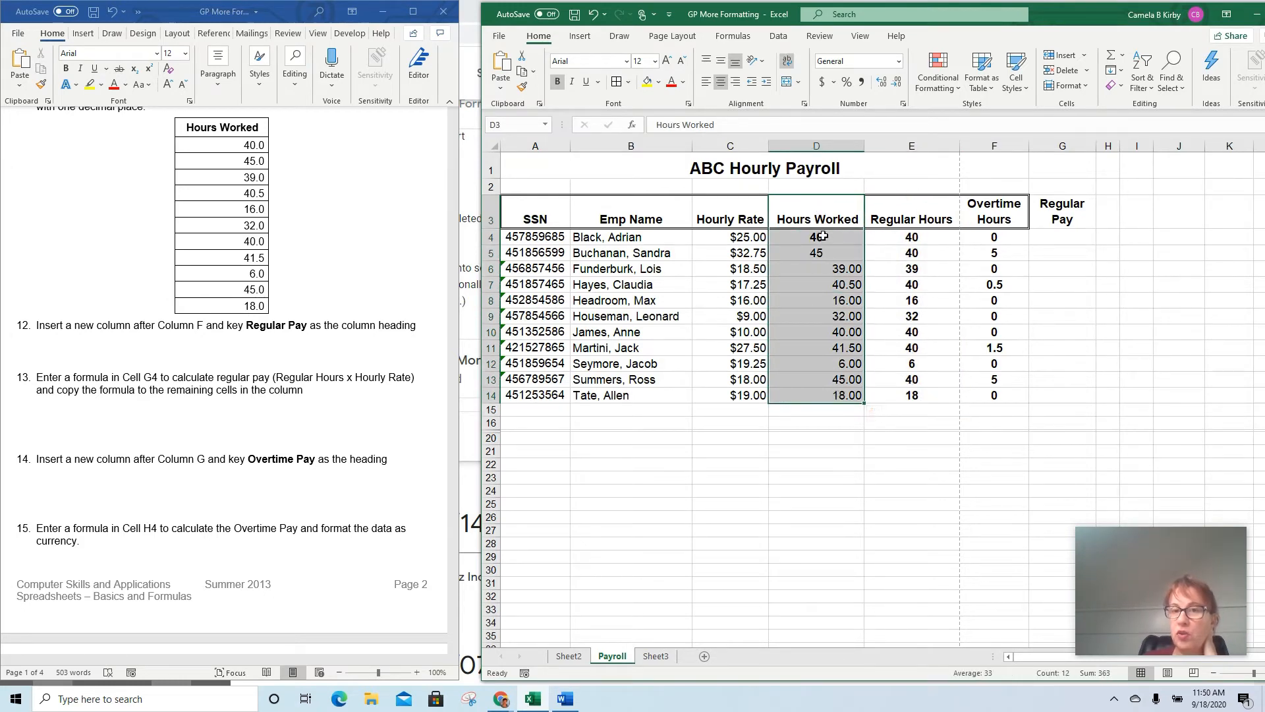
left_click(822, 235)
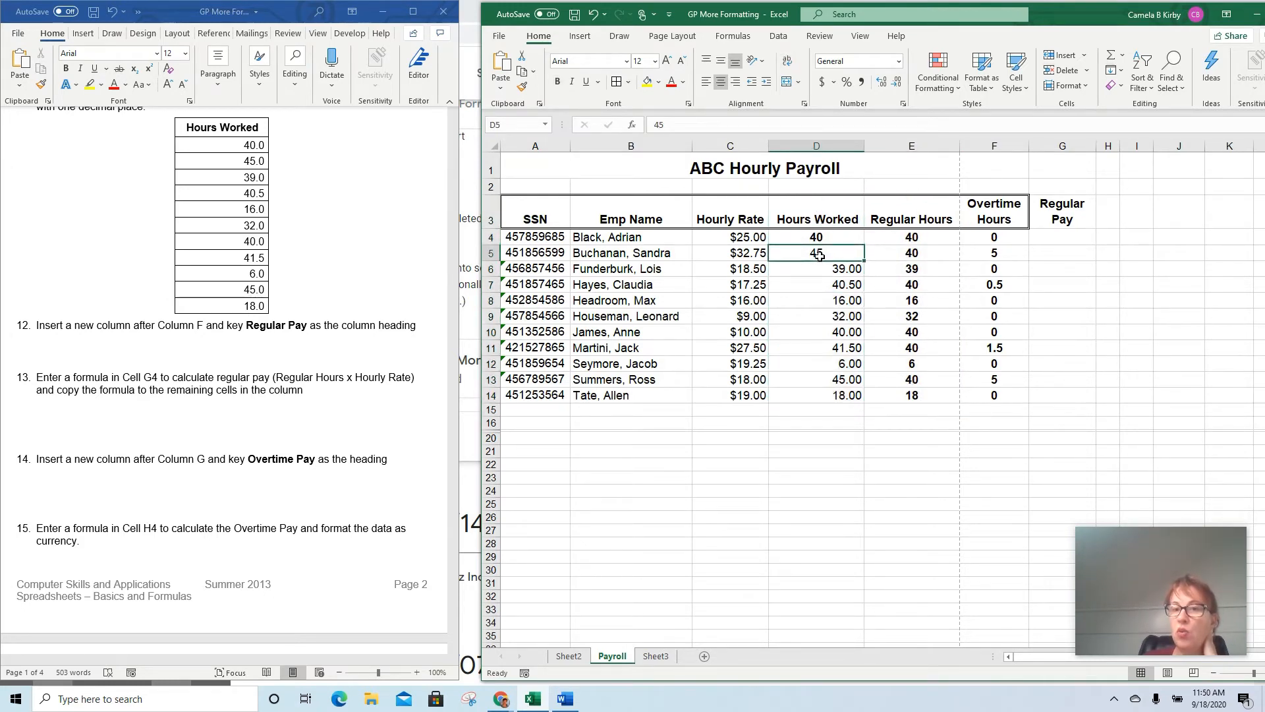
left_click(904, 255)
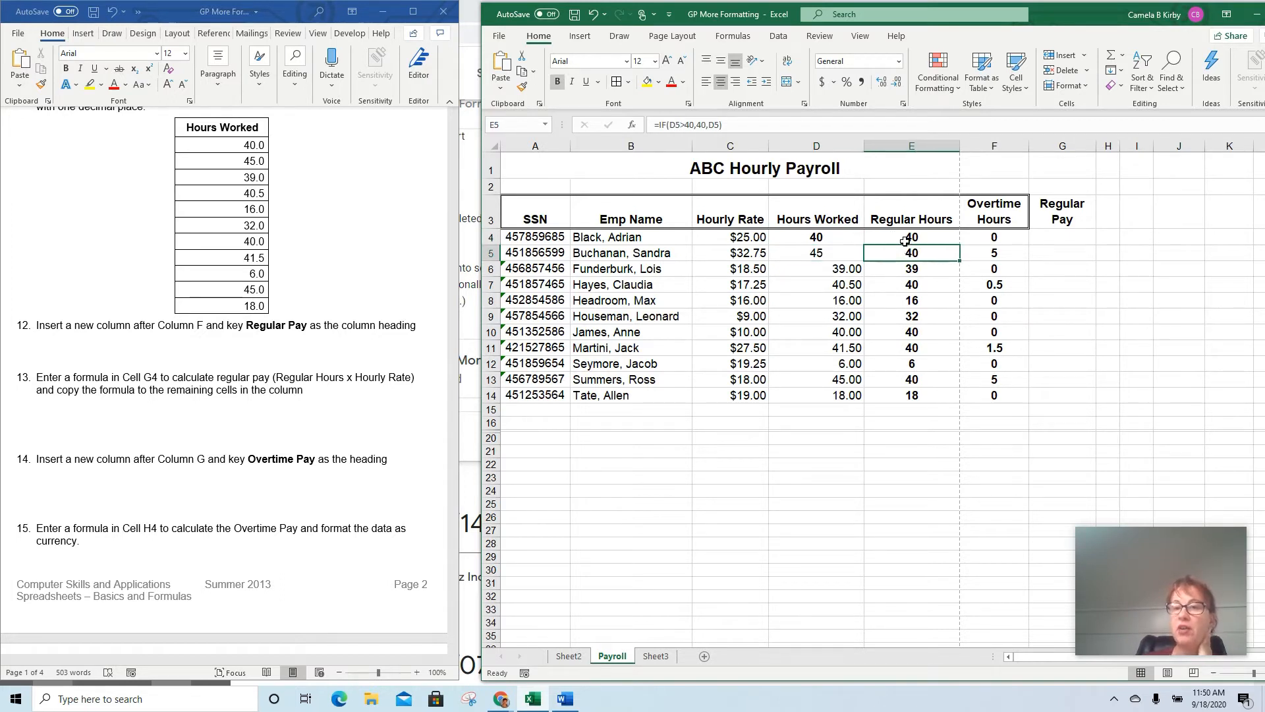
Enter the formula =E4*C4 in cell G4 to calculate regular pay from regular hours and hourly rate
left_click(1045, 258)
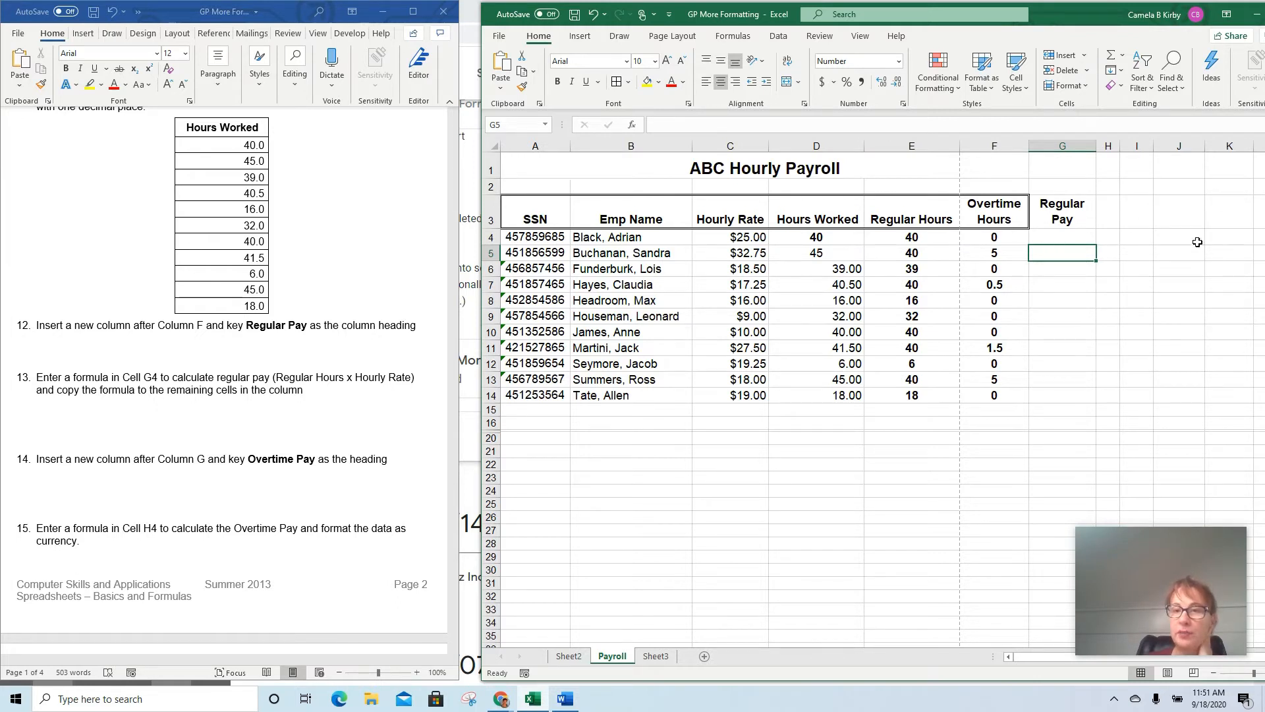
left_click(1072, 244)
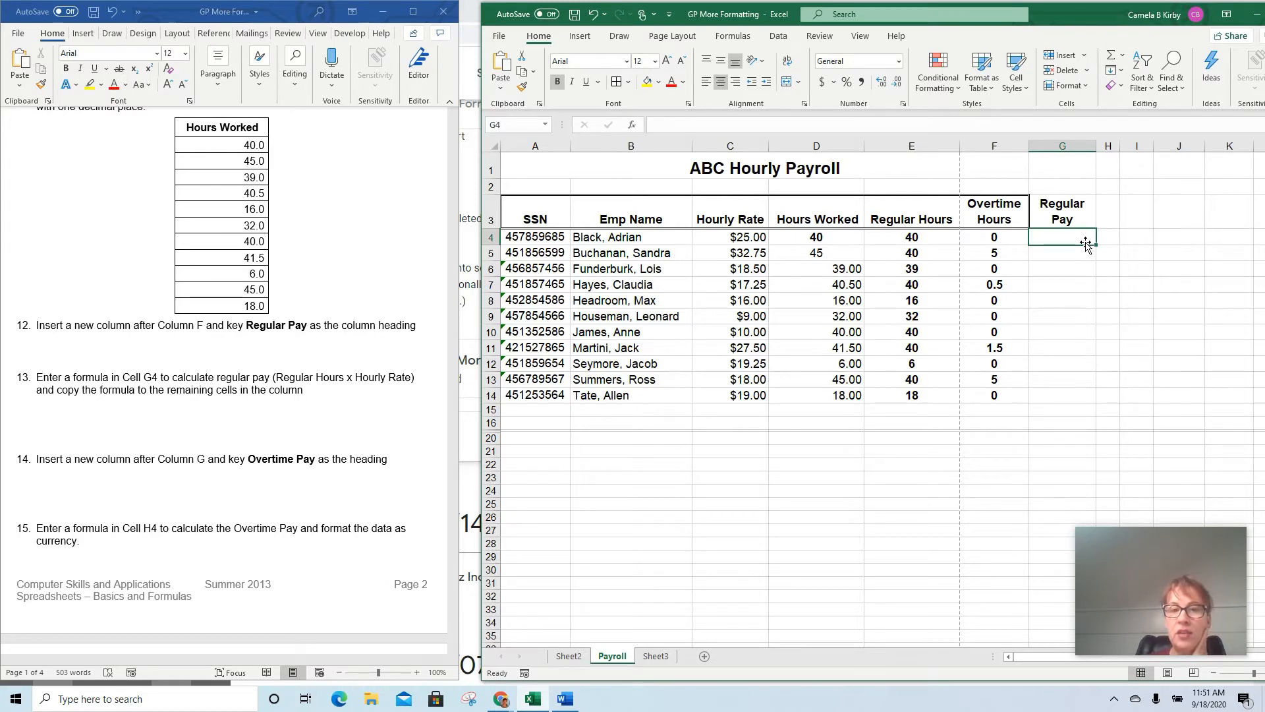
type("=")
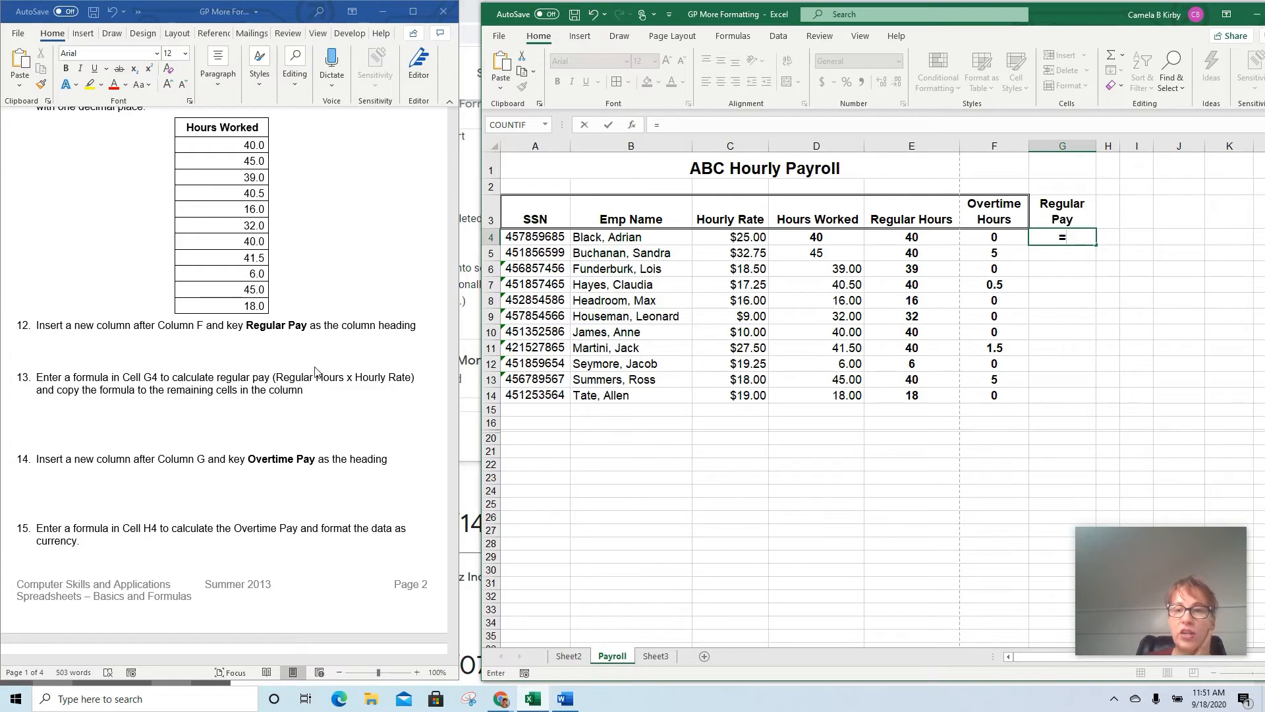
left_click(919, 237)
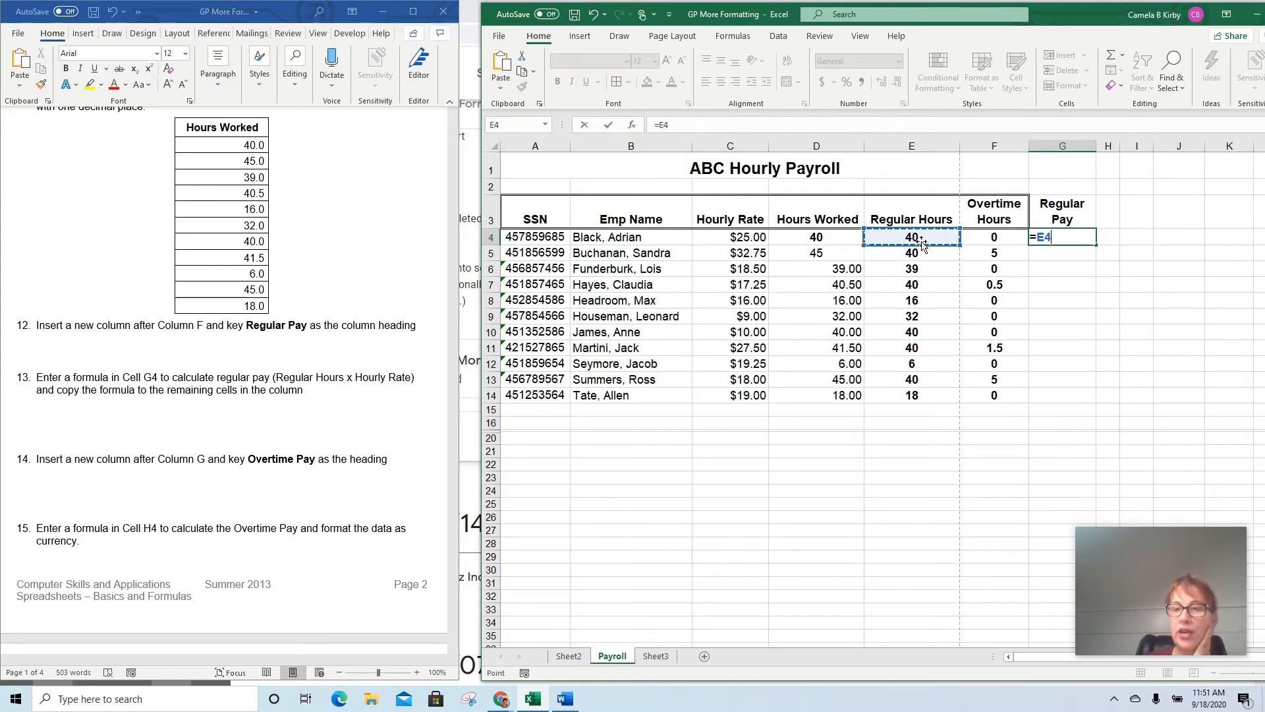
type("*")
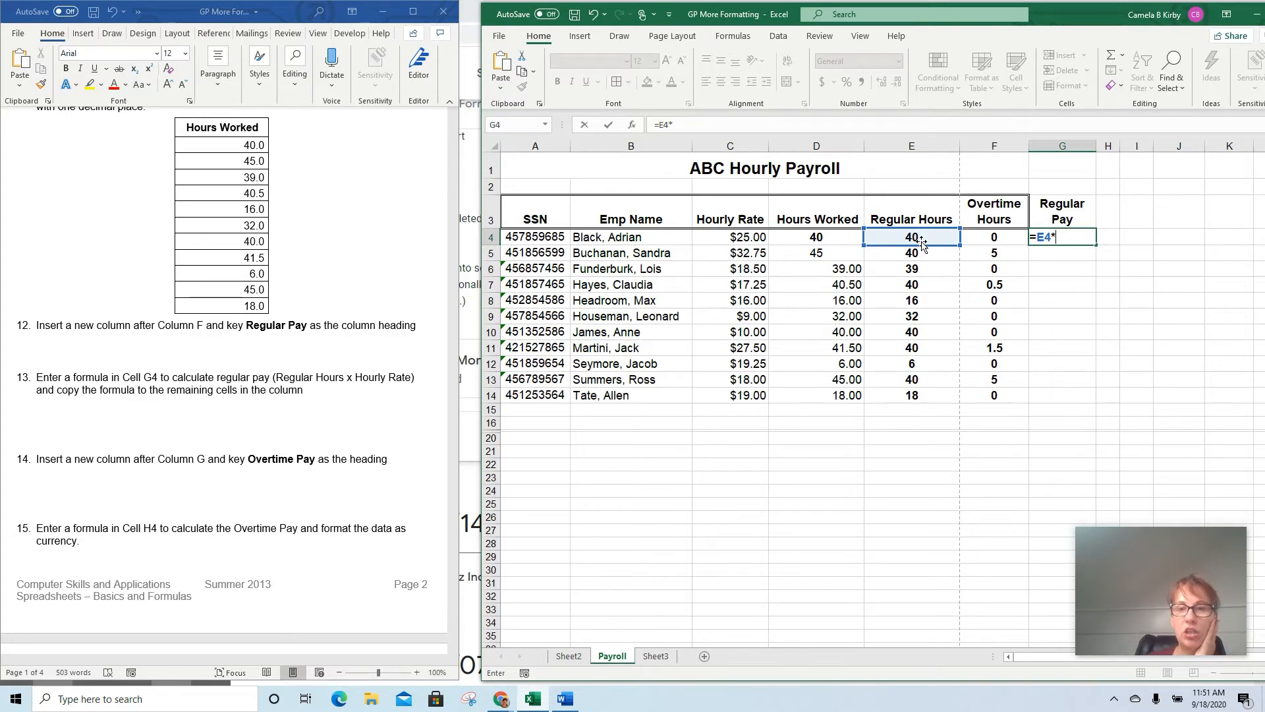
left_click(717, 240)
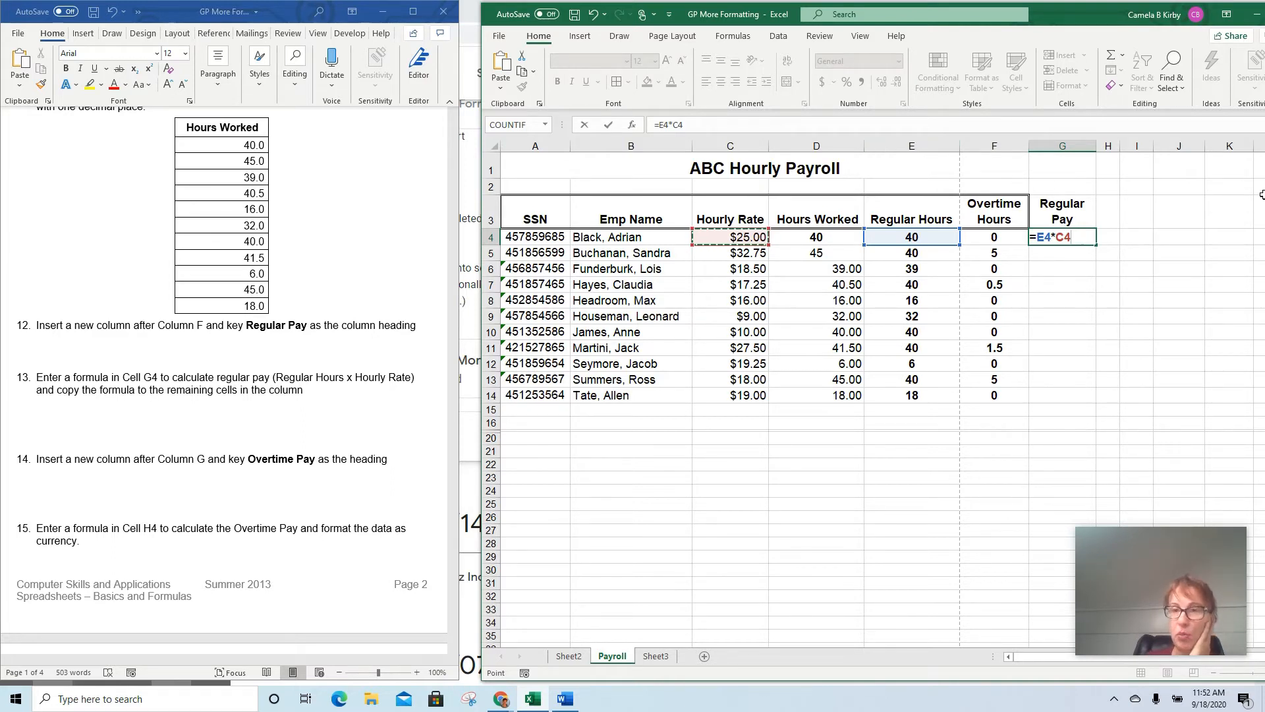
key("Return")
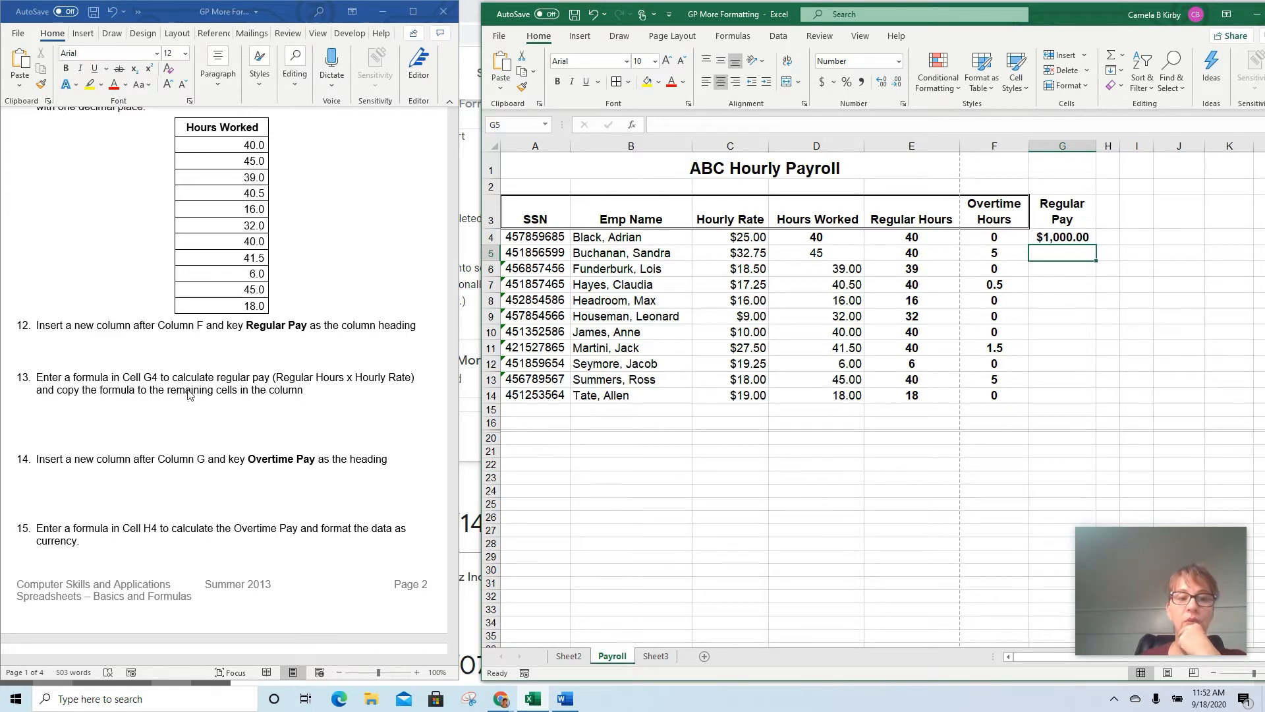
Try copying the Regular Pay formula from G4 and pasting it into G5:G14, undoing the paste and clearing the copy selection
left_click(1061, 235)
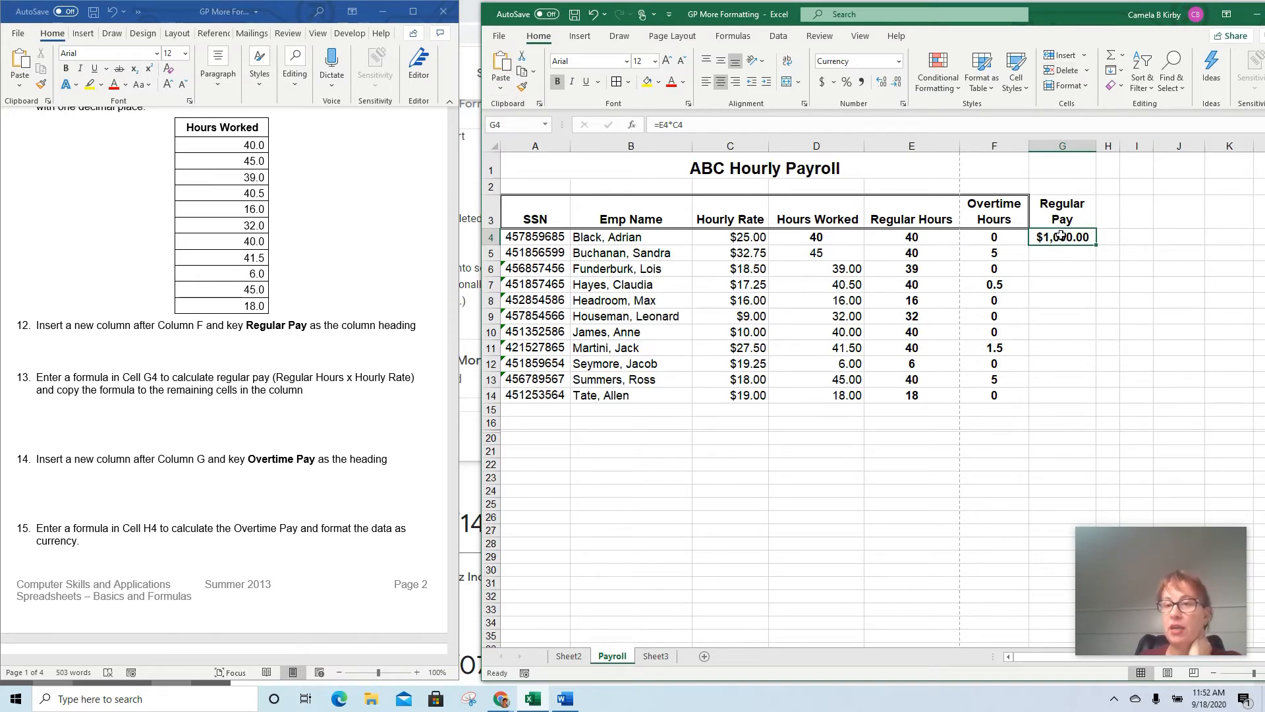
left_click(522, 70)
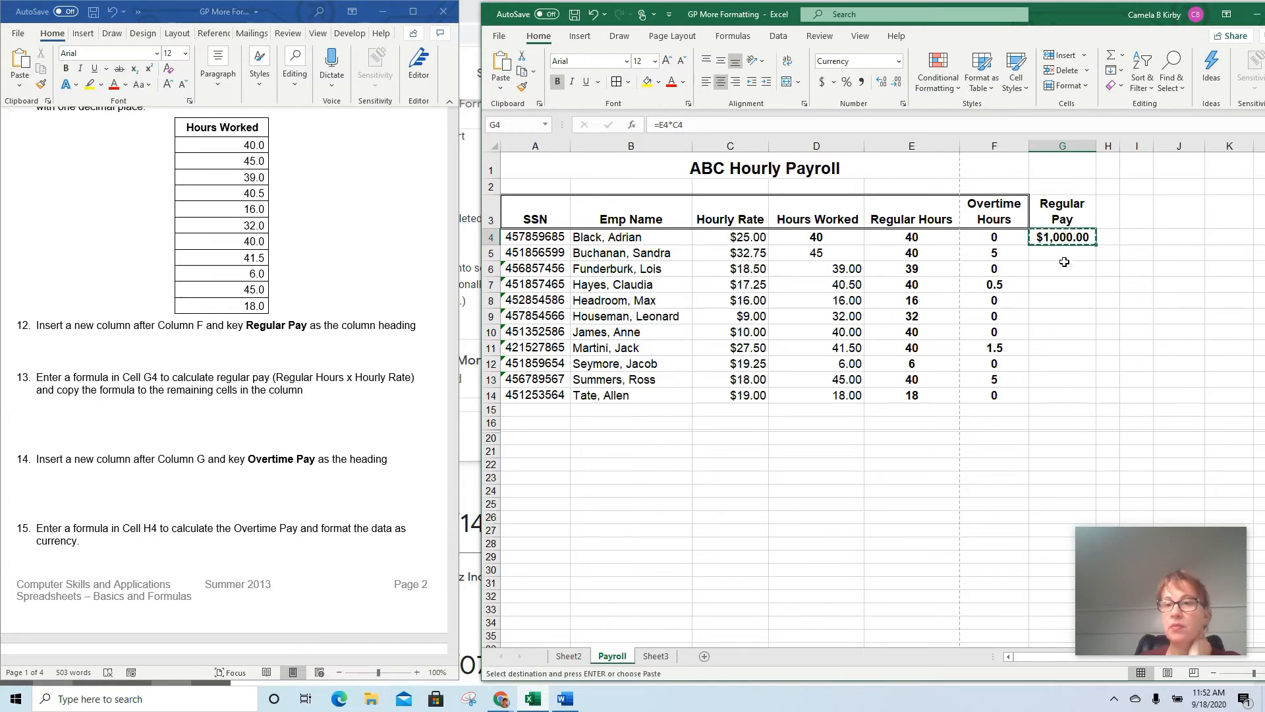
left_click_drag(1054, 253, 1042, 391)
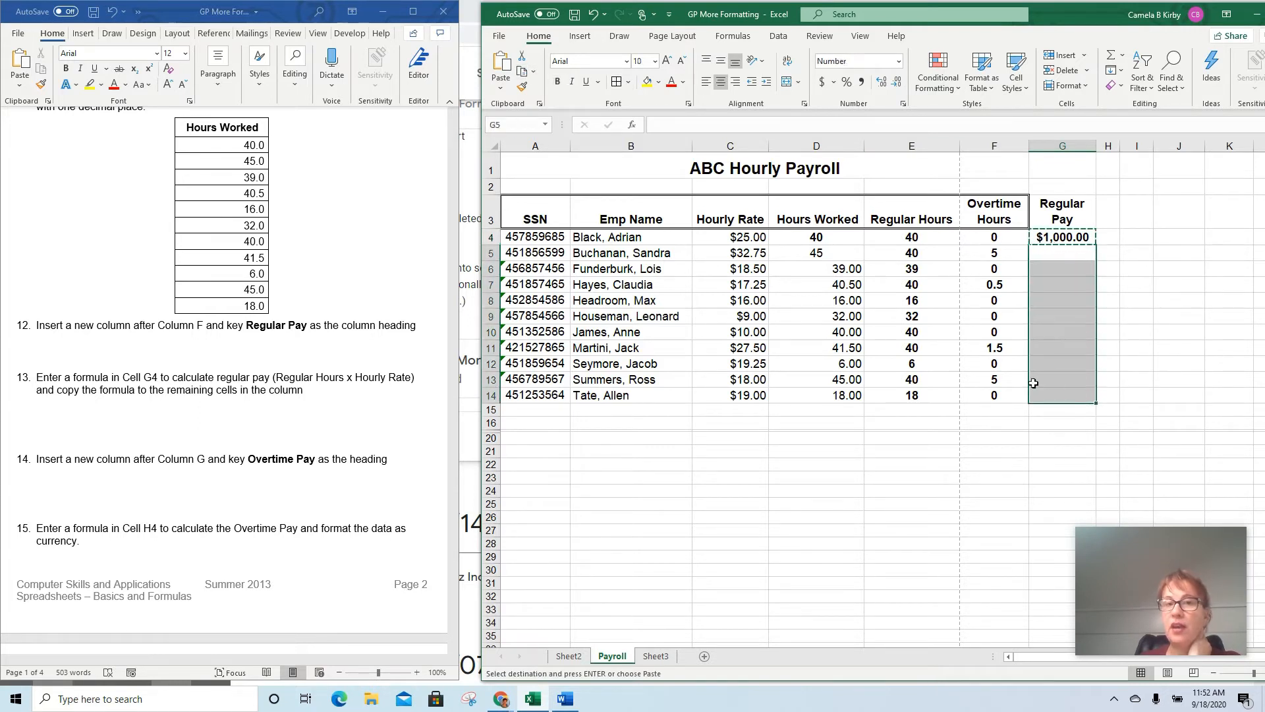
left_click(505, 69)
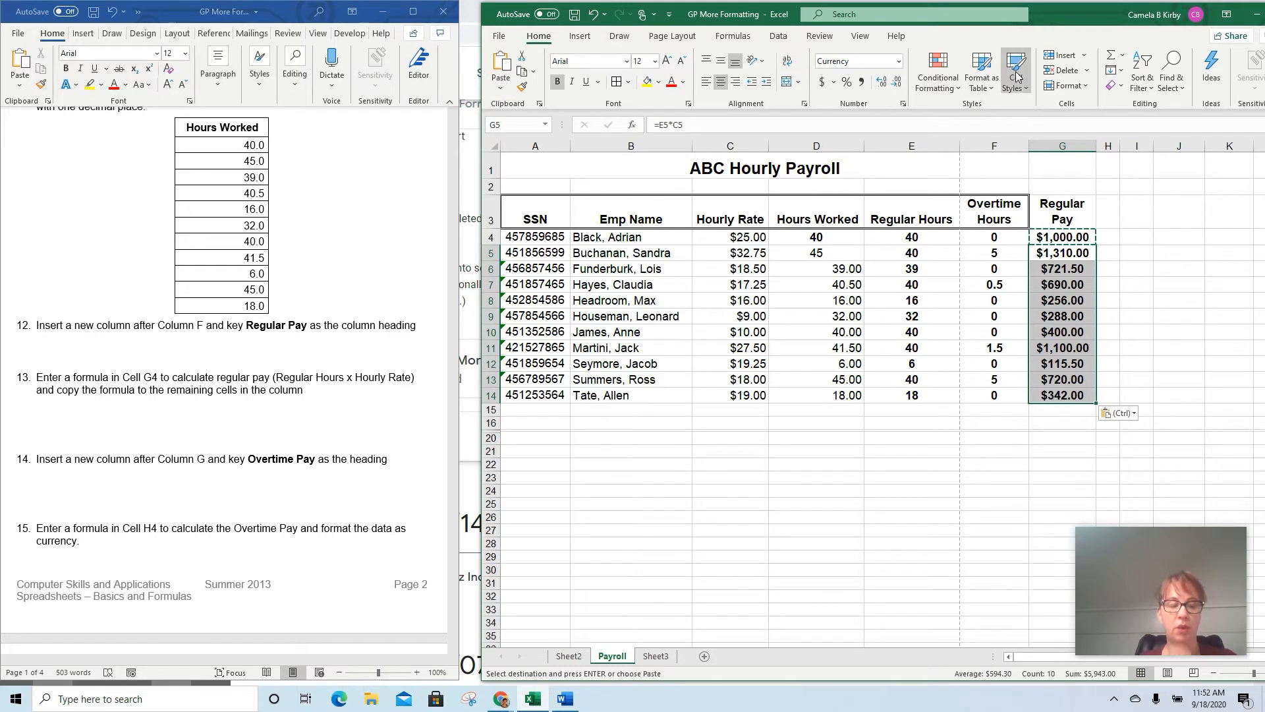
key("ctrl+z")
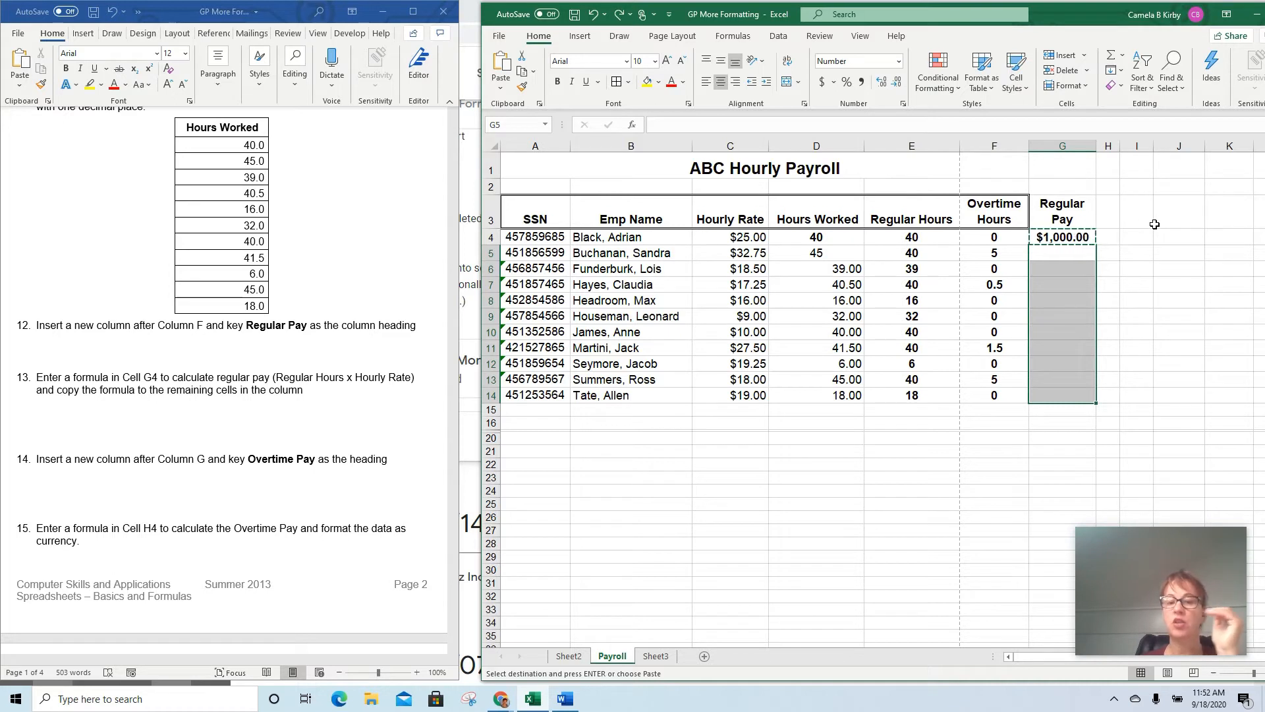
key("Up")
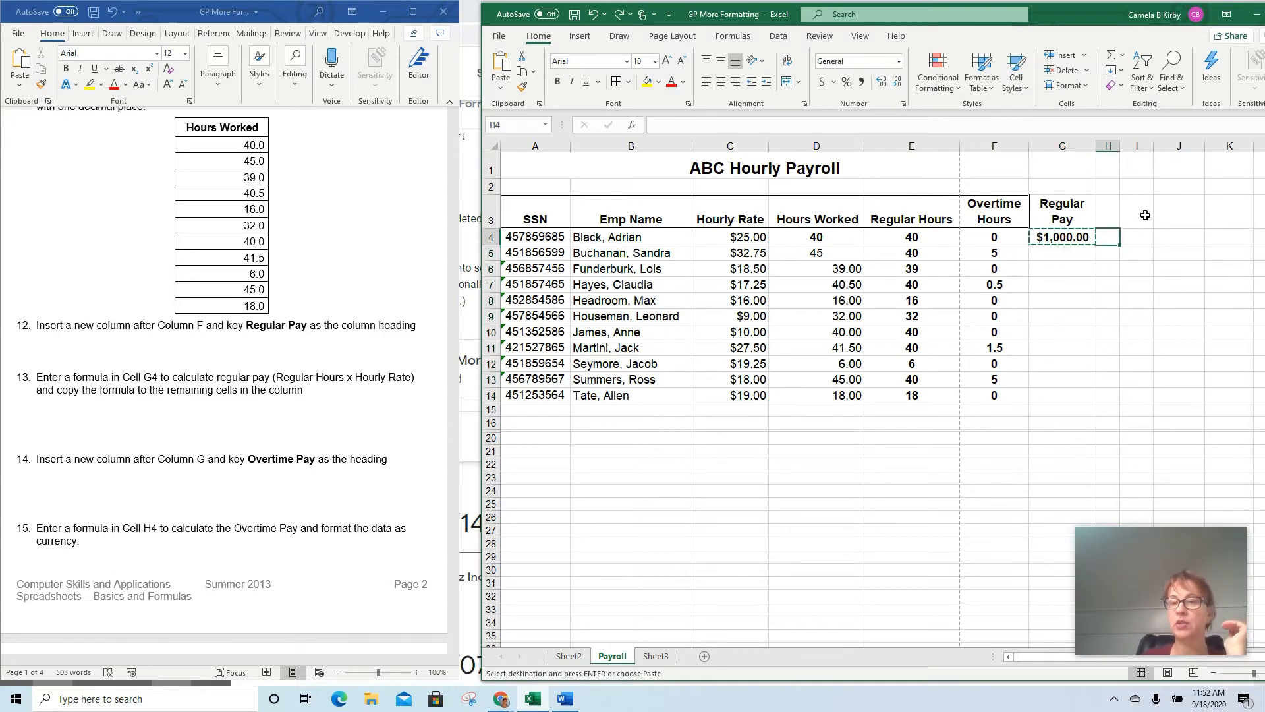
key("Escape")
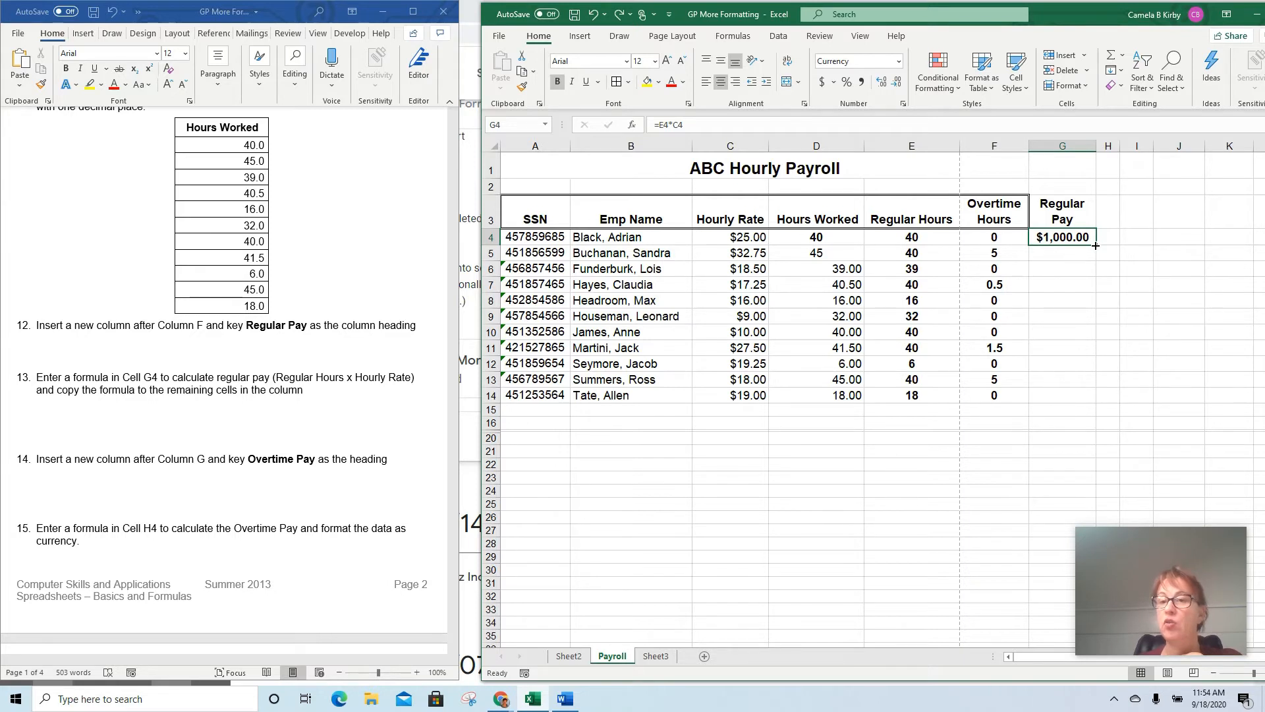
Fill the Regular Pay formula from G4 down through G14
left_click_drag(1095, 245, 1093, 404)
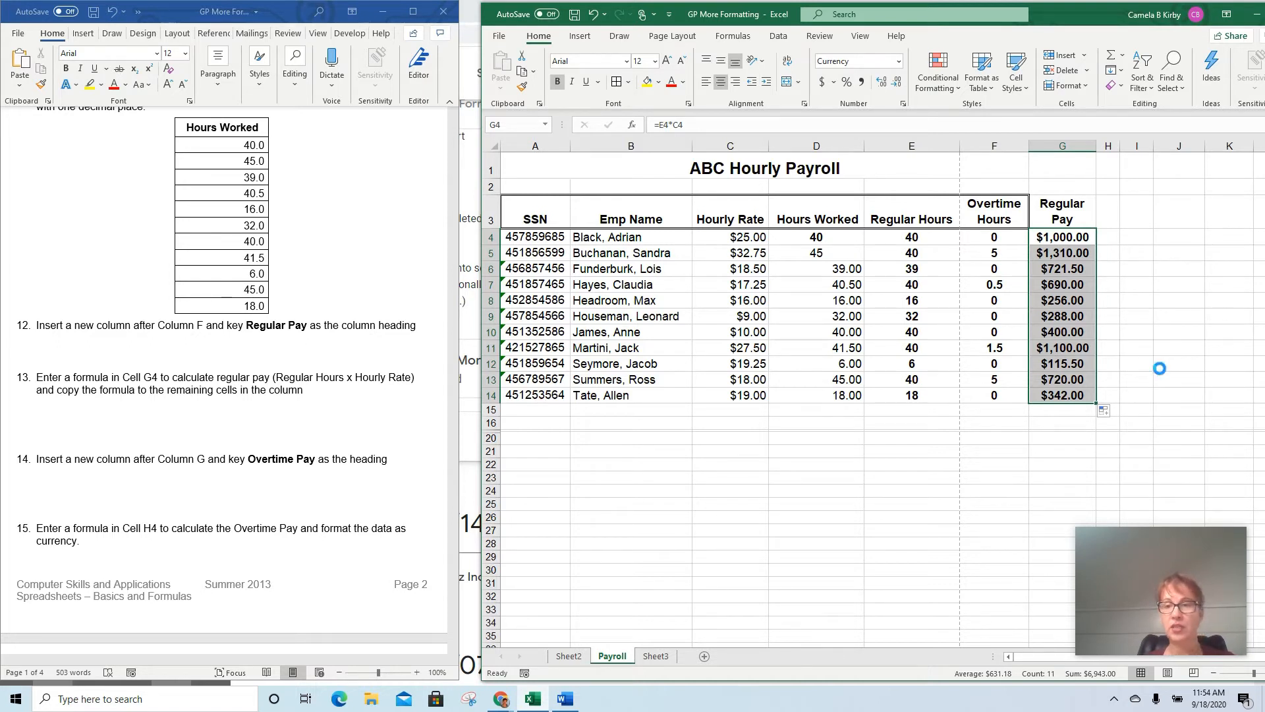
key("ctrl+z")
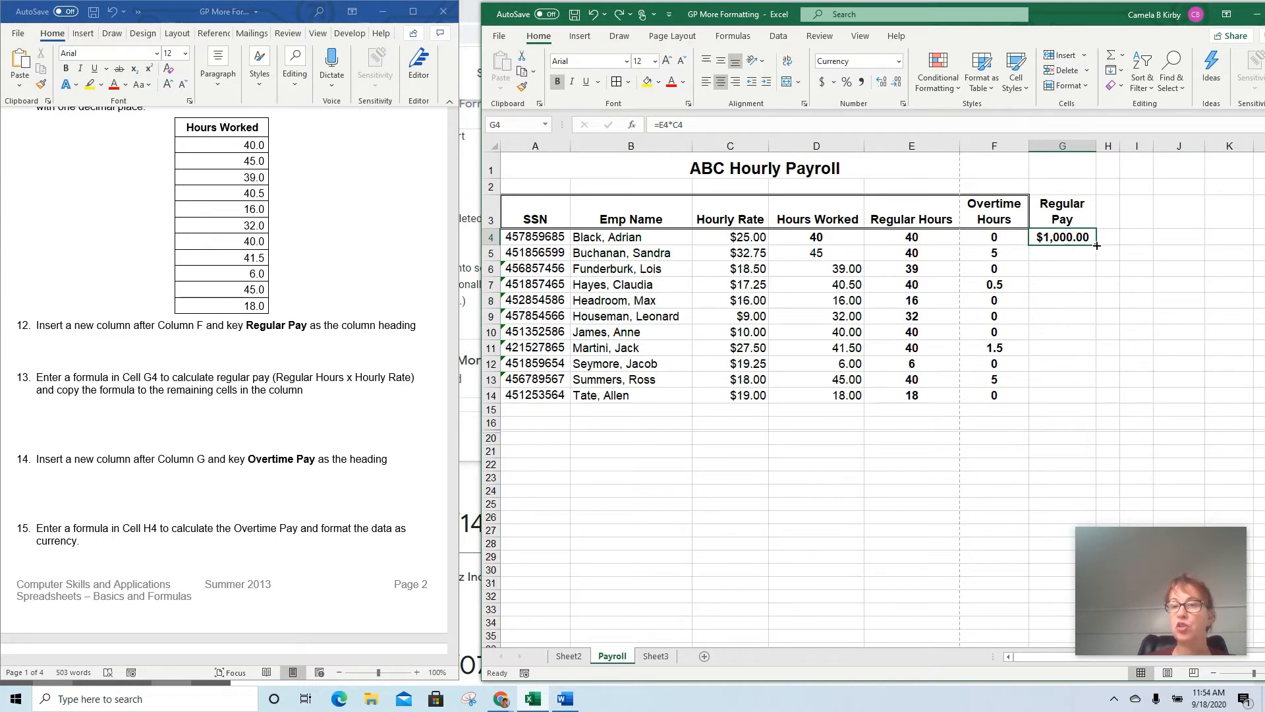
left_click_drag(1096, 245, 1095, 407)
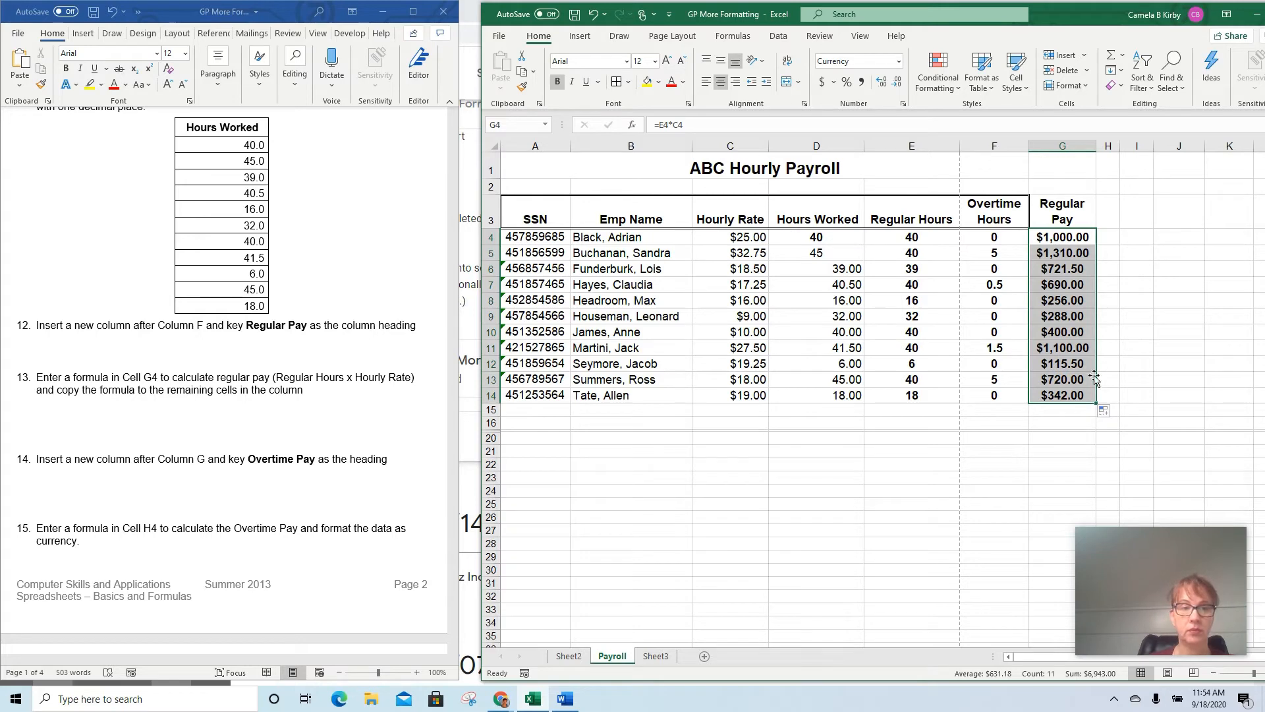
Enter Overtime Pay as the heading in H3 and widen column H so the heading fits on two lines
left_click(1107, 215)
type("Ov")
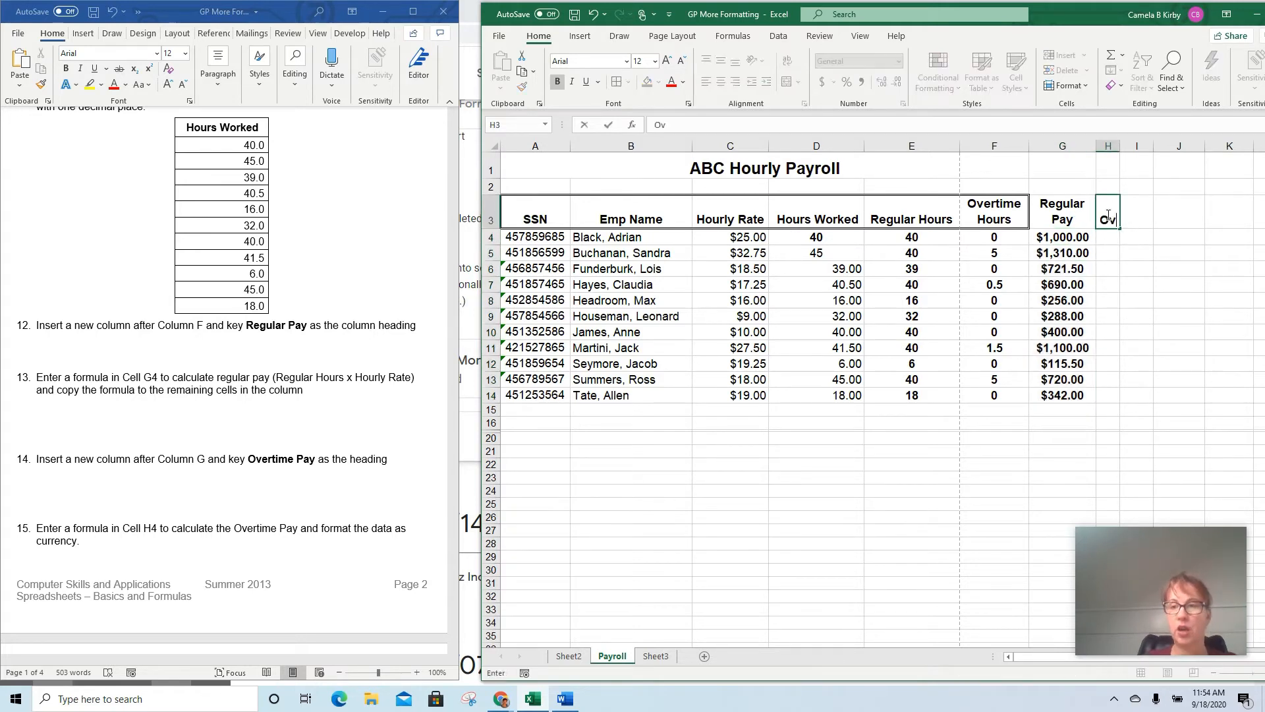
type("ertime Pay")
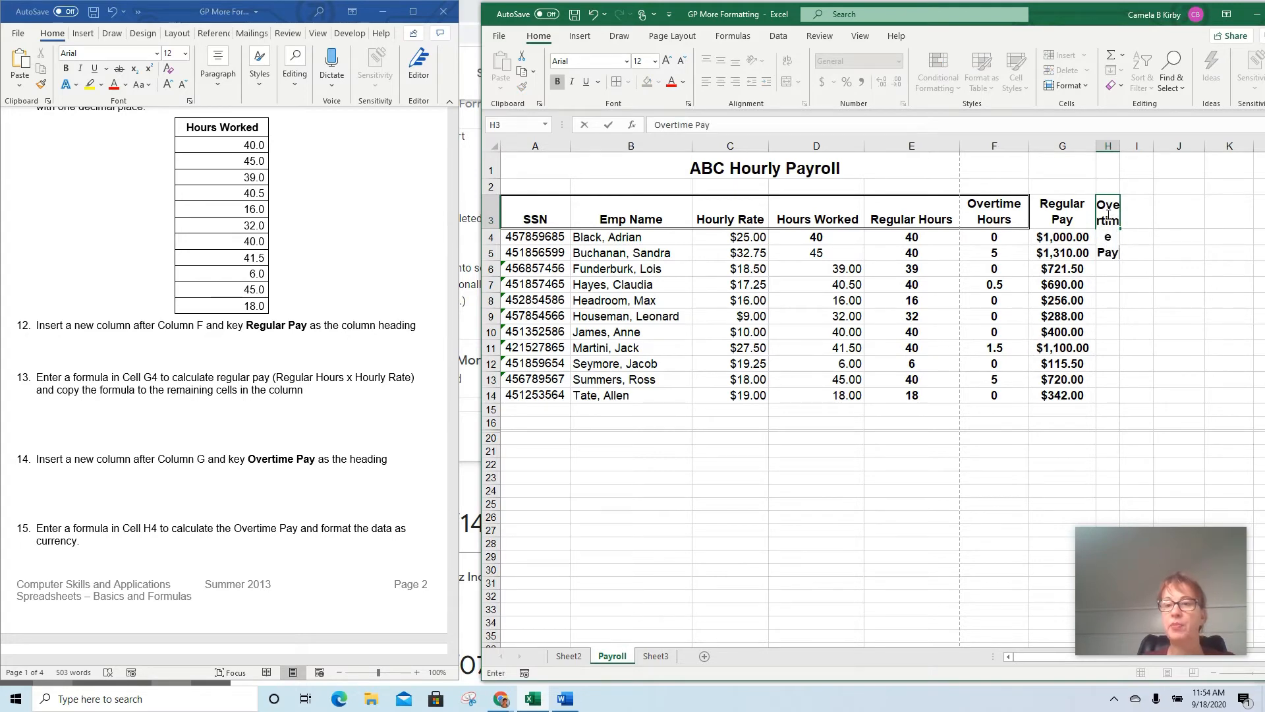
key("Return")
left_click(1110, 219)
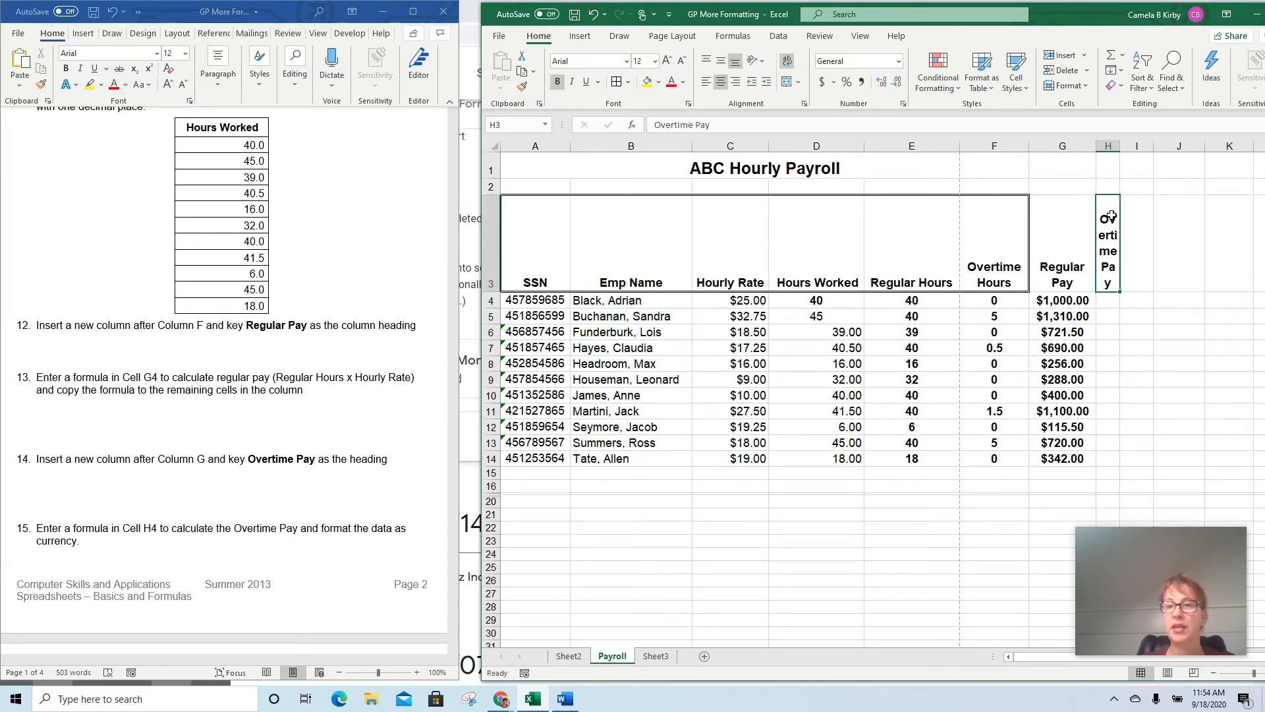
left_click_drag(1119, 145, 1159, 143)
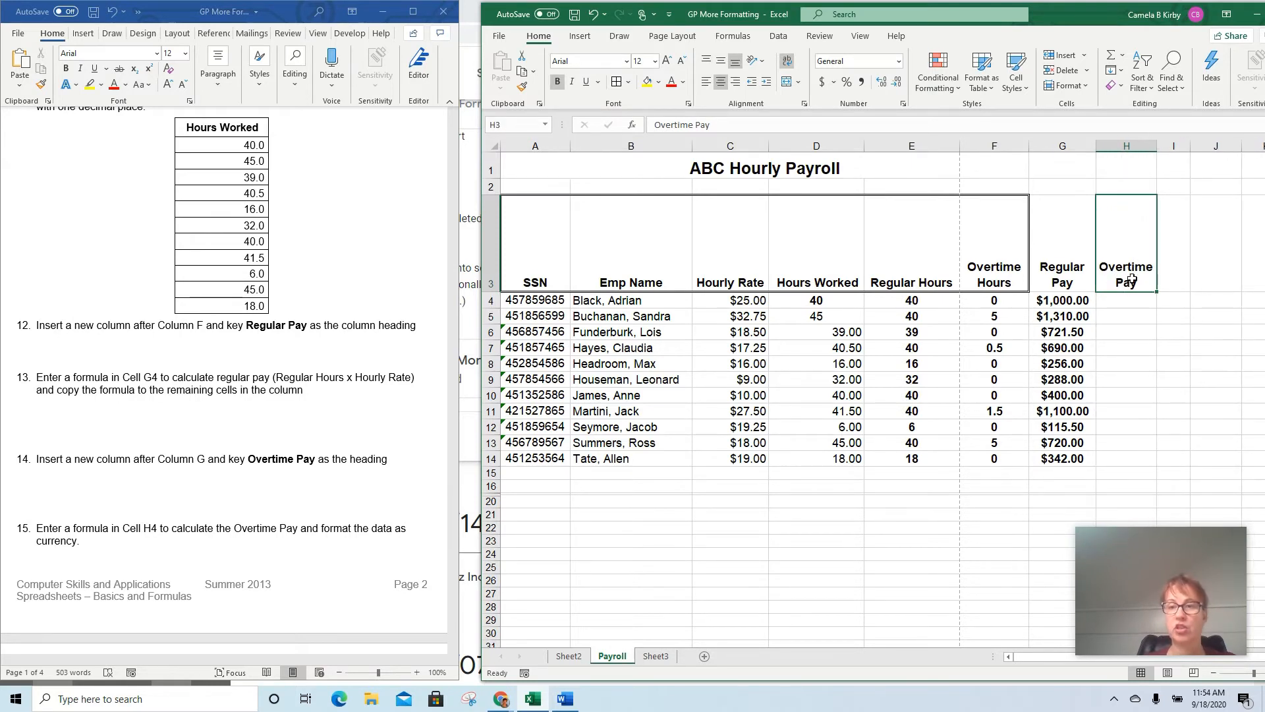
Following the task 15 hint in the instructions, enter the formula =(C4*1.5) in H4 for the overtime rate
left_click(1131, 302)
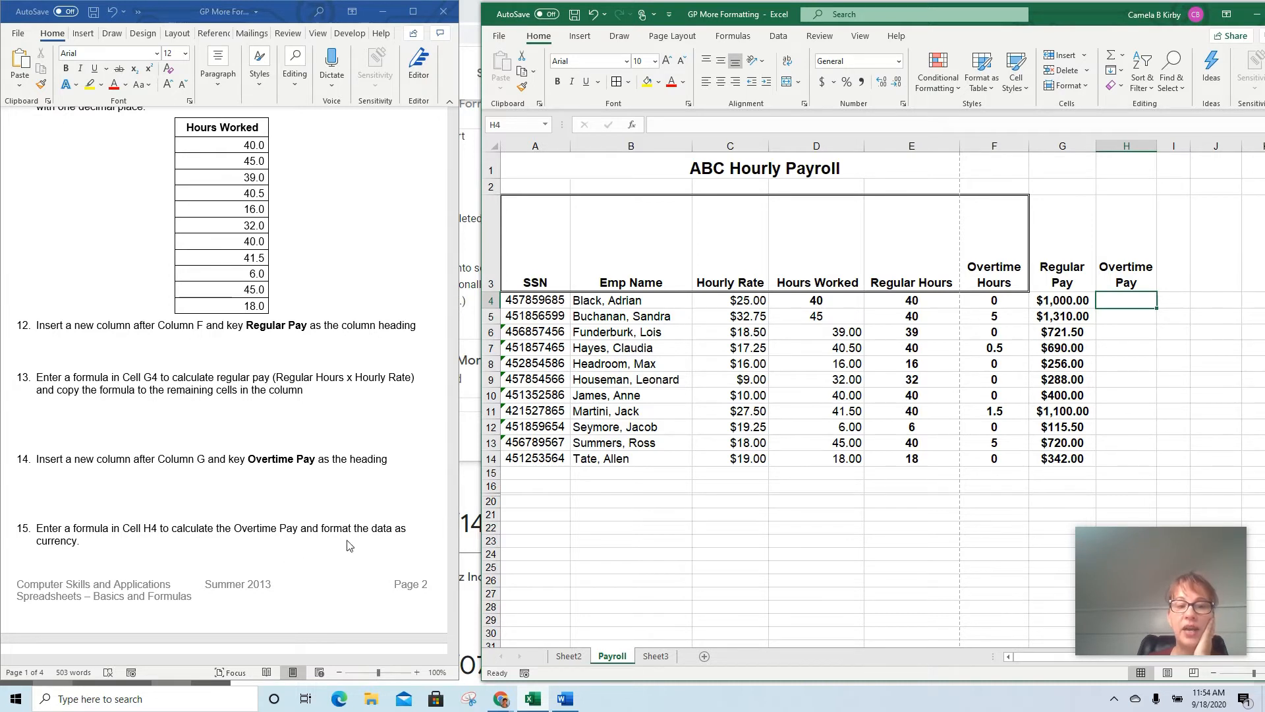
left_click(346, 491)
scroll(350, 465, "down", 6)
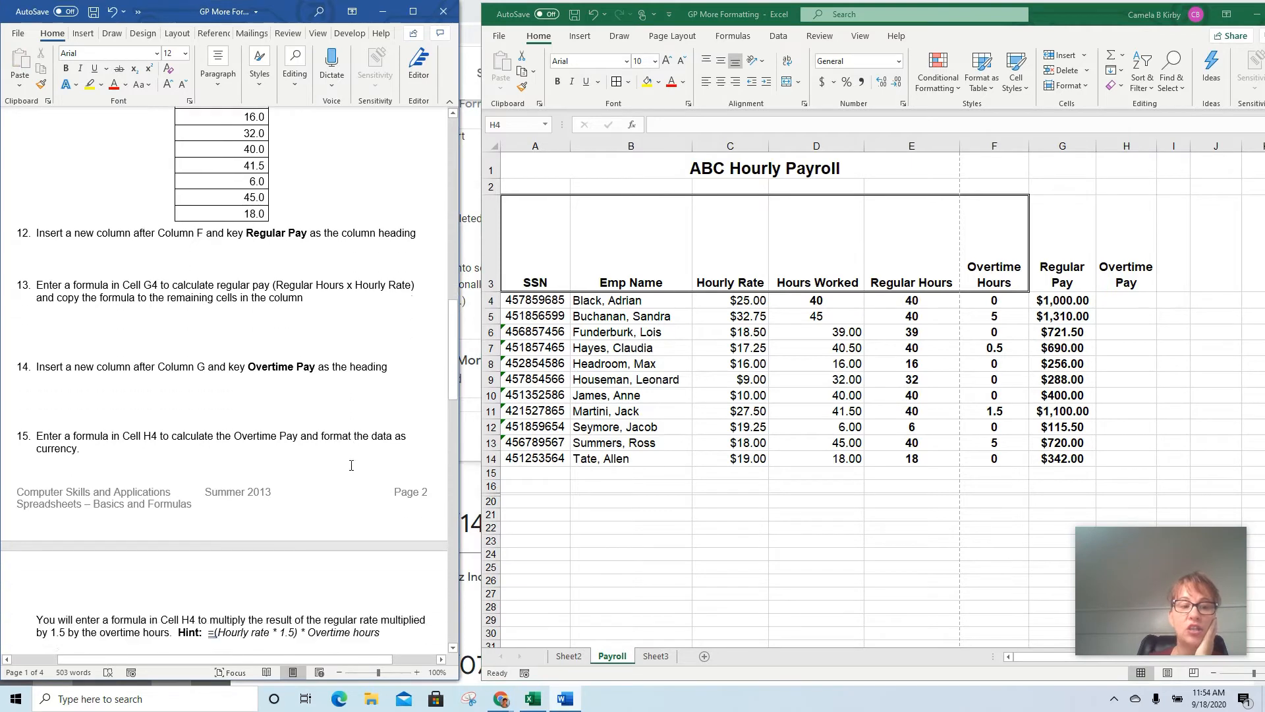
scroll(350, 465, "down", 3)
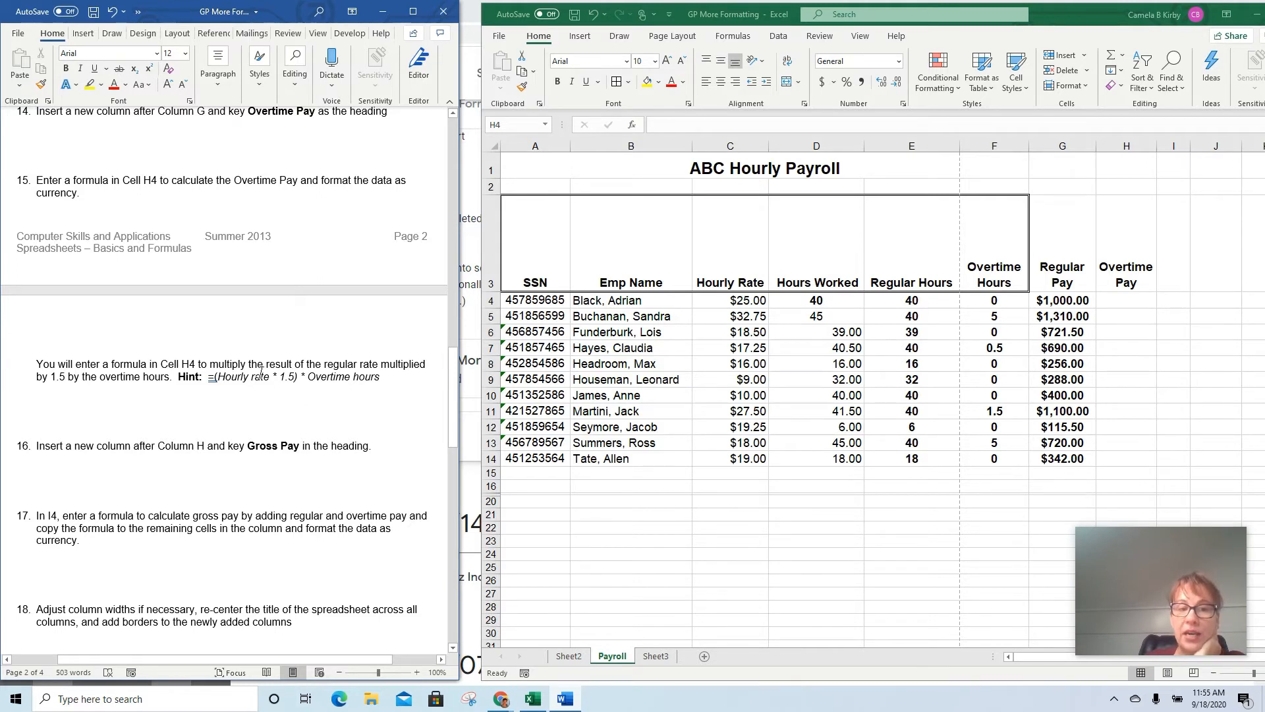
left_click(1124, 301)
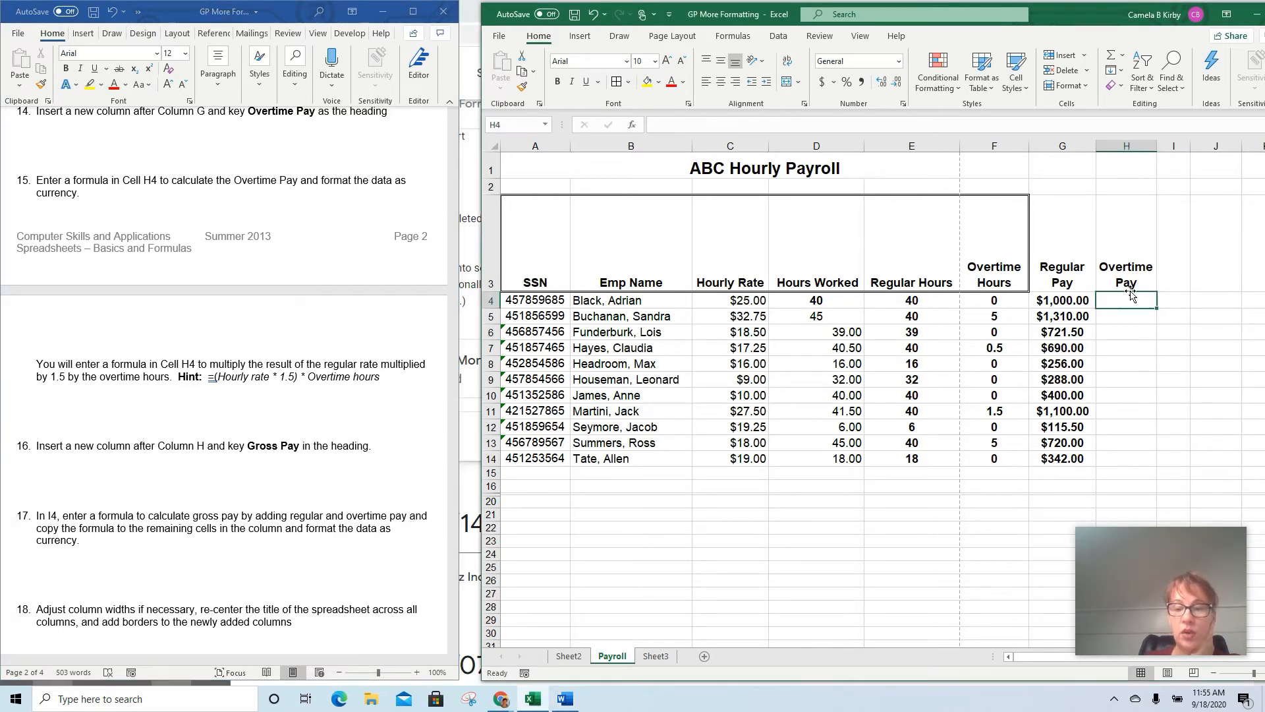
type("=")
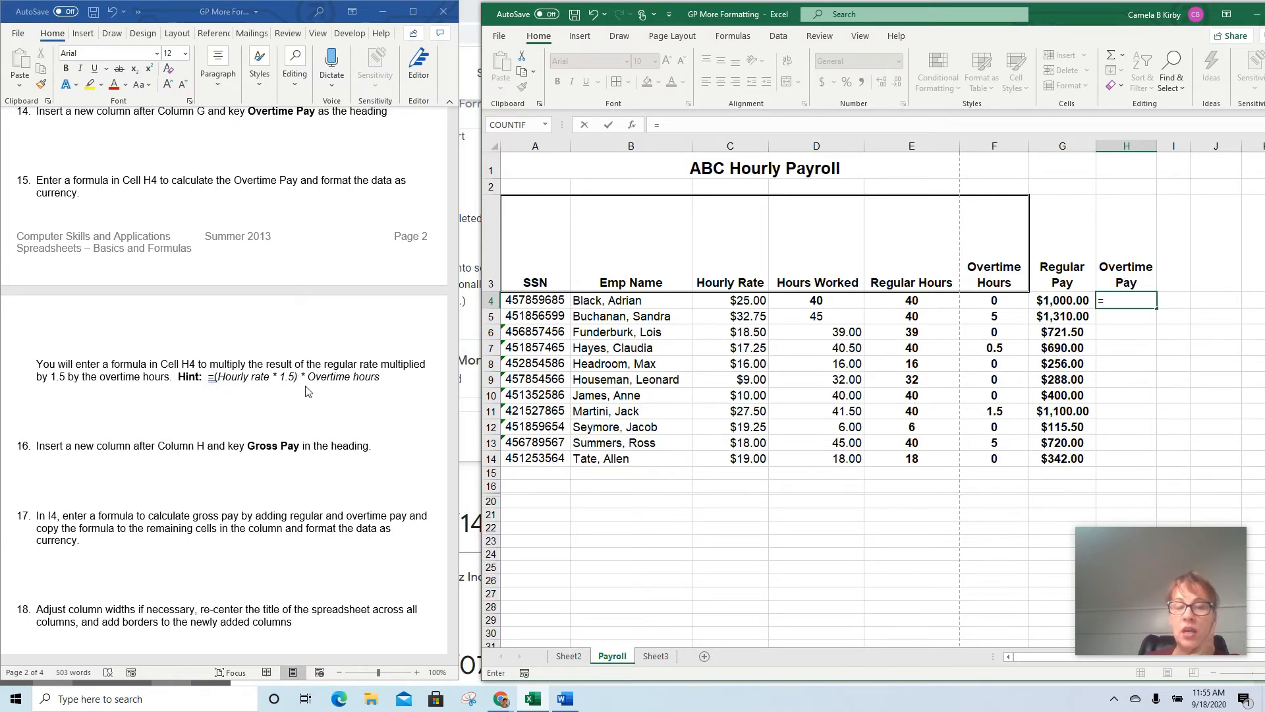
type("(")
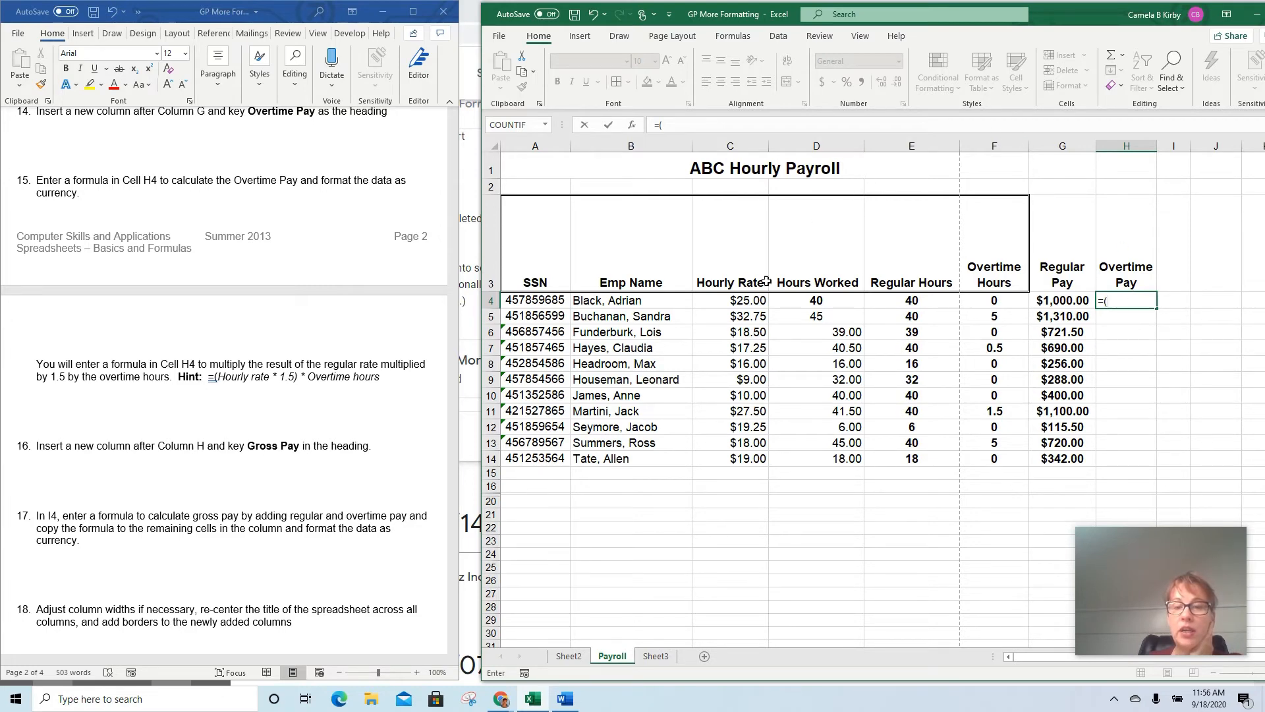
left_click(739, 302)
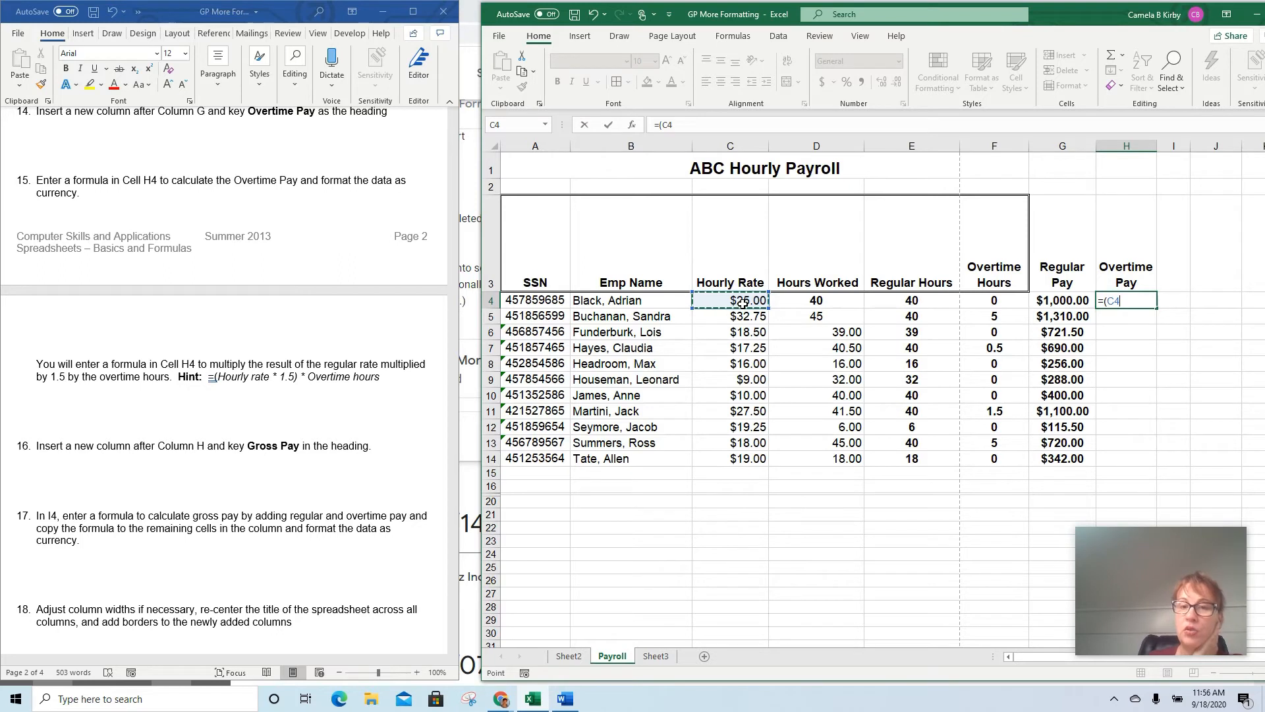
type("*")
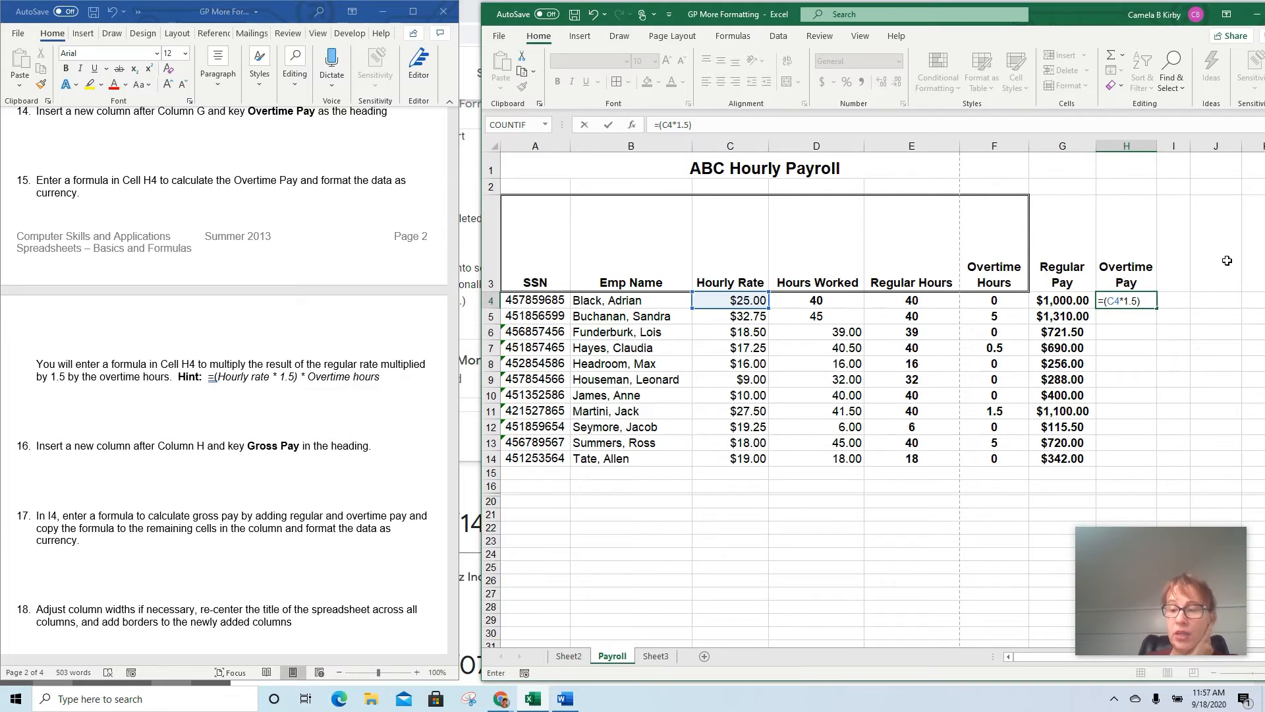
key("Return")
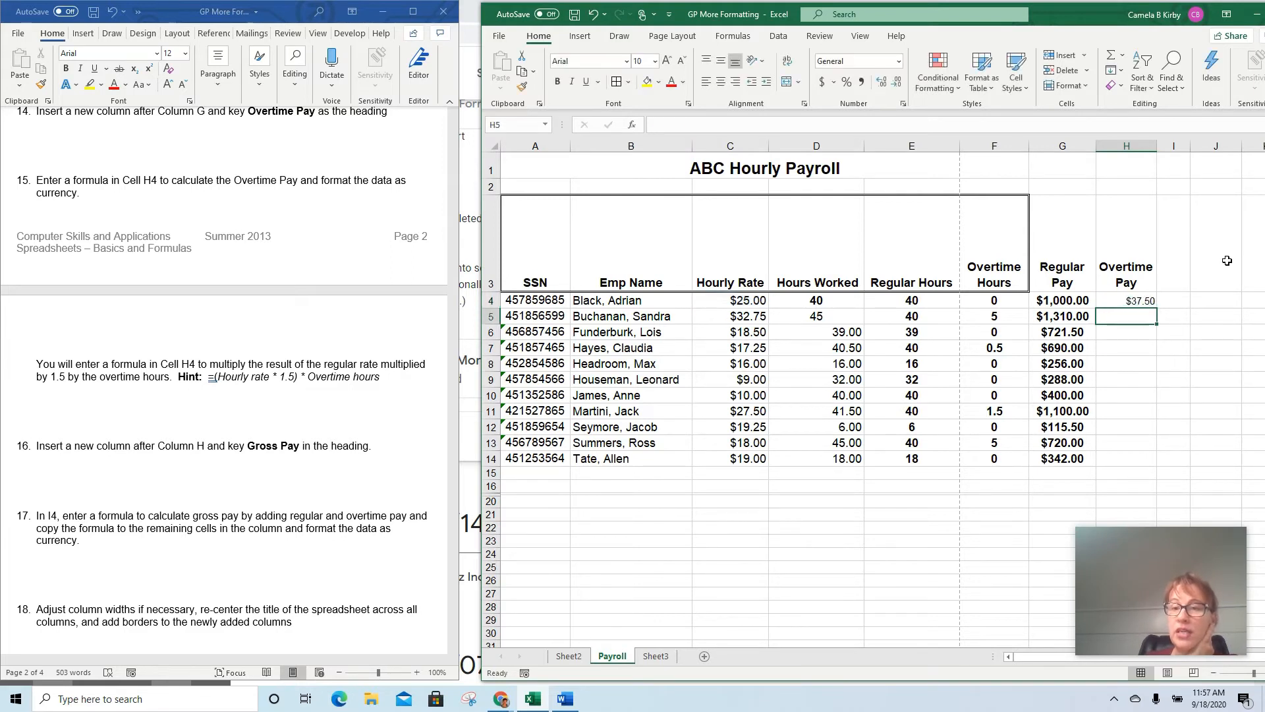
key("Up")
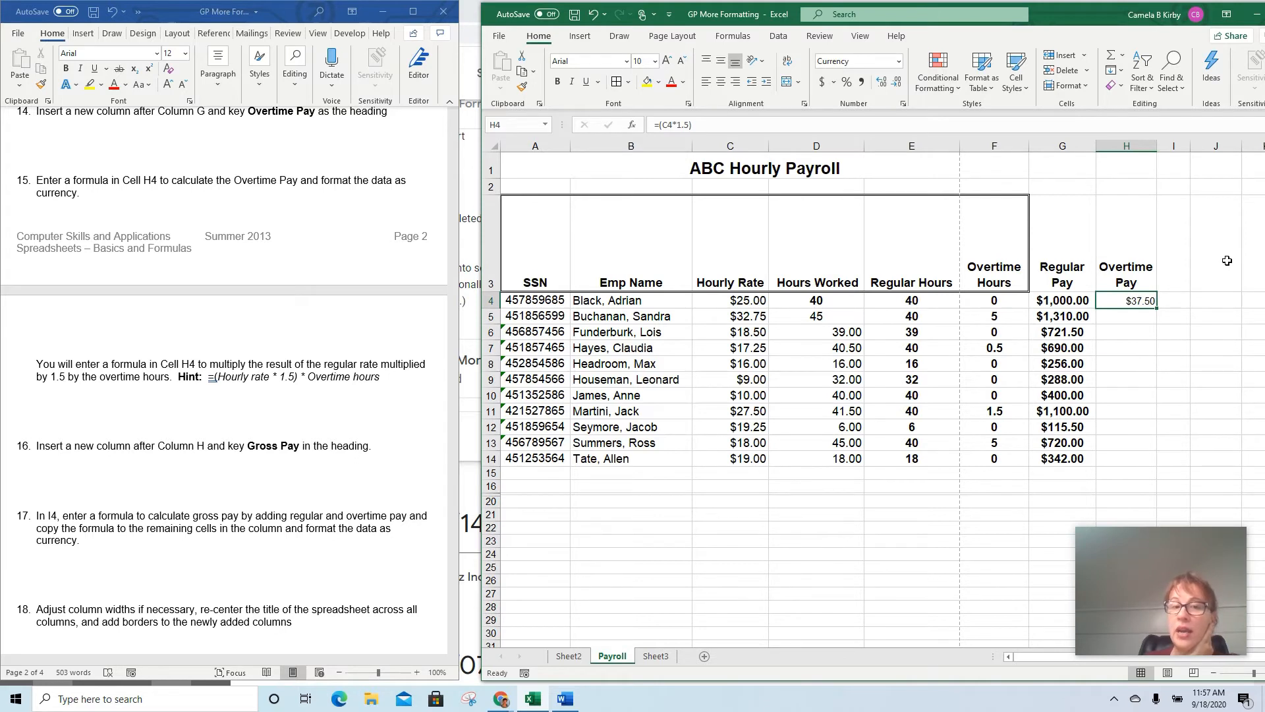
Extend the overtime formula in H4 to =(C4*1.5)*F4 and fill it down through H14
left_click(737, 299)
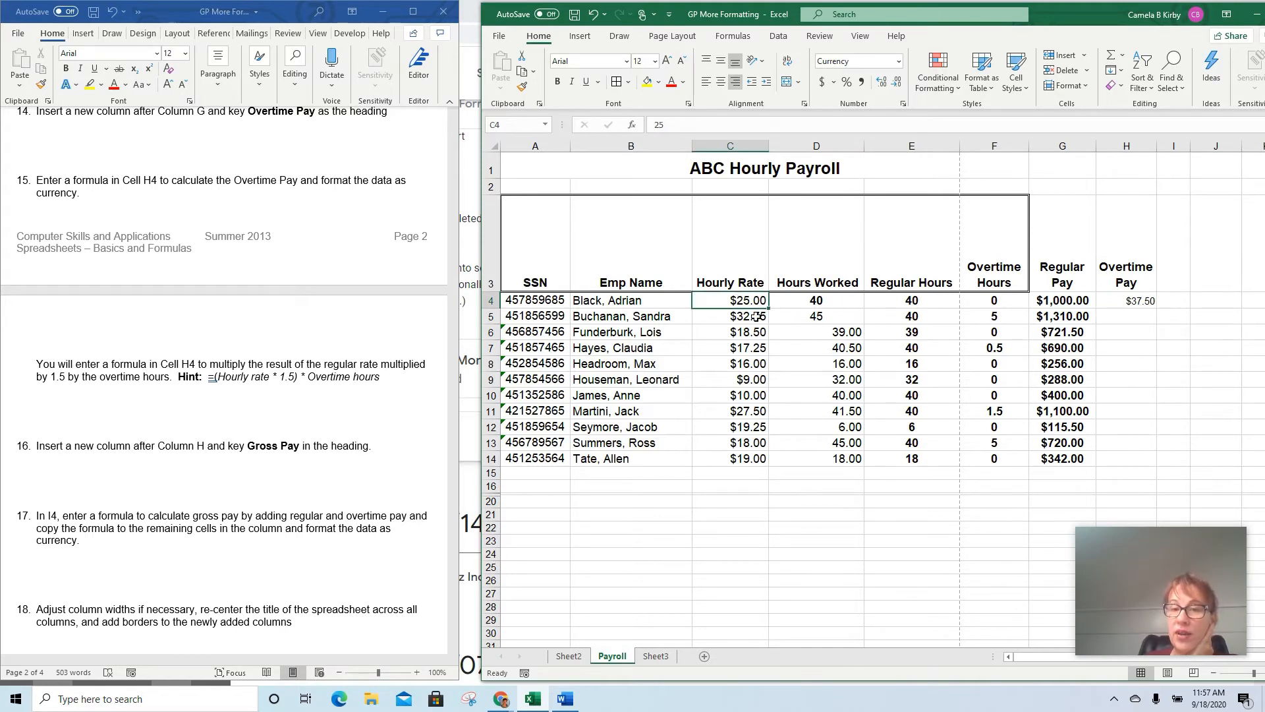
left_click(1126, 301)
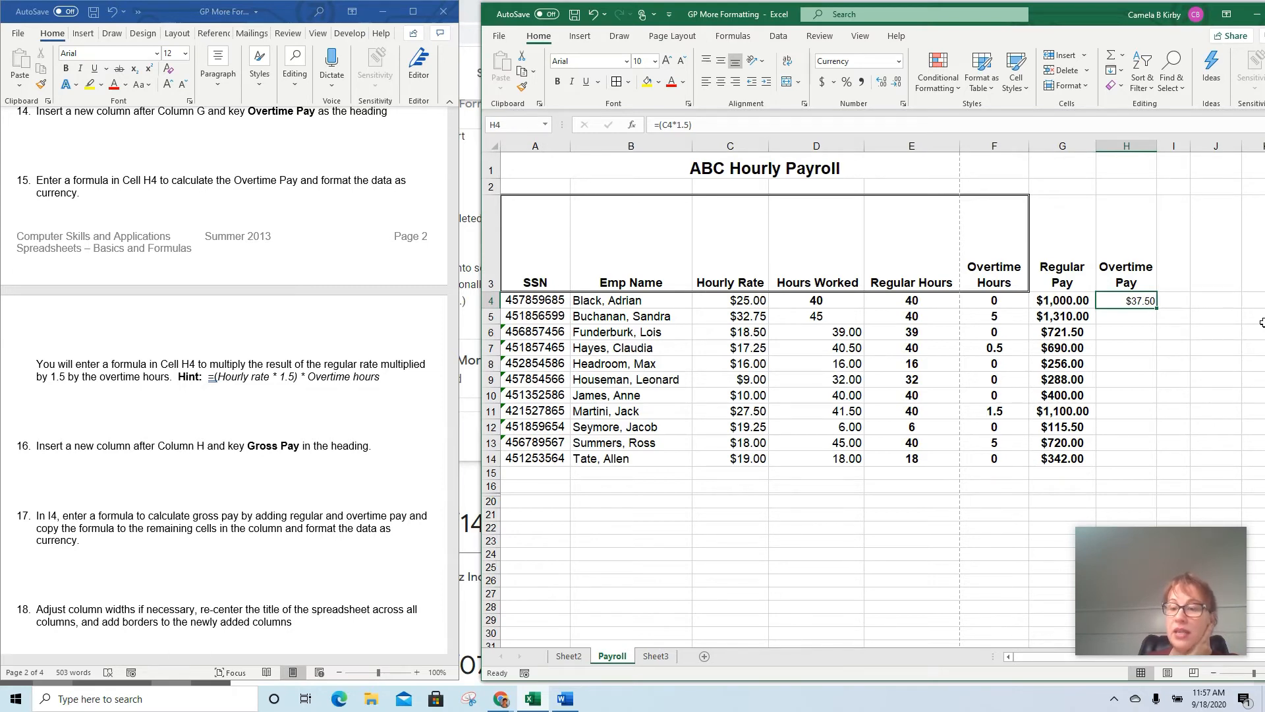
left_click(708, 125)
triple_click(708, 125)
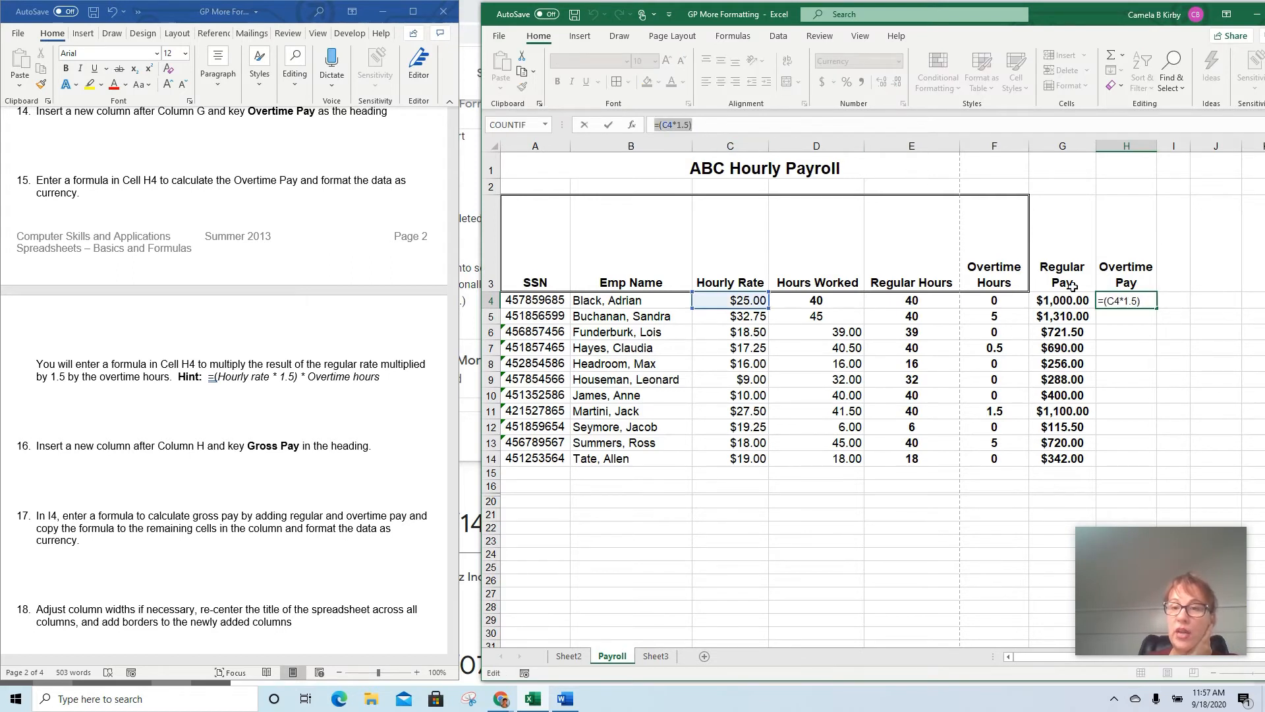
left_click(718, 123)
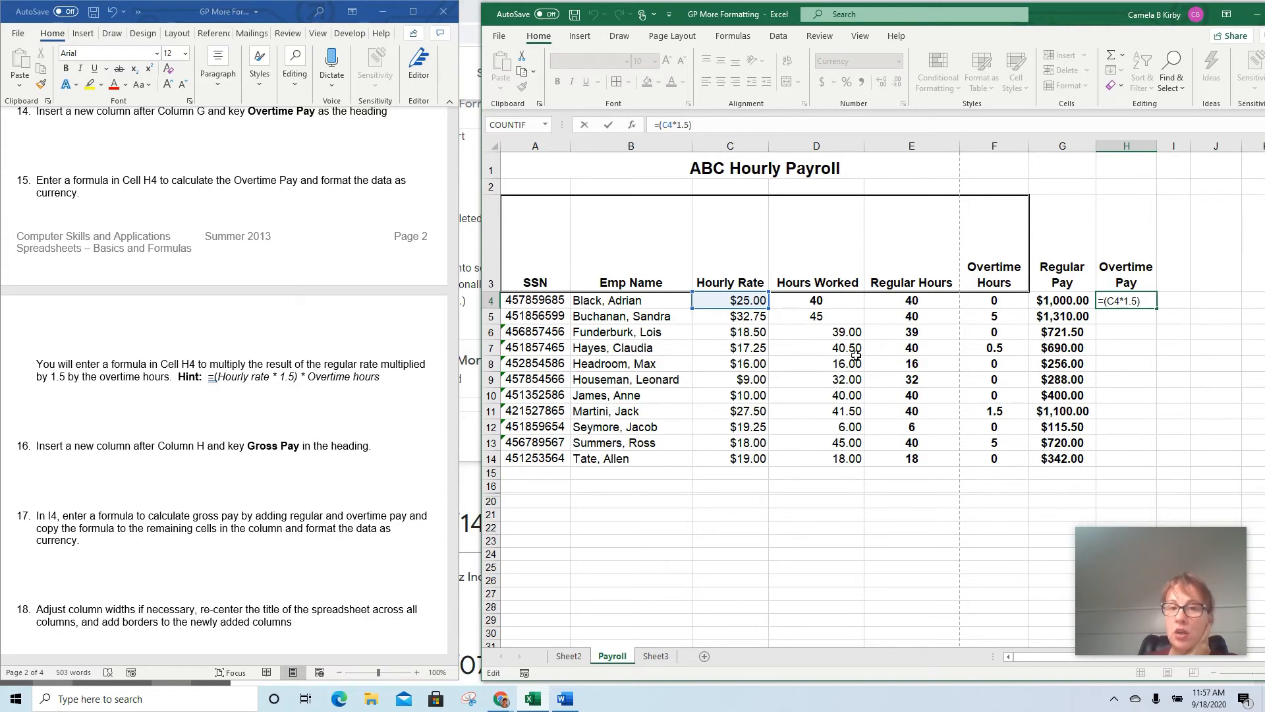
left_click(1151, 298)
type("*")
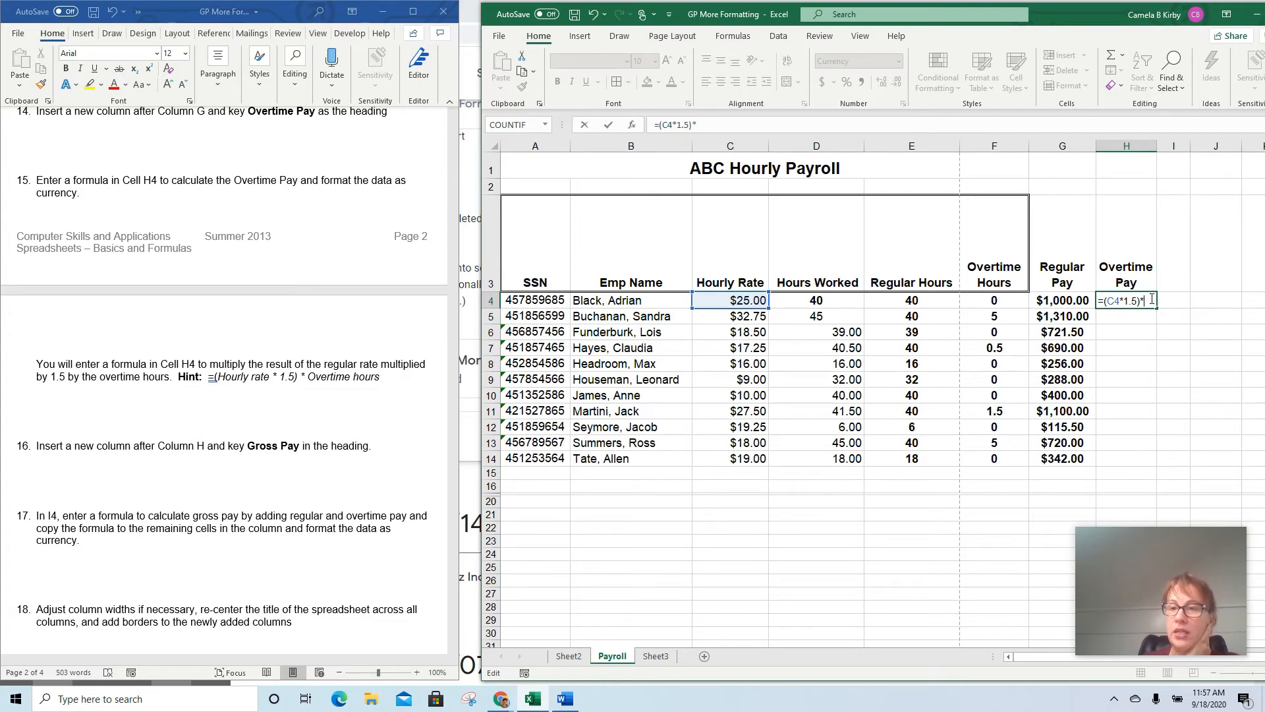
left_click(991, 305)
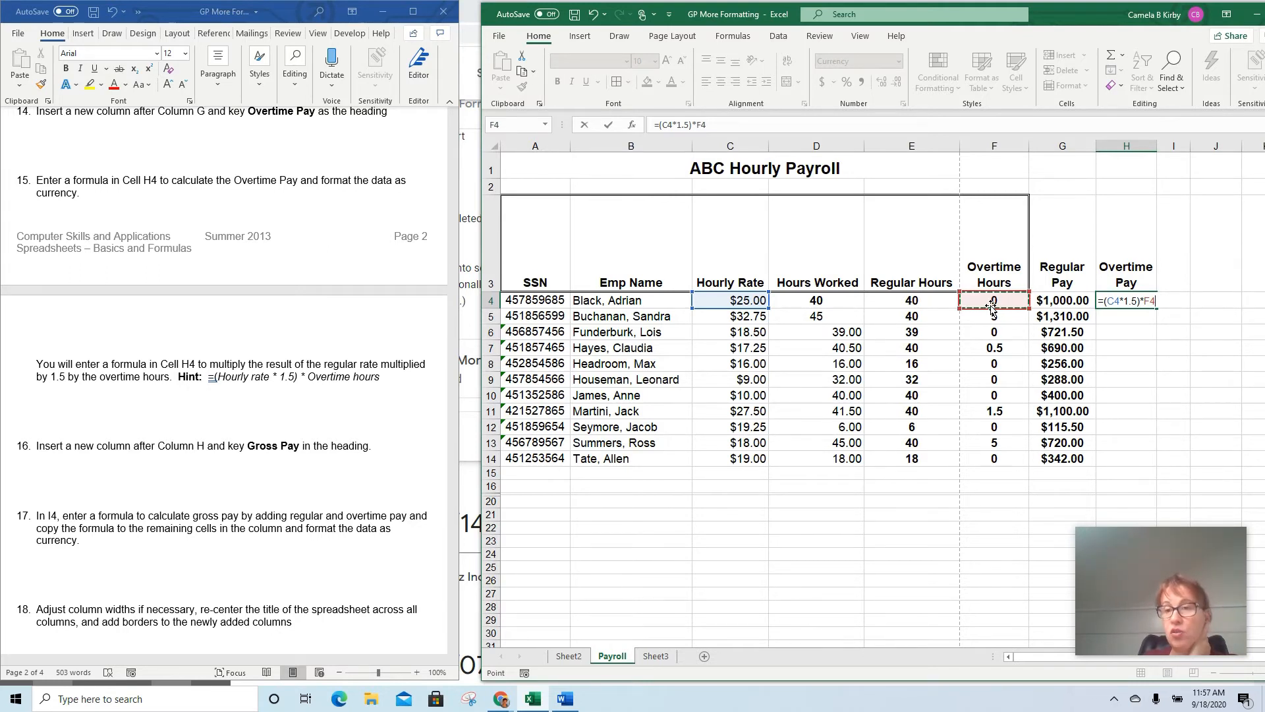
key("Return")
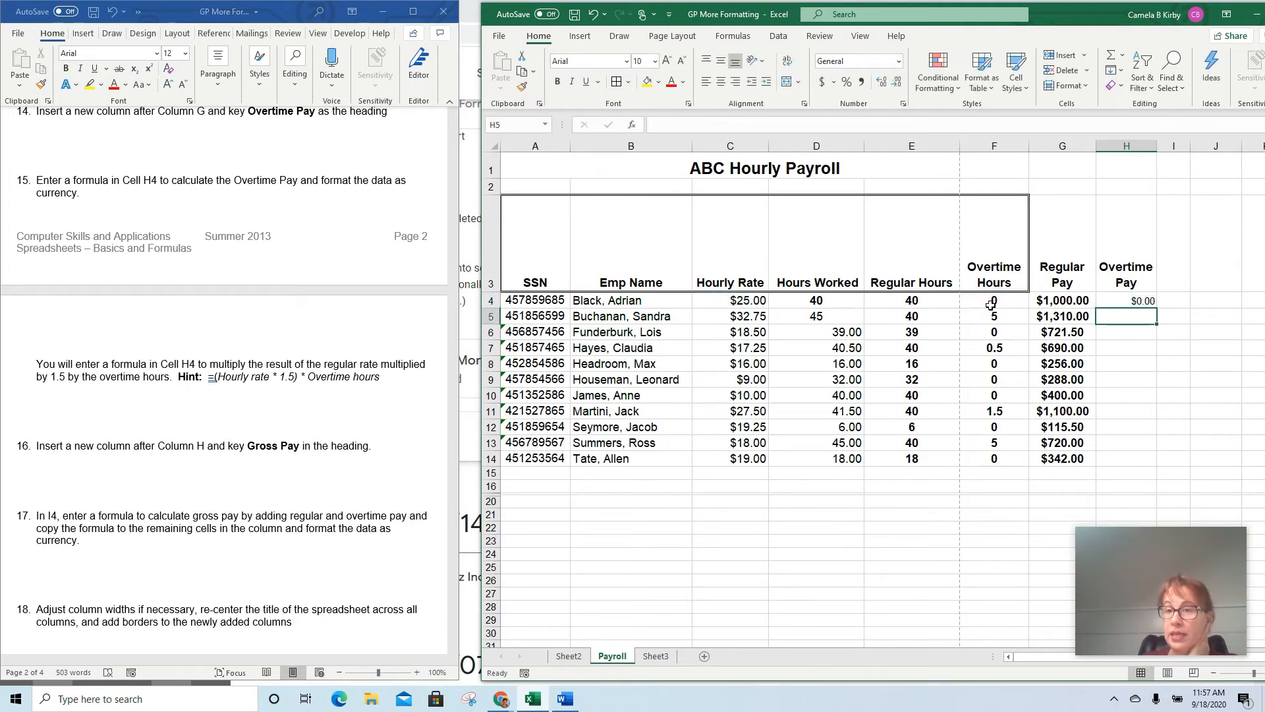
key("Up")
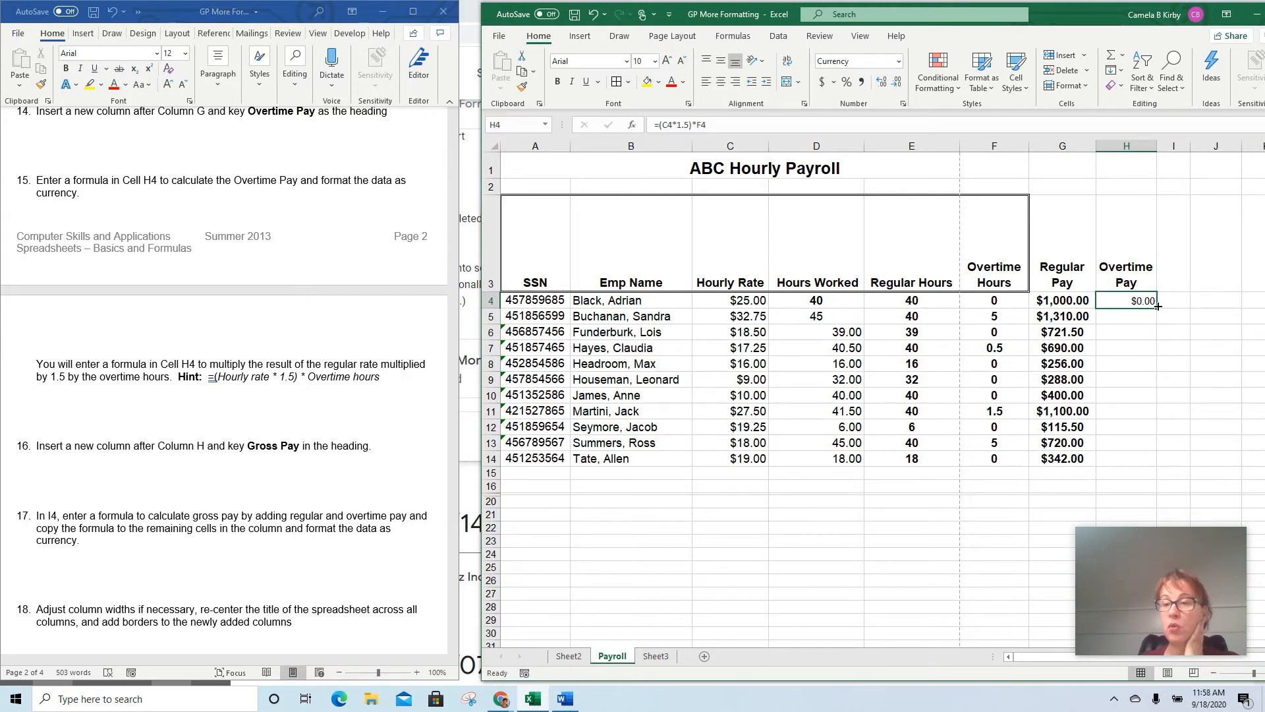
left_click_drag(1157, 308, 1157, 467)
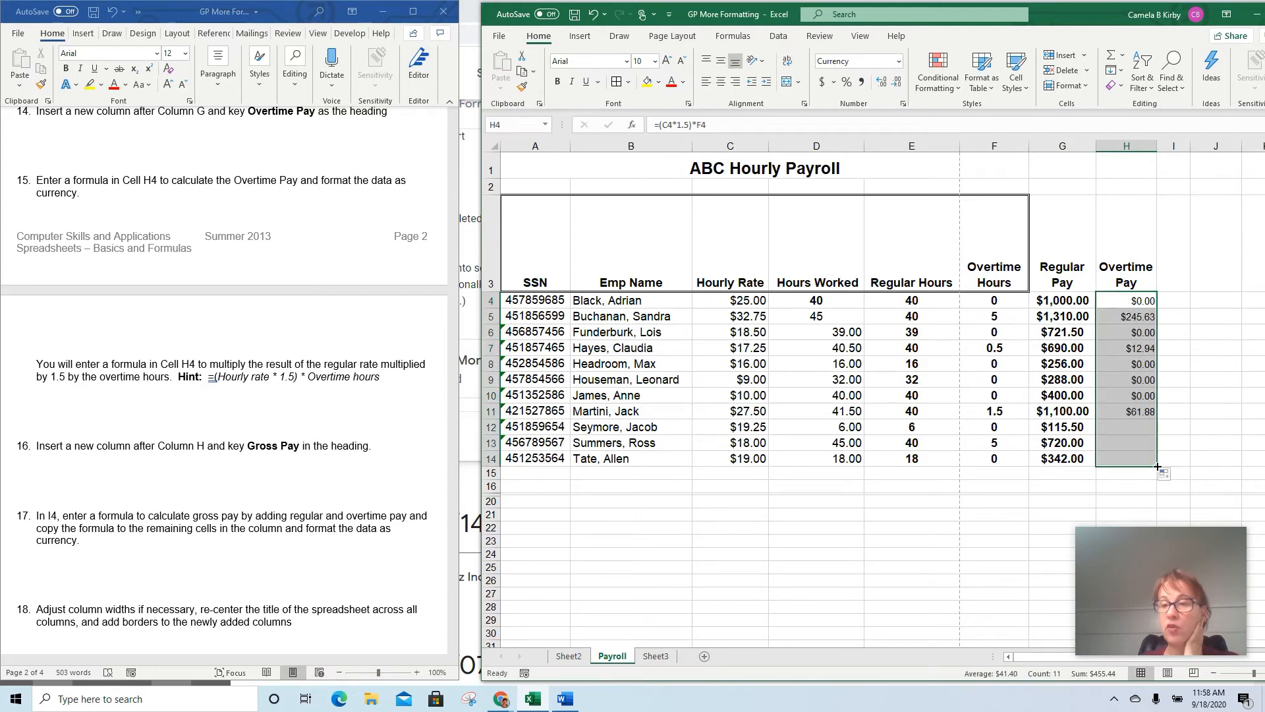
Examine the Overtime Pay formulas down column H against the regular and overtime hours, including rows 5, 7, 11 and 13
left_click(1137, 320)
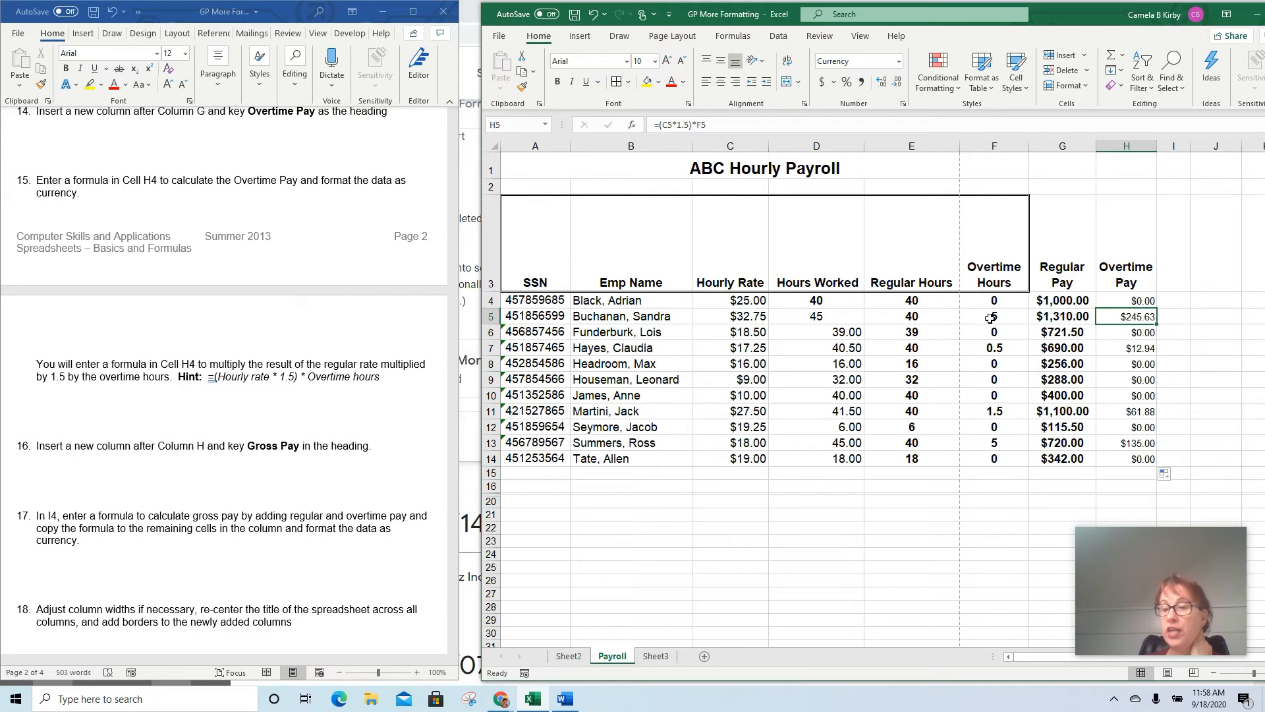
left_click(919, 317)
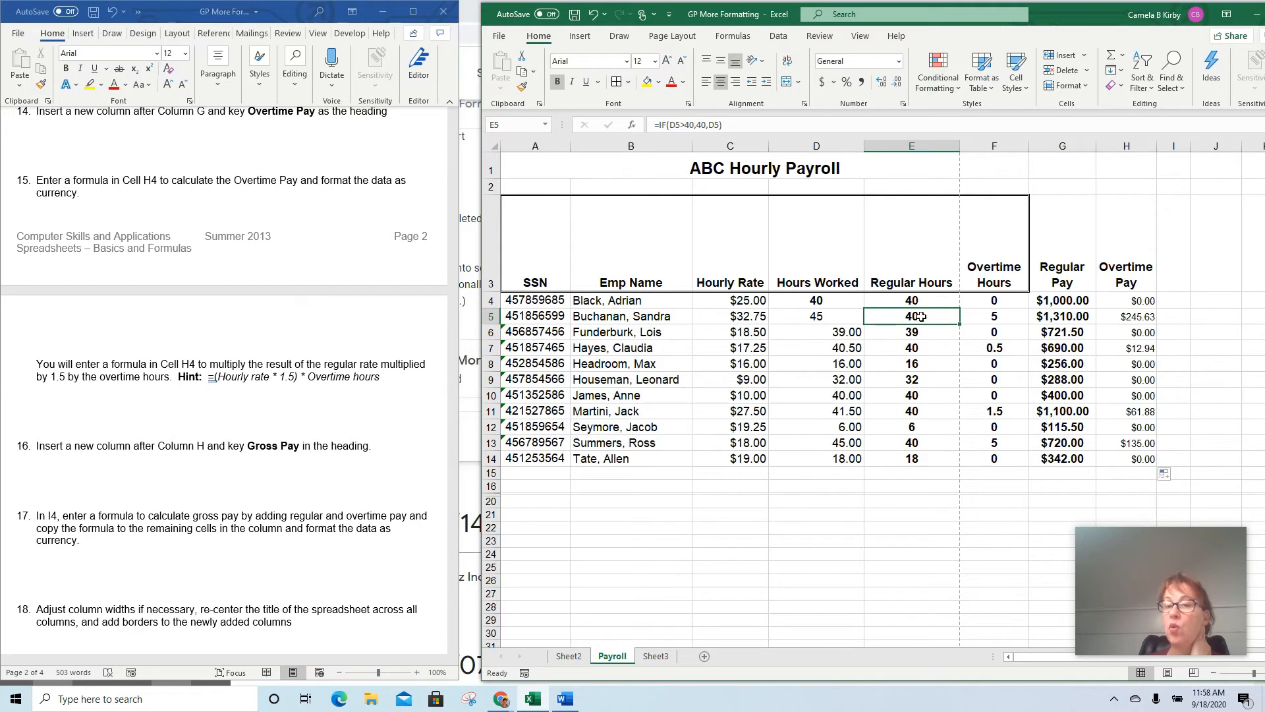
left_click(980, 316)
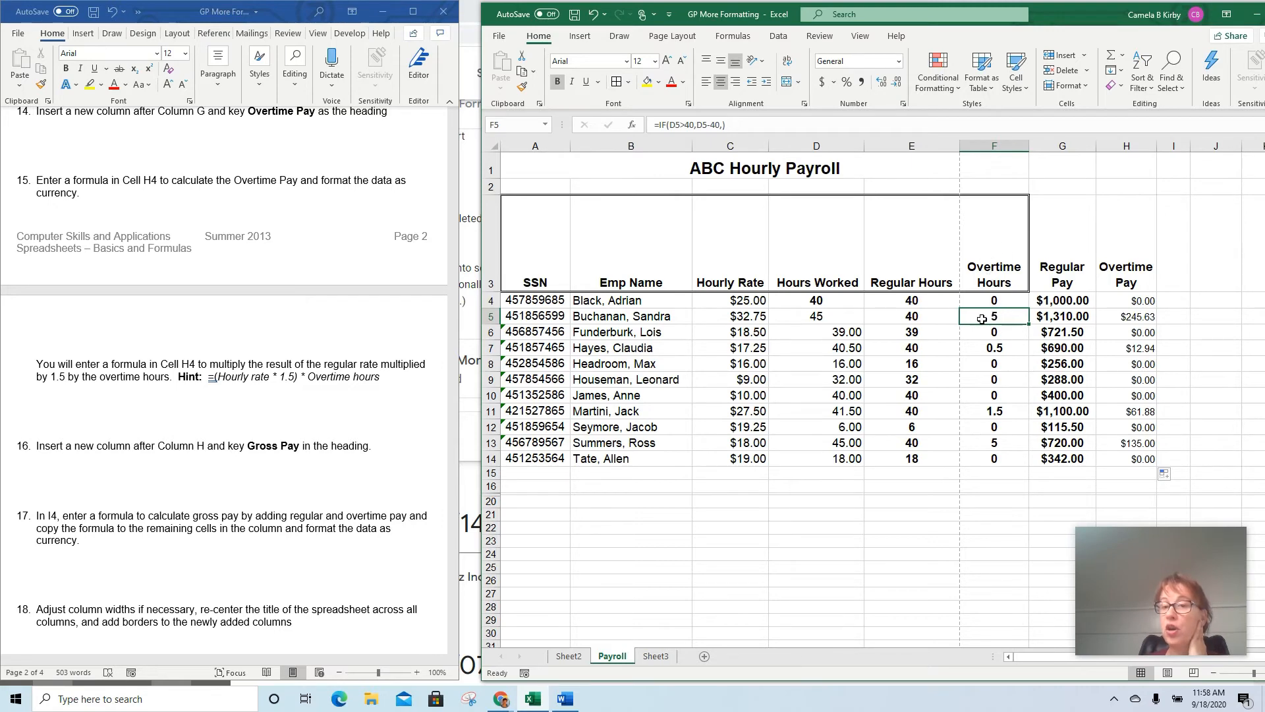
left_click(1107, 318)
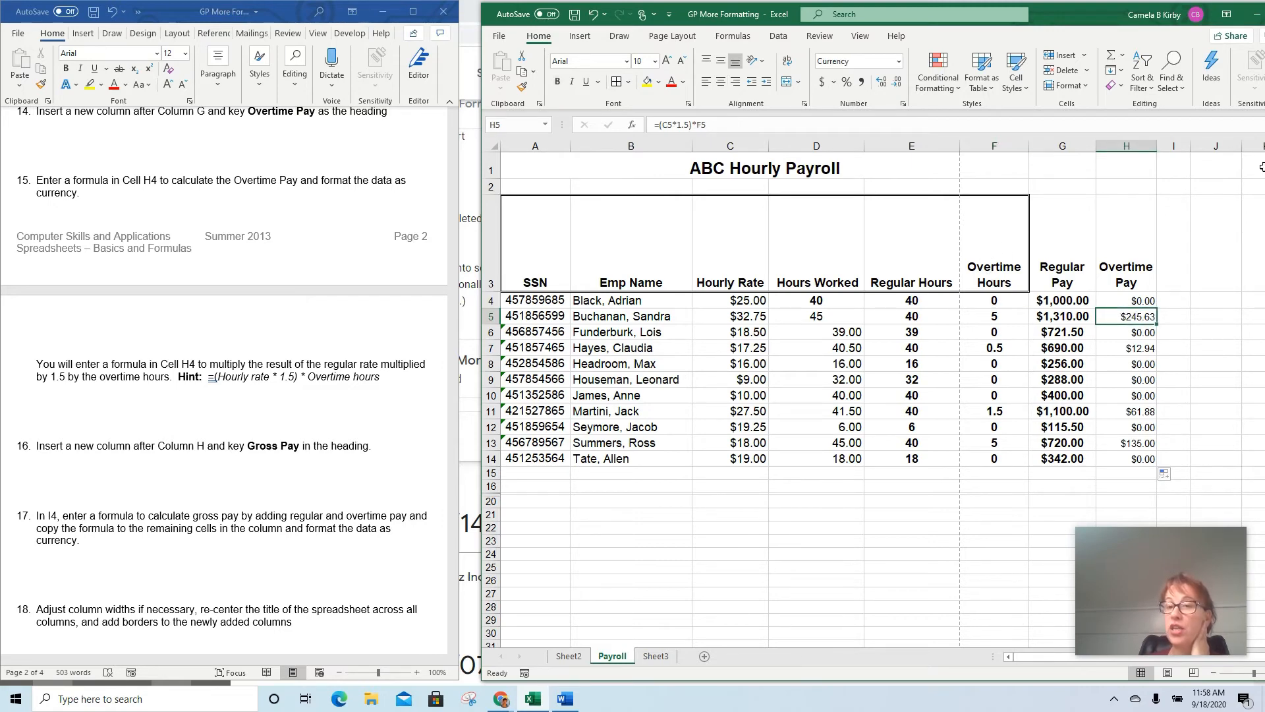
key("Down")
key("Down")
key("Down")
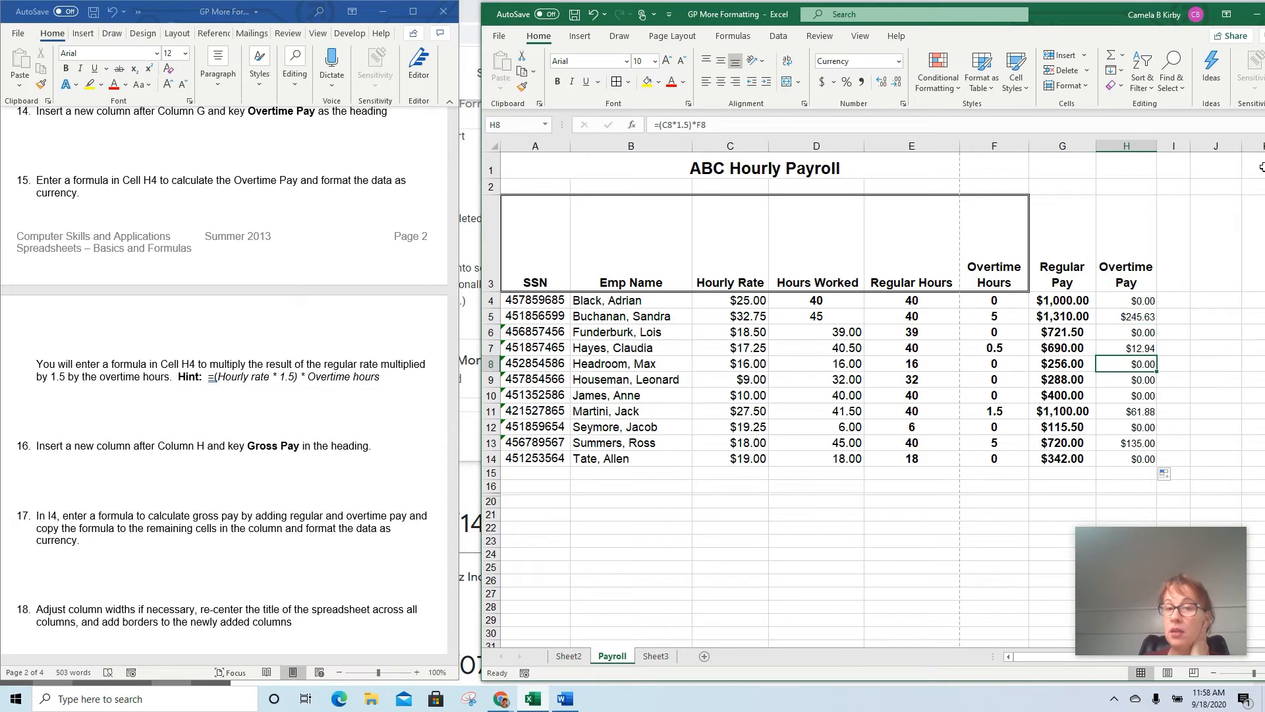
key("Up")
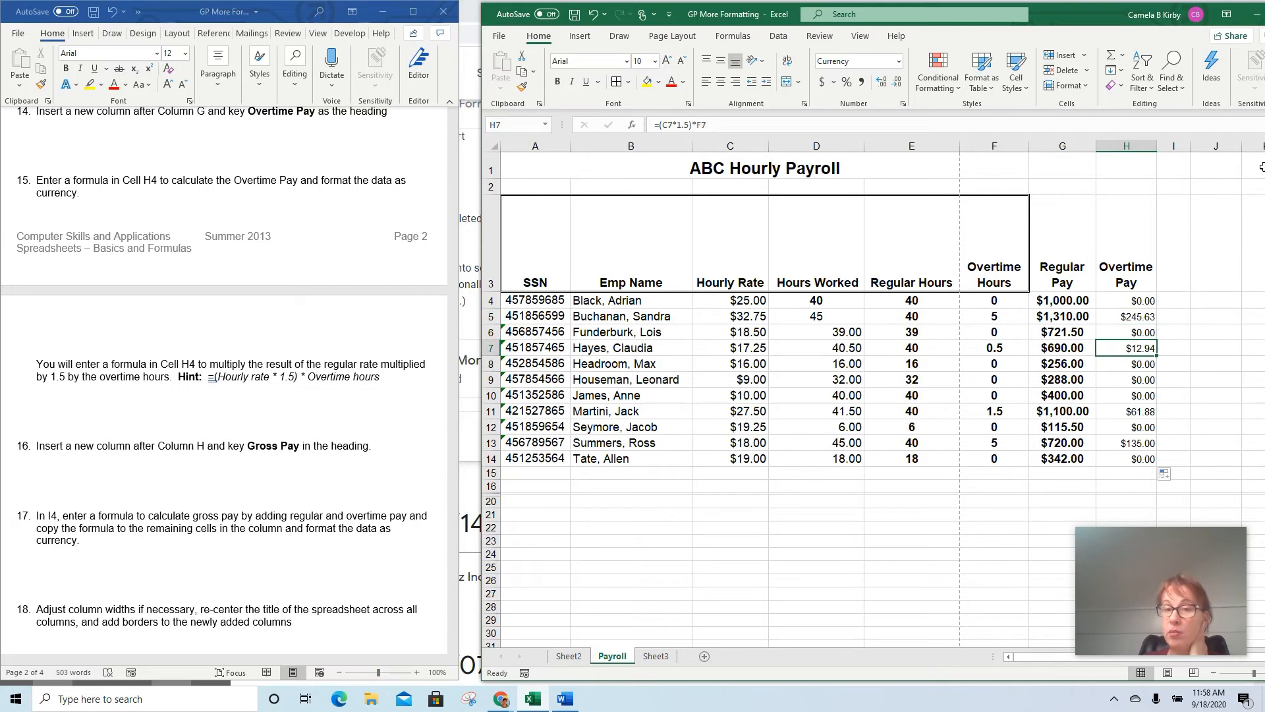
key("Down")
key("Down")
key("Down")
key("Down")
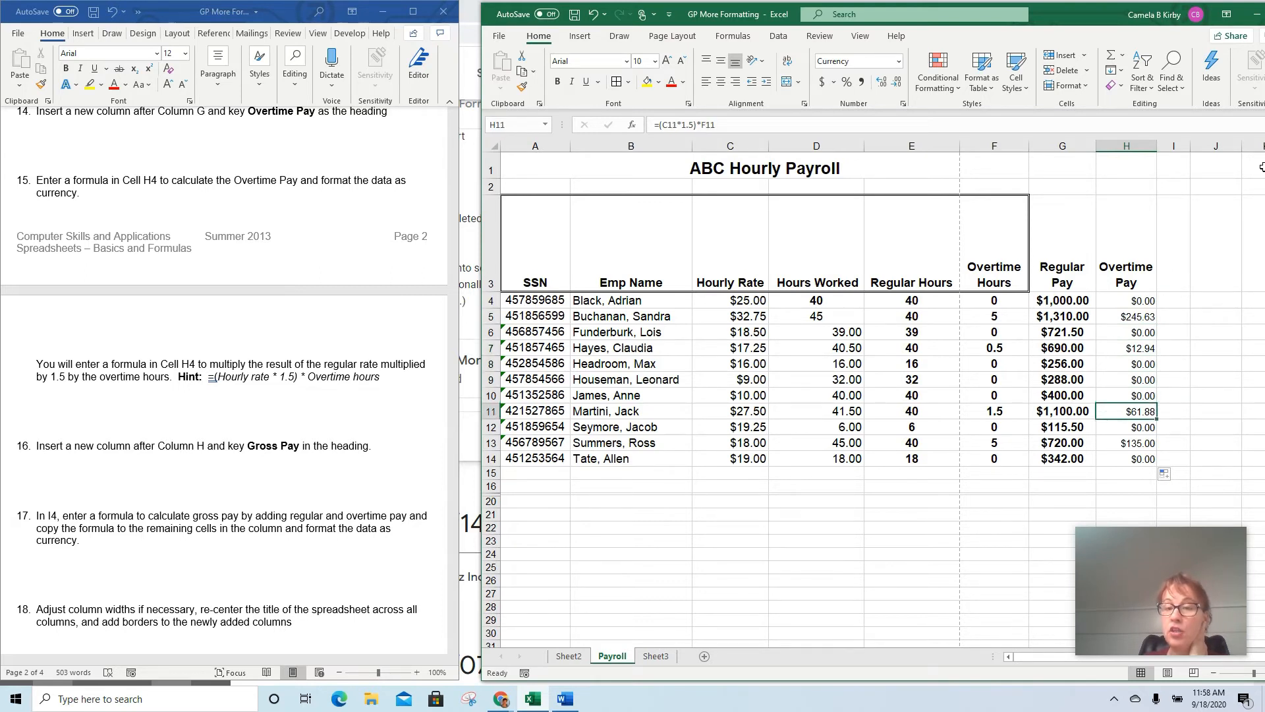
key("Down")
key("Down")
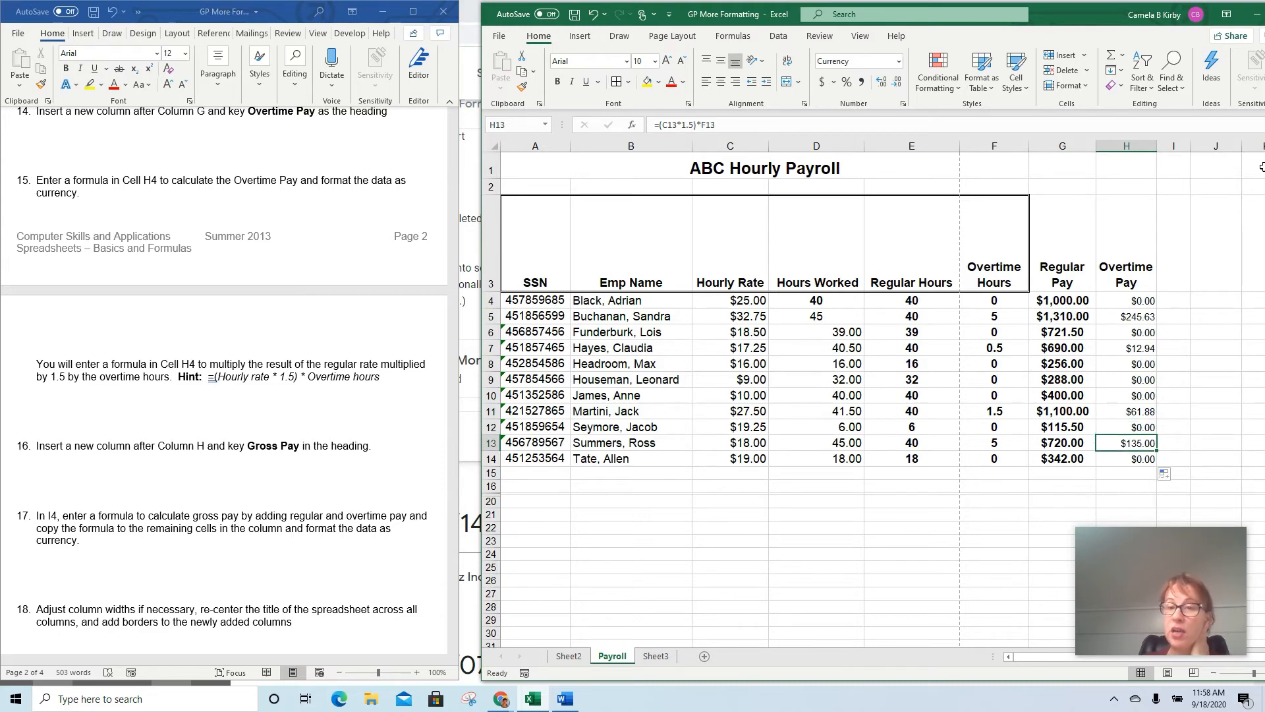
Compare Hours Worked with Regular Hours and Overtime Hours for employees in rows 4, 5, 7 and 11
left_click(817, 301)
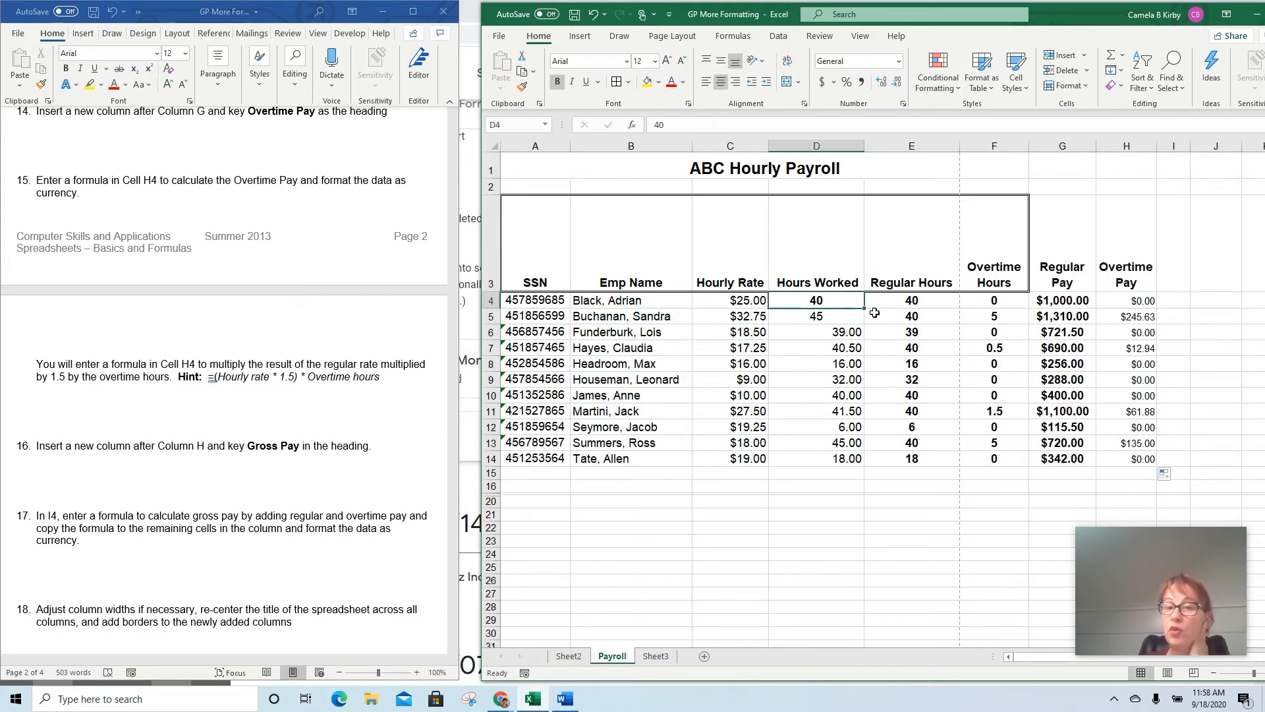
left_click(823, 319)
left_click(911, 313)
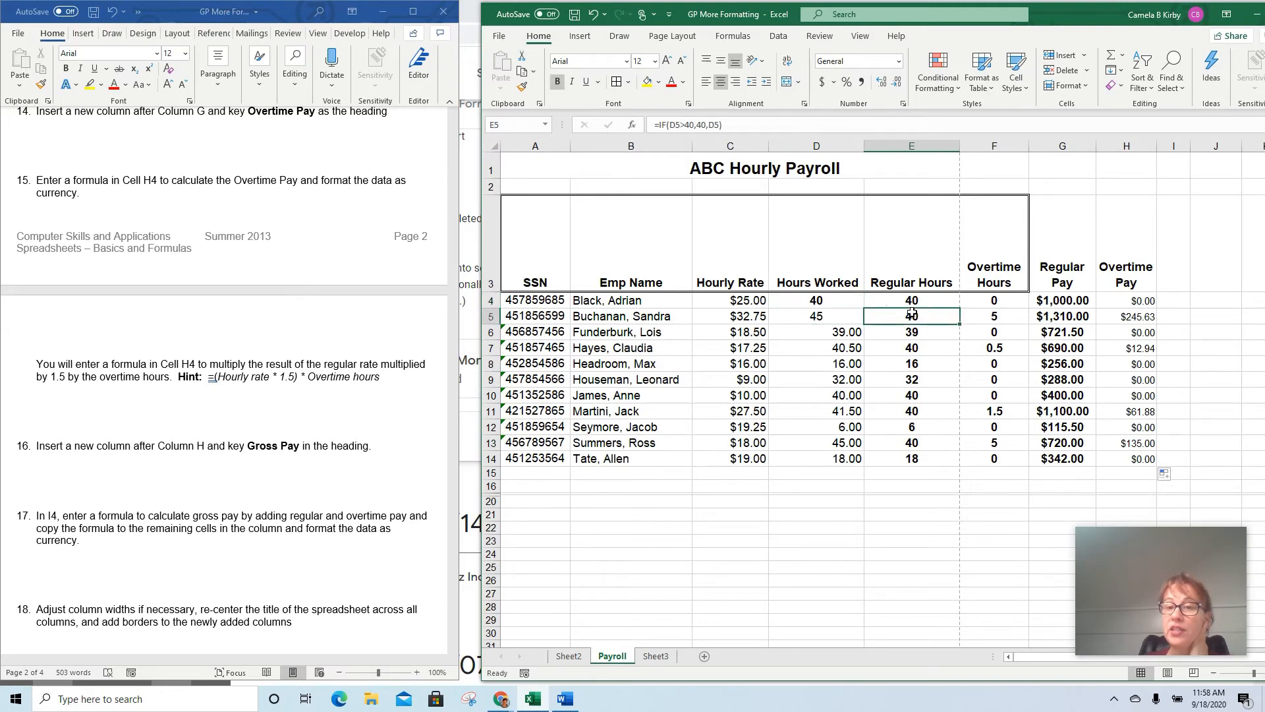
left_click(847, 316)
left_click(911, 319)
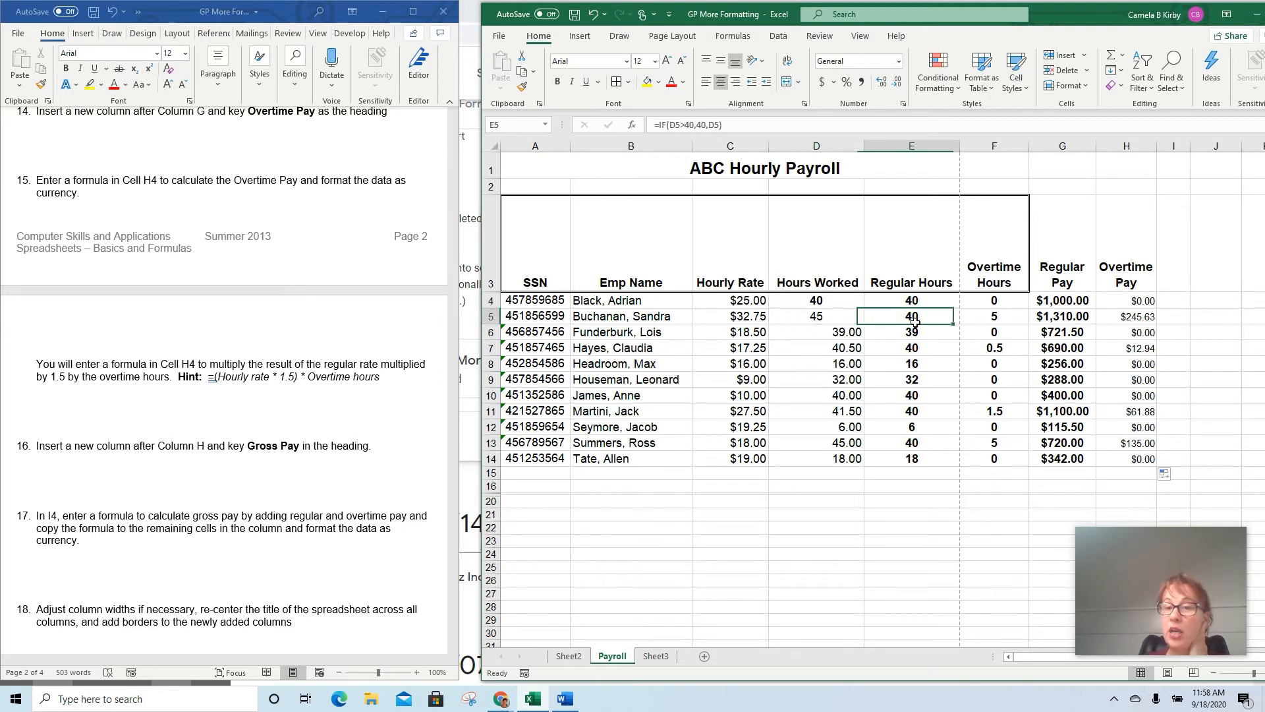
left_click(838, 411)
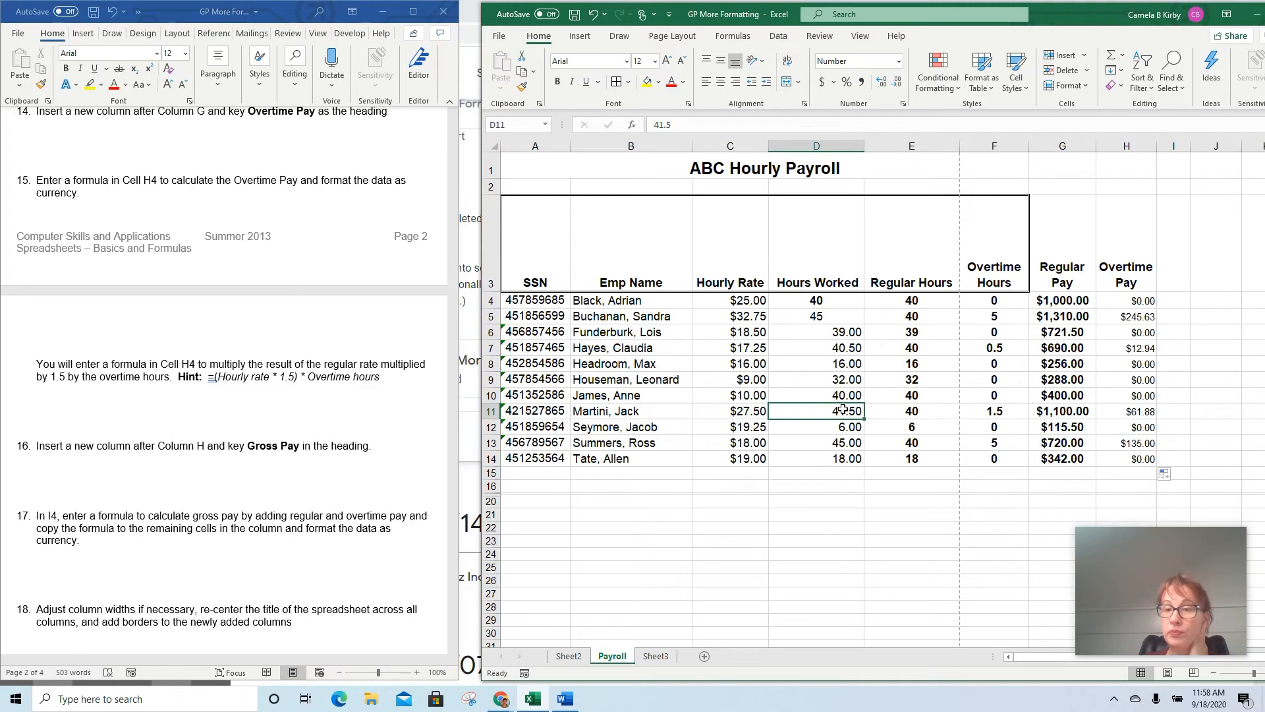
left_click(850, 348)
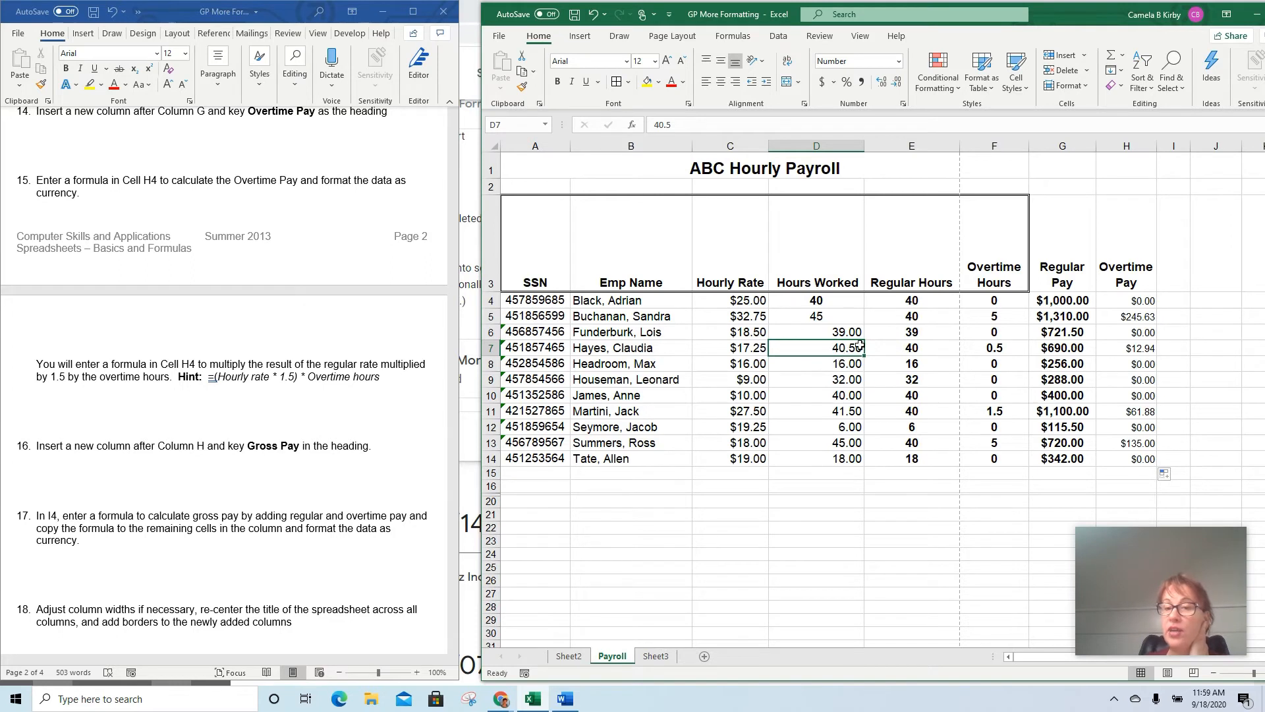
left_click(1006, 352)
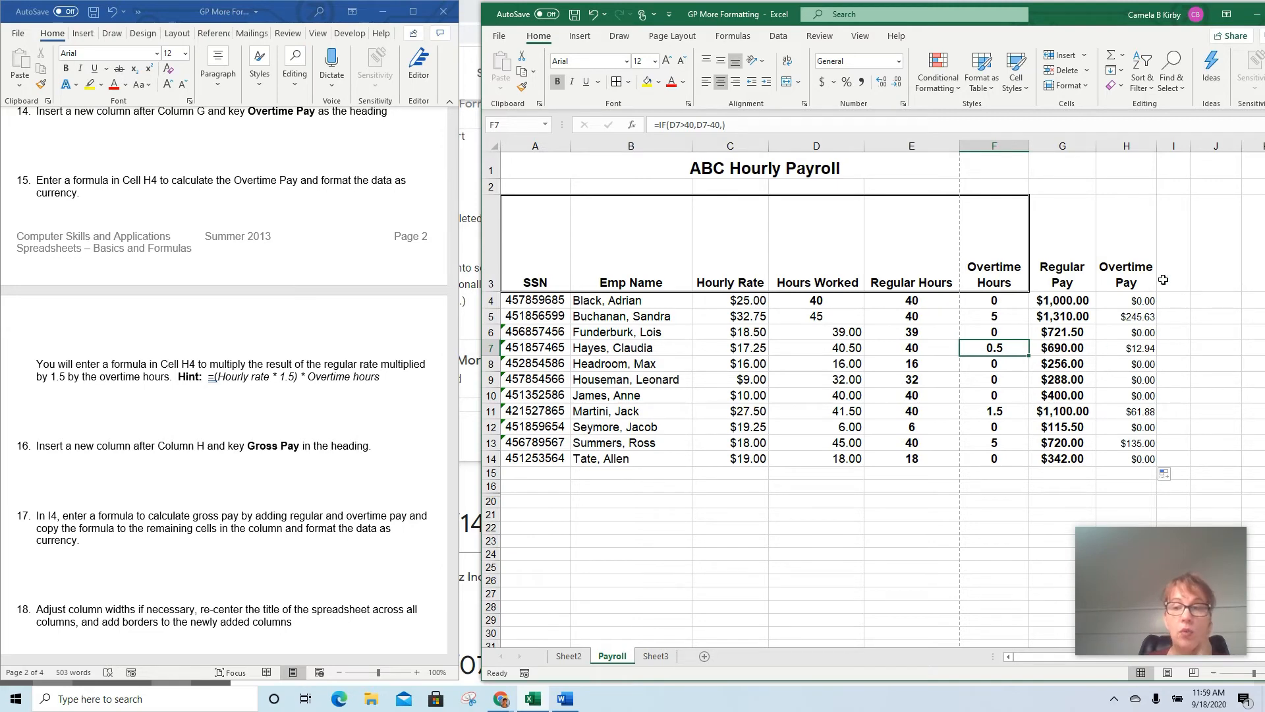
Enter Gross Pay as the heading in I3 and widen column I so the heading fits on two lines
left_click(1178, 265)
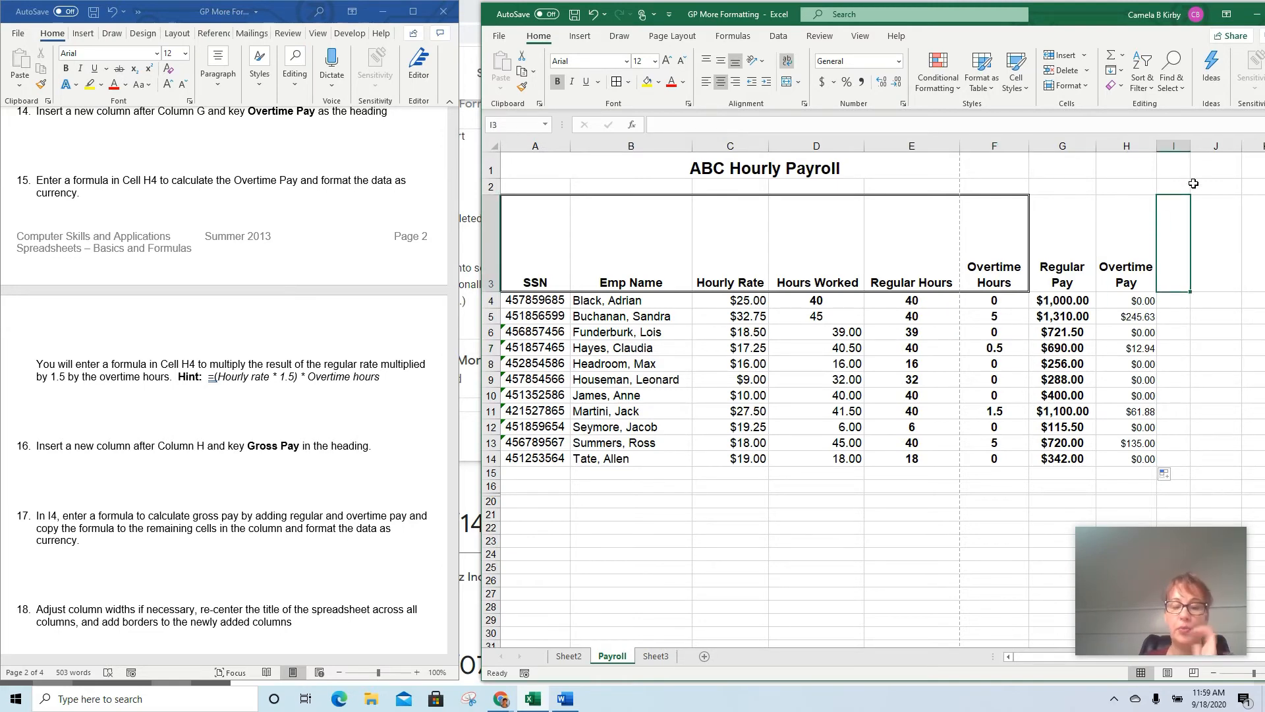
type("Gross")
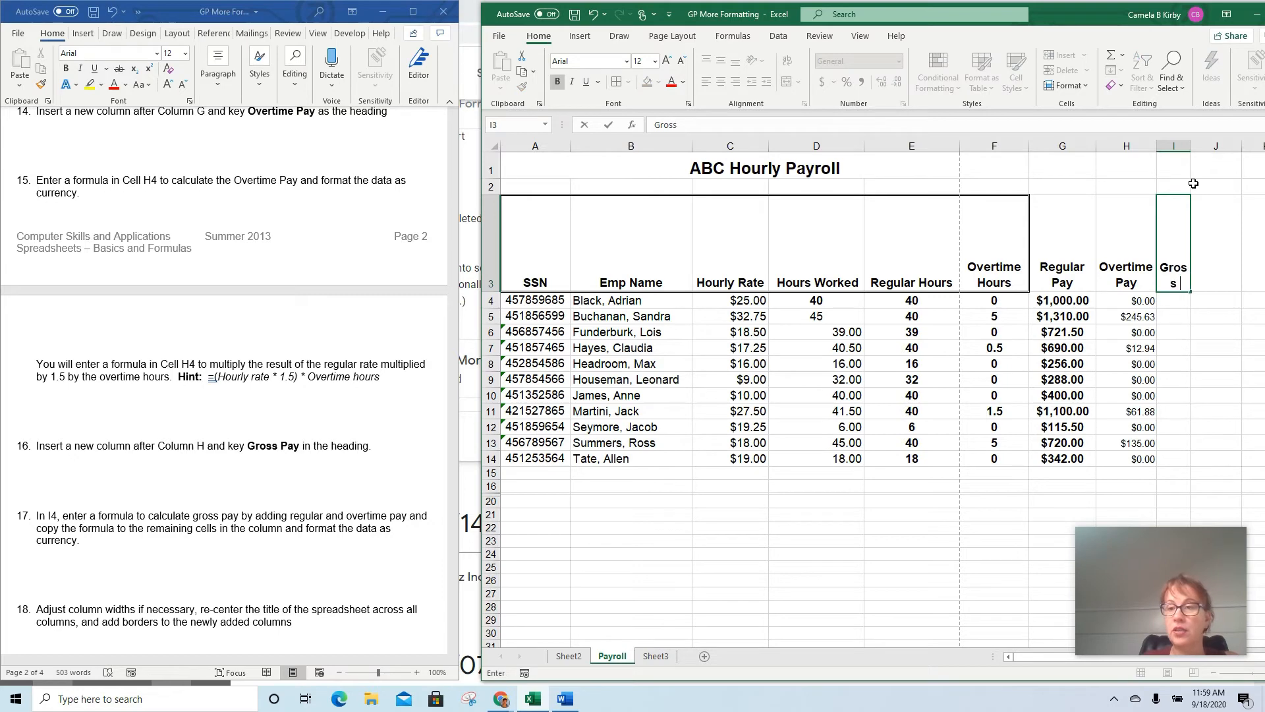
type(" Pay")
key("Return")
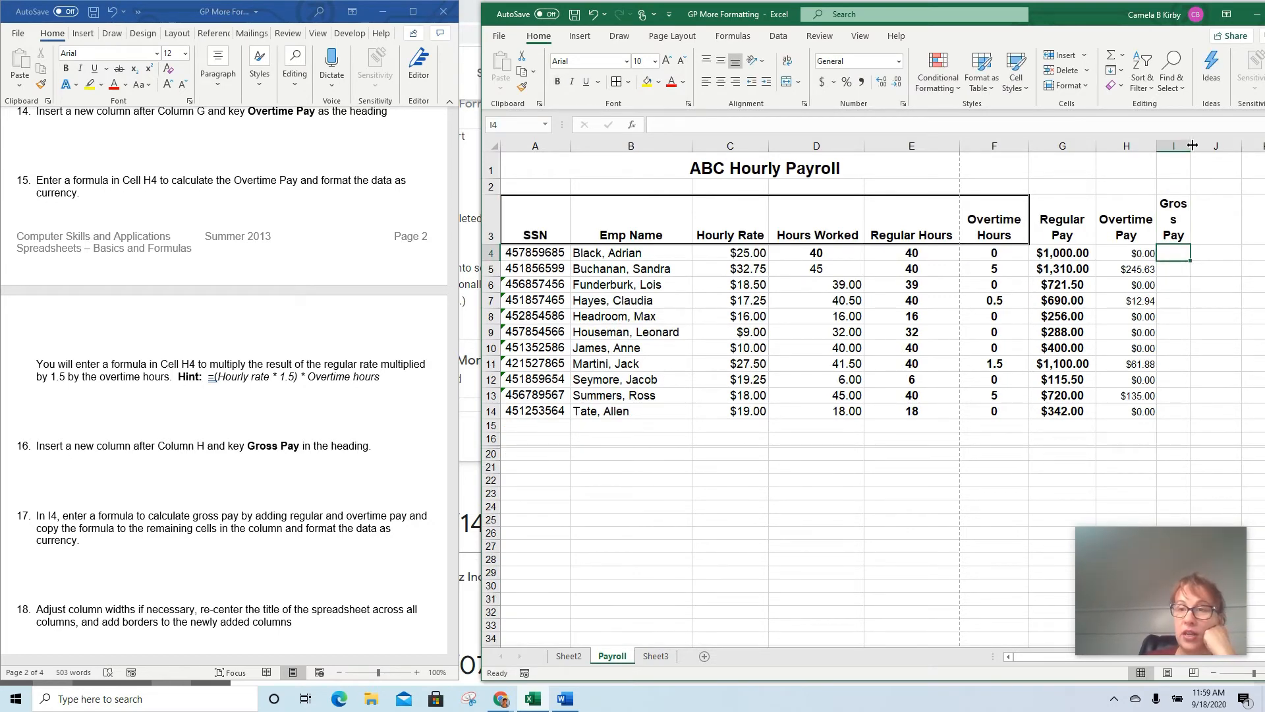
left_click_drag(1192, 145, 1198, 145)
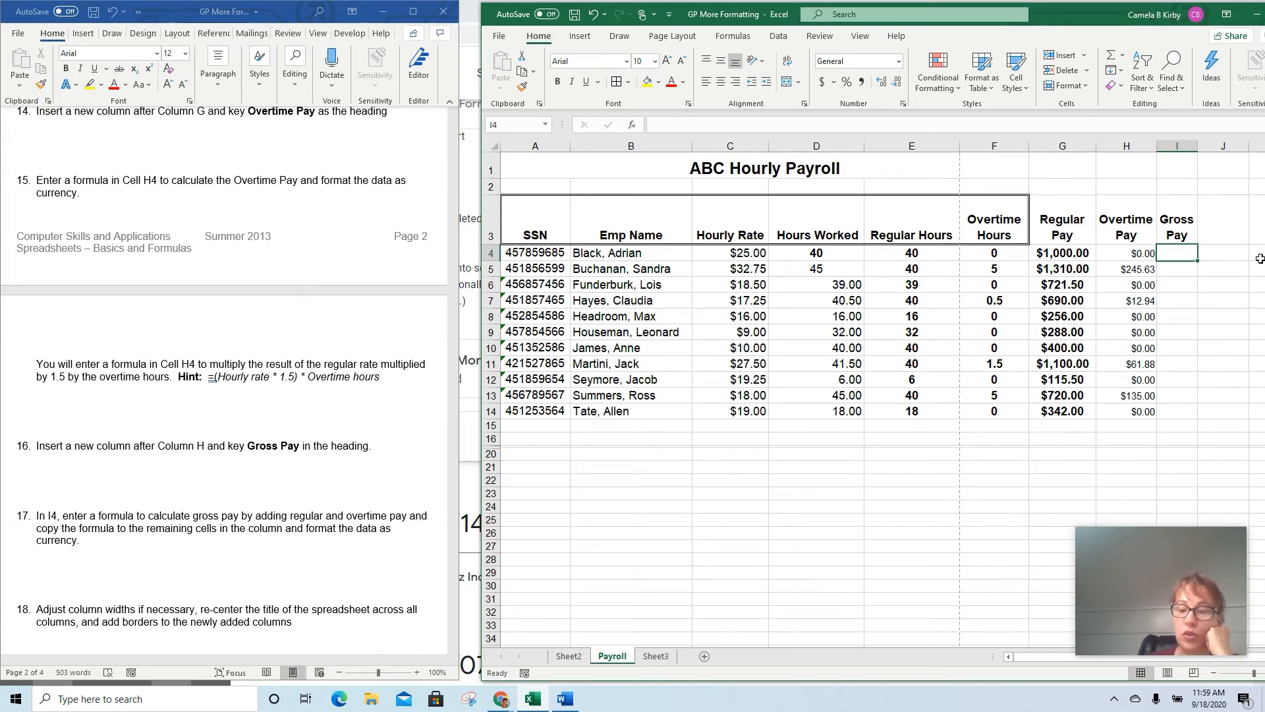
Enter the formula =G4+H4 in I4 for gross pay and widen column I to fit the amount
type("=")
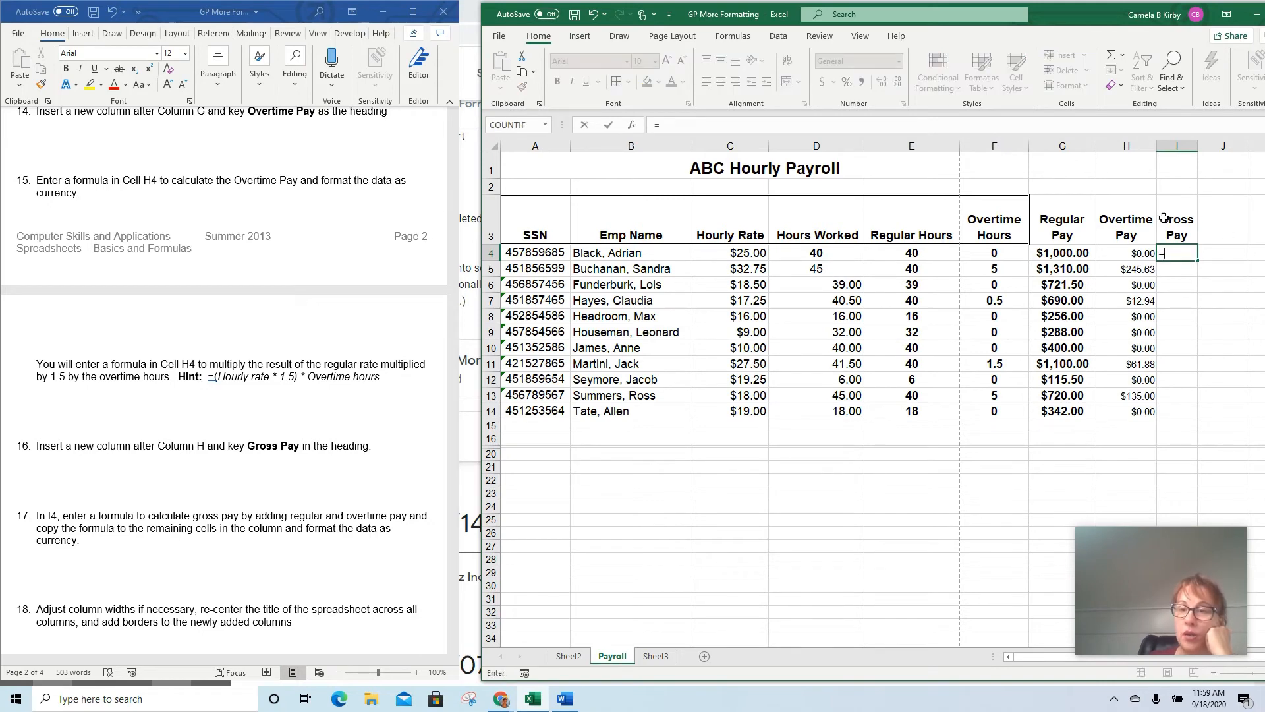
left_click(1059, 259)
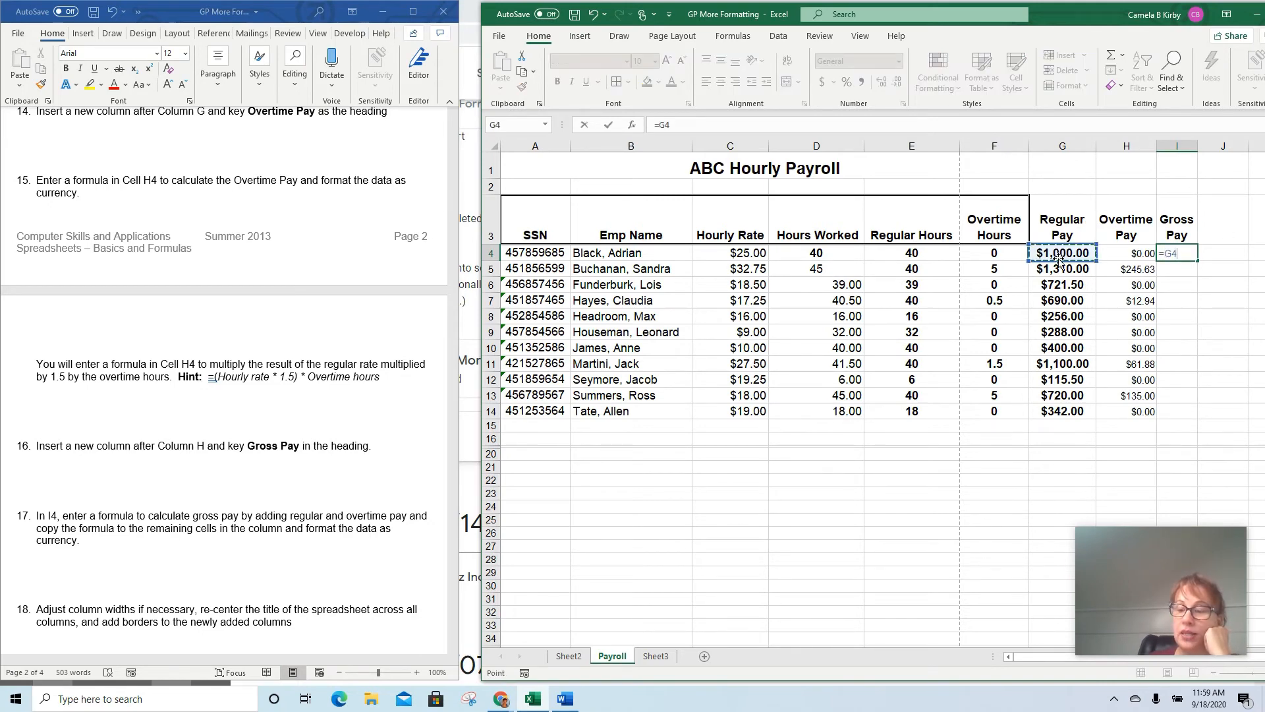
type("+")
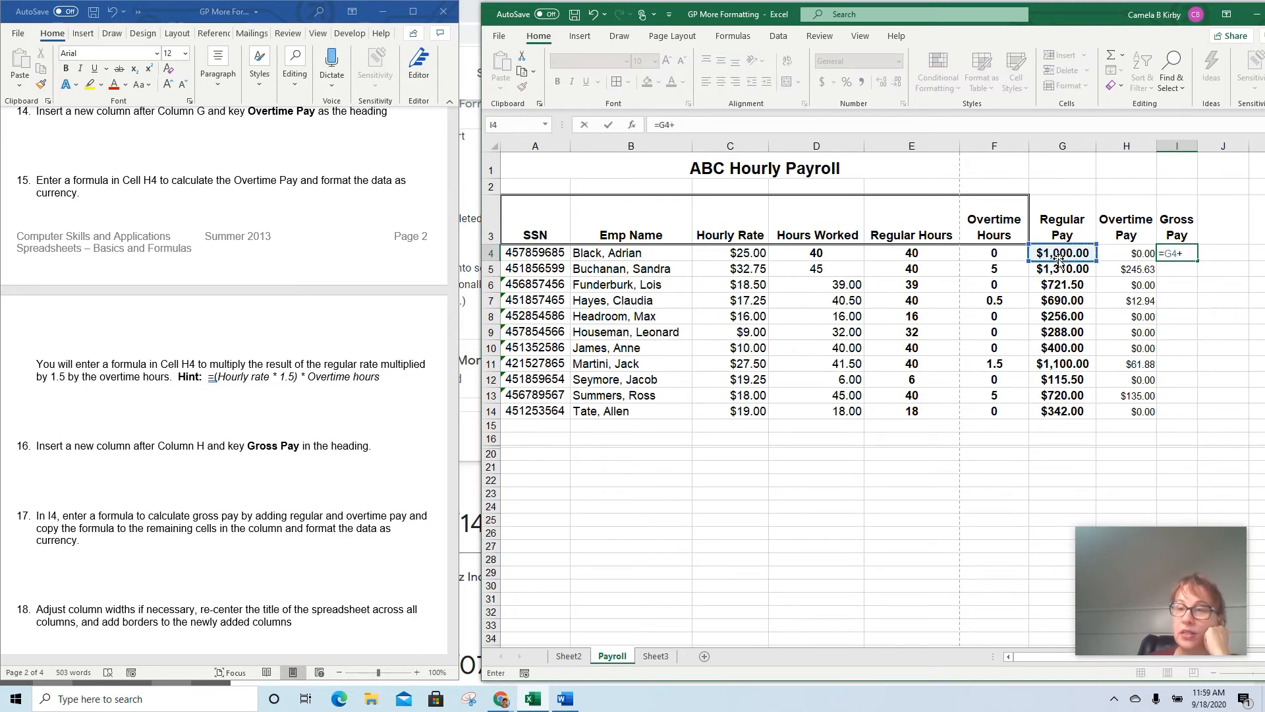
left_click(1129, 257)
key("Return")
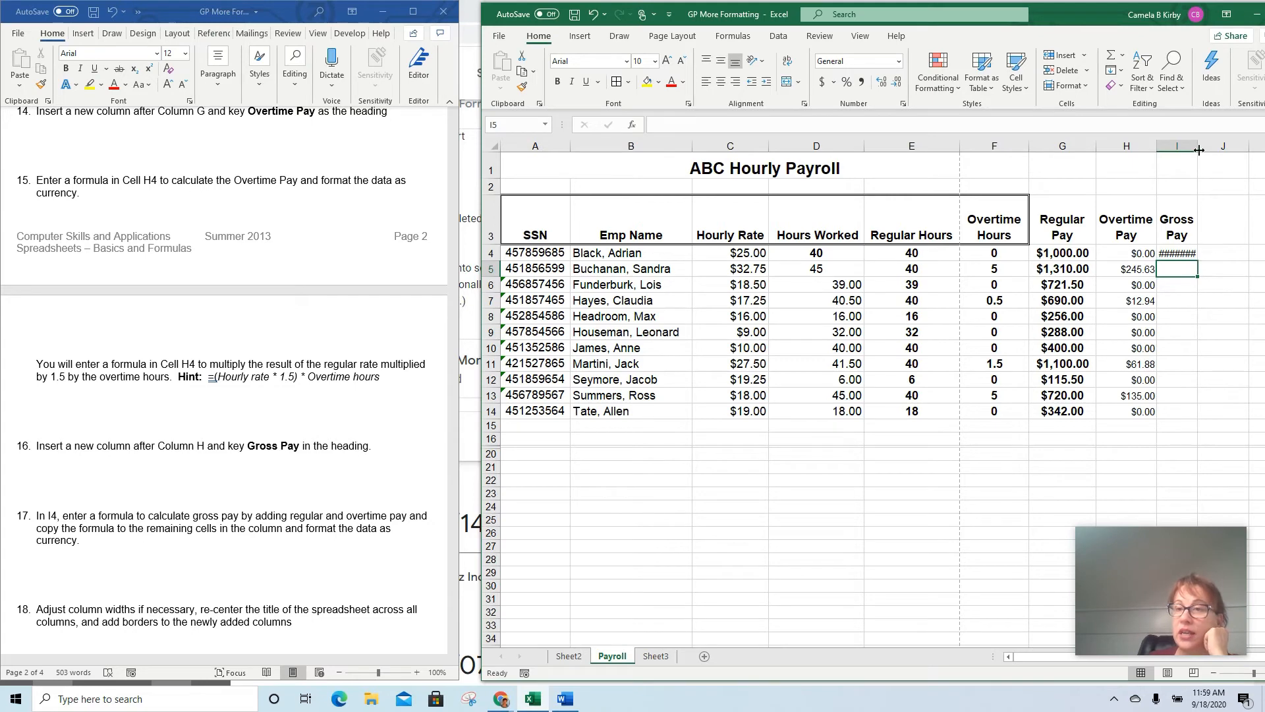
left_click_drag(1198, 147, 1213, 148)
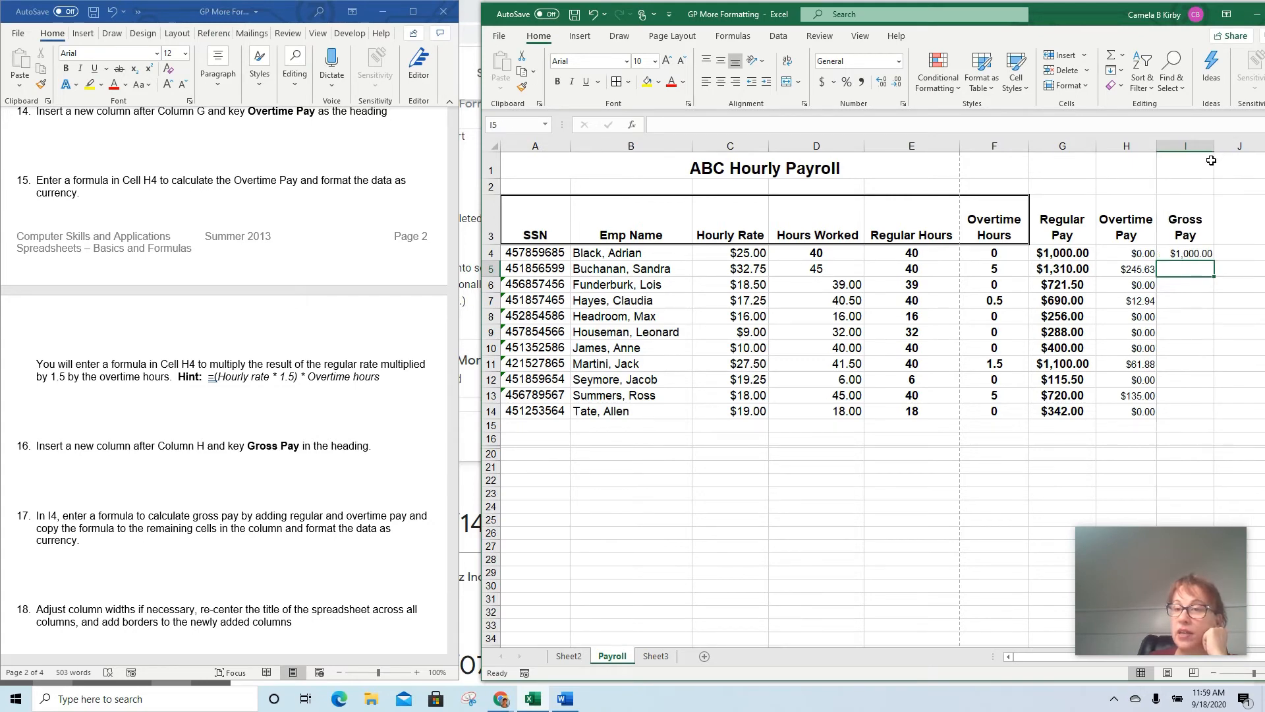
Fill the Gross Pay formula from I4 down through I14 and read tasks 18 to 20 in the instructions
left_click(1184, 253)
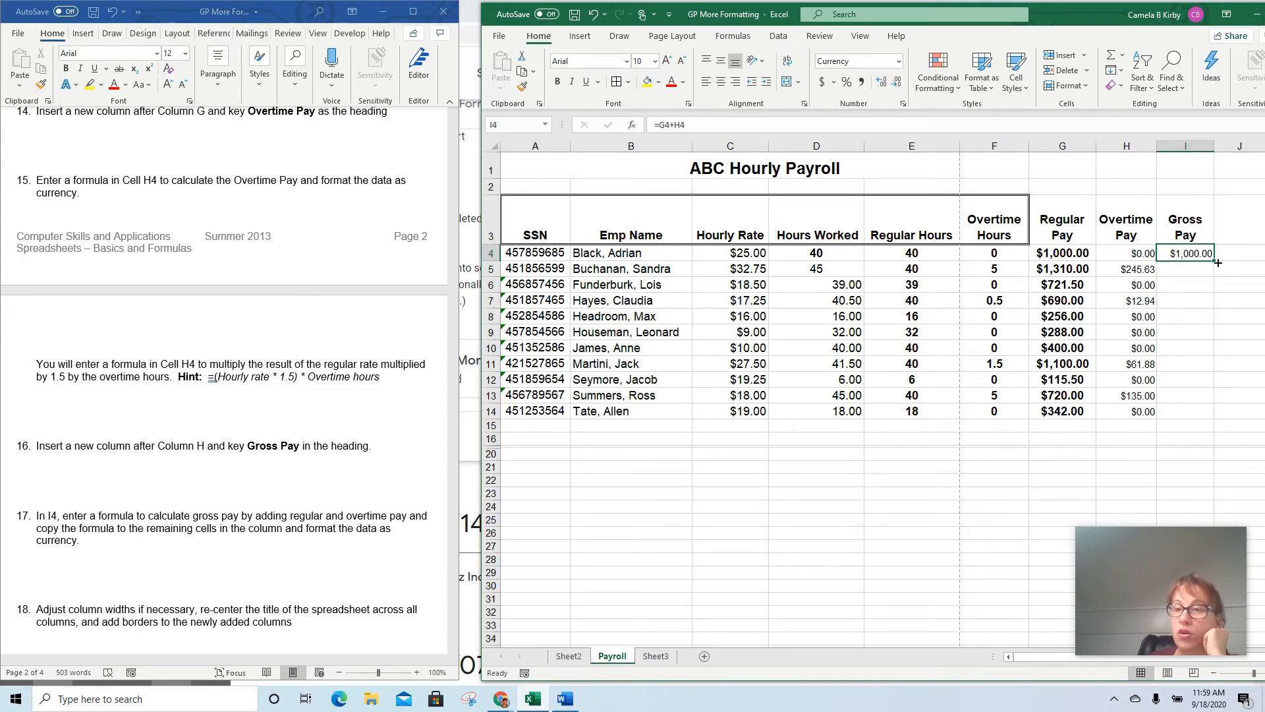
left_click_drag(1213, 260, 1221, 424)
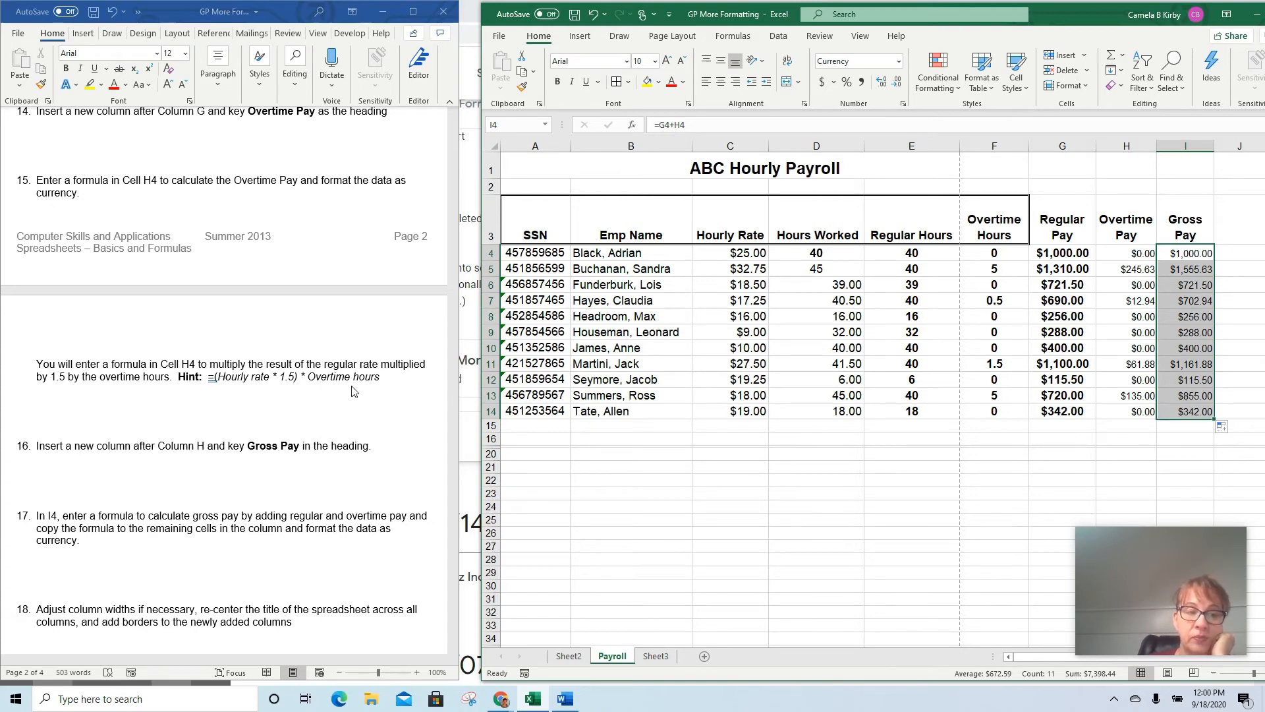
scroll(336, 395, "down", 6)
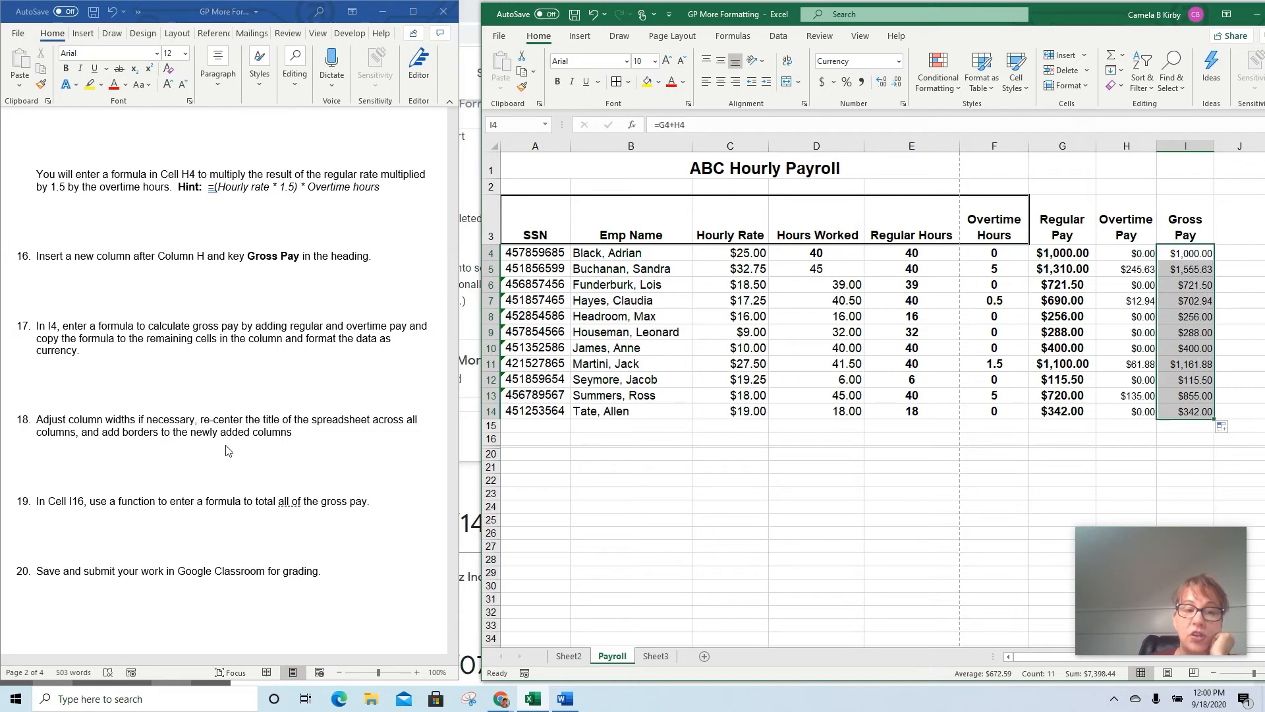
scroll(282, 445, "down", 1)
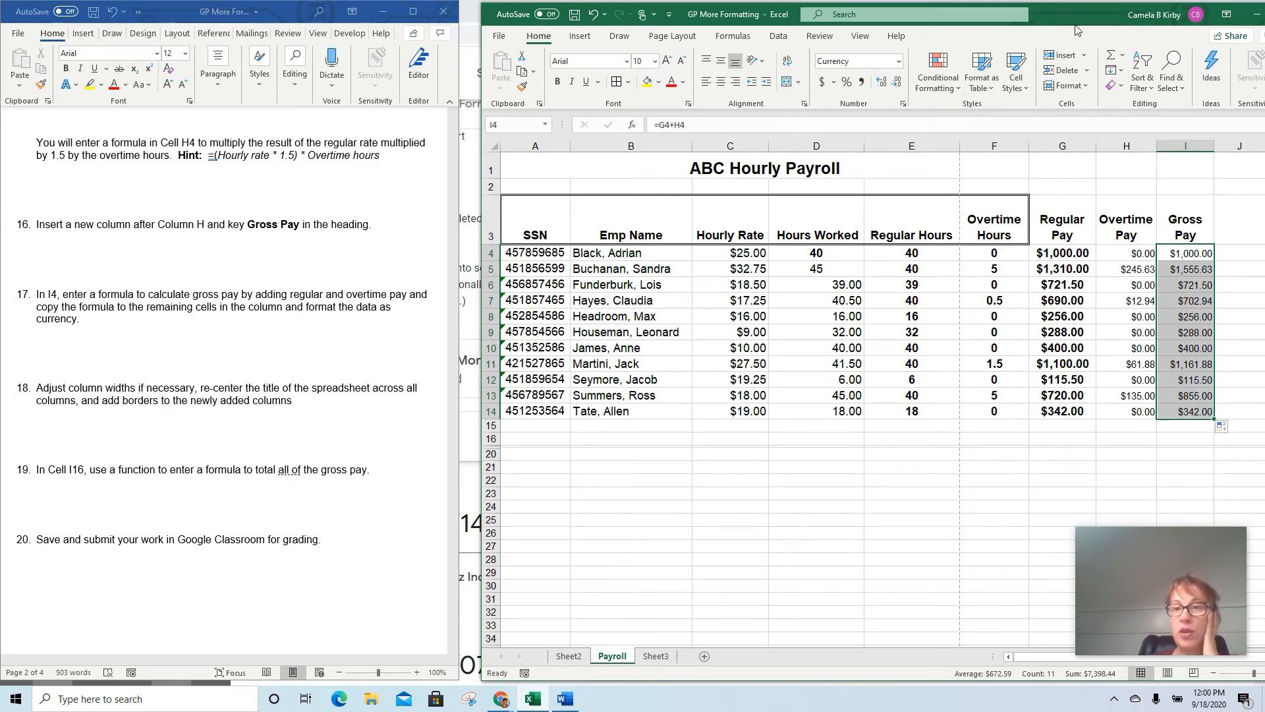
Re-center the ABC Hourly Payroll title by unmerging it and merging and centering it across A1:I1
left_click_drag(1067, 9, 1018, 9)
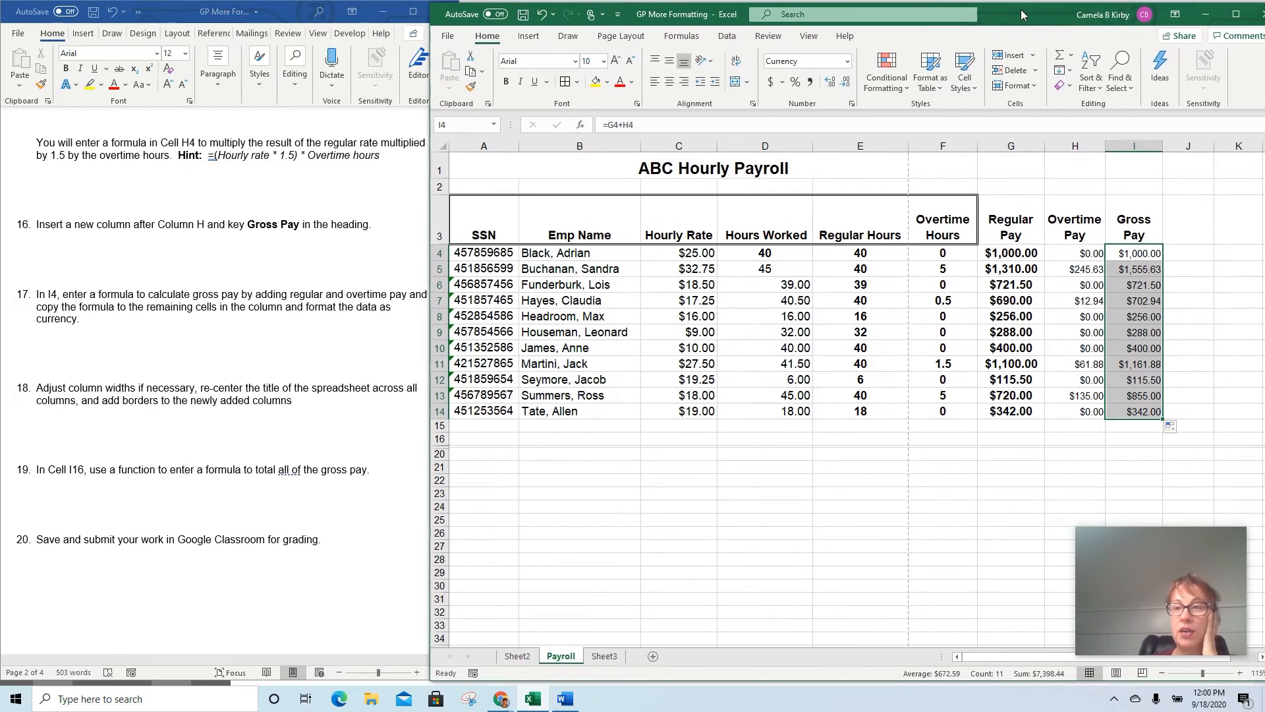
left_click(1237, 14)
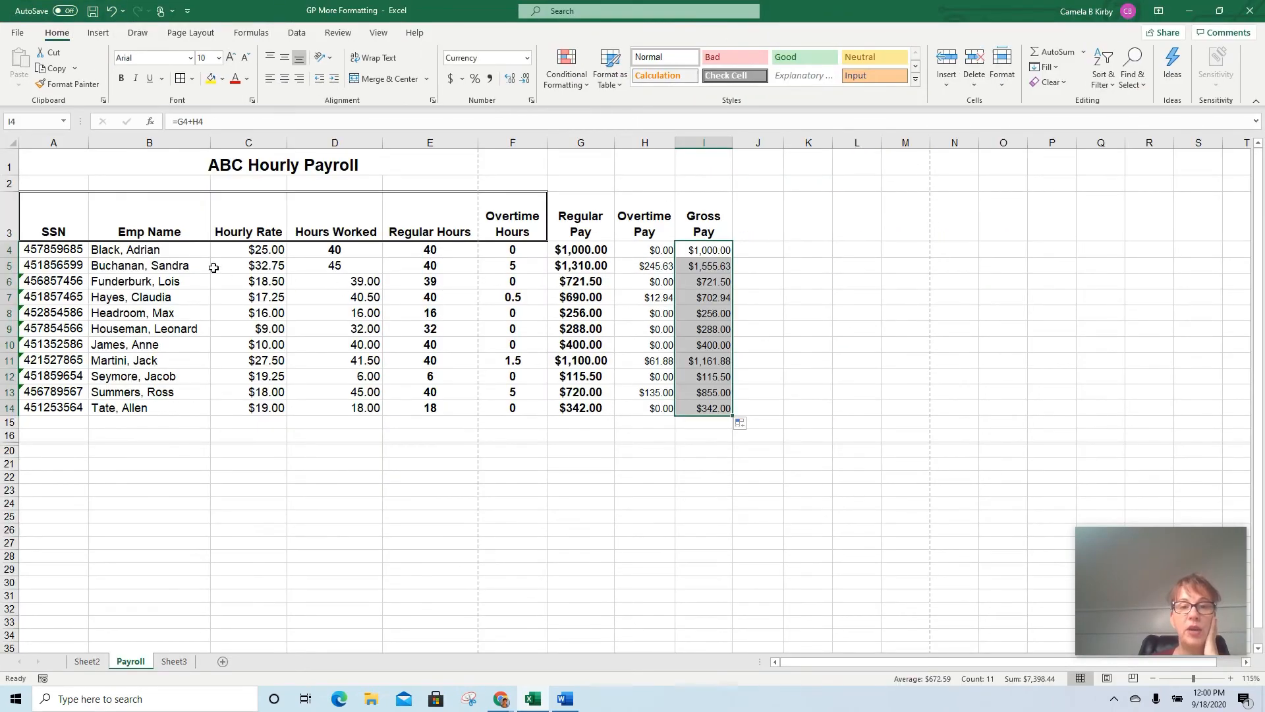
left_click(183, 167)
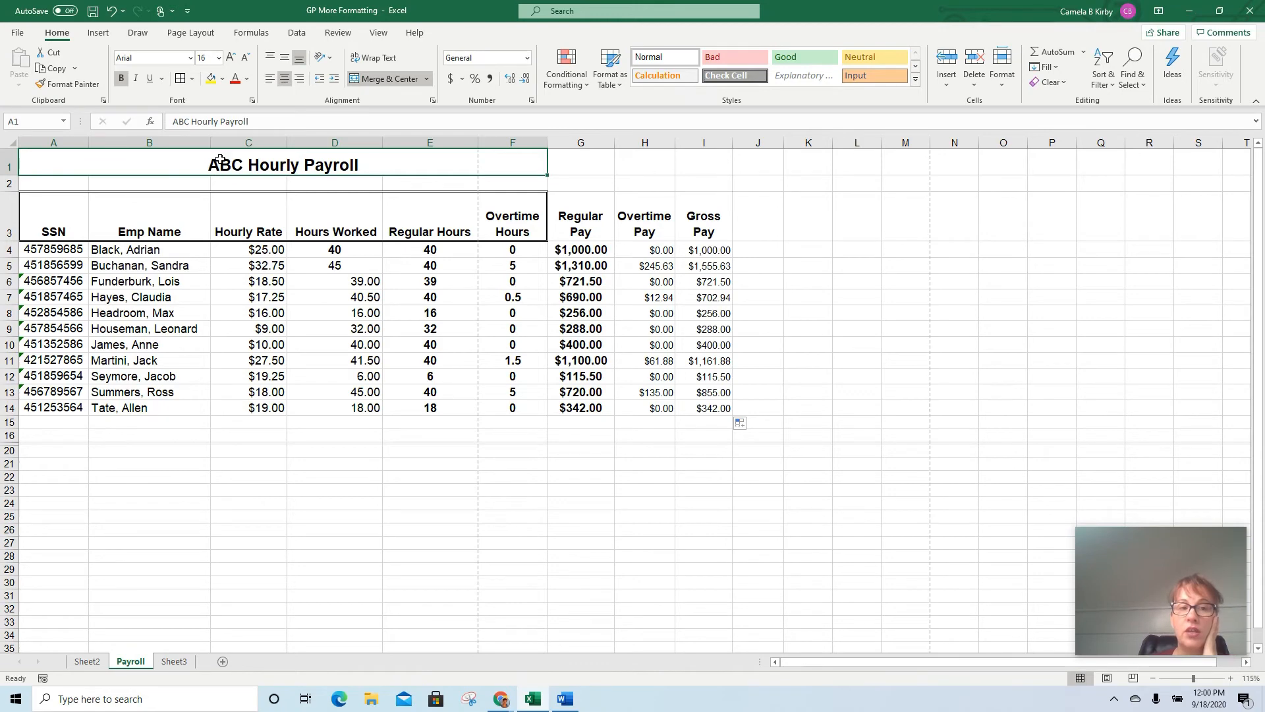
left_click_drag(283, 162, 690, 154)
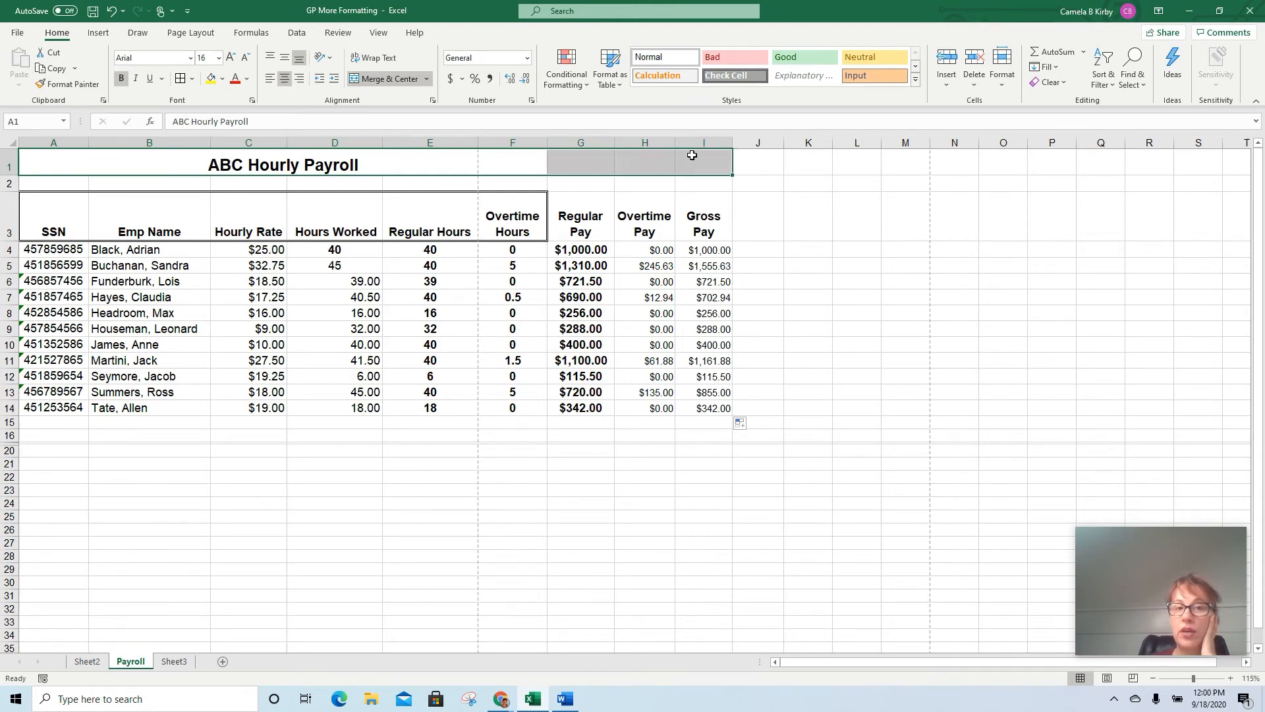
left_click(380, 81)
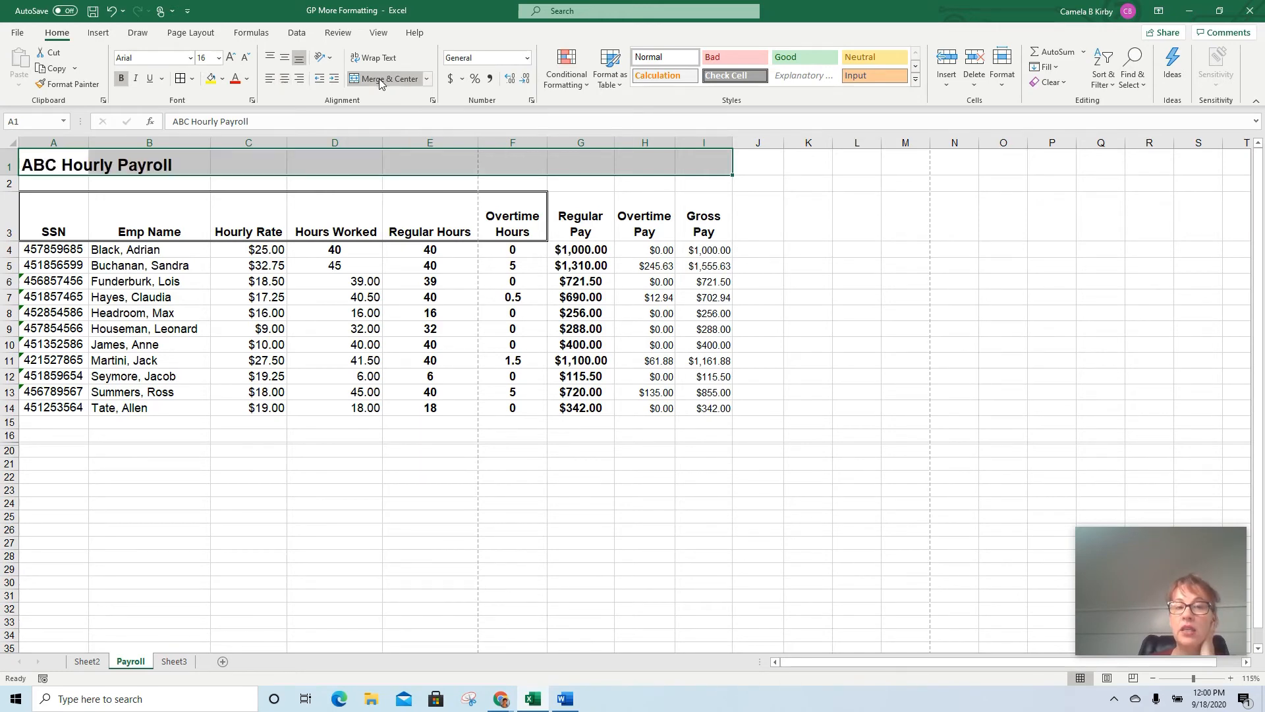
left_click(379, 81)
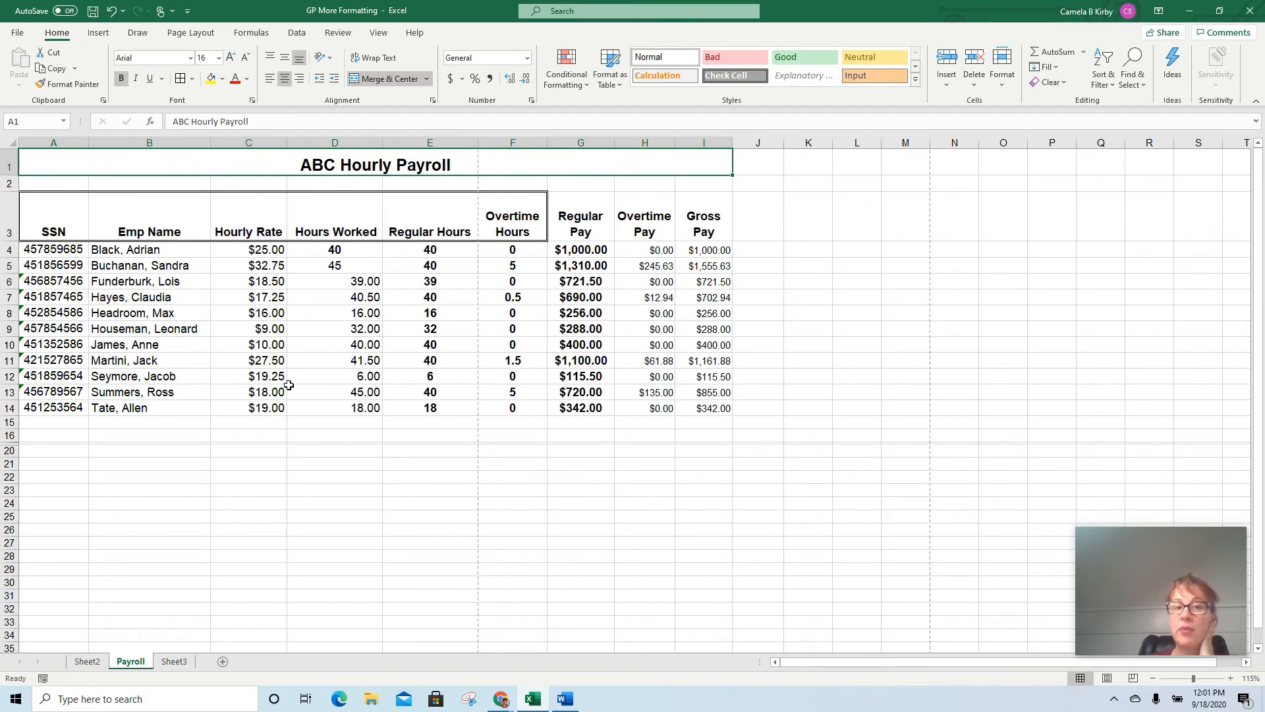
left_click_drag(50, 208, 708, 232)
left_click(799, 197)
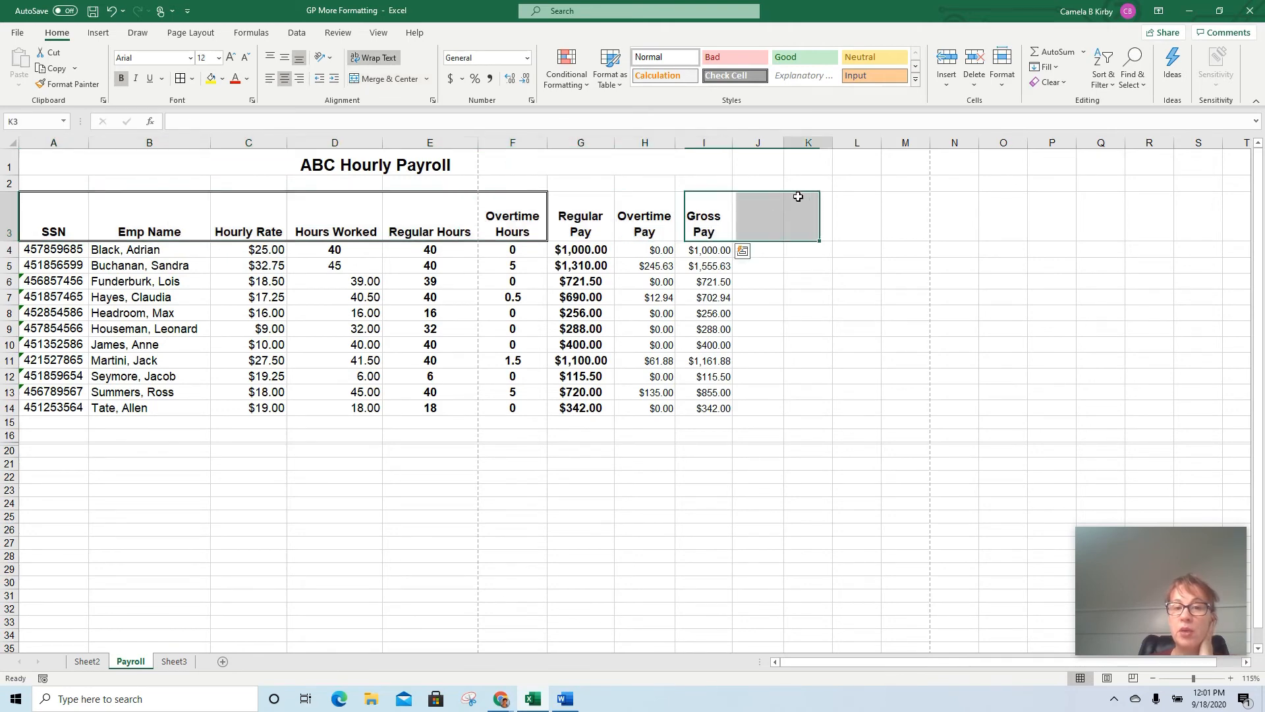
left_click(588, 205)
left_click(627, 220)
left_click(711, 224)
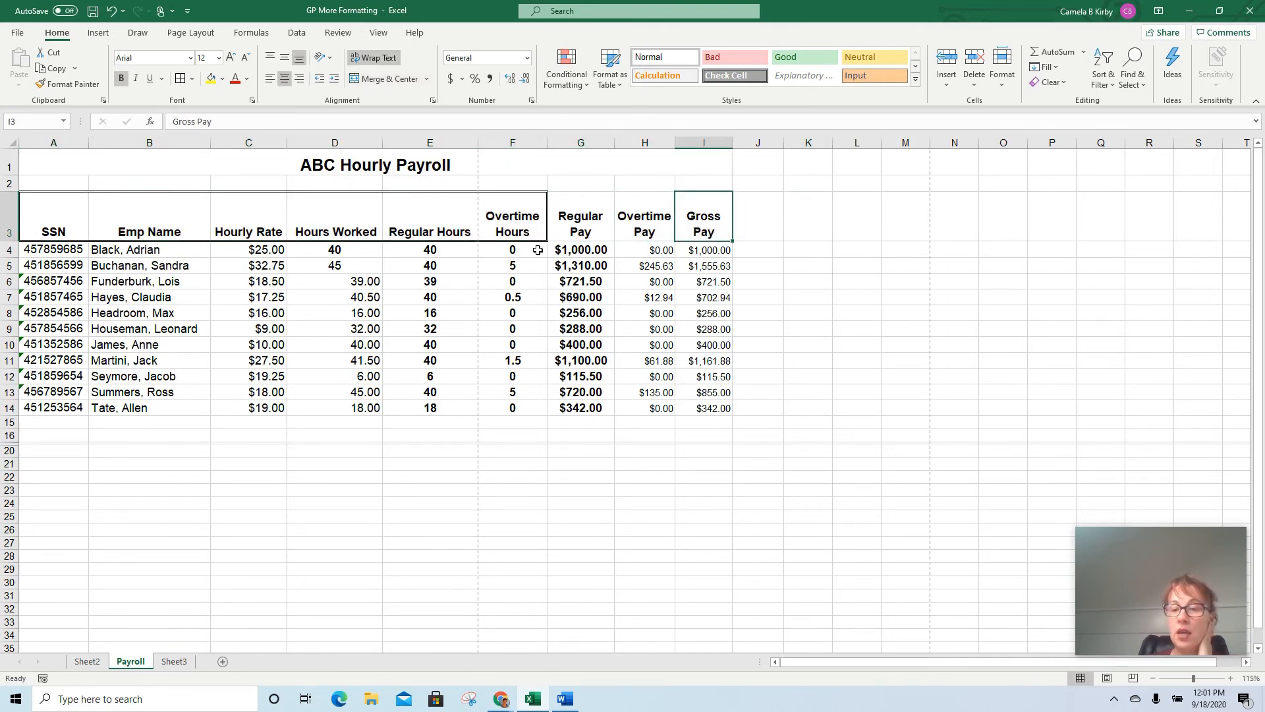
Apply a double-line outline border around the headings in A3:I3, leaving out inside vertical lines
left_click_drag(59, 204, 690, 217)
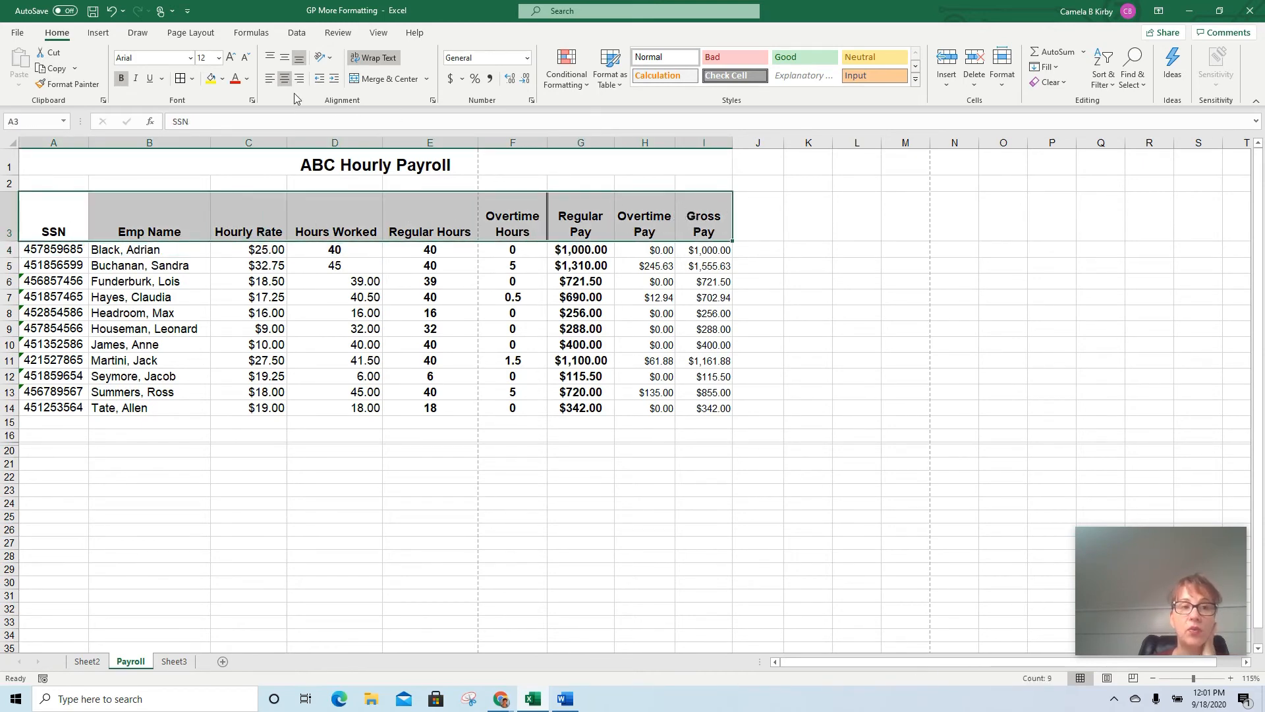
left_click(190, 81)
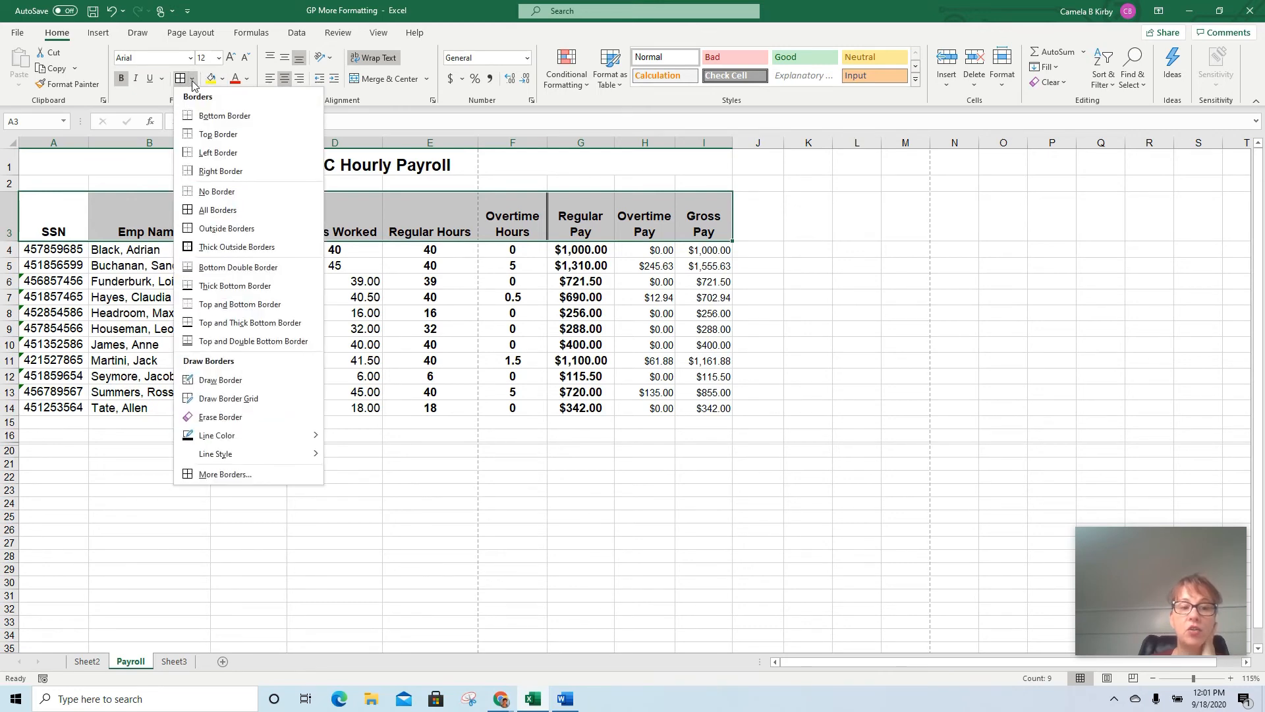
left_click(211, 475)
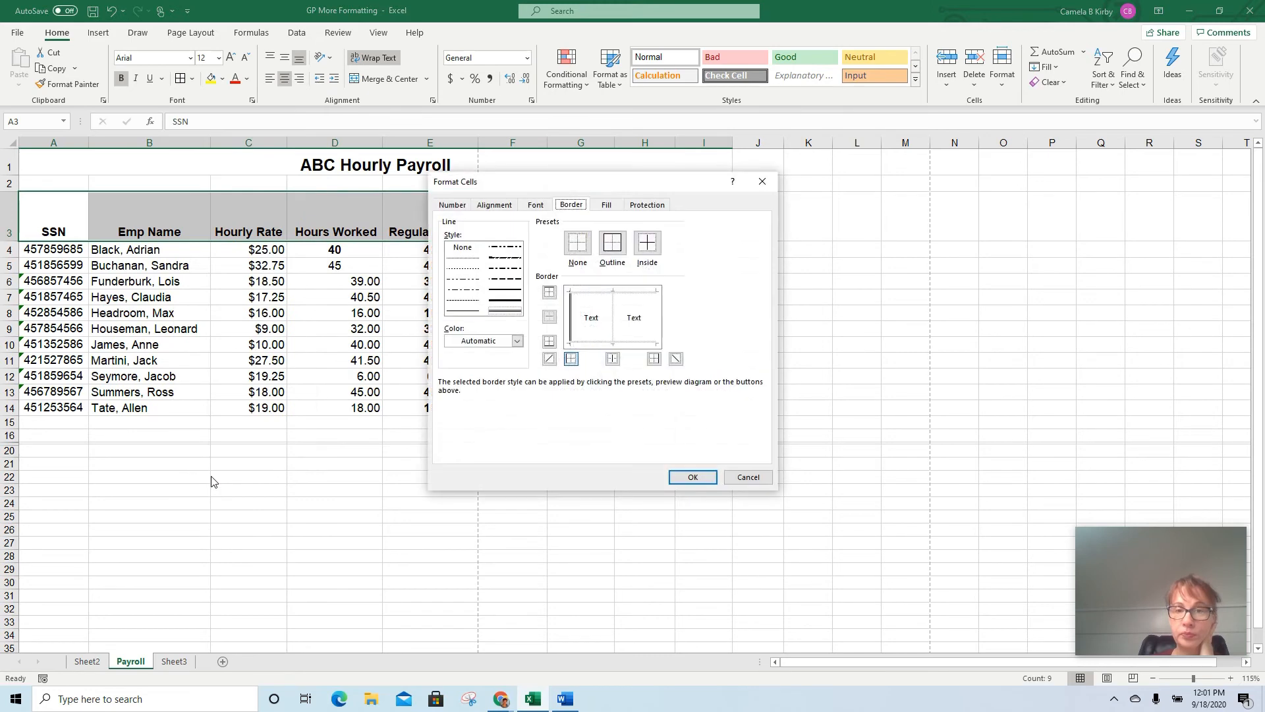
left_click(506, 312)
left_click(612, 244)
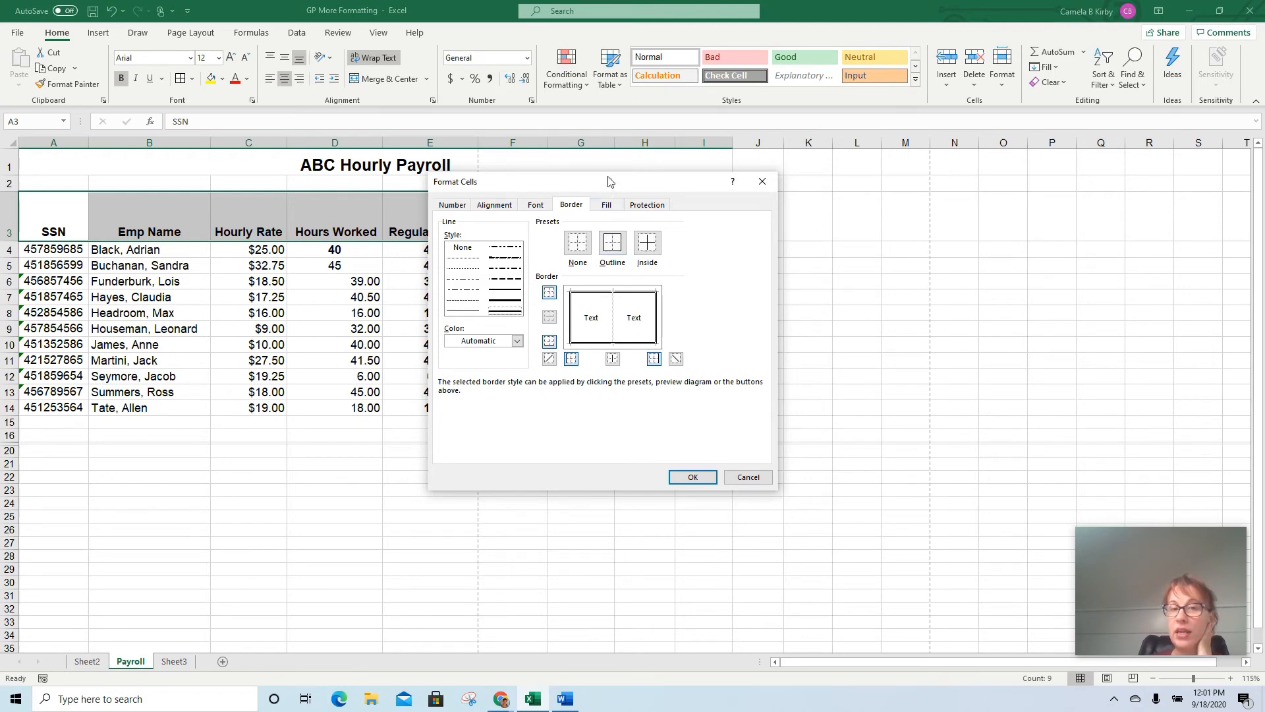
left_click_drag(610, 191, 944, 163)
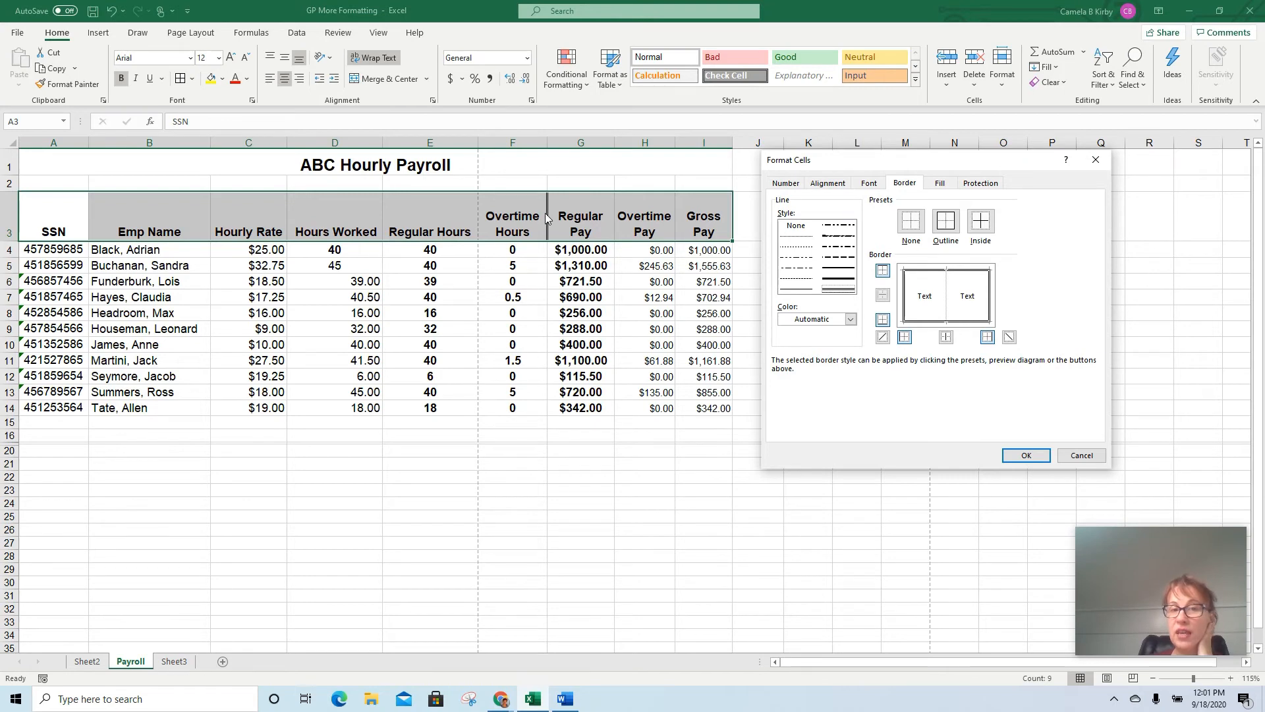
left_click(947, 301)
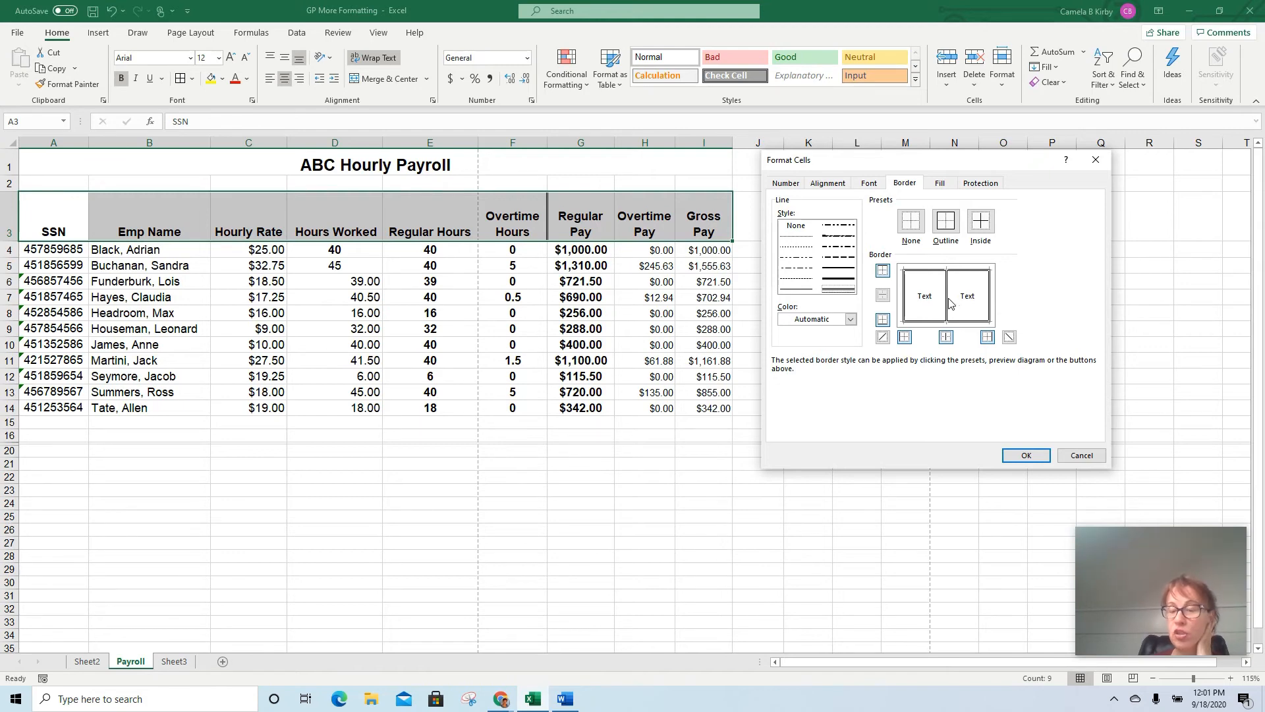
left_click(949, 301)
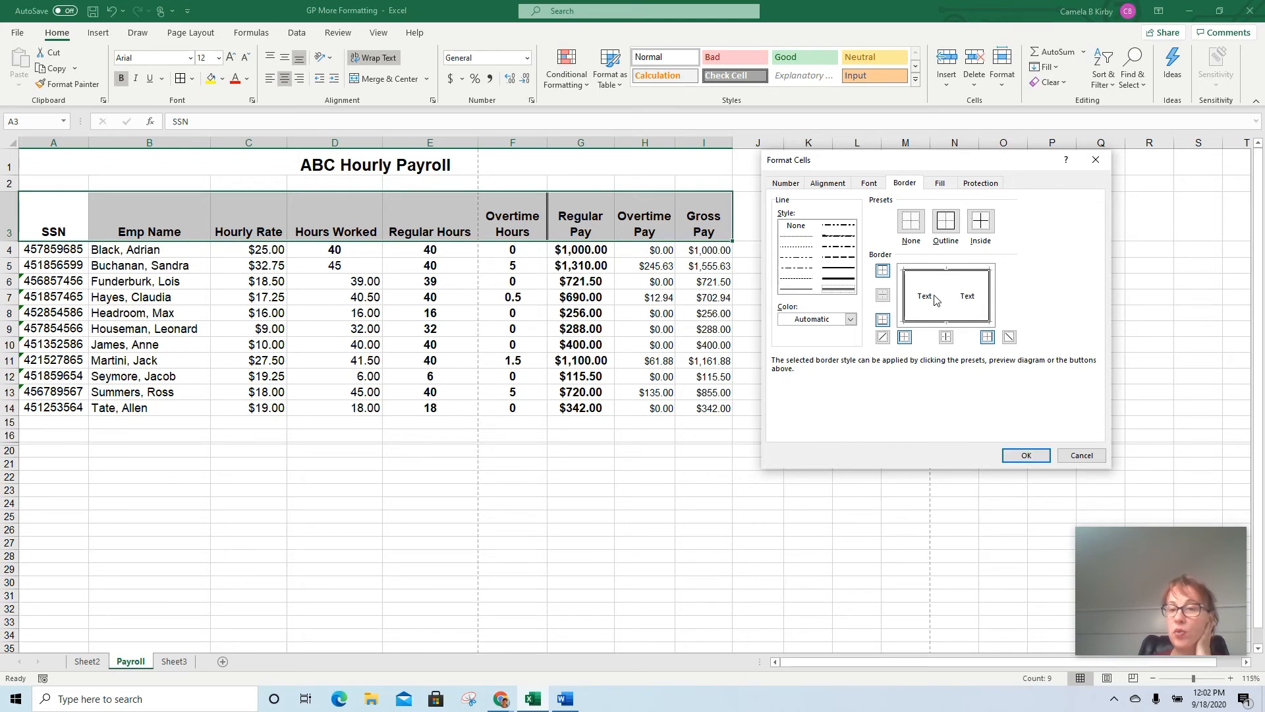
left_click(1026, 456)
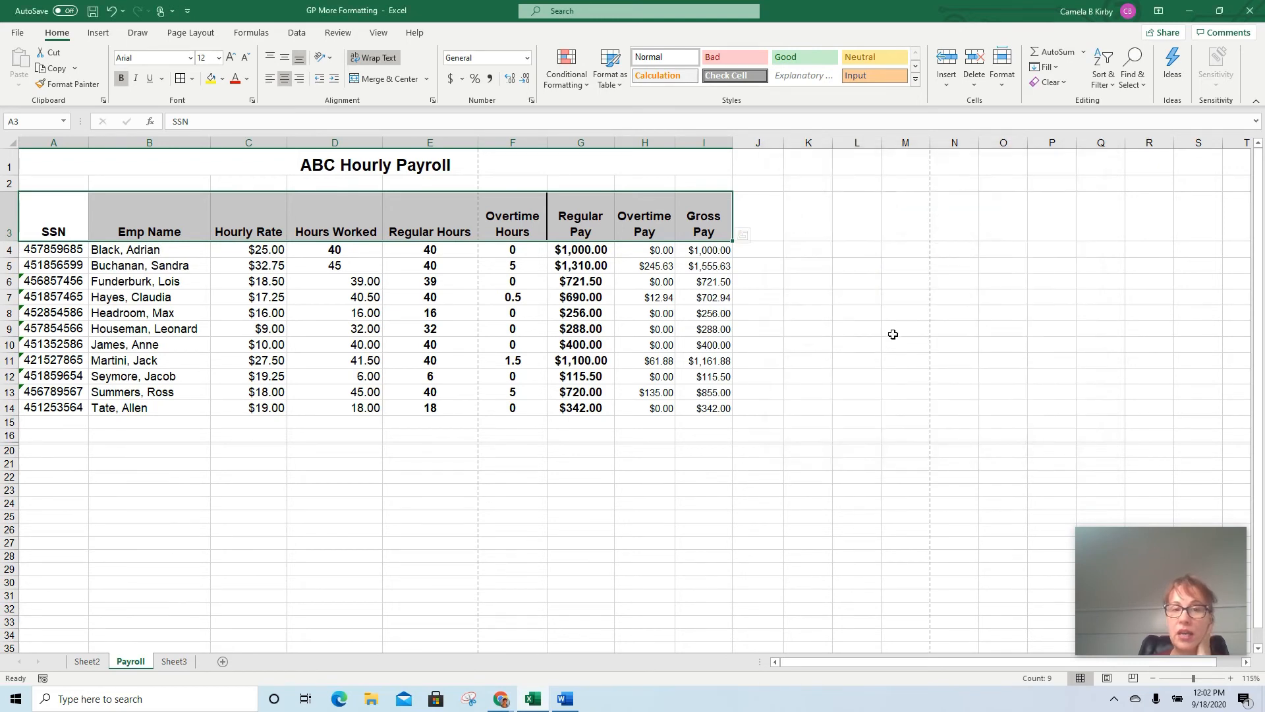
left_click(864, 310)
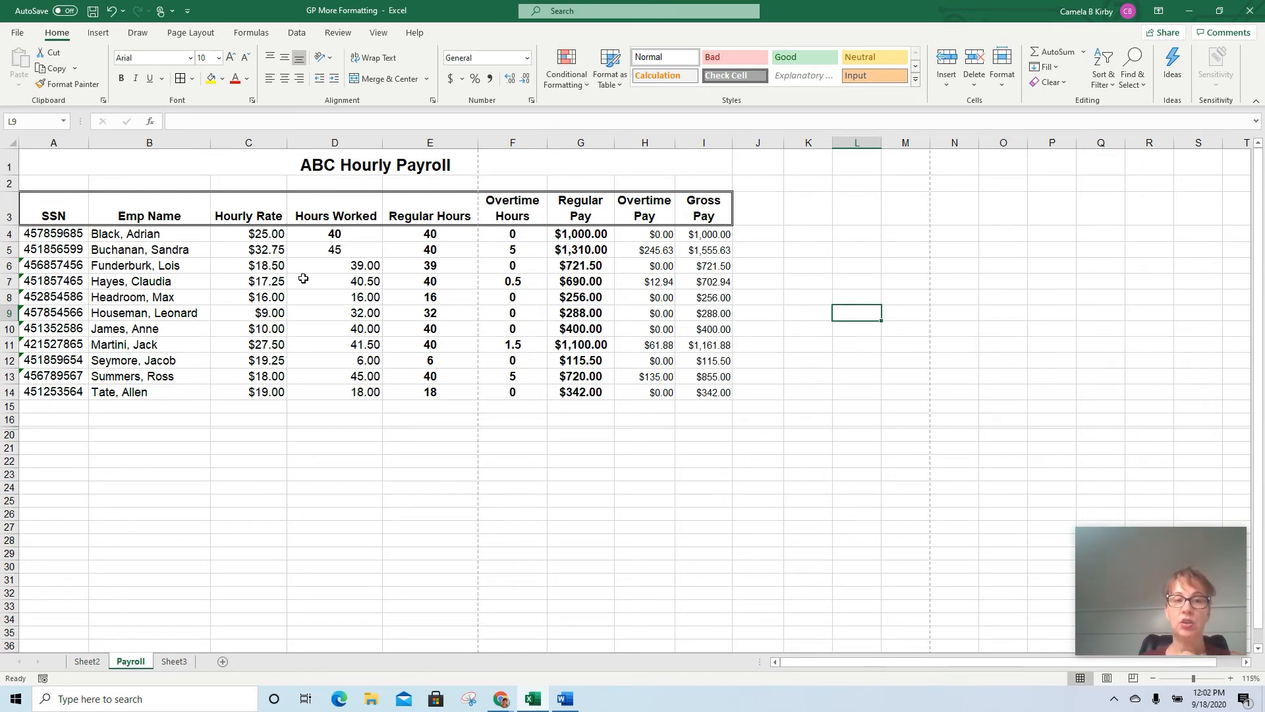
Format the Hours Worked values in D4:D14 as numbers with one decimal place
left_click_drag(325, 234, 319, 388)
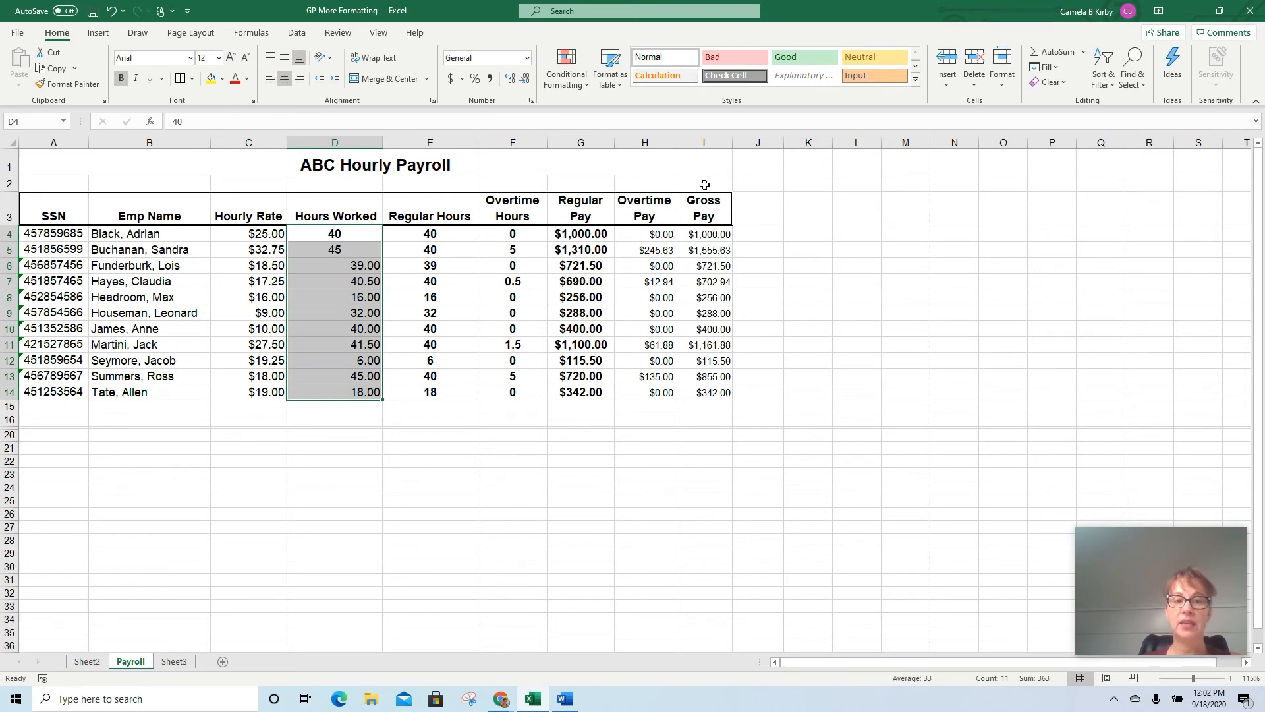
left_click(511, 84)
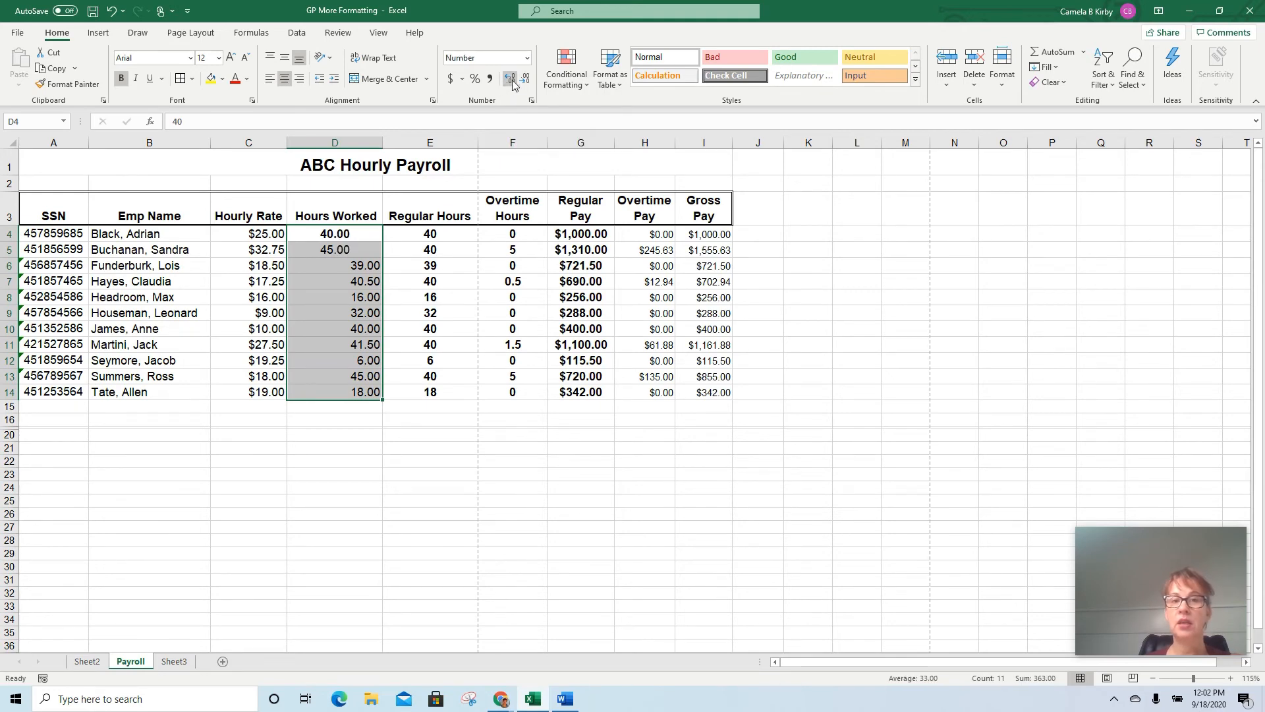
left_click(524, 84)
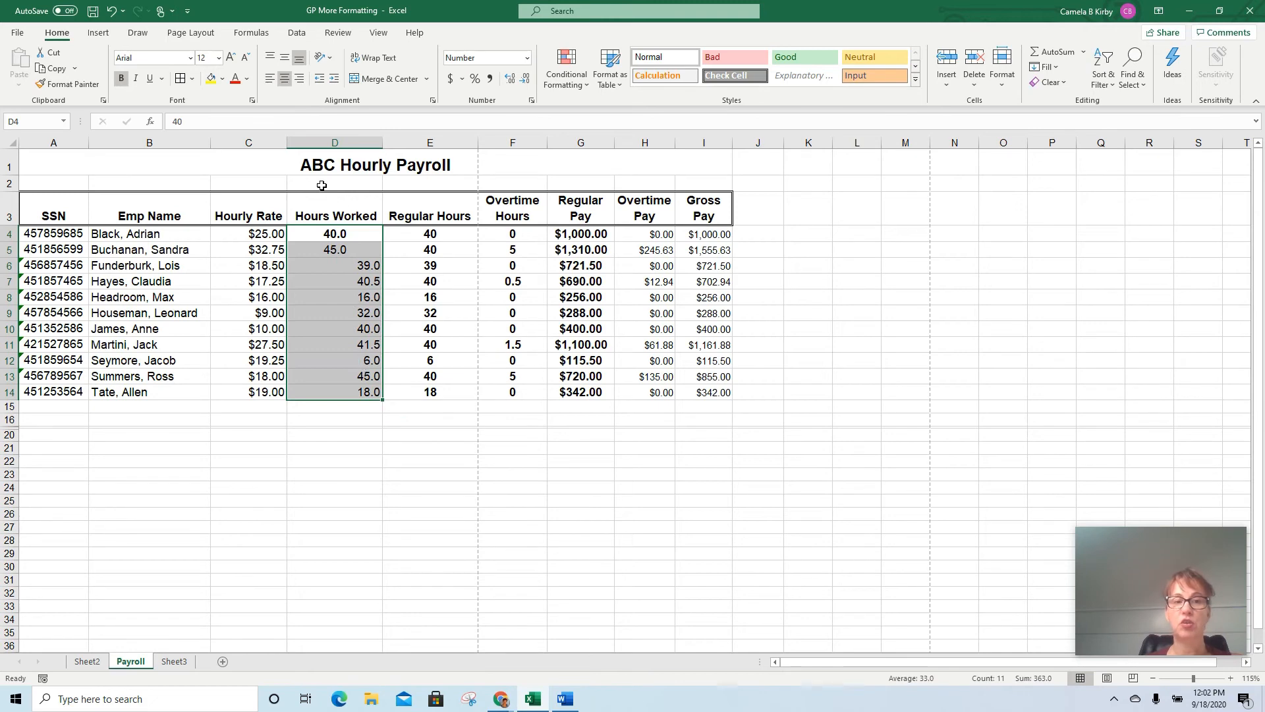
left_click(282, 77)
left_click(282, 78)
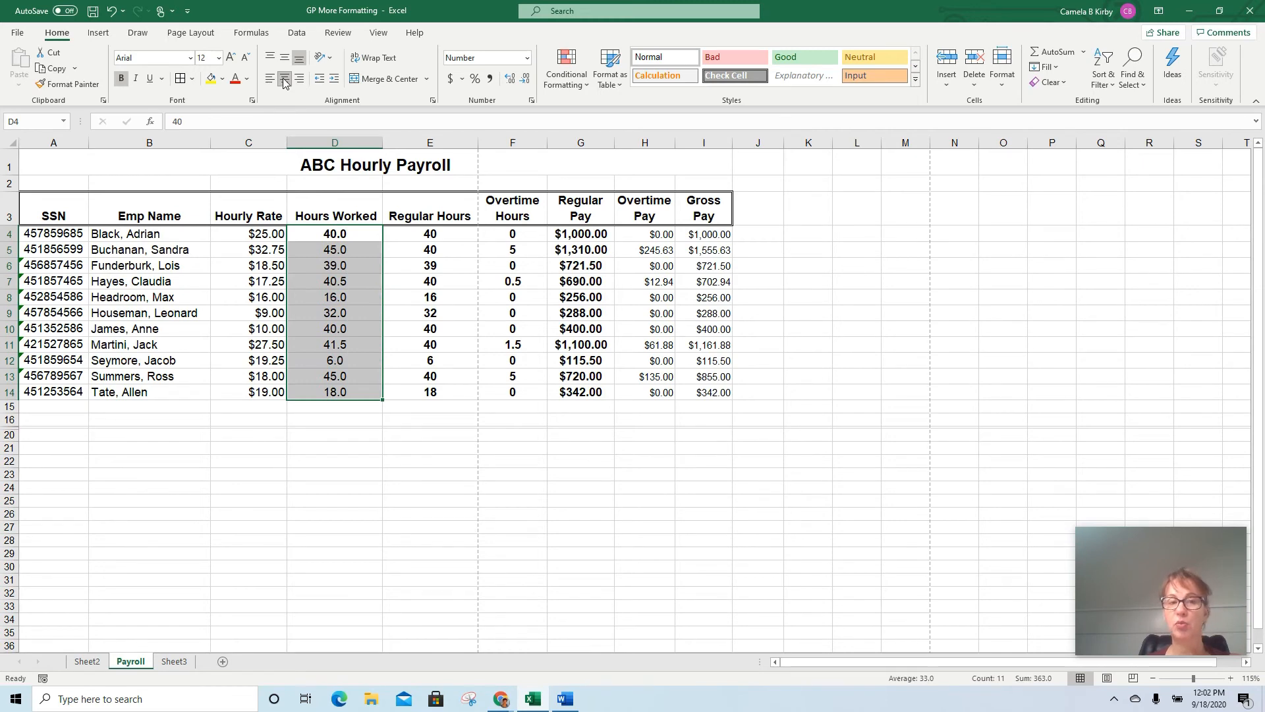
left_click(111, 11)
left_click(112, 11)
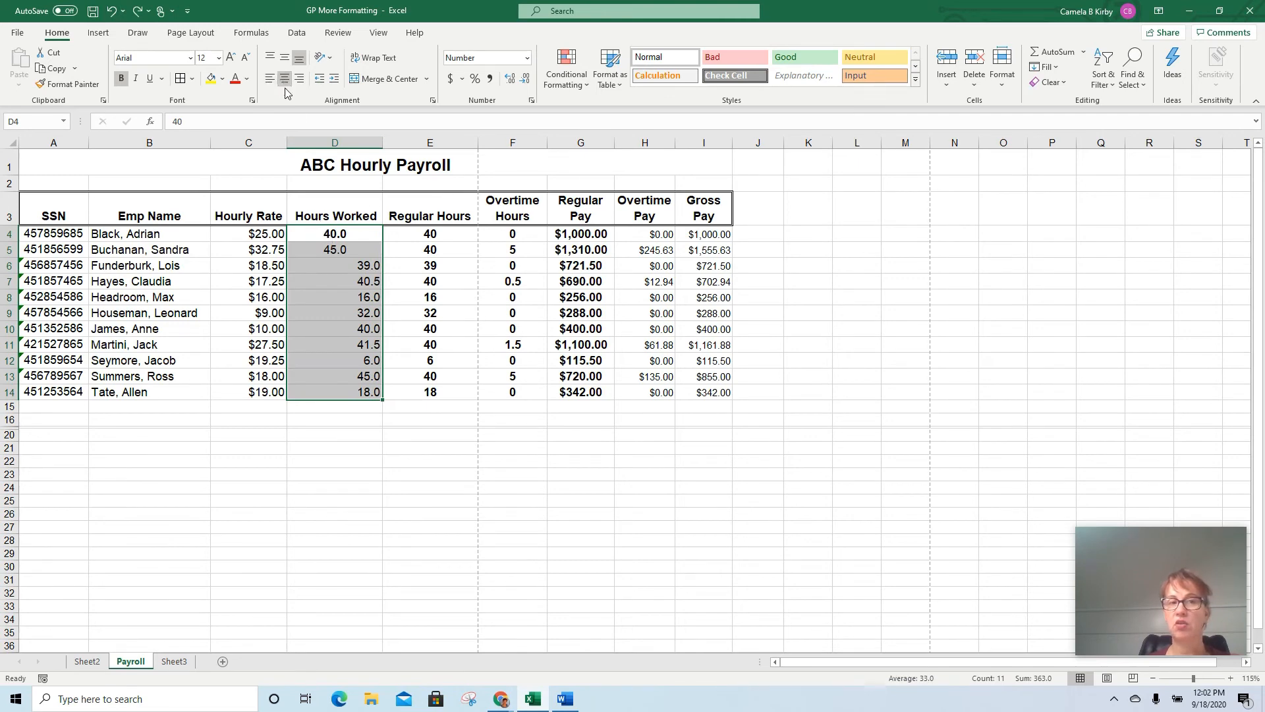
Center all the Hours Worked values in D4:D14 so they share the same alignment
left_click(359, 266)
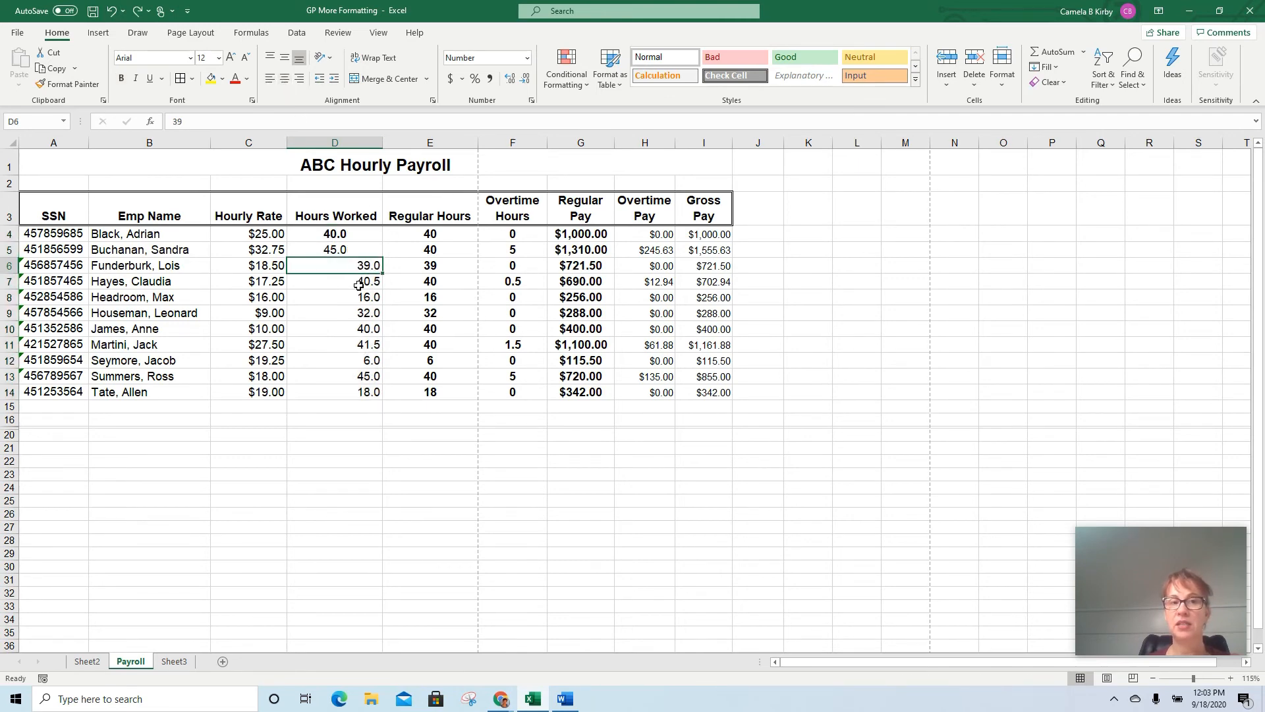
left_click(354, 291)
left_click(349, 324)
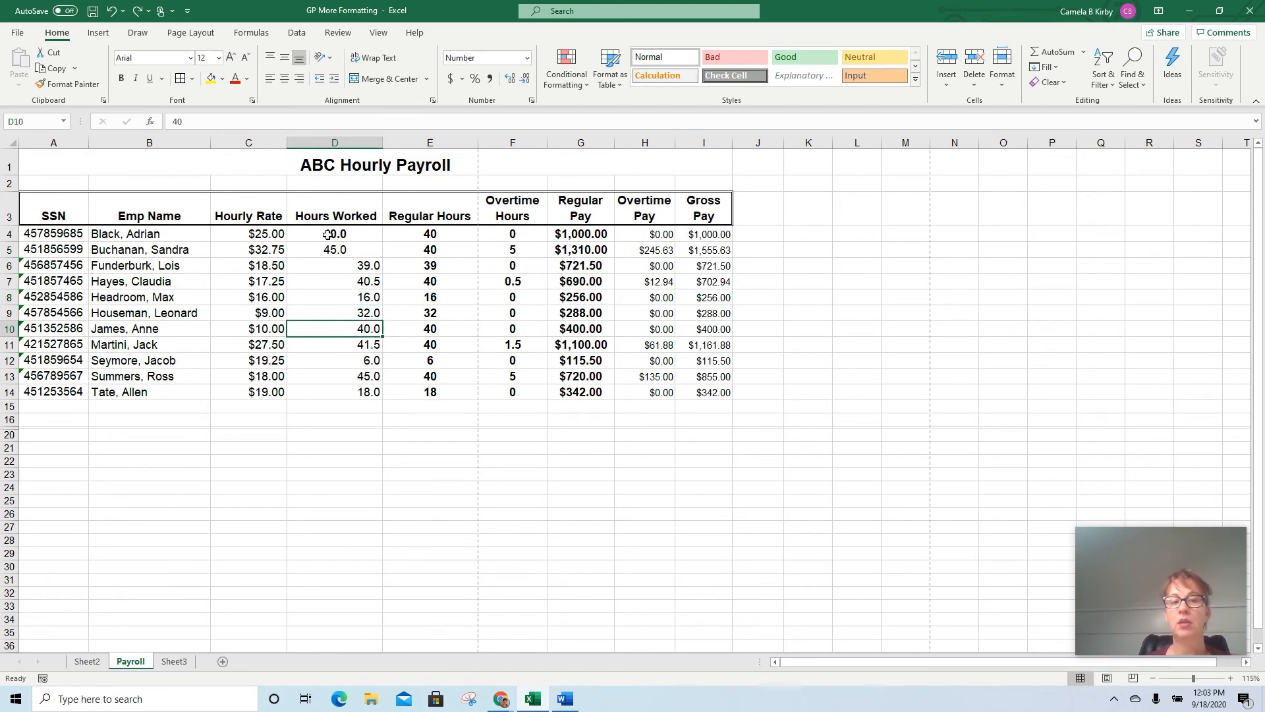
left_click_drag(328, 234, 338, 390)
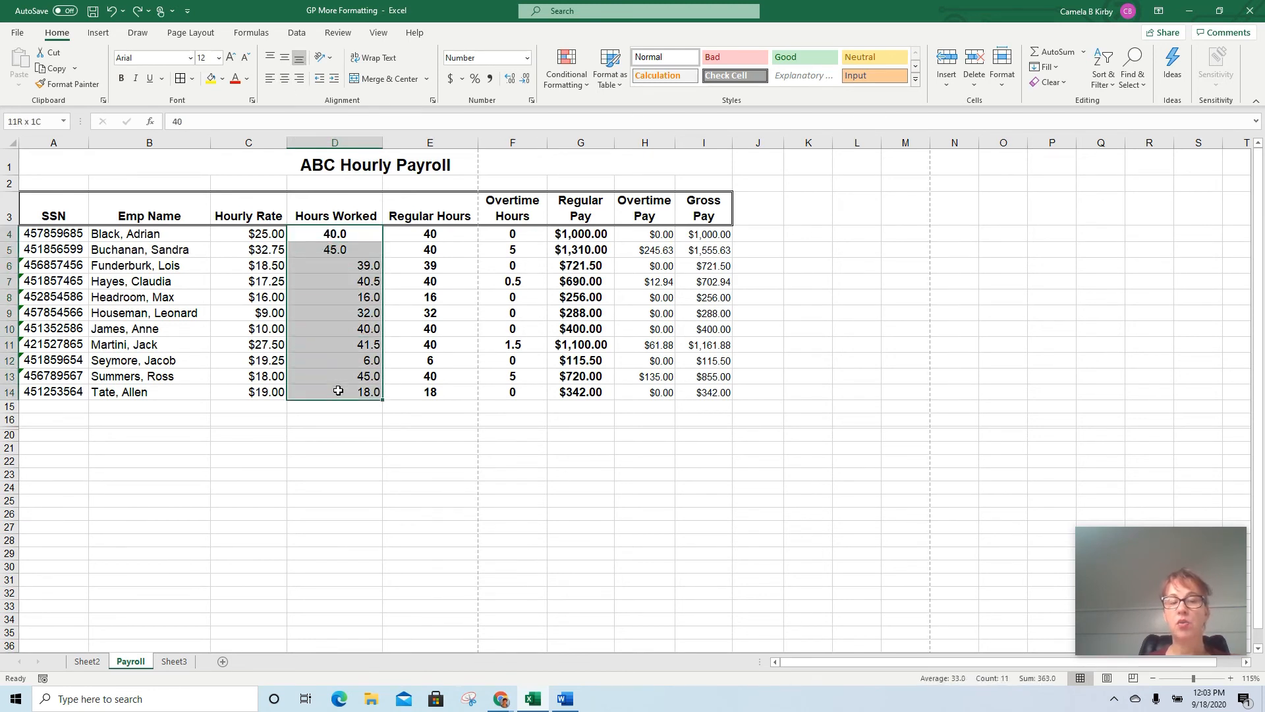
left_click(287, 77)
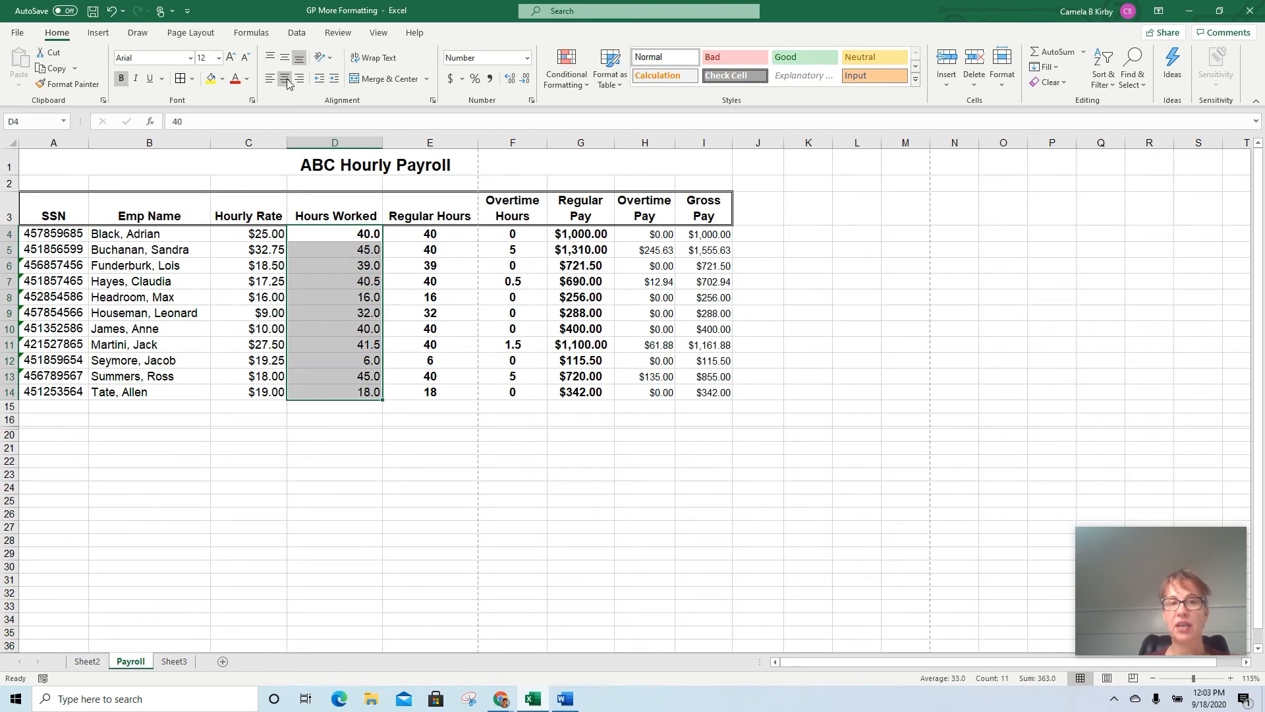
left_click(287, 78)
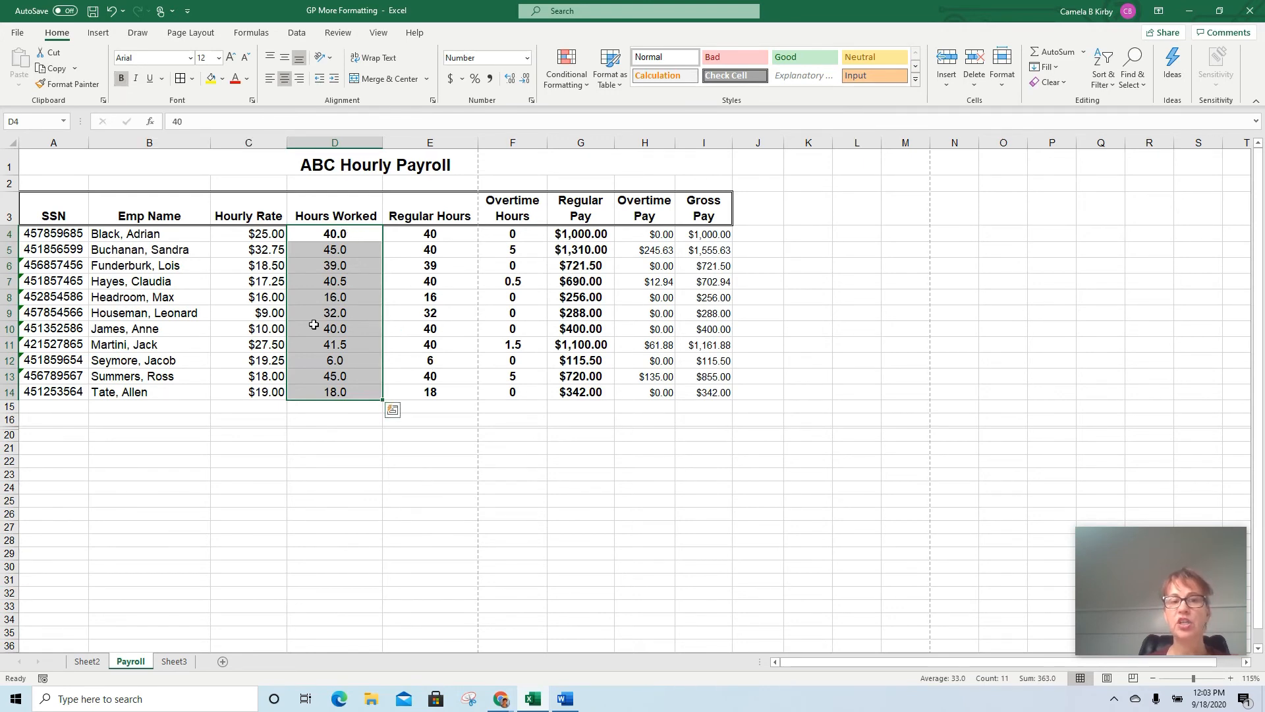
left_click(265, 296)
Remove bold formatting from all the employee payroll data in A4:I14
left_click_drag(81, 205, 703, 216)
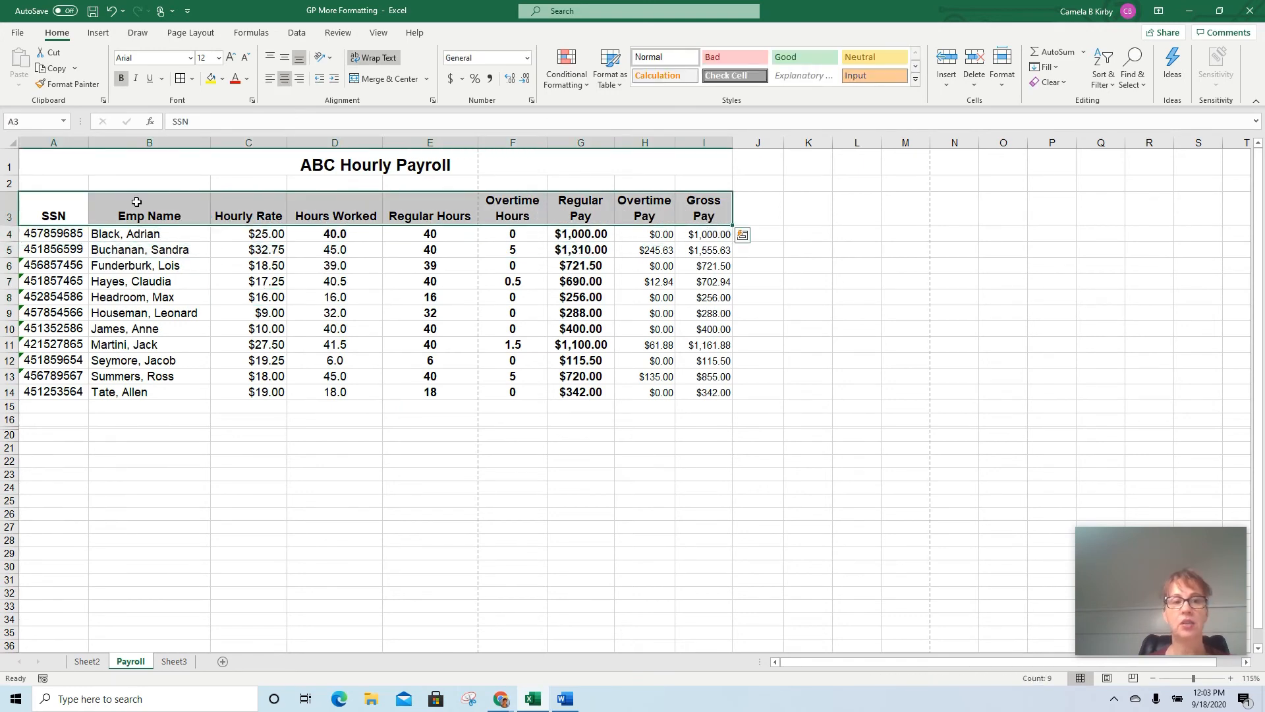
left_click_drag(46, 232, 698, 387)
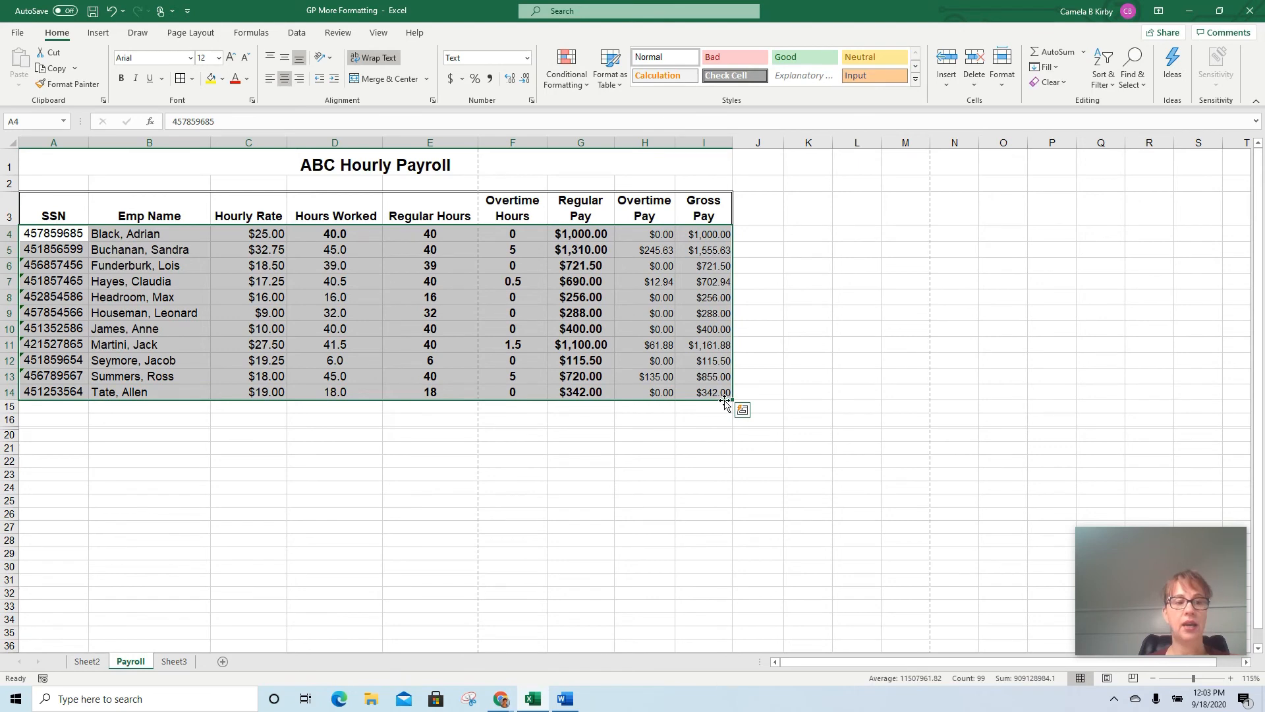
left_click(121, 79)
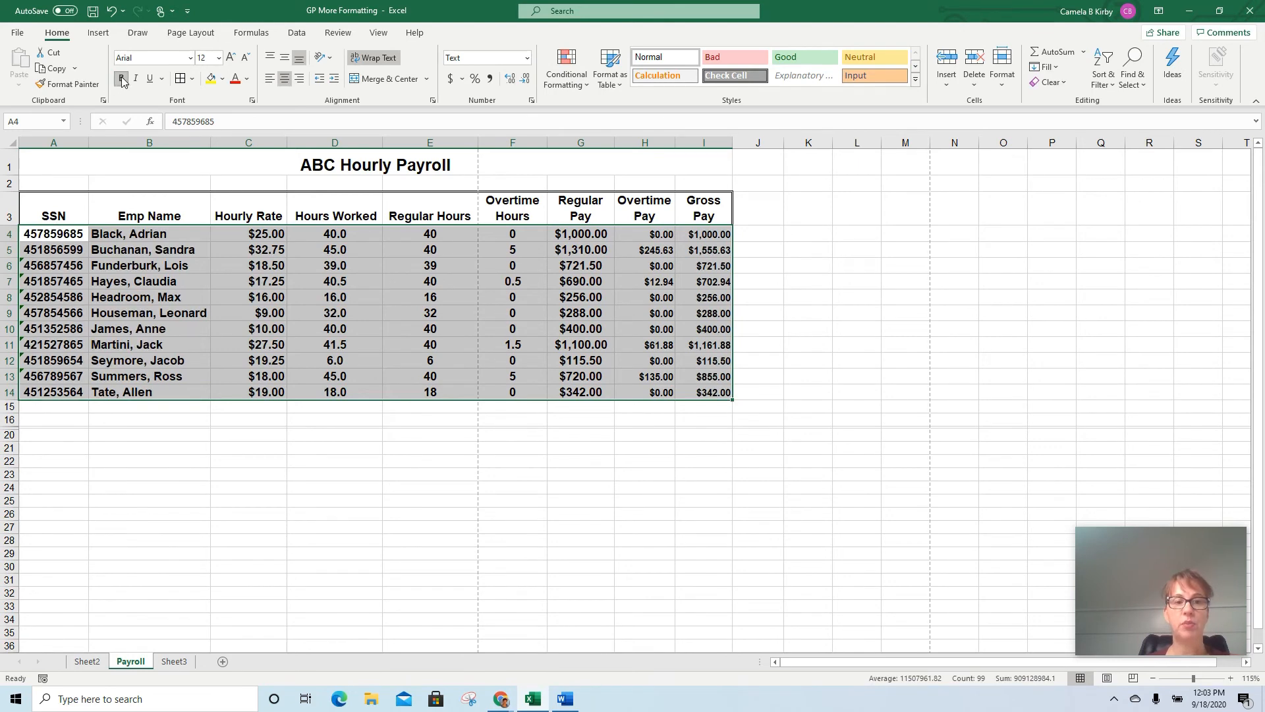
left_click(122, 79)
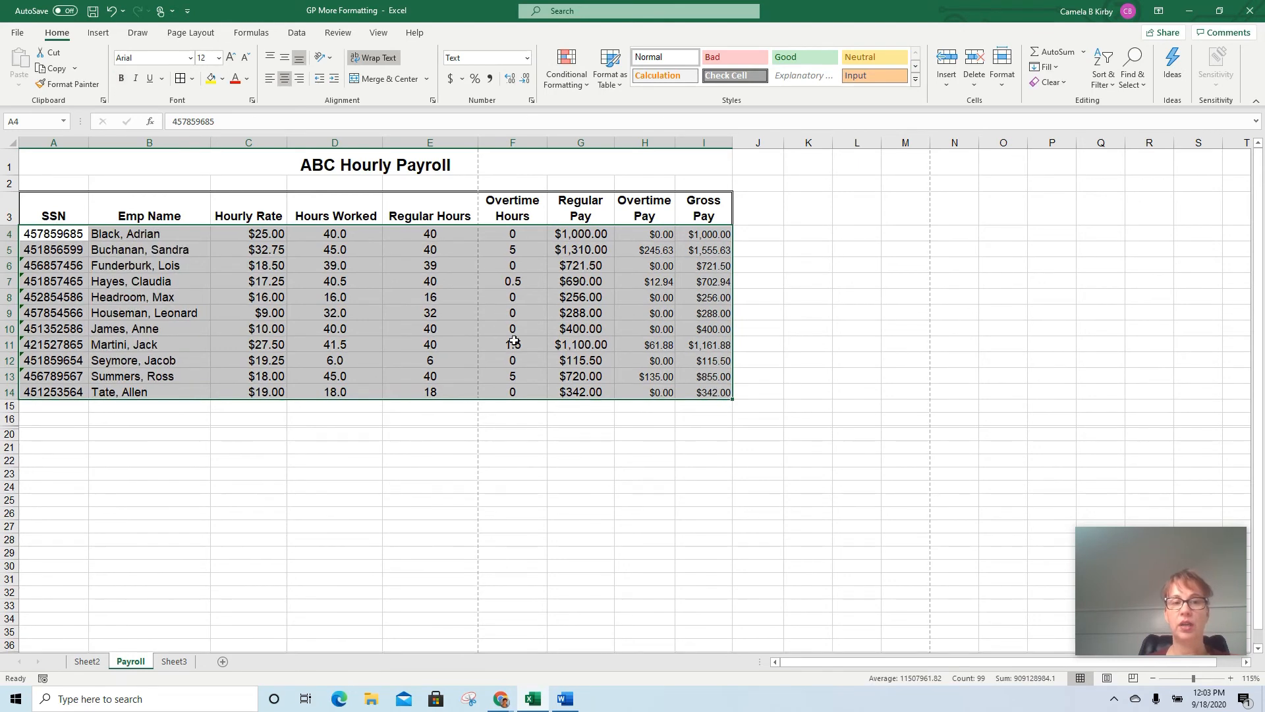
left_click(603, 345)
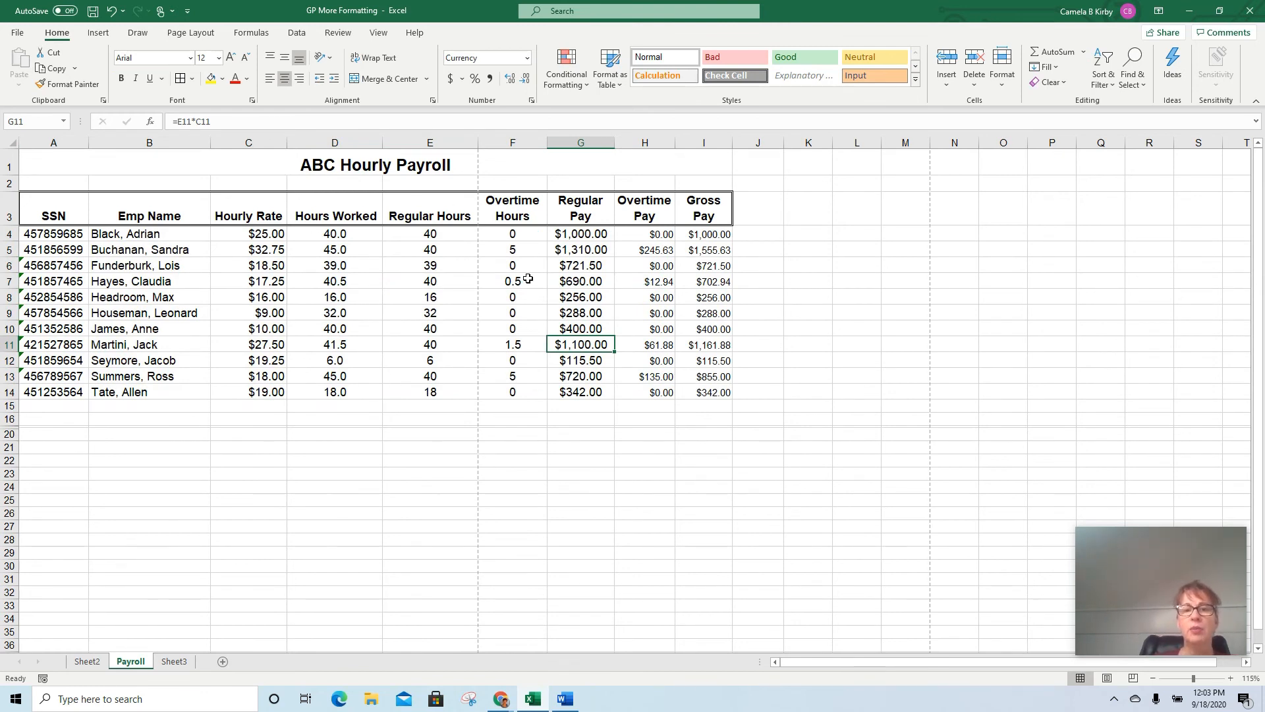
Set the font size of the Overtime Pay and Gross Pay values in H4:I14 to 12
left_click_drag(638, 231, 655, 394)
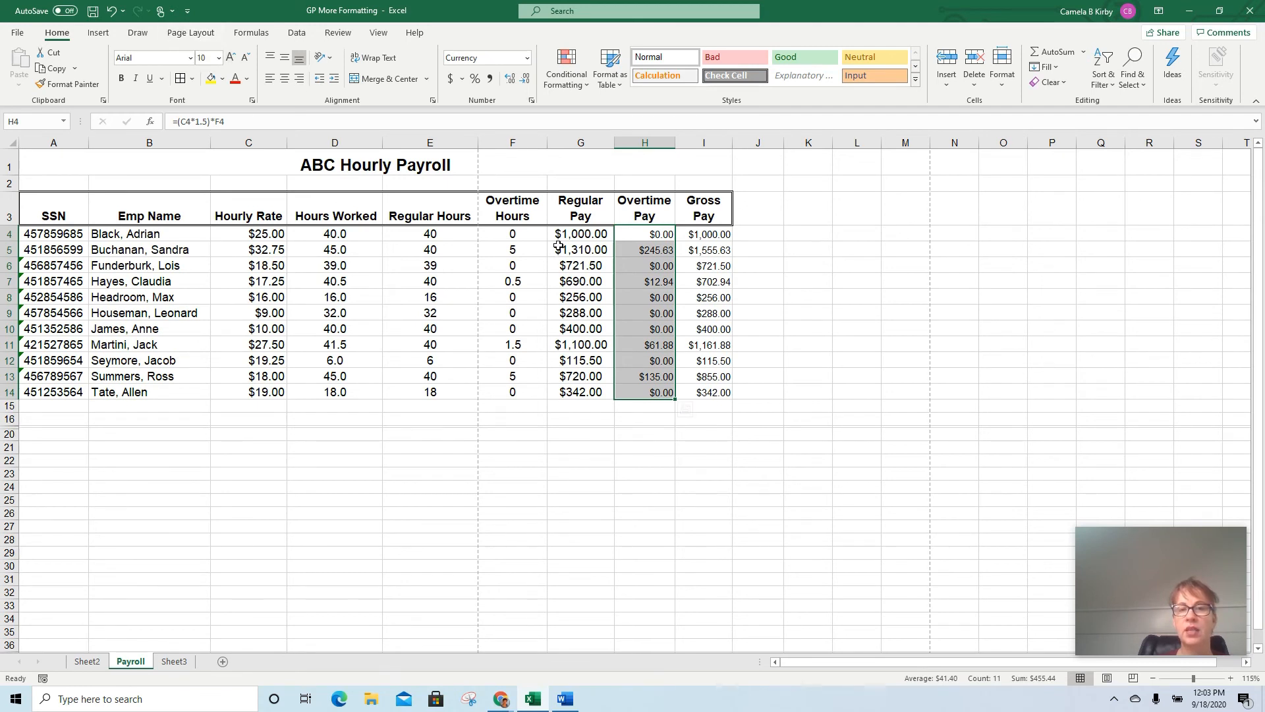
left_click_drag(560, 239, 586, 392)
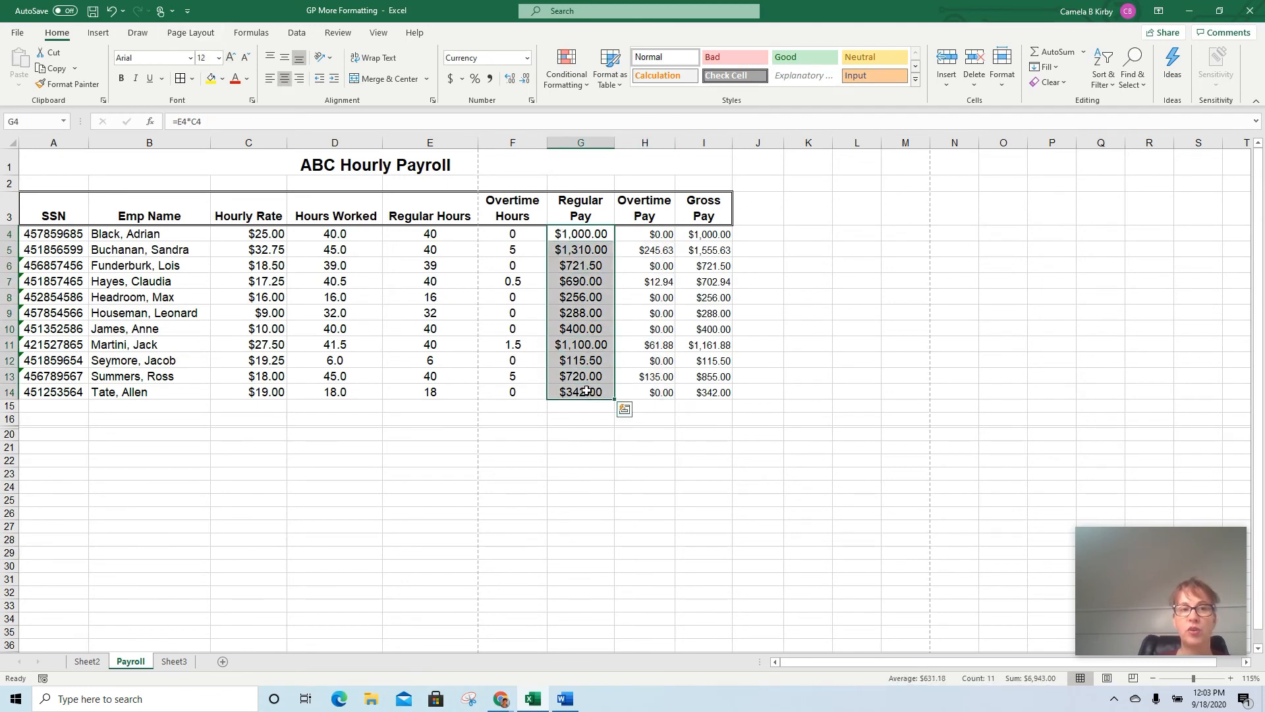
left_click_drag(646, 234, 716, 392)
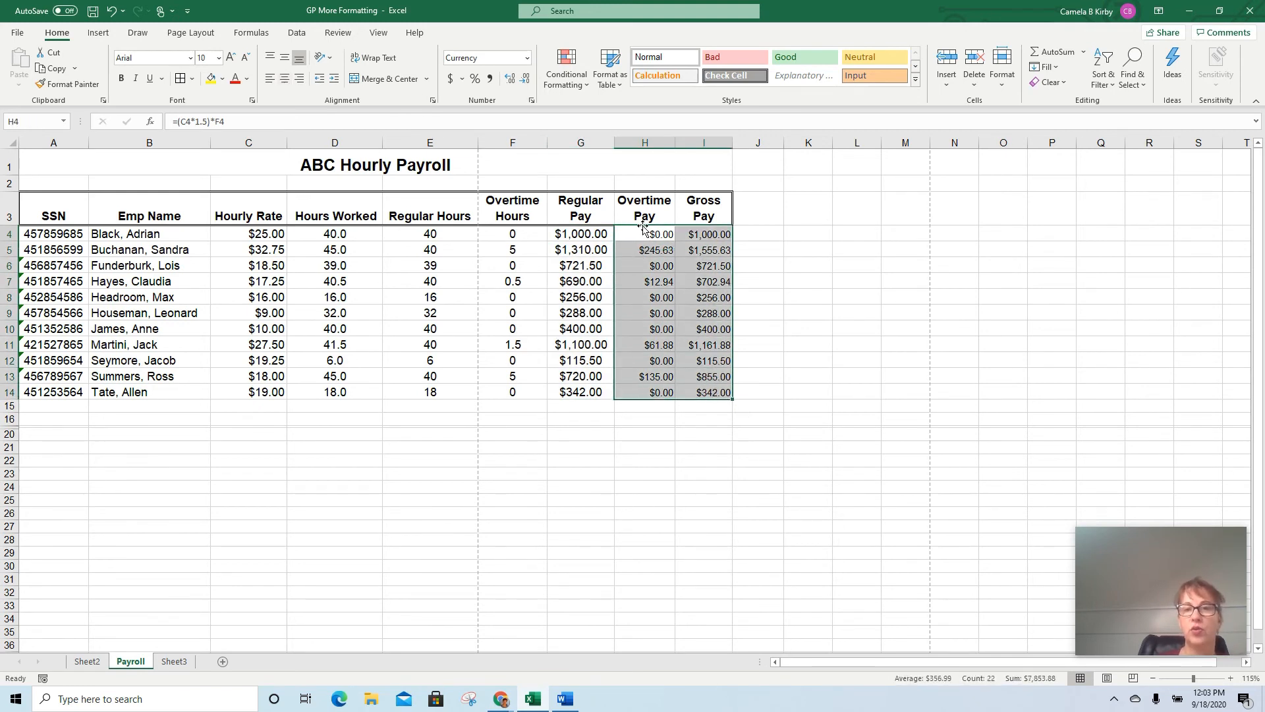
left_click(212, 57)
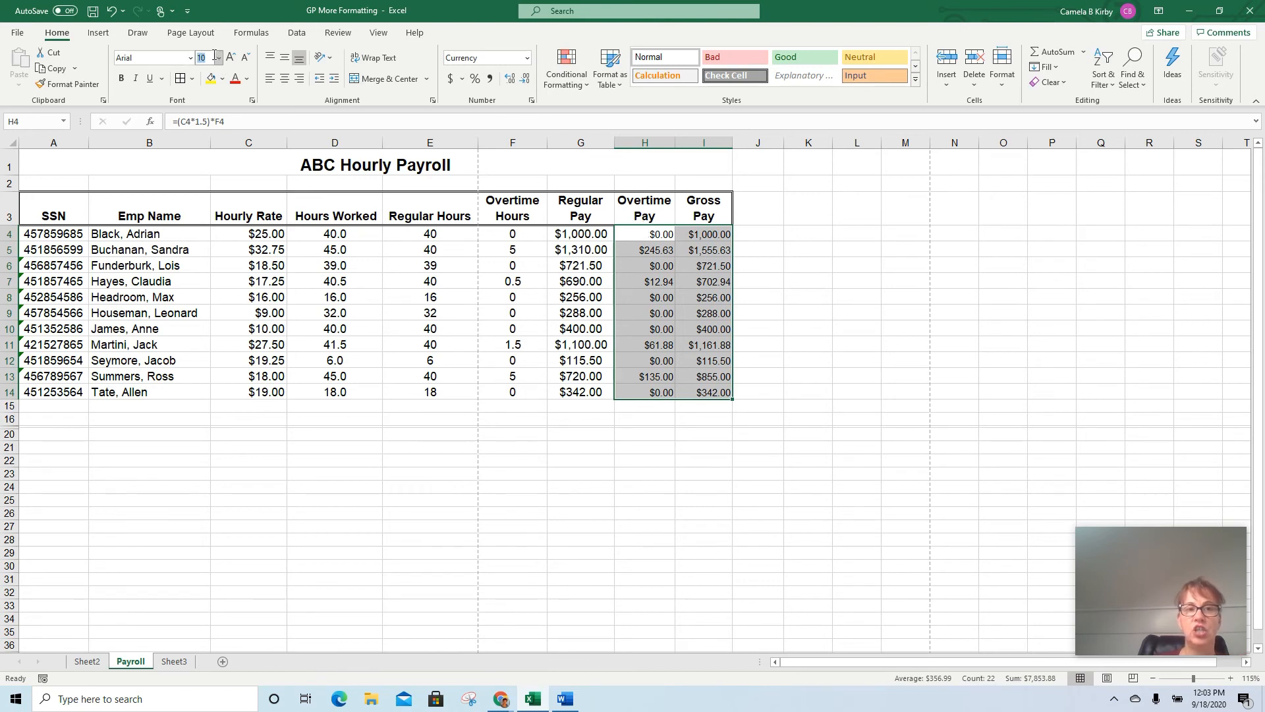
left_click(218, 57)
left_click(210, 130)
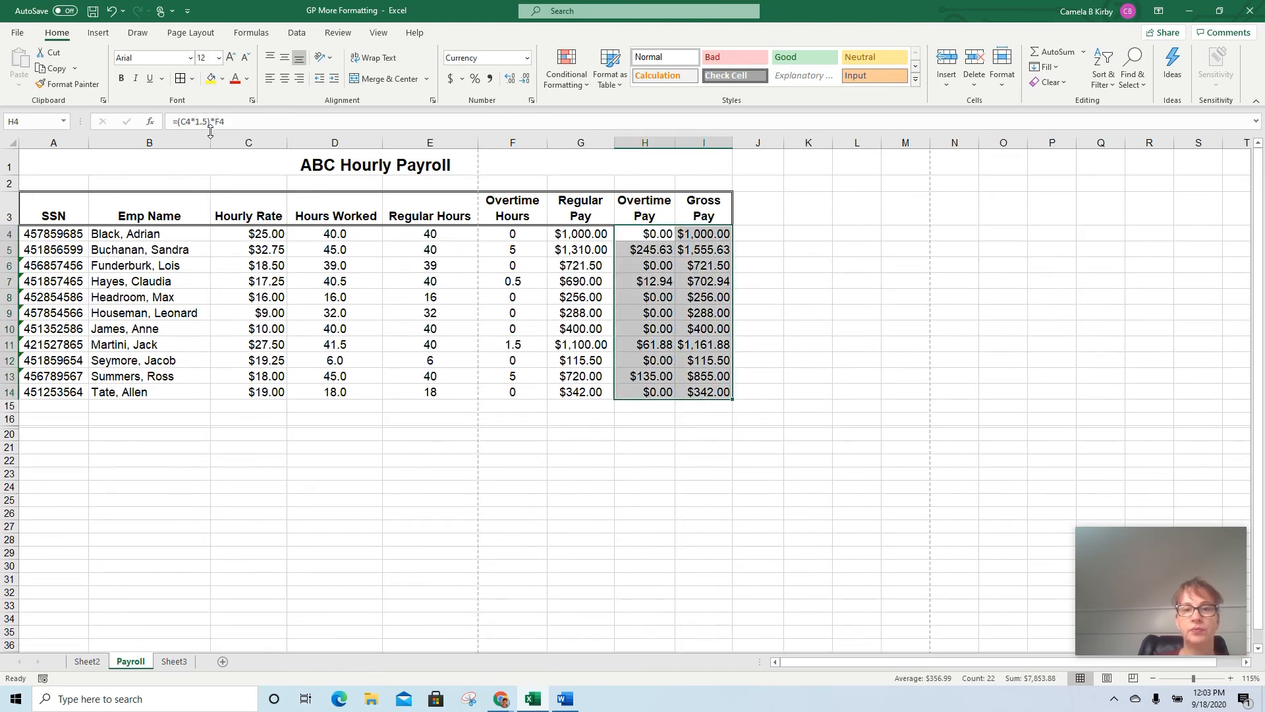
Narrow the Hours Worked and Regular Hours columns so their headings wrap onto two lines
left_click(336, 312)
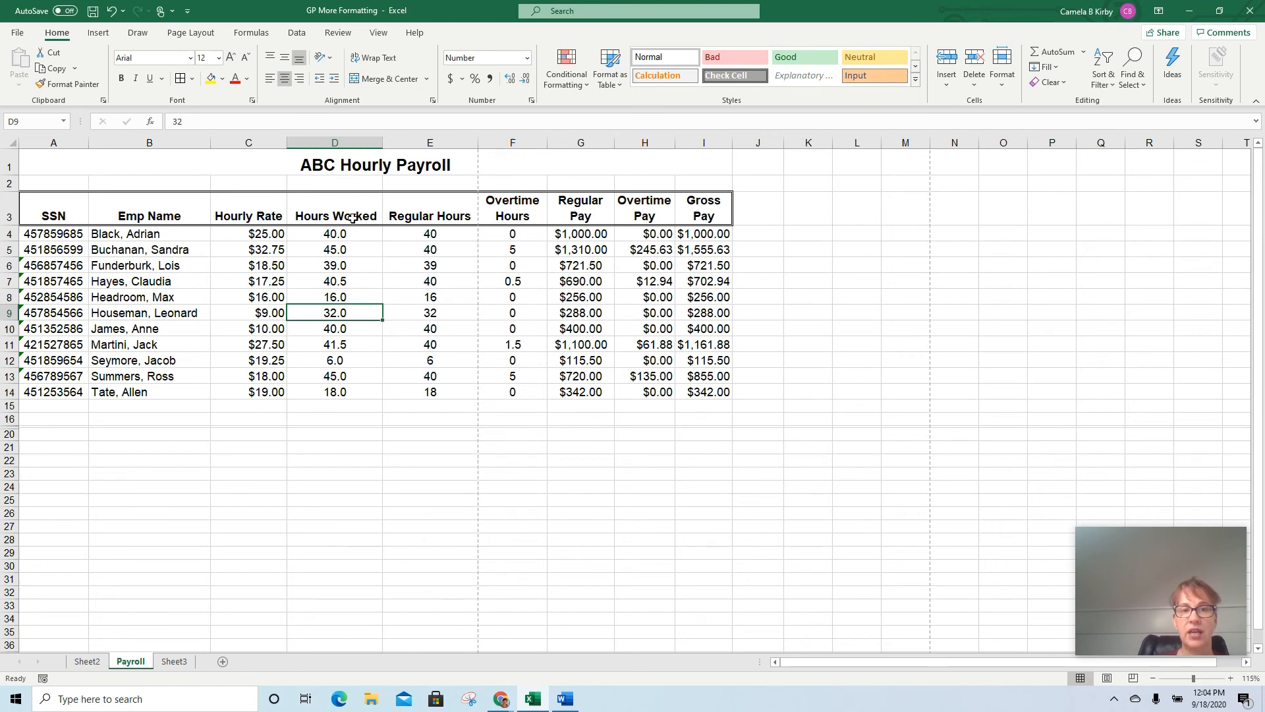
left_click_drag(381, 142, 355, 140)
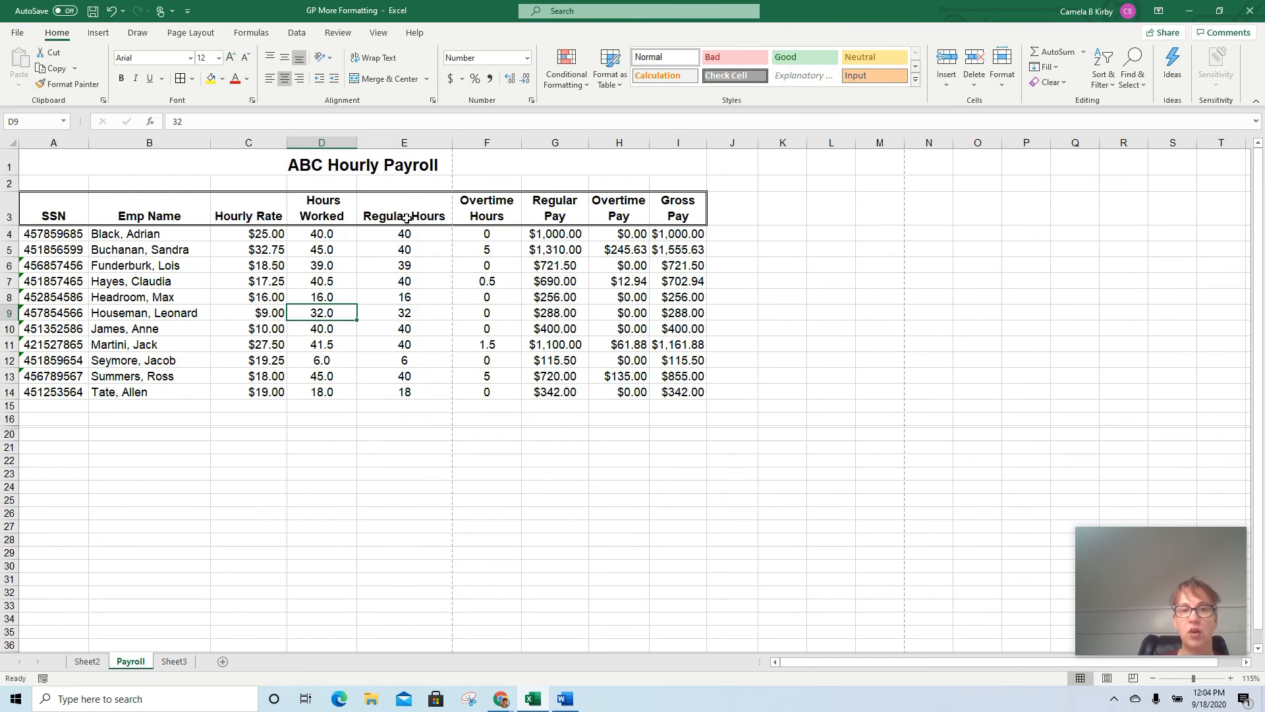
left_click_drag(448, 140, 416, 148)
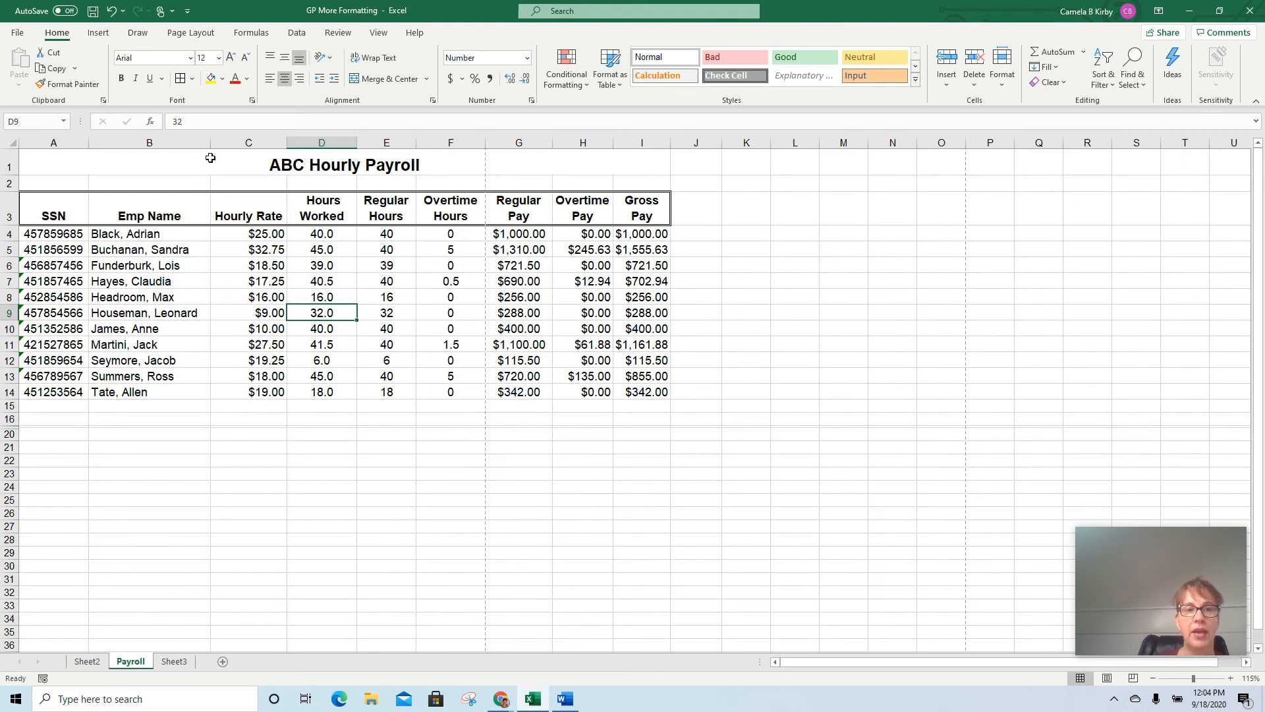
left_click_drag(209, 147, 211, 148)
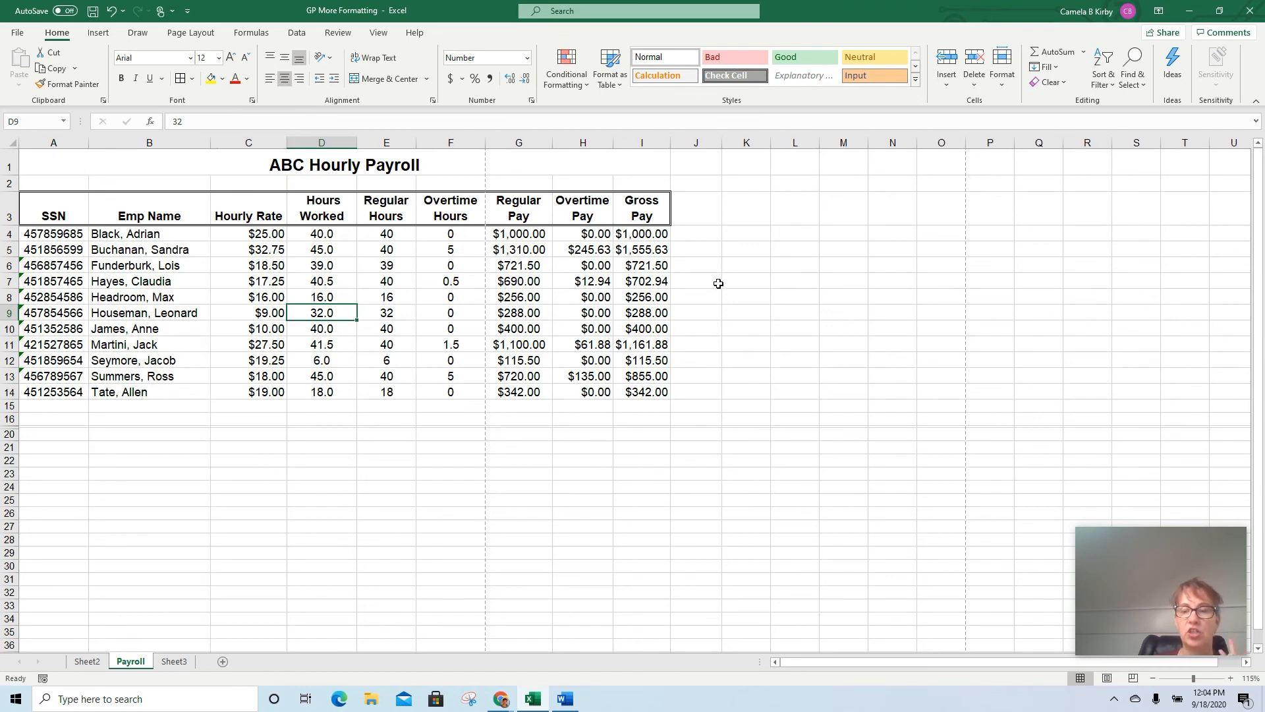
Total the Gross Pay column in I16 with AutoSum over I4:I15
left_click(643, 416)
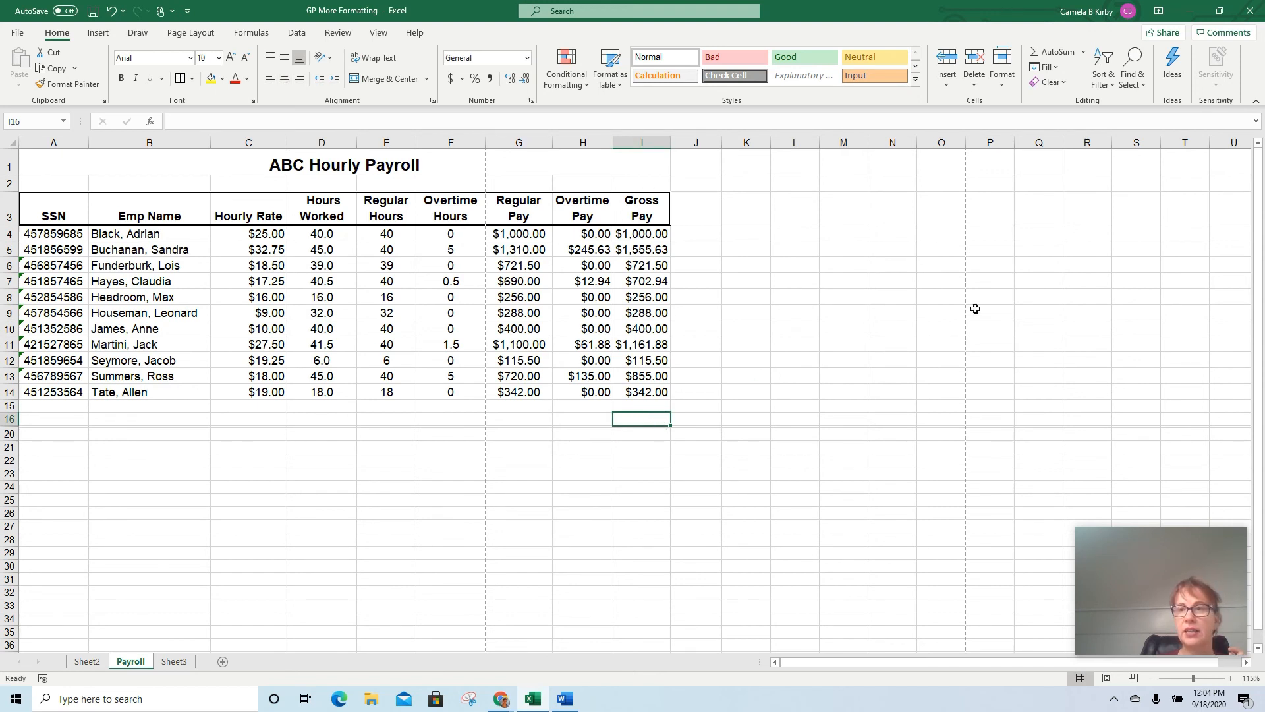
left_click(1057, 52)
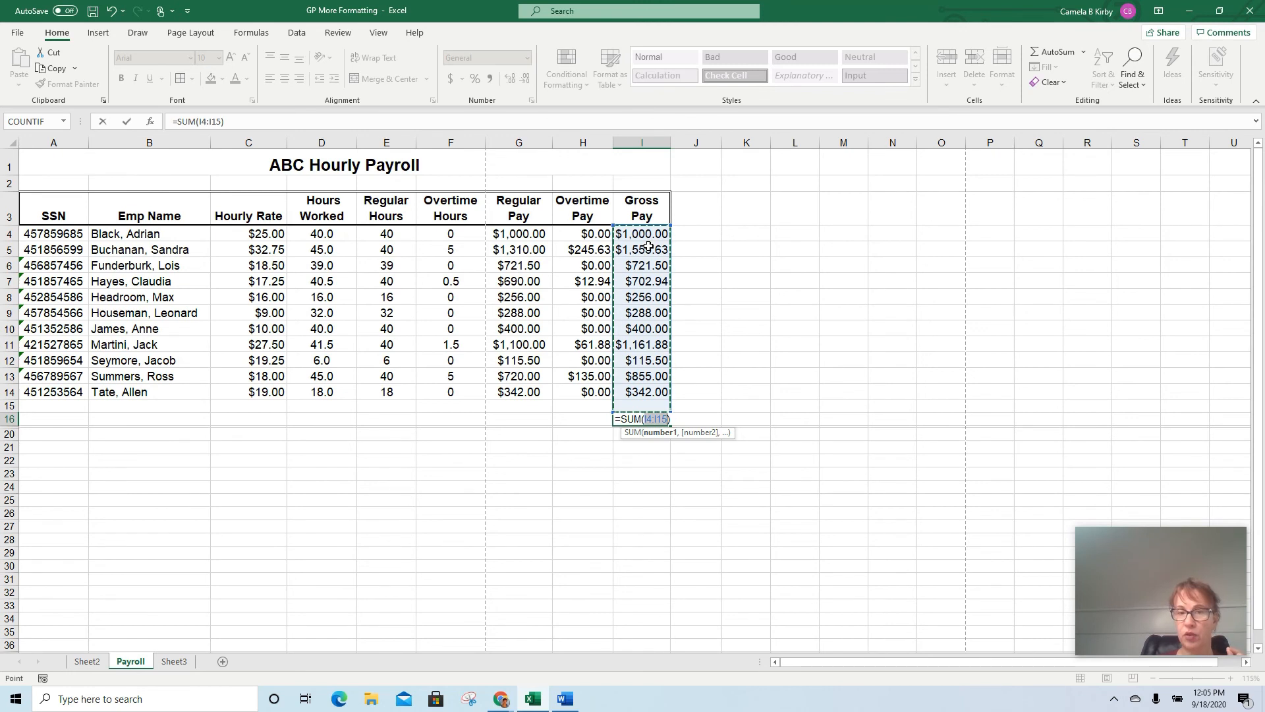
key("Return")
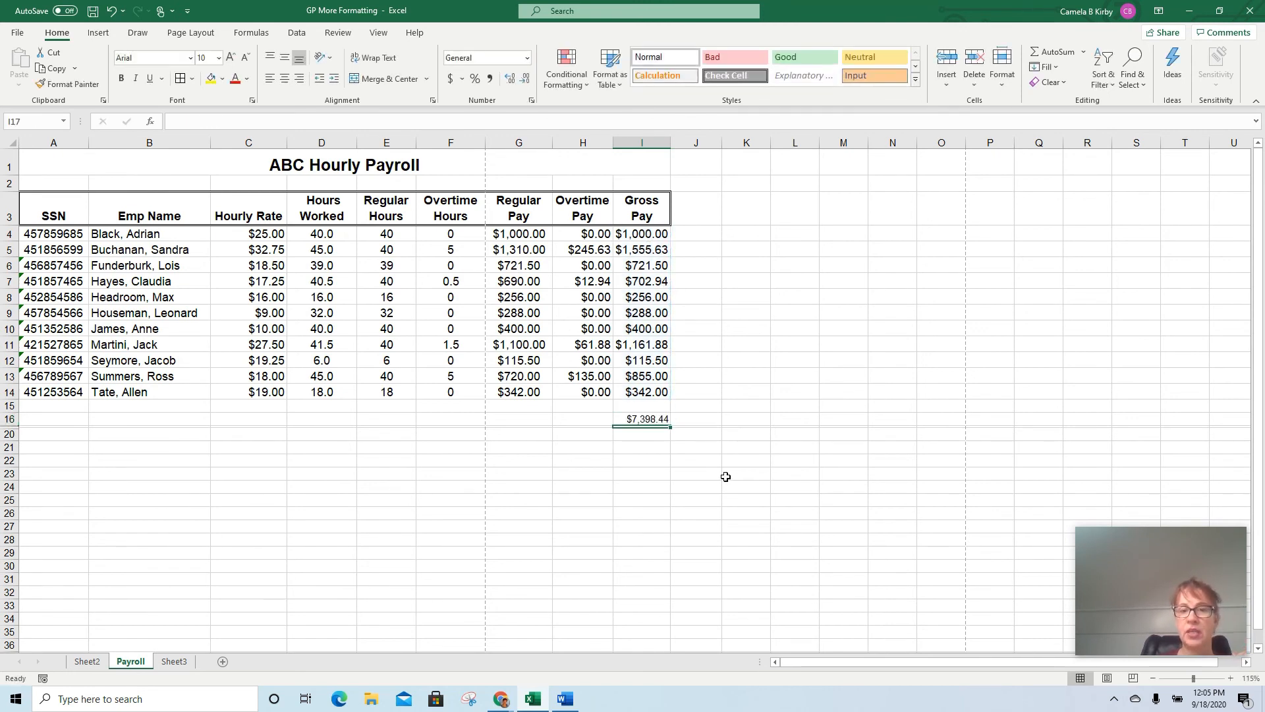
Count the Gross Pay values I4:I14 in cell I15 with the Count Numbers function
left_click(654, 407)
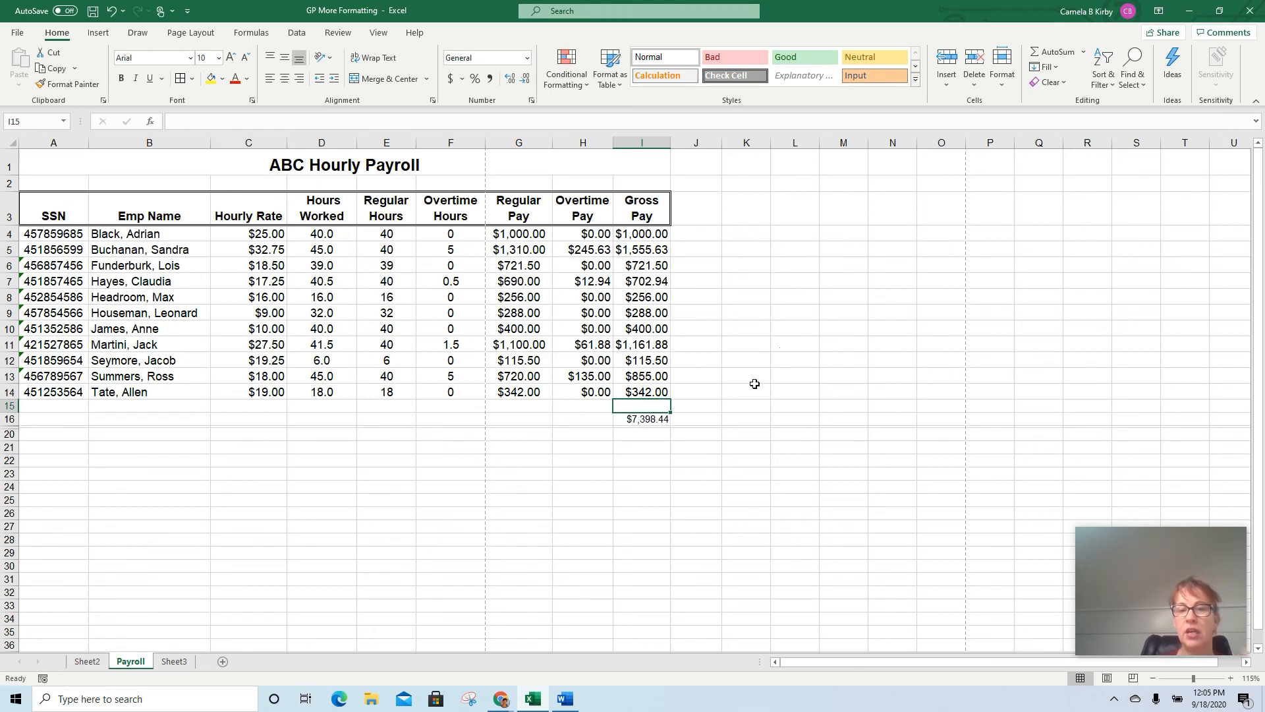
left_click(702, 405)
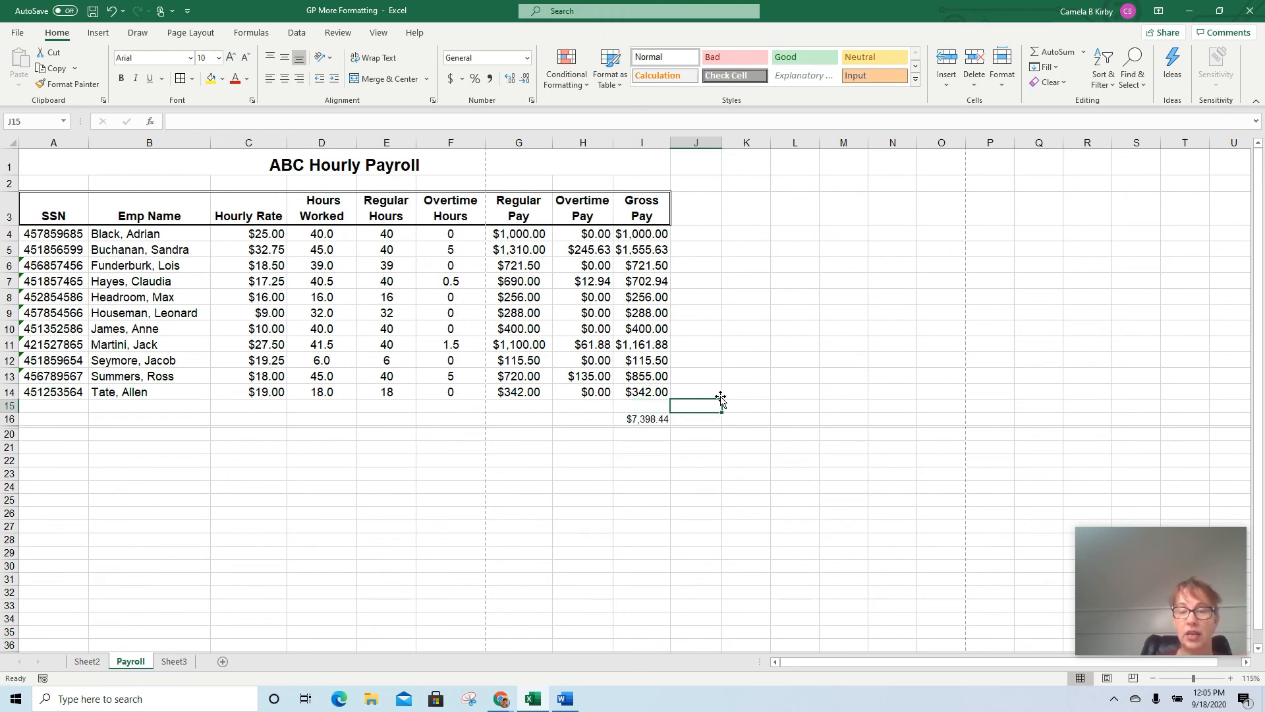
left_click(1084, 54)
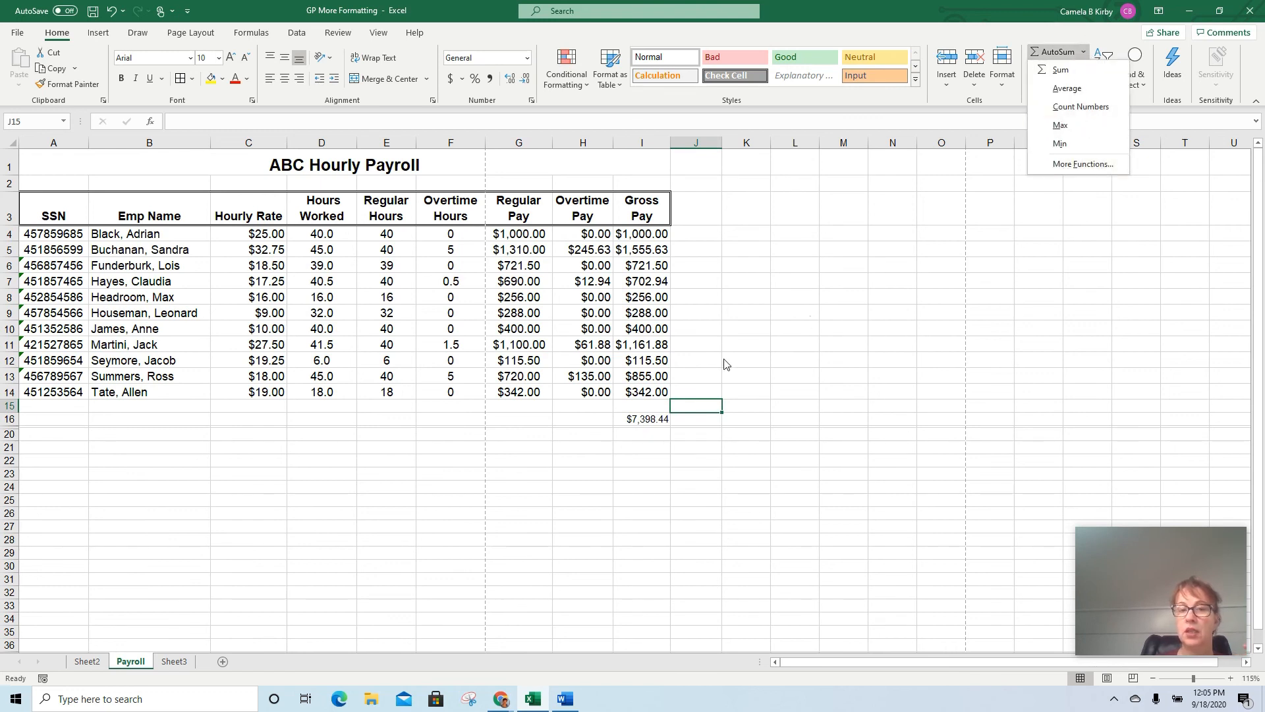
left_click(660, 405)
left_click(652, 405)
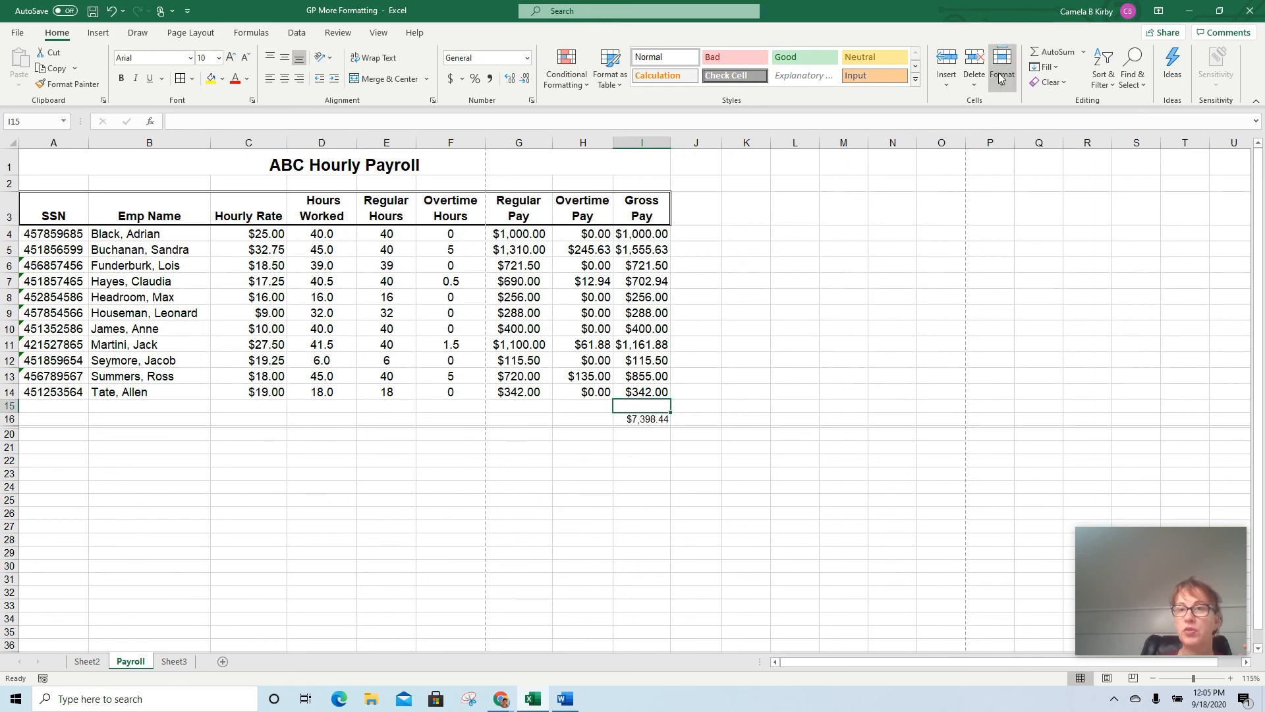
left_click(1084, 53)
left_click(1083, 107)
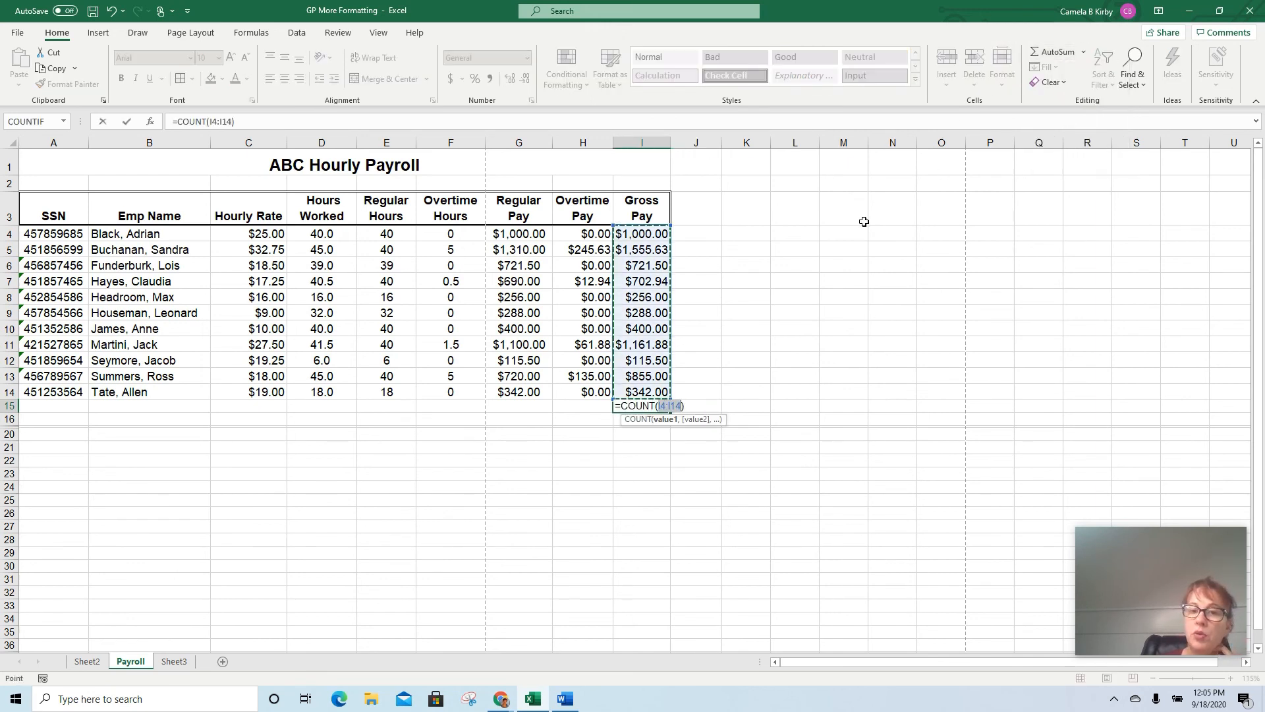
key("Return")
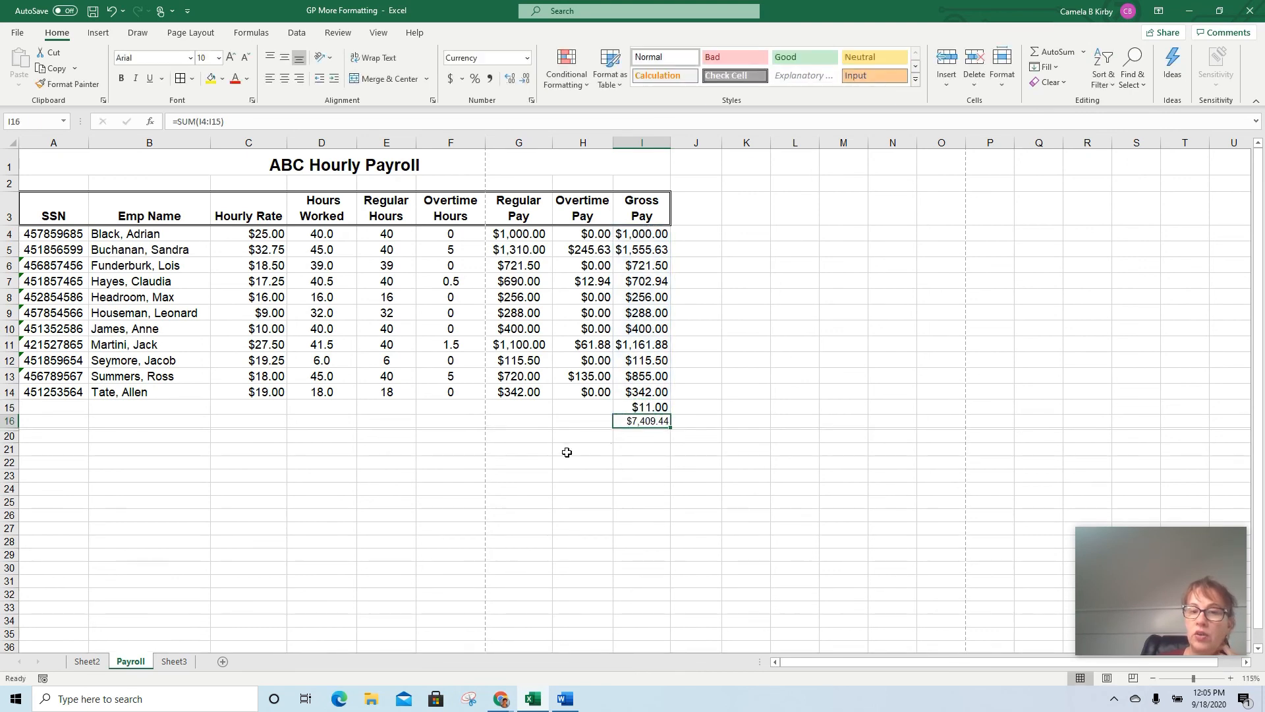
Replace the count formula in I15 with the value 50
left_click(650, 408)
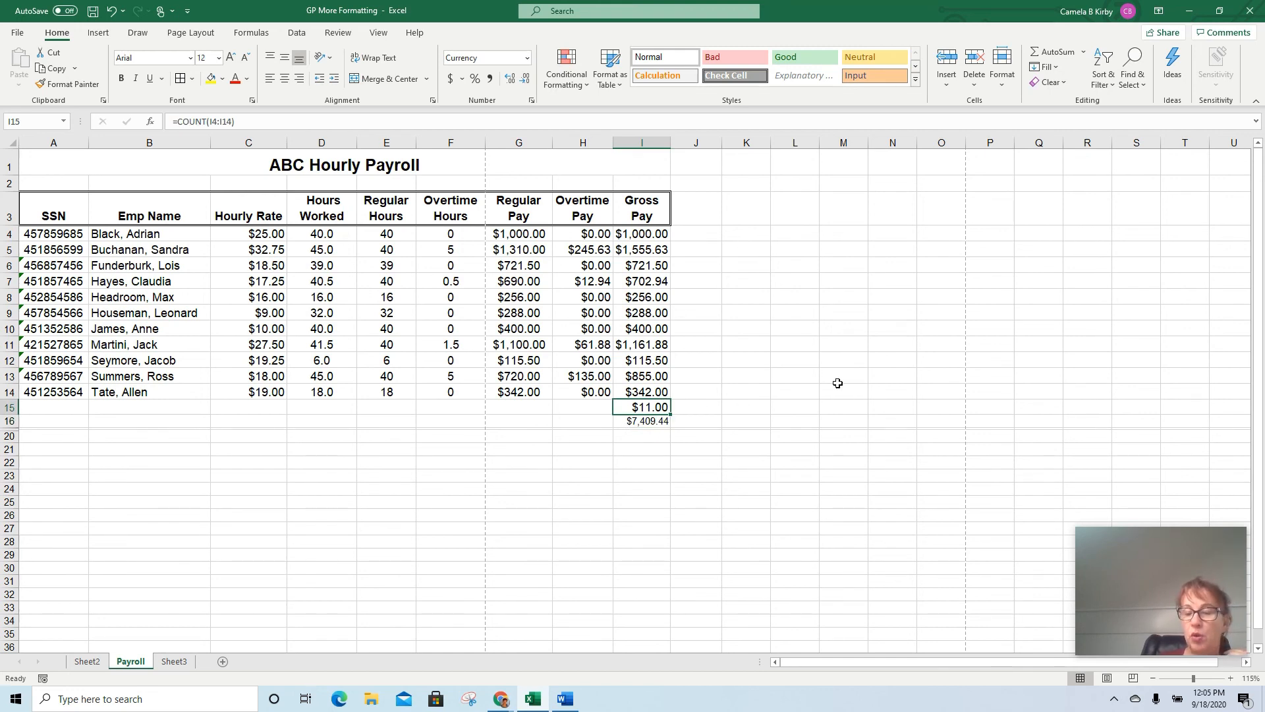
type("50")
key("Return")
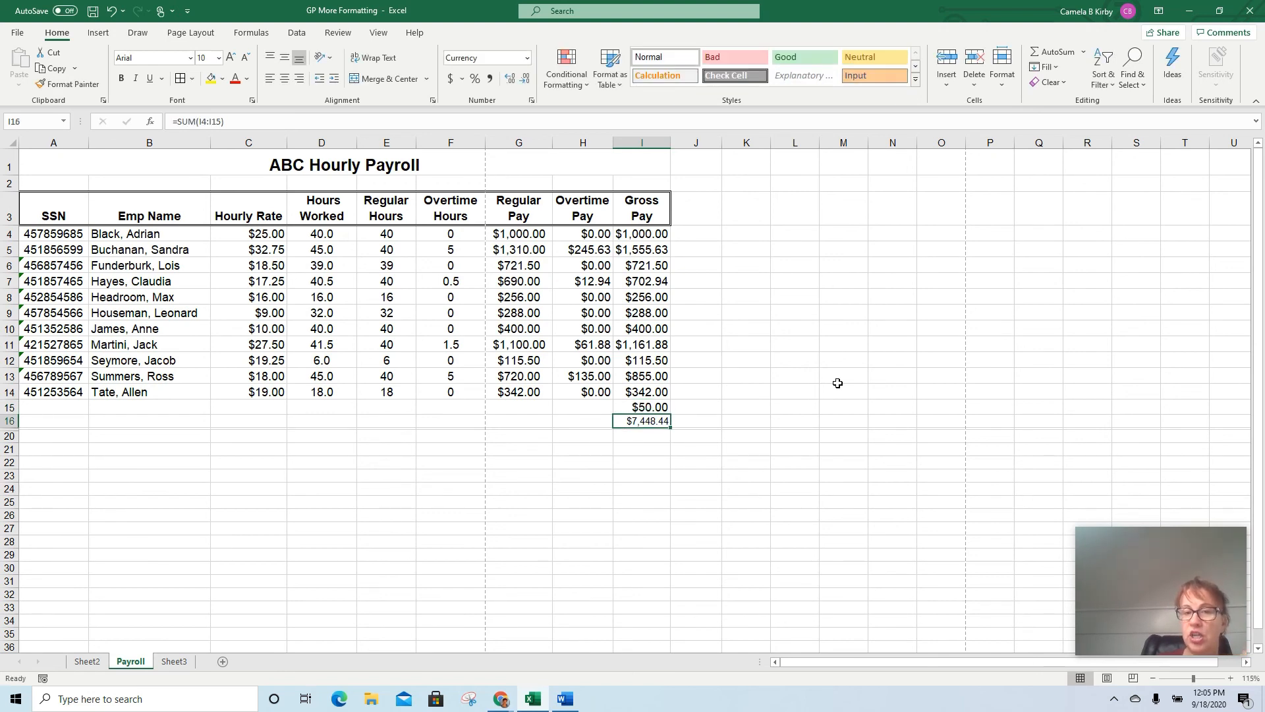
Label the two rows below the overtime pay data "# 0f Checks" in H15 and "Grand Total" in H16
key("Up")
key("Right")
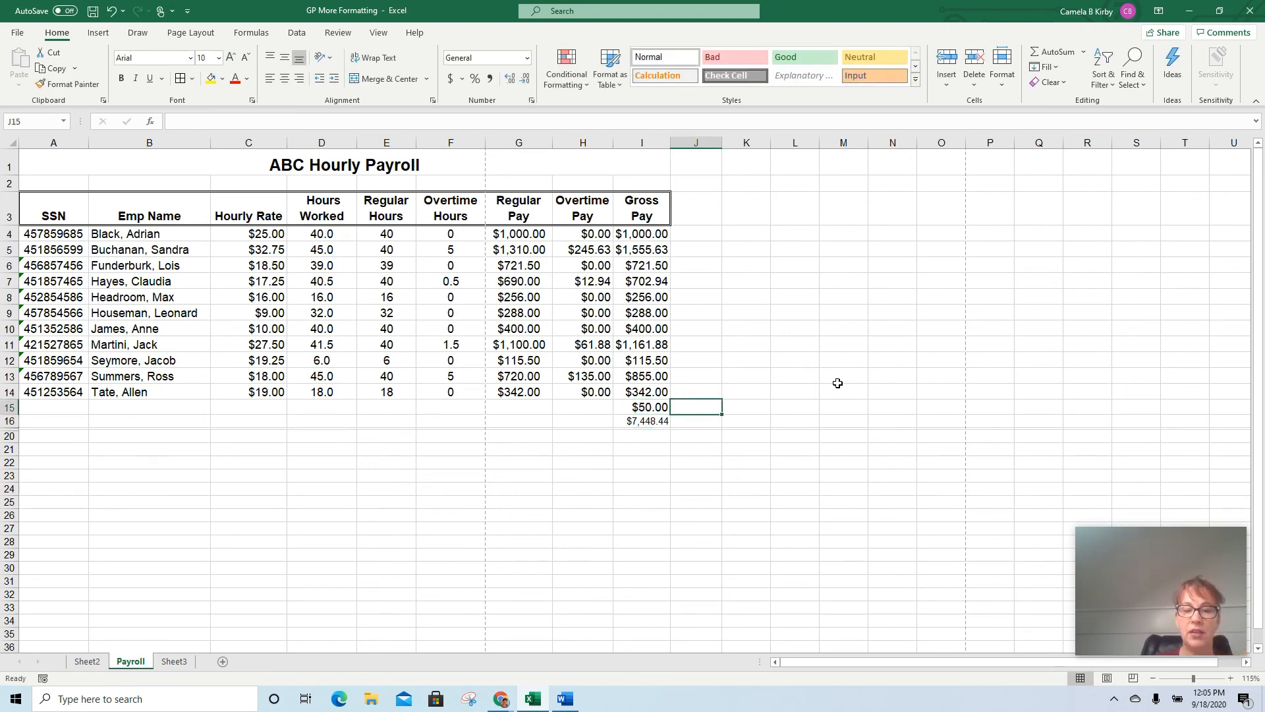
key("Left")
key("Left")
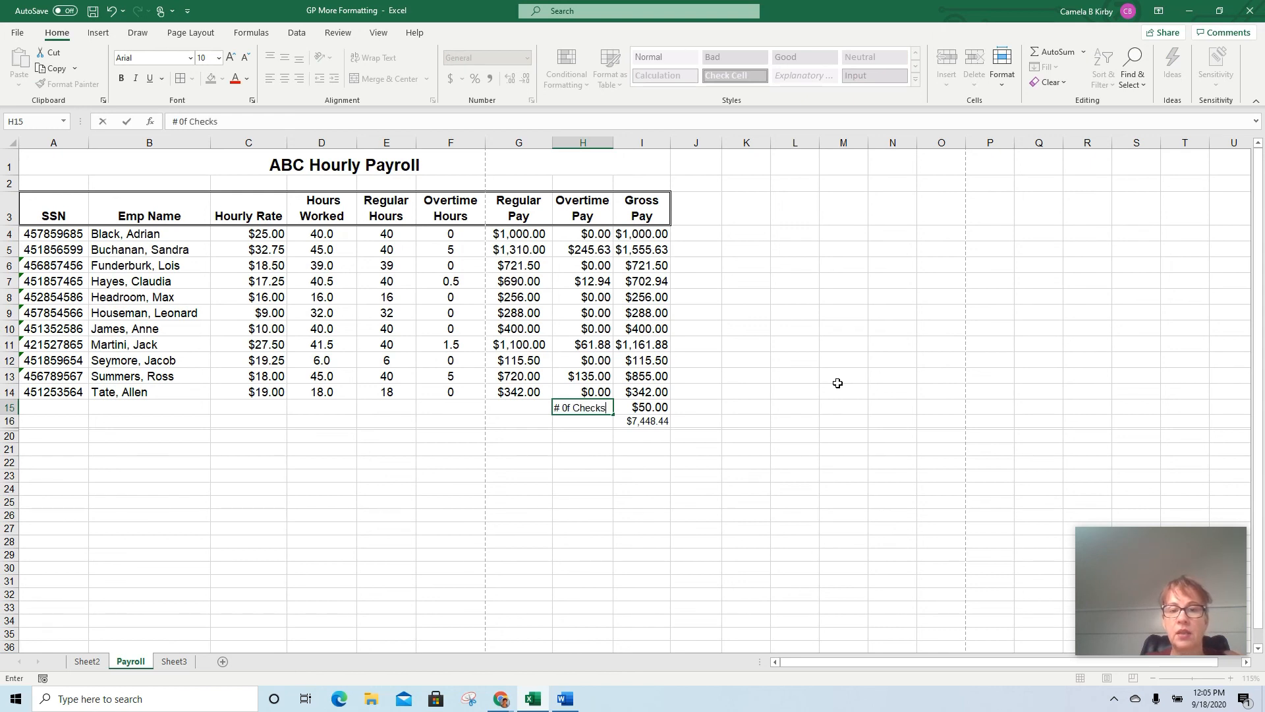
key("Return")
type("Gran")
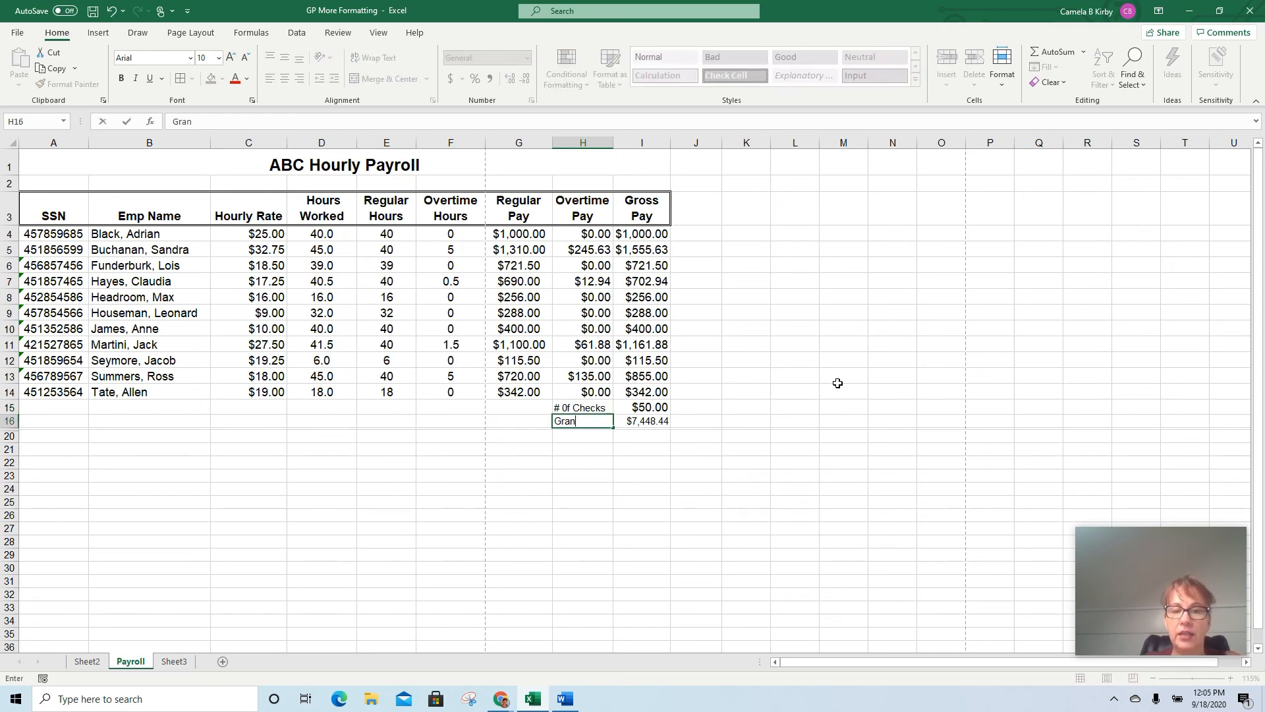
type("d Total")
key("Return")
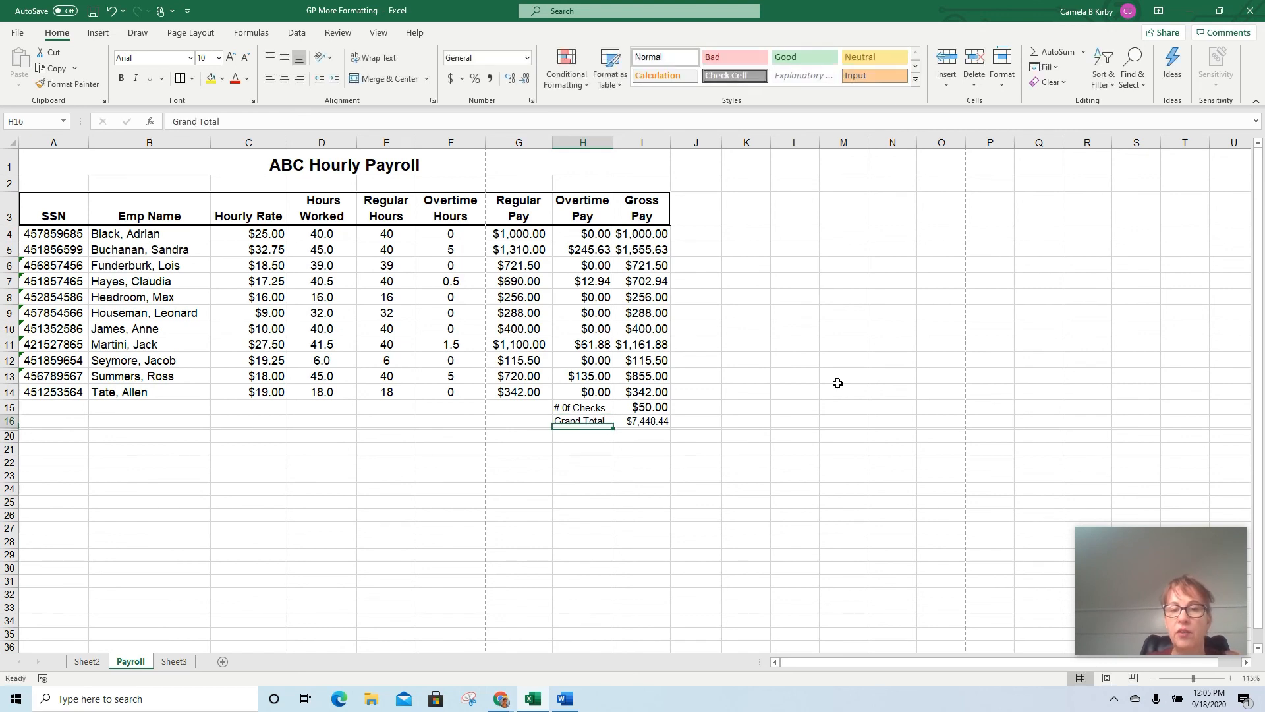
Clear the labels in H15:H16 and the value in I15
key("Up")
key("Up")
key("Right")
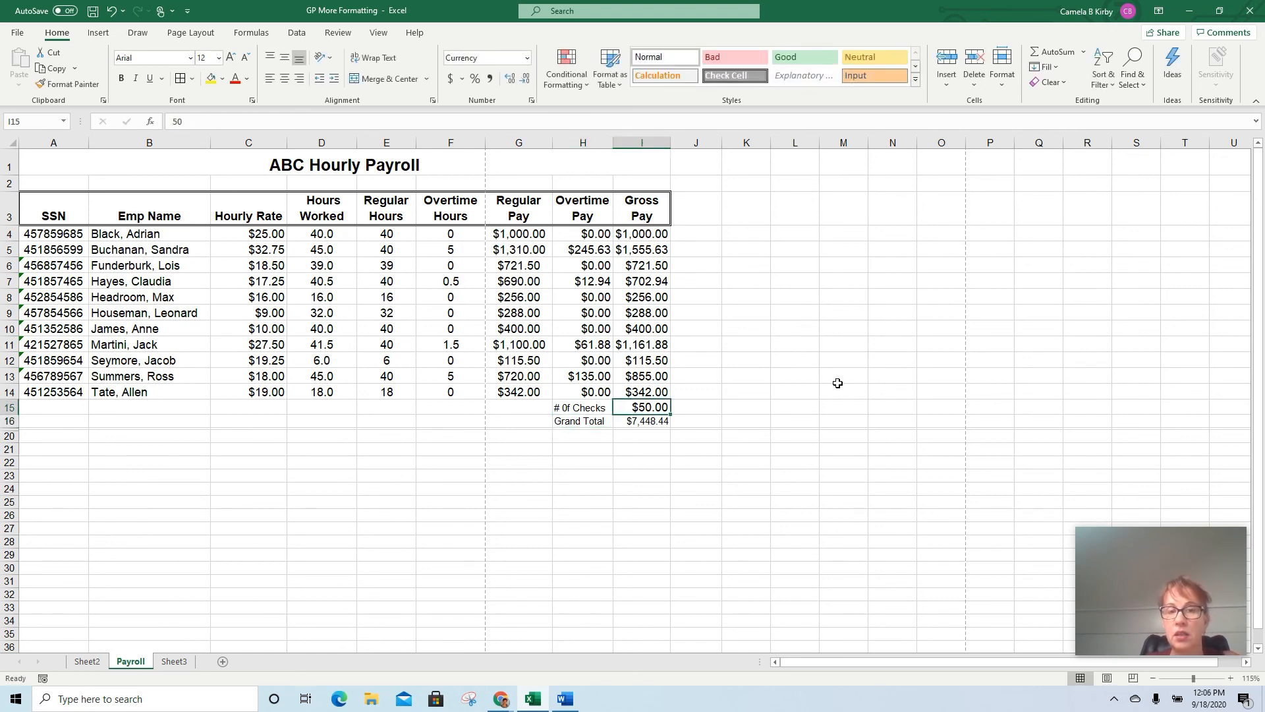
left_click(649, 421)
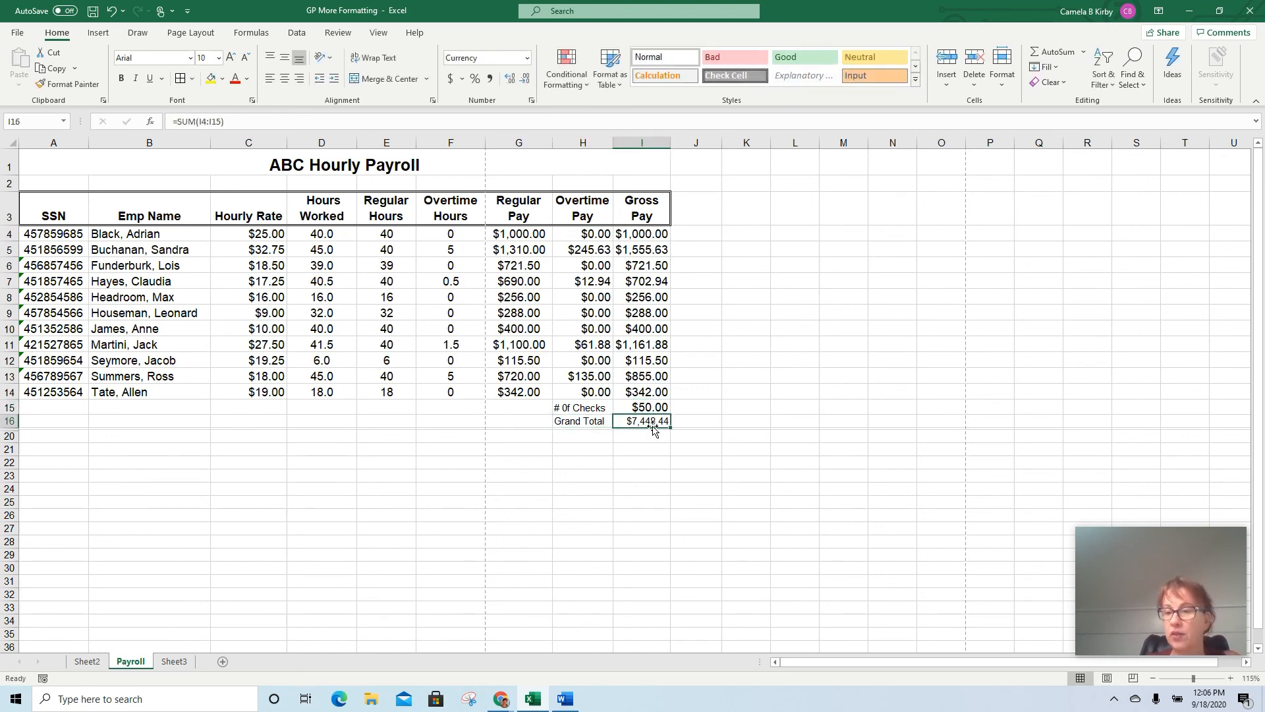
left_click_drag(574, 408, 578, 420)
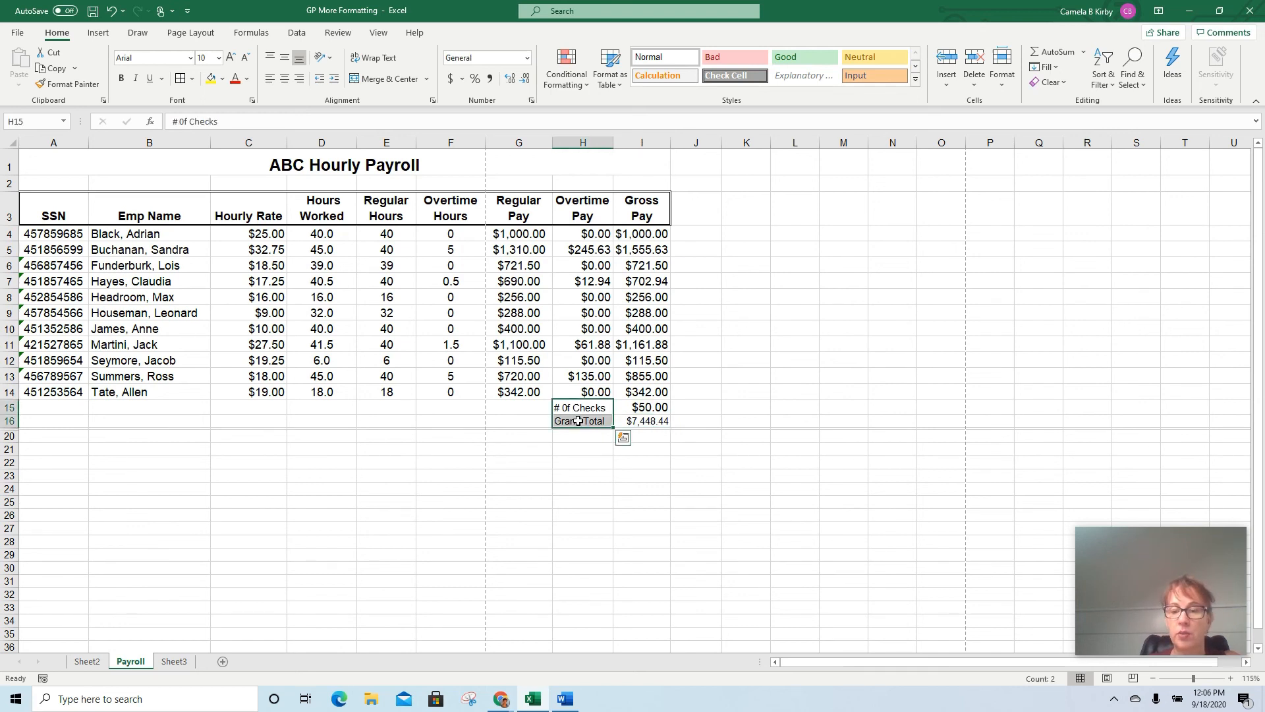
key("Delete")
left_click(633, 410)
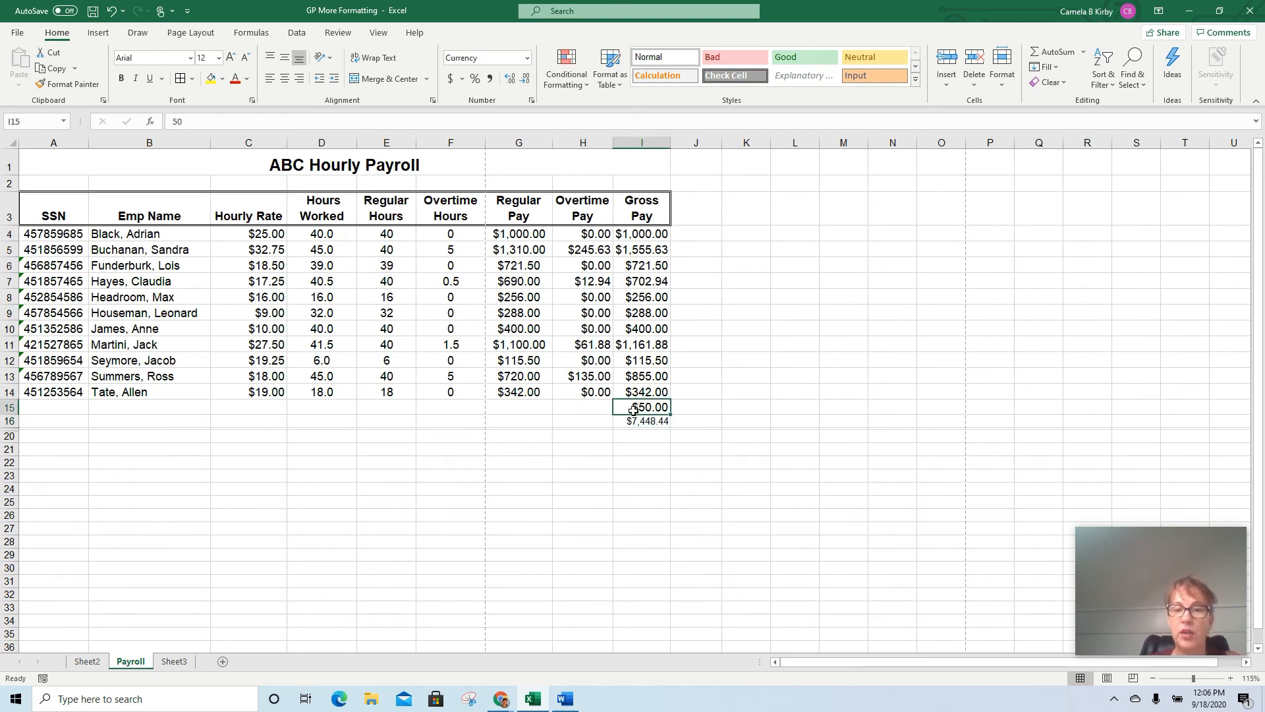
key("Delete")
Total Gross Pay in I16 by summing only I4:I14, and set the total's font size to 12
left_click(633, 420)
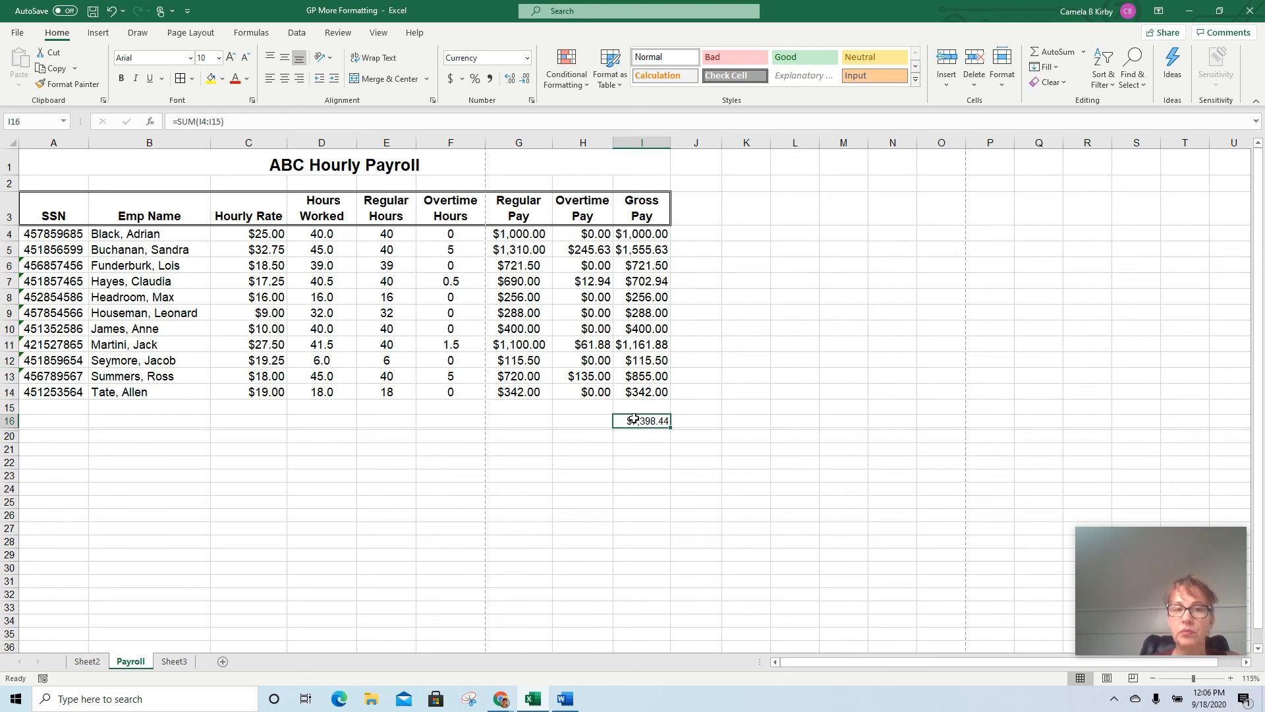
left_click(1042, 46)
left_click(639, 233)
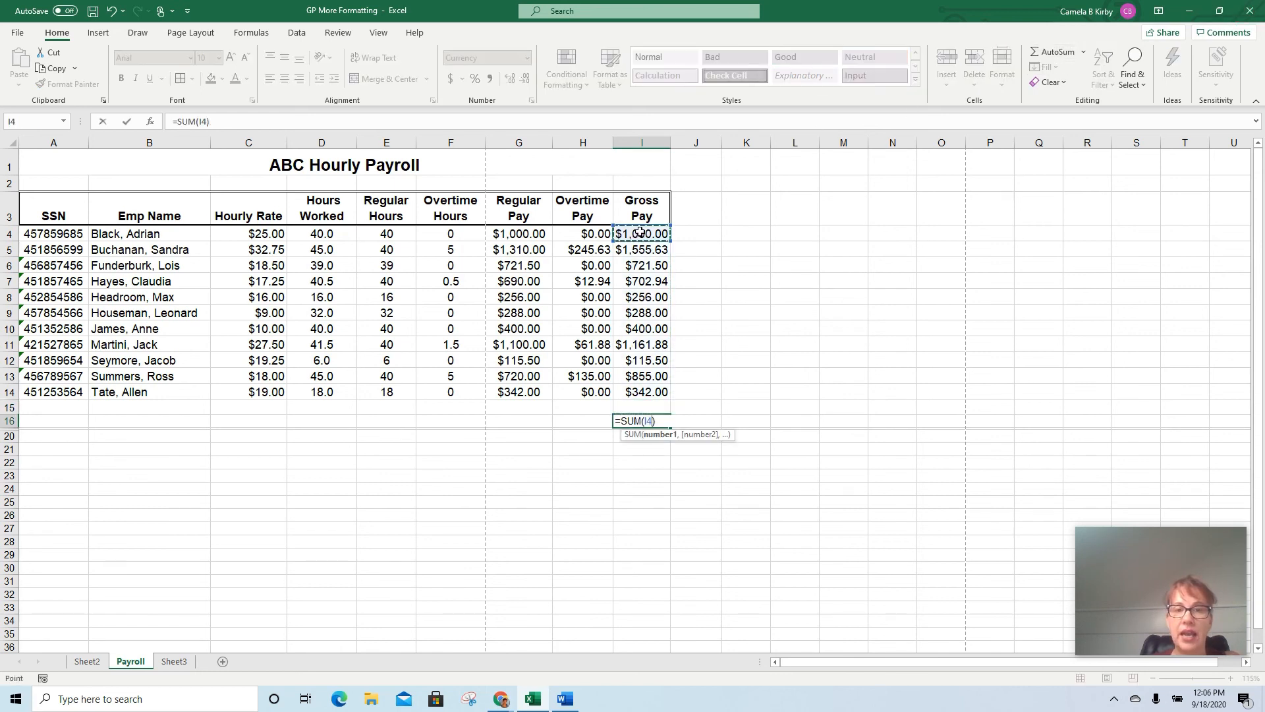
left_click_drag(639, 232, 634, 390)
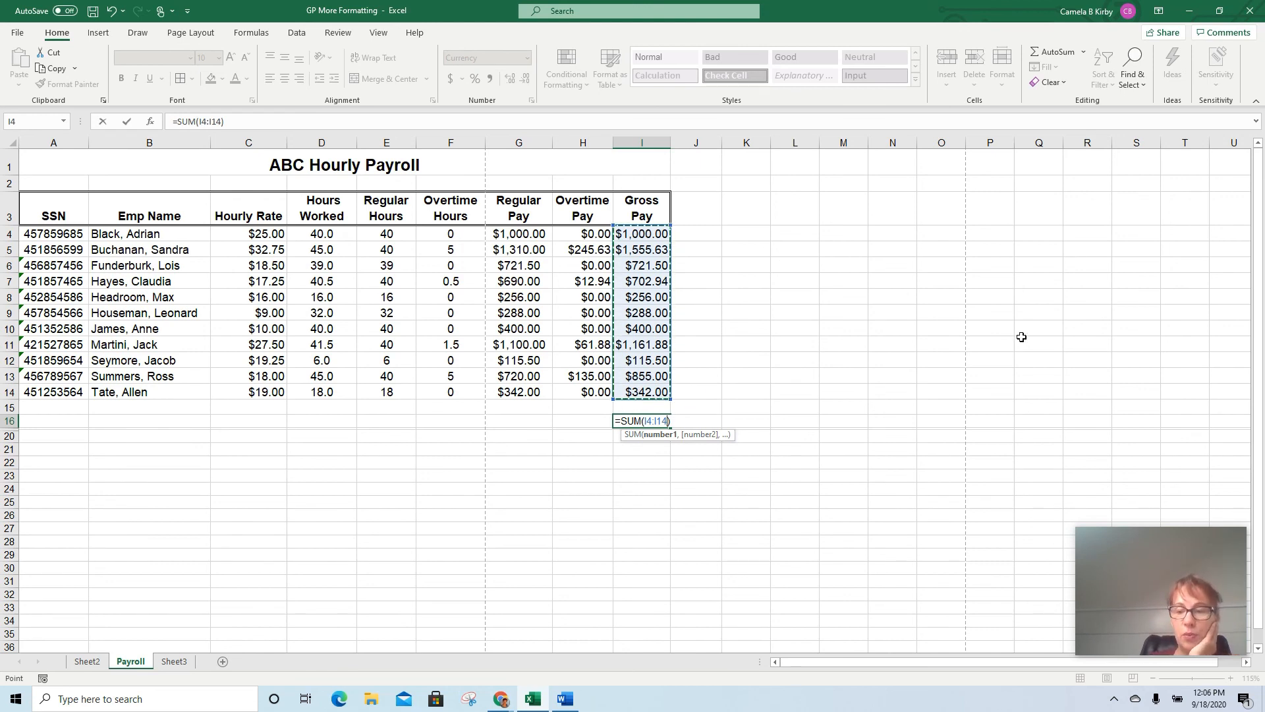
key("ctrl+Return")
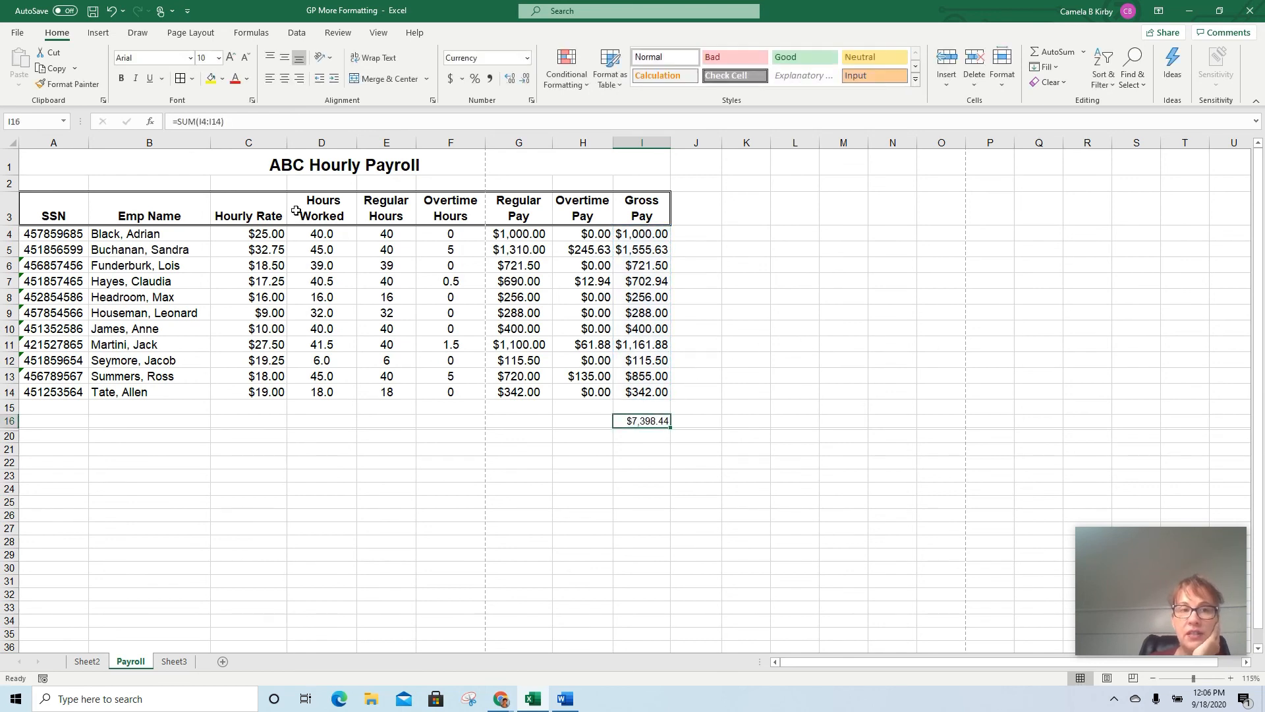
left_click(216, 56)
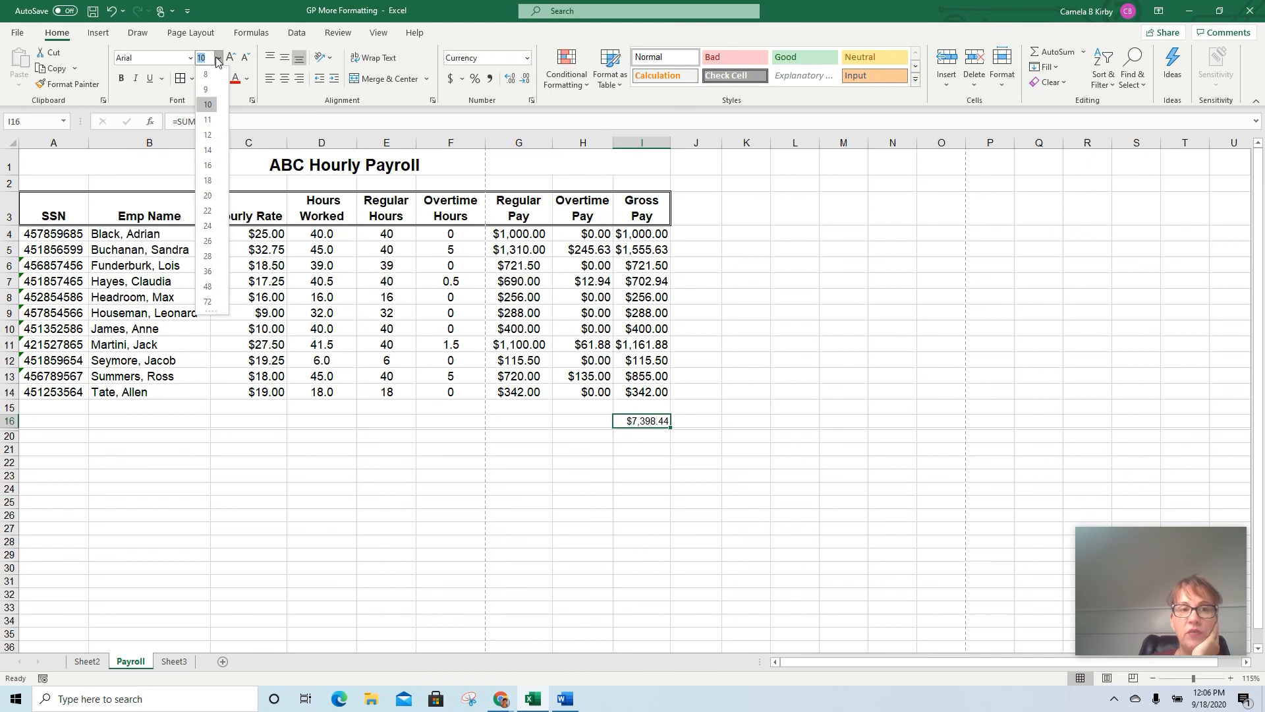
left_click(207, 133)
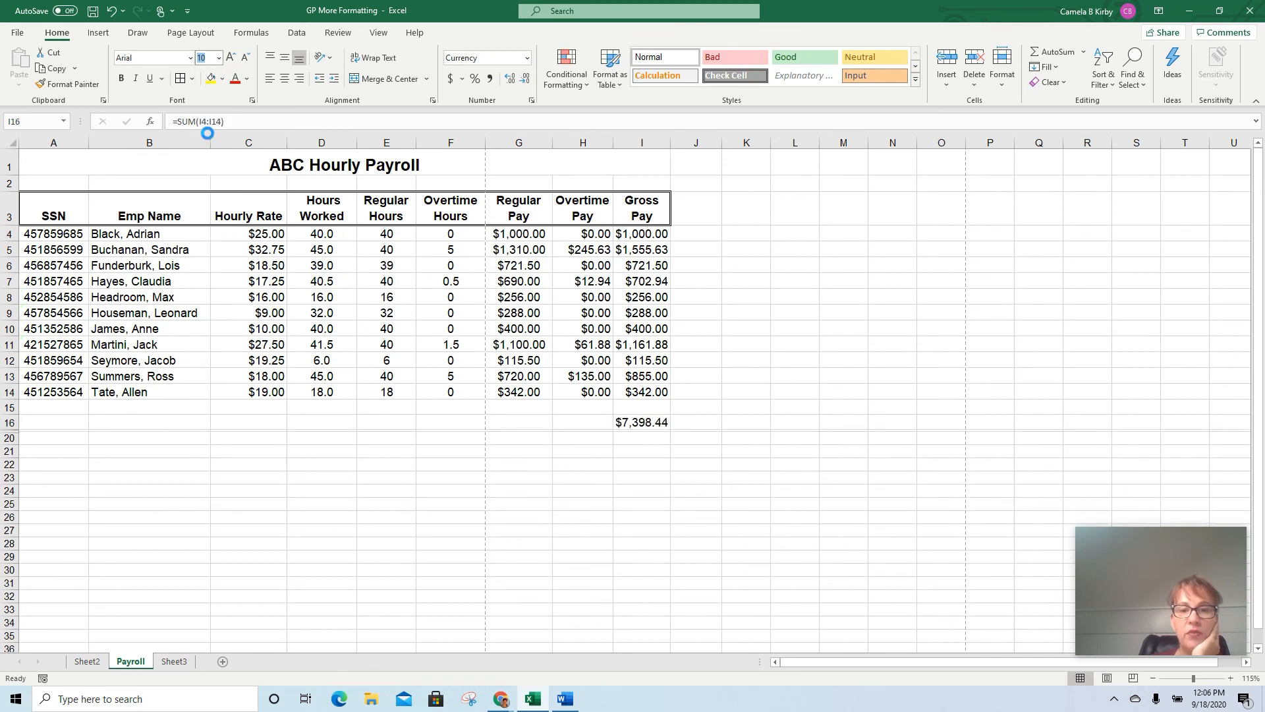
Apply a top and double bottom border to the gross pay total in I16
left_click(192, 79)
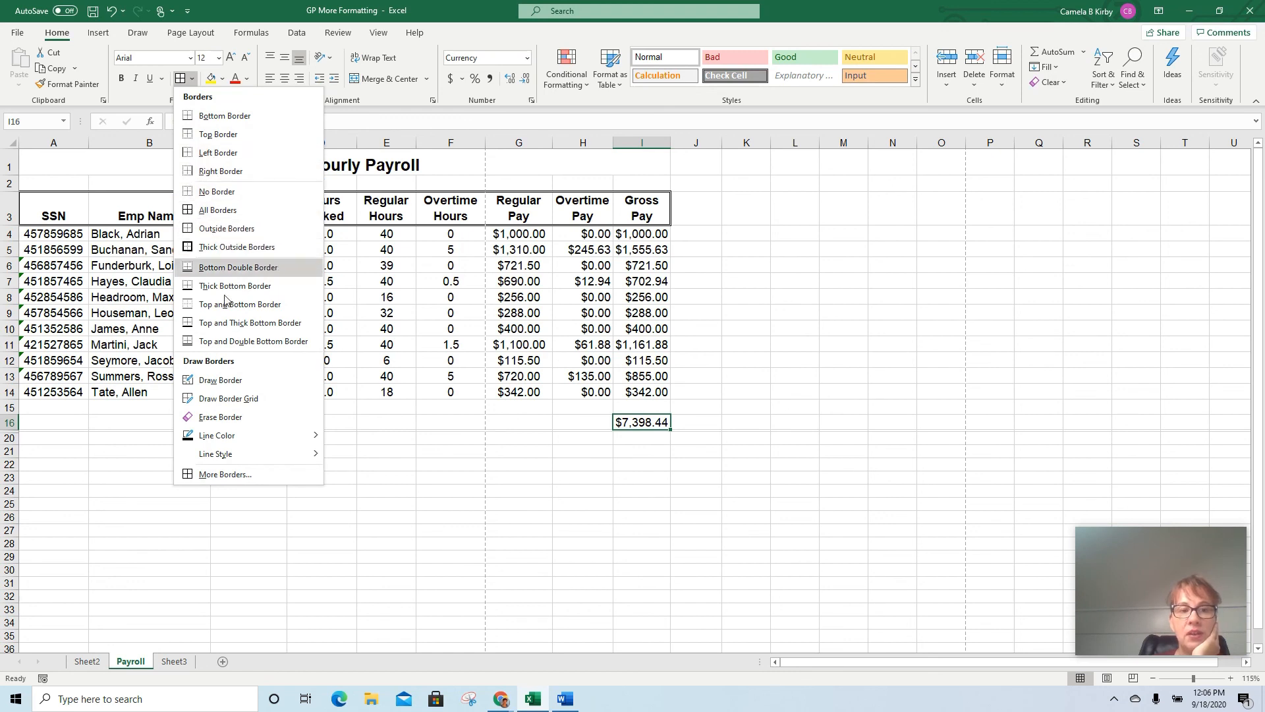
left_click(234, 341)
left_click(742, 343)
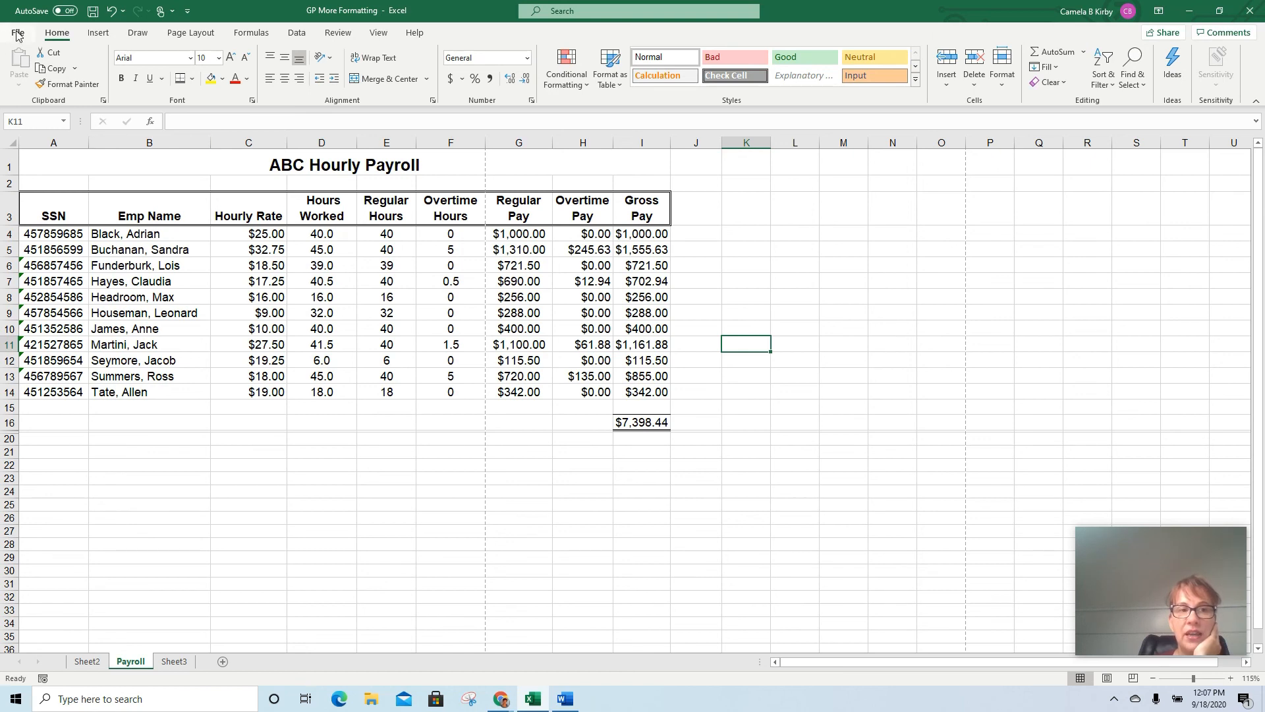
Set the Payroll sheet's page orientation to Landscape
left_click(202, 33)
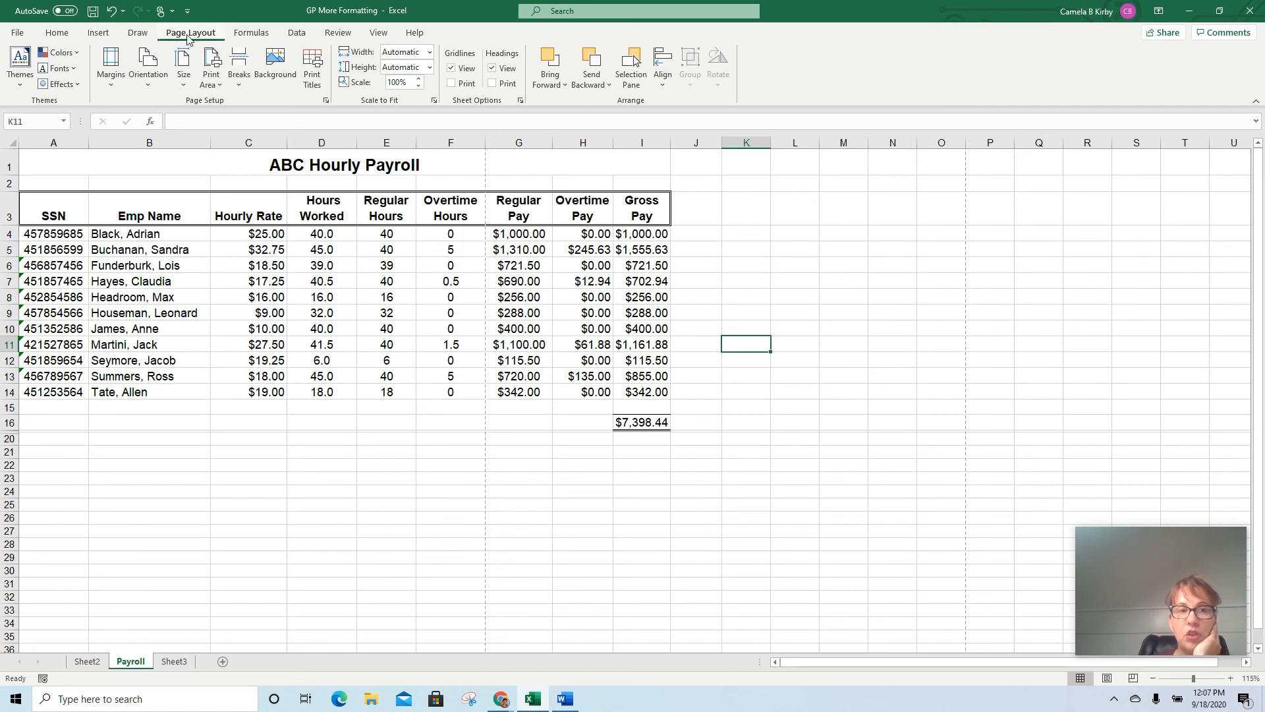
left_click(152, 84)
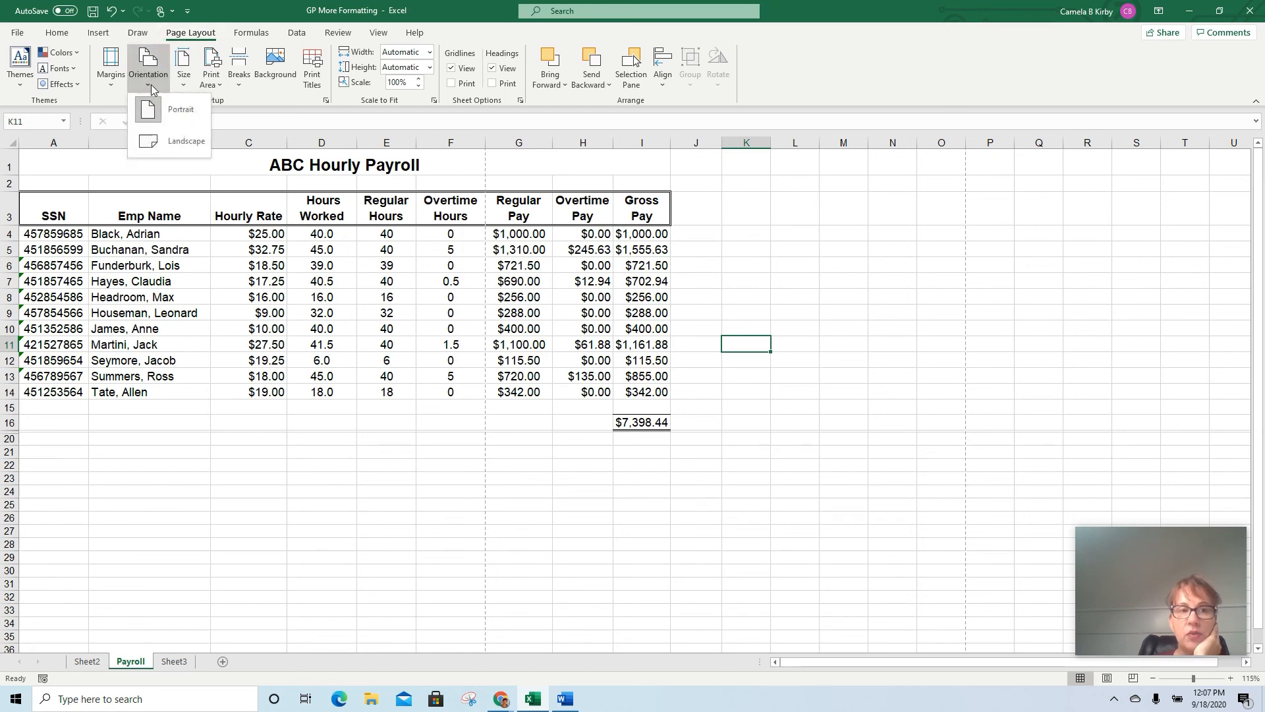
left_click(153, 141)
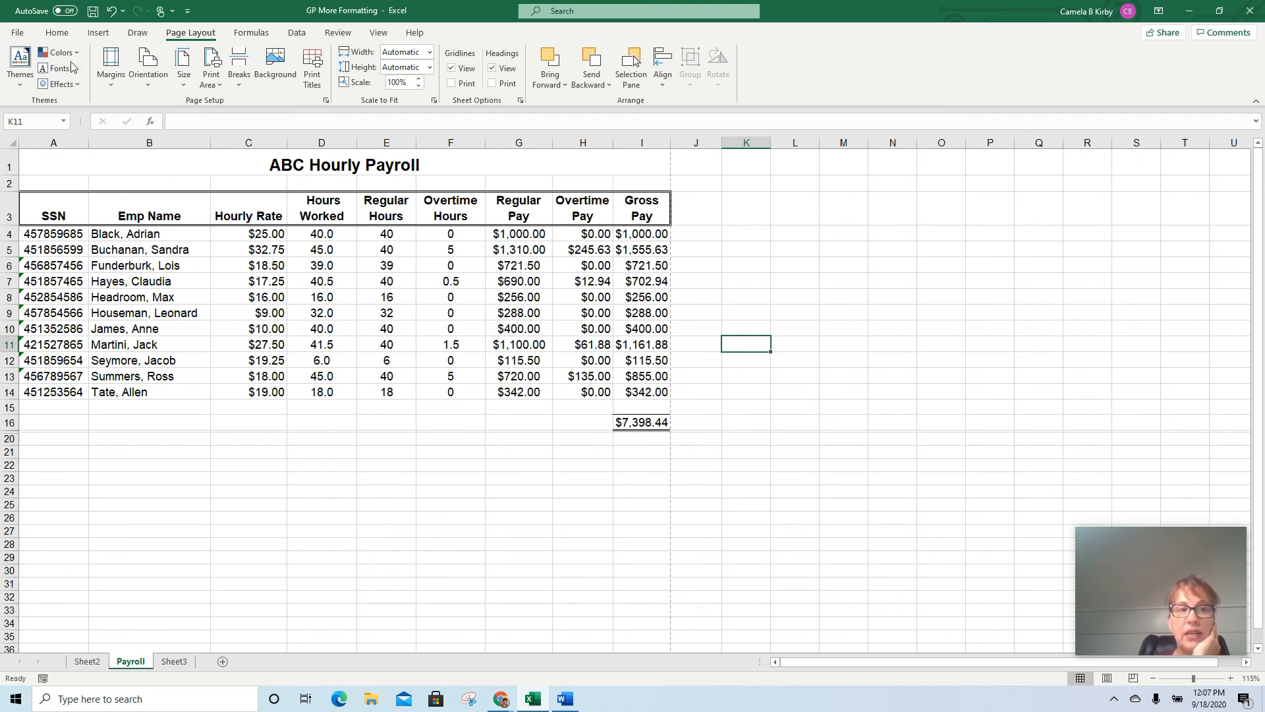
Add Print Preview and Print to the quick access commands and use it to check the Payroll sheet's printed page
left_click(191, 9)
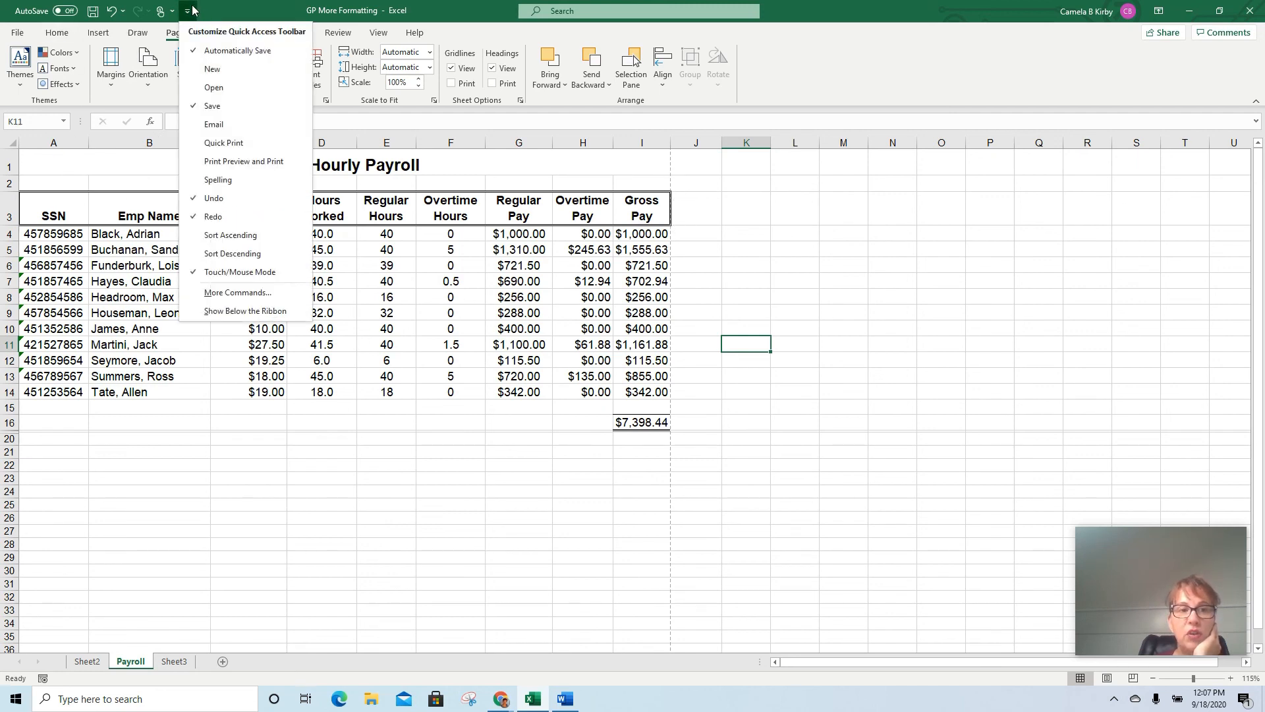
left_click(238, 161)
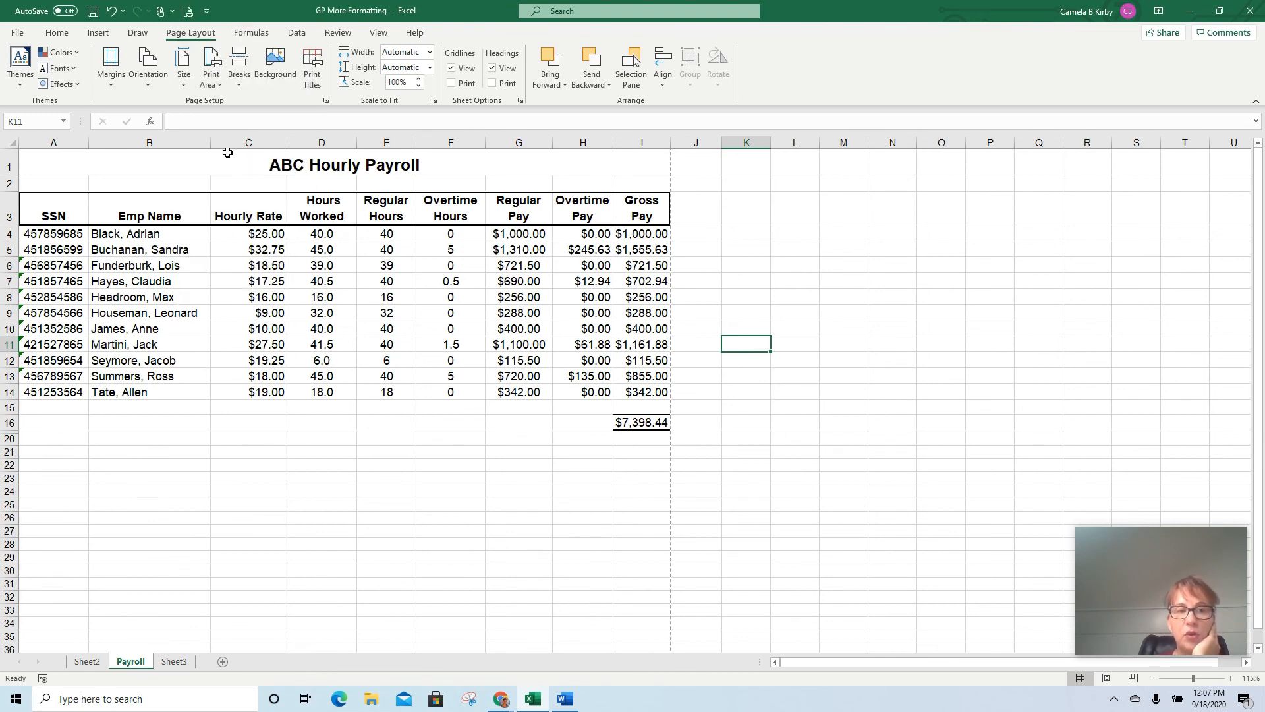
left_click(185, 11)
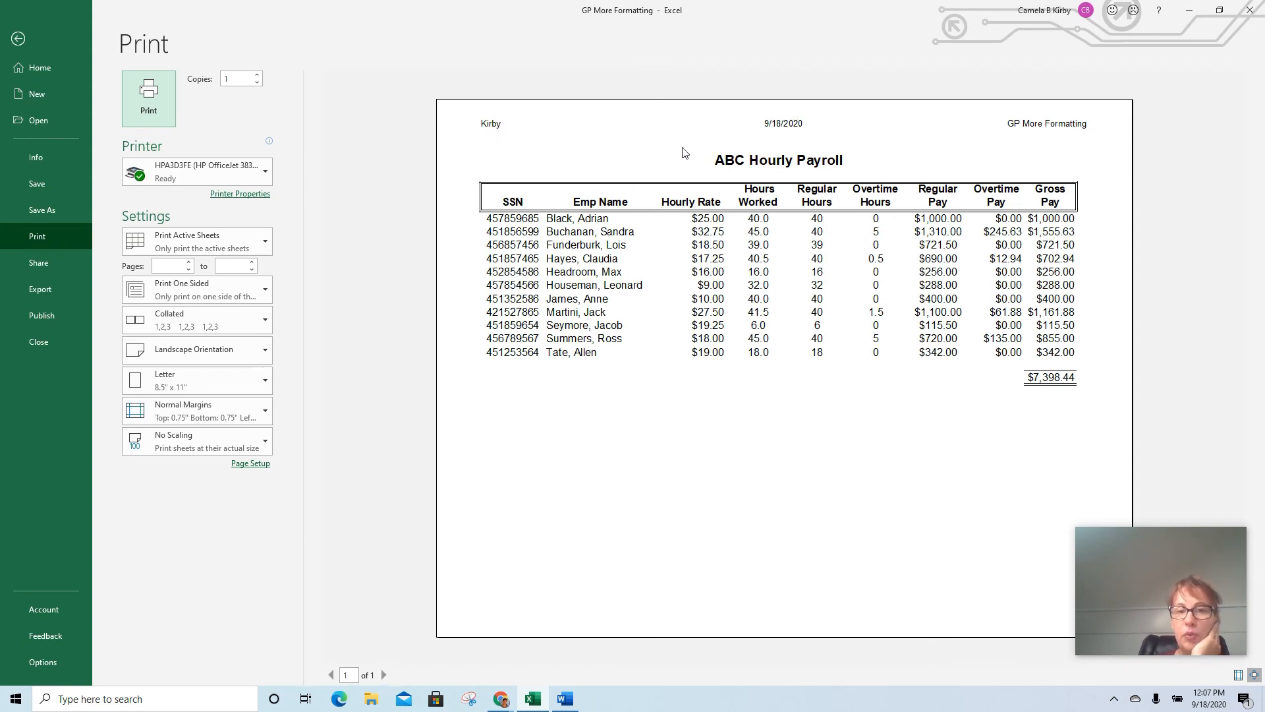
left_click(18, 41)
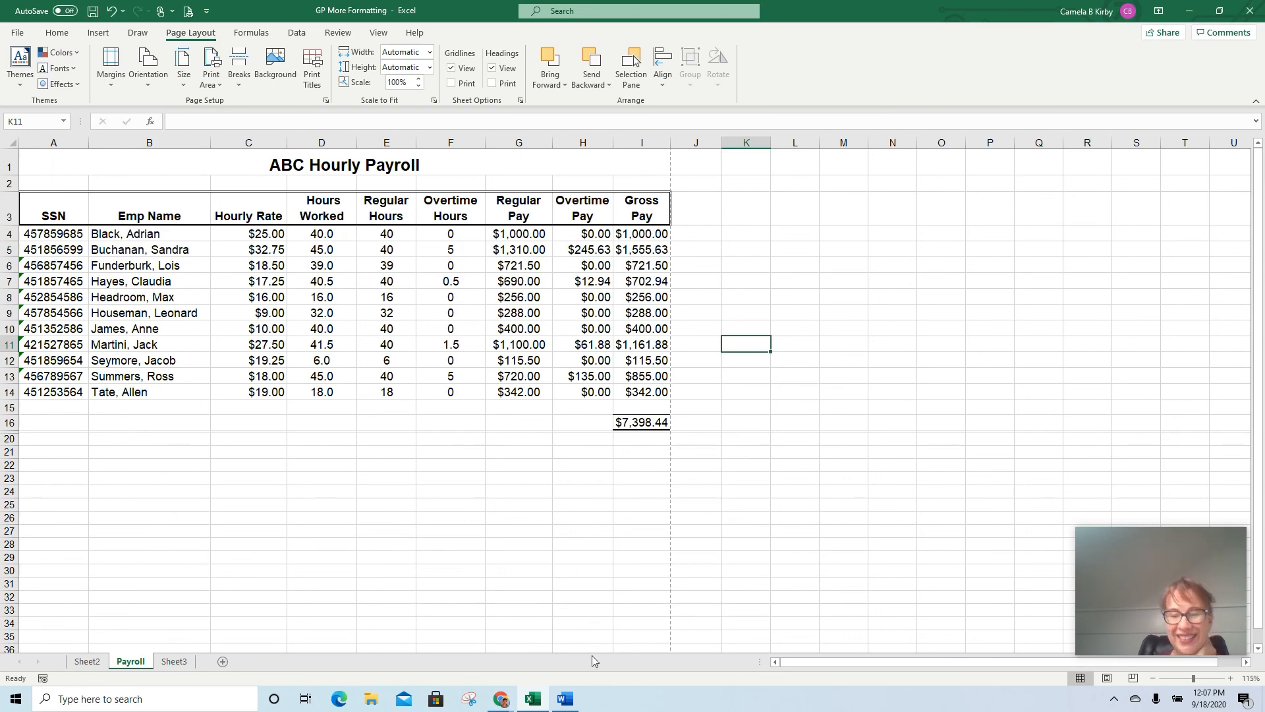
mouse_move(500, 699)
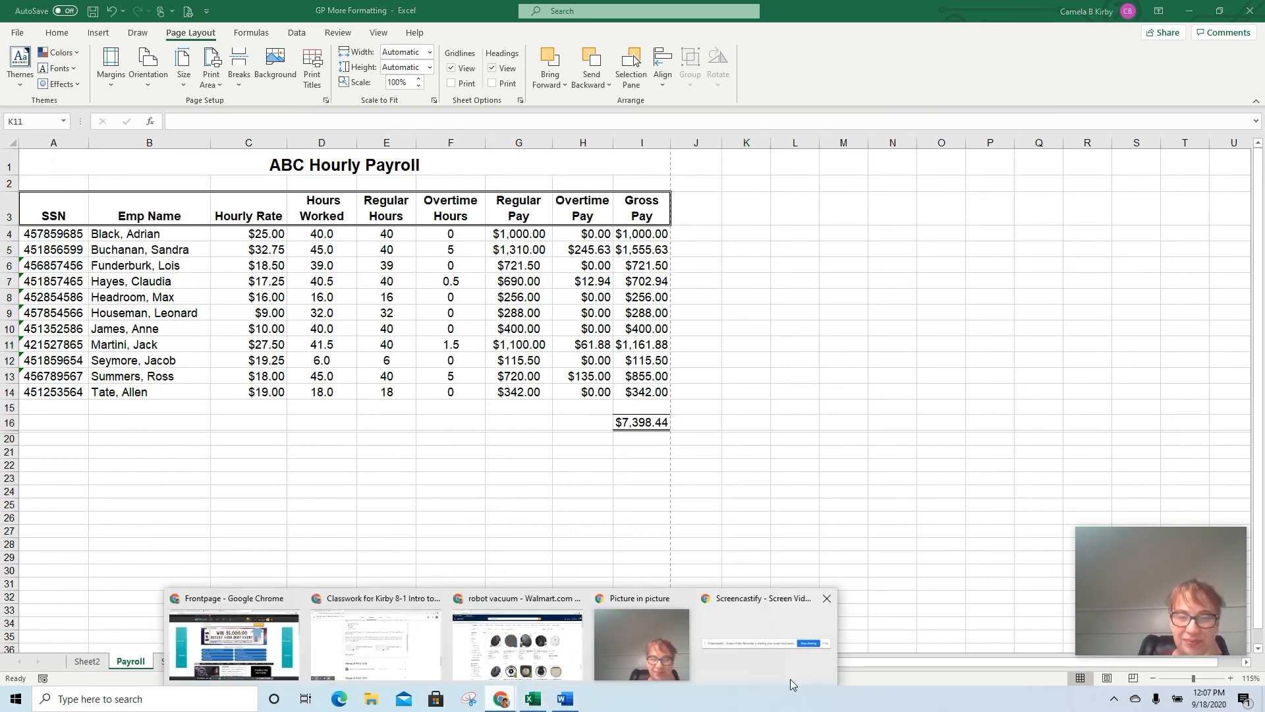